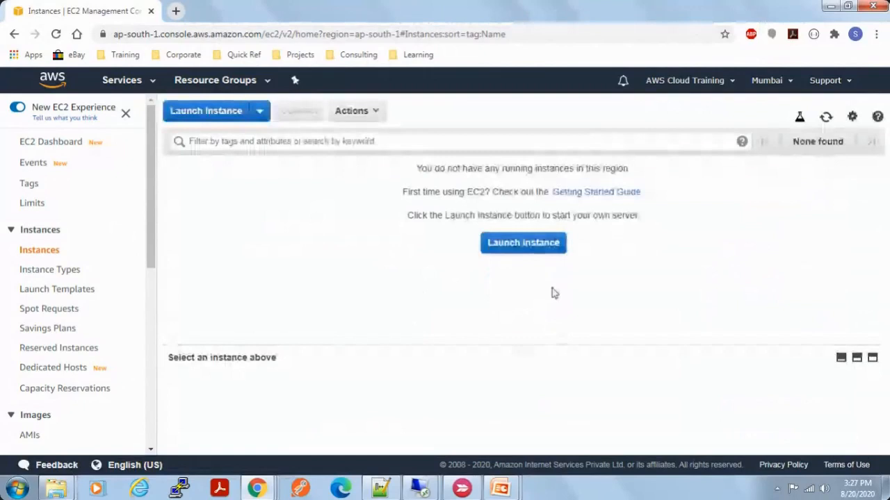
Step: Start the launch wizard for a new EC2 instance, reaching the Amazon Machine Image choice
{"action": "left_click_drag", "start_coordinate": [671, 215], "coordinate": [417, 169]}
{"action": "left_click", "coordinate": [382, 235]}
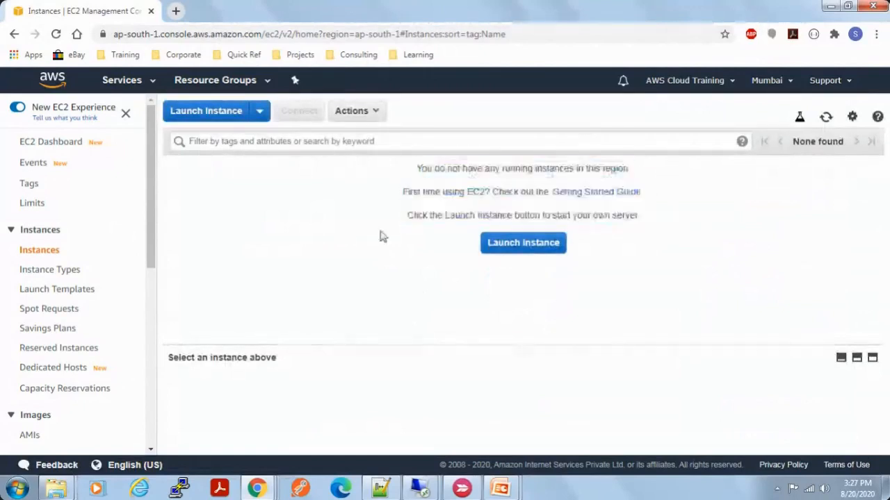
{"action": "left_click", "coordinate": [231, 122]}
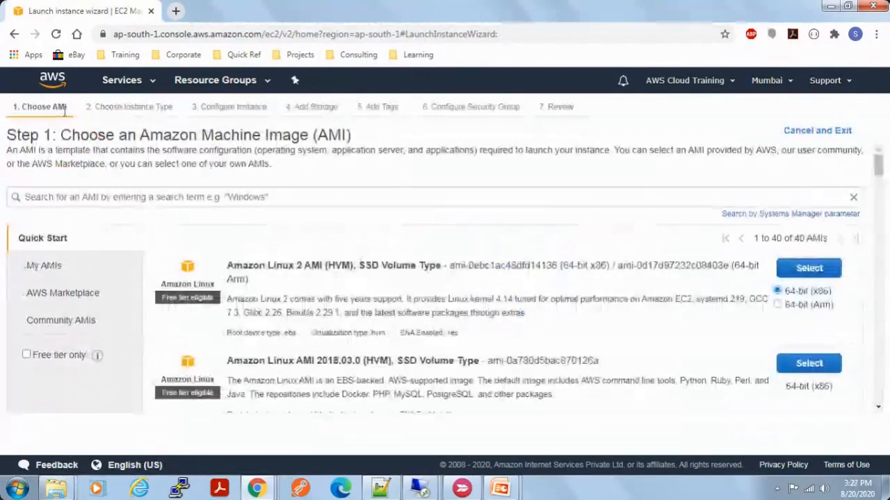
{"action": "left_click_drag", "start_coordinate": [69, 112], "coordinate": [23, 106]}
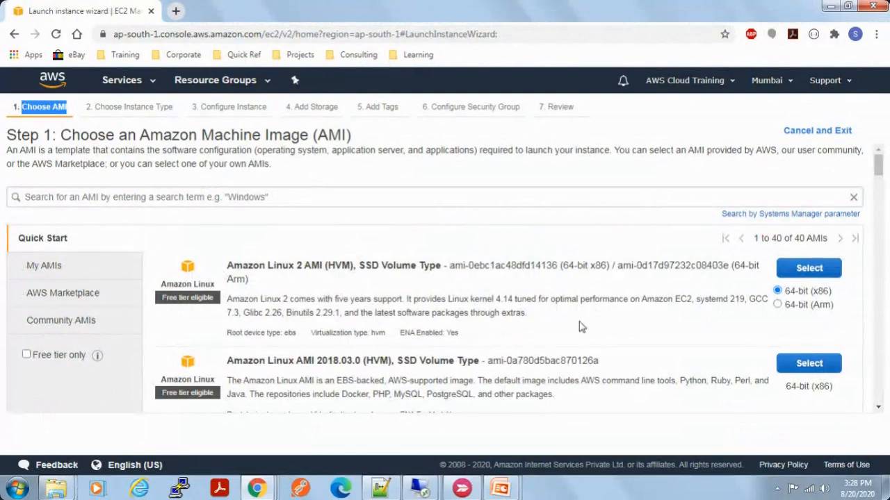
Step: Look over the Quick Start machine images, including Amazon Linux 2, and search the AMIs for windows
{"action": "scroll", "coordinate": [580, 330], "scroll_direction": "down", "scroll_amount": 2}
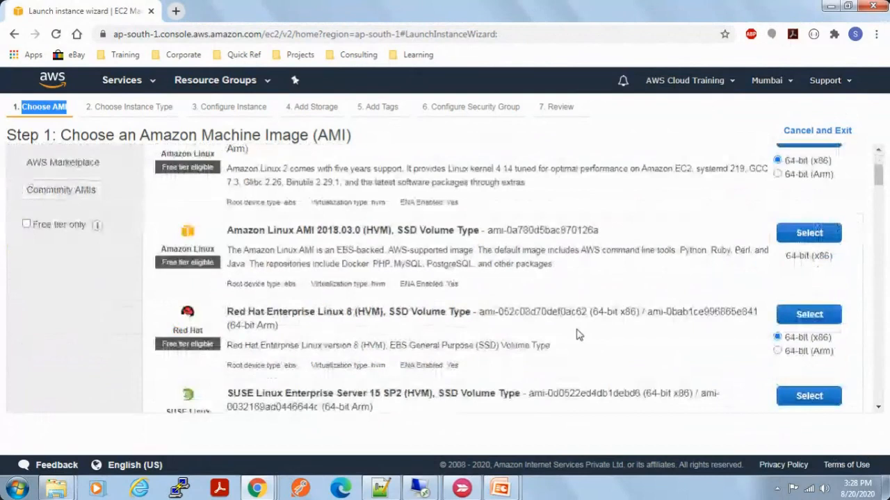
{"action": "scroll", "coordinate": [577, 332], "scroll_direction": "down", "scroll_amount": 1}
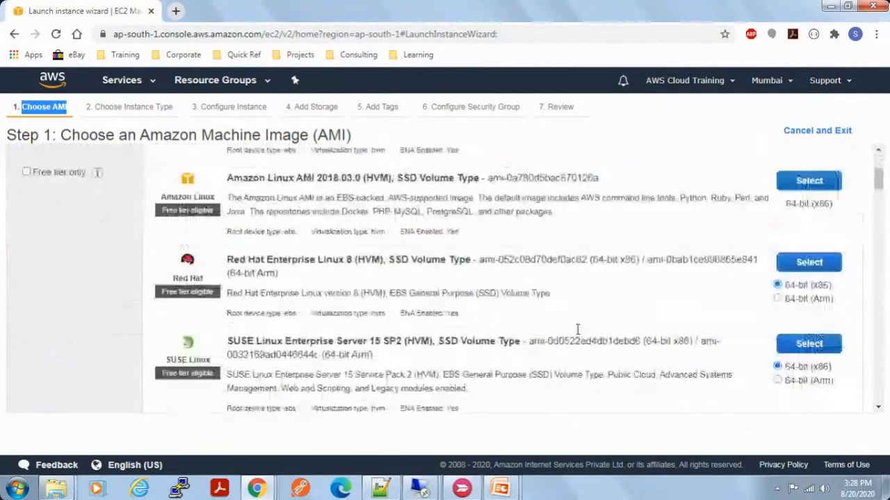
{"action": "scroll", "coordinate": [576, 332], "scroll_direction": "up", "scroll_amount": 2}
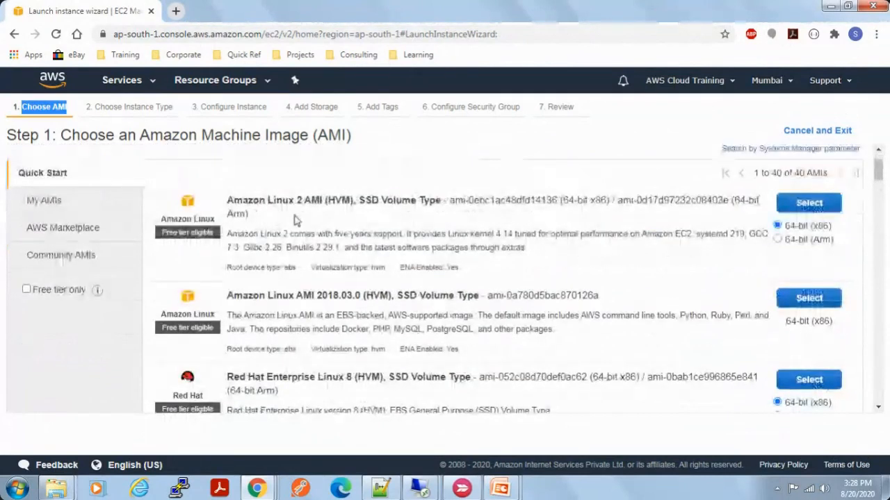
{"action": "left_click_drag", "start_coordinate": [235, 200], "coordinate": [321, 201]}
{"action": "scroll", "coordinate": [375, 281], "scroll_direction": "up", "scroll_amount": 2}
{"action": "left_click", "coordinate": [443, 202]}
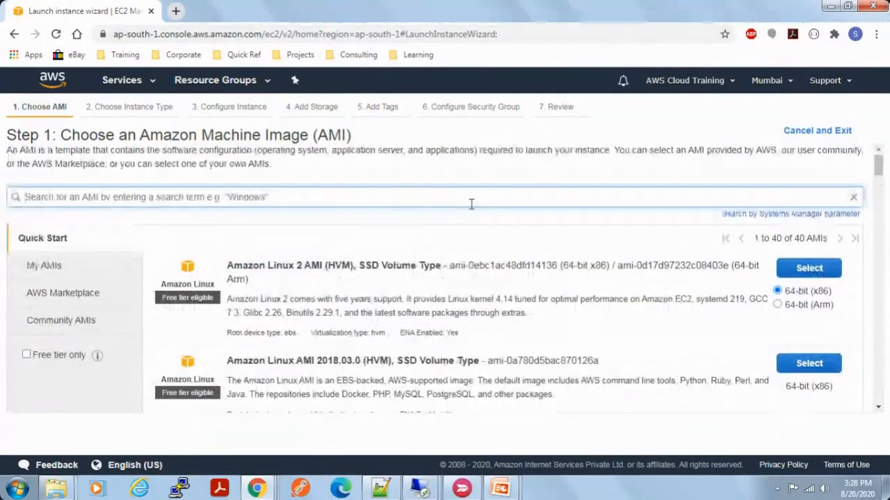
{"action": "type", "text": "Windows"}
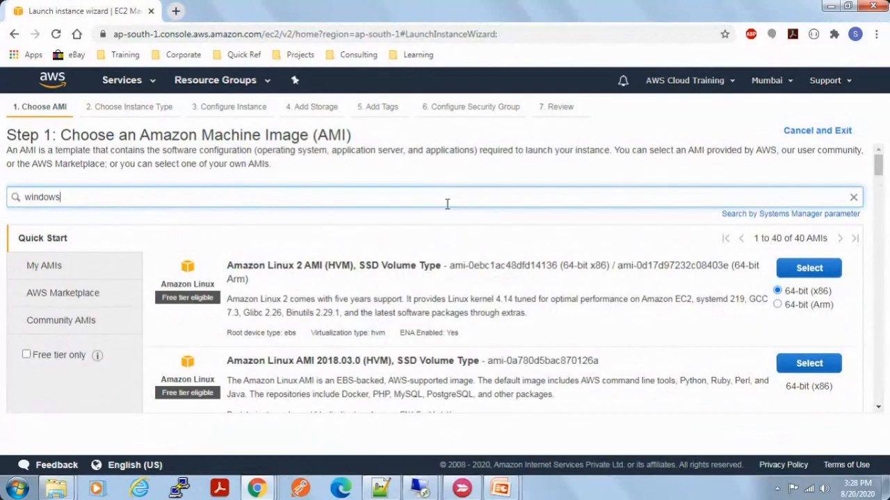
{"action": "key", "text": "Return"}
Step: Examine the Windows Server images, comparing the base editions with those bundled with SQL Server
{"action": "scroll", "coordinate": [518, 341], "scroll_direction": "down", "scroll_amount": 1}
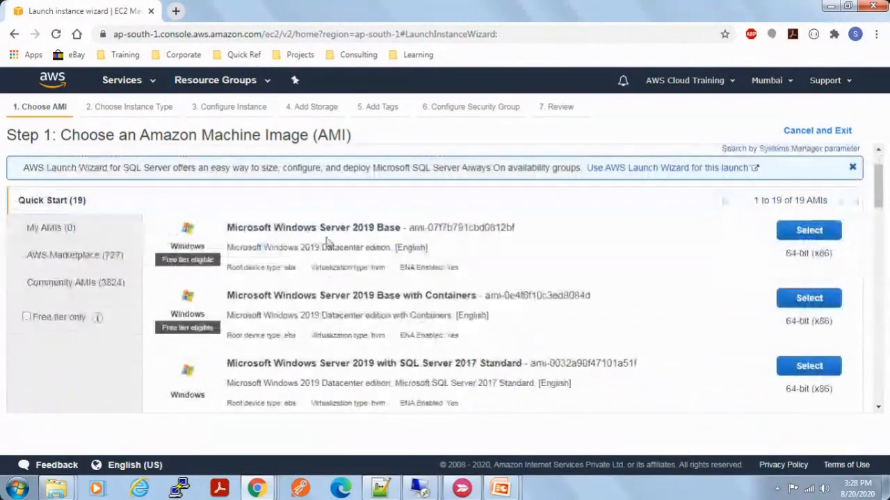
{"action": "left_click_drag", "start_coordinate": [252, 232], "coordinate": [402, 231]}
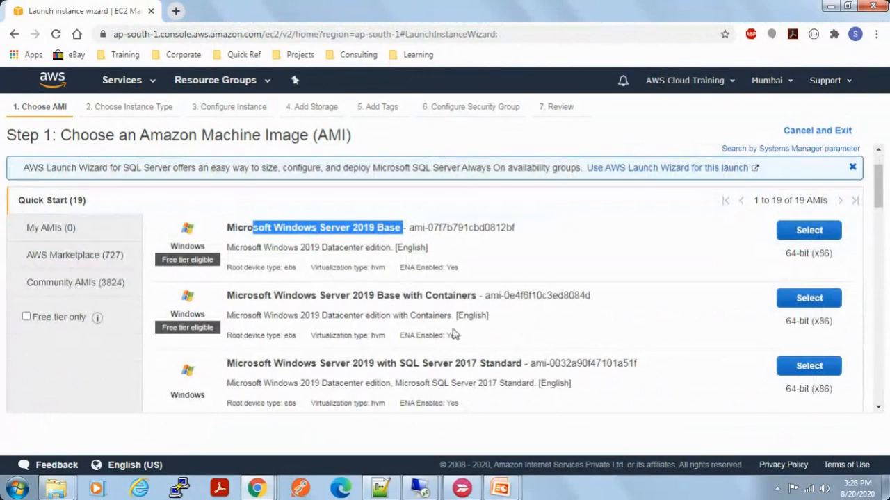
{"action": "scroll", "coordinate": [455, 335], "scroll_direction": "down", "scroll_amount": 1}
{"action": "scroll", "coordinate": [452, 334], "scroll_direction": "down", "scroll_amount": 1}
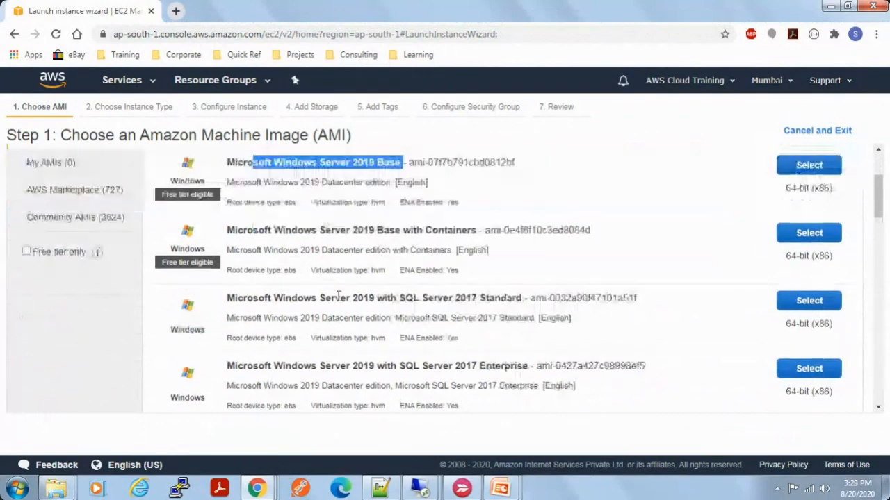
{"action": "left_click_drag", "start_coordinate": [285, 299], "coordinate": [399, 298]}
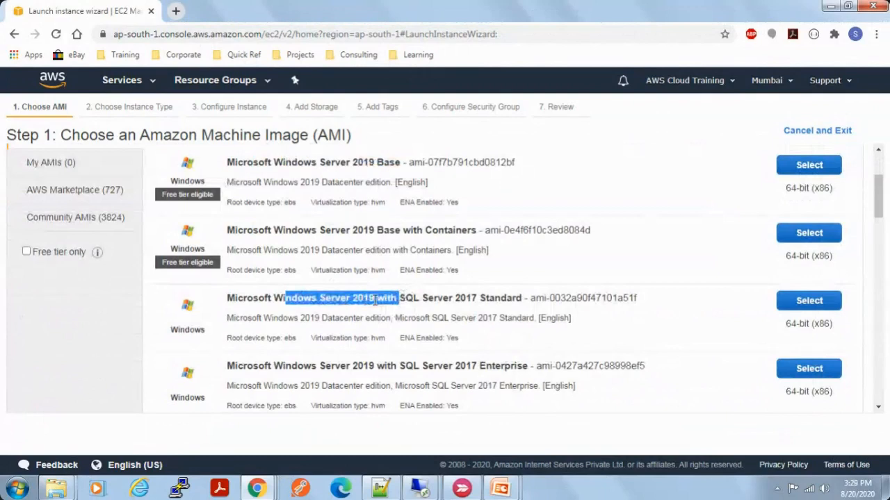
{"action": "left_click_drag", "start_coordinate": [405, 299], "coordinate": [480, 300]}
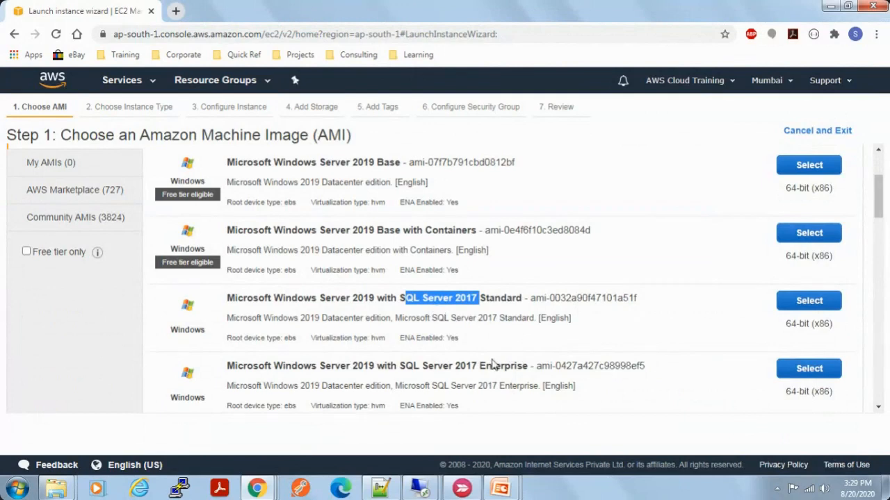
{"action": "scroll", "coordinate": [491, 363], "scroll_direction": "down", "scroll_amount": 1}
{"action": "scroll", "coordinate": [491, 363], "scroll_direction": "down", "scroll_amount": 3}
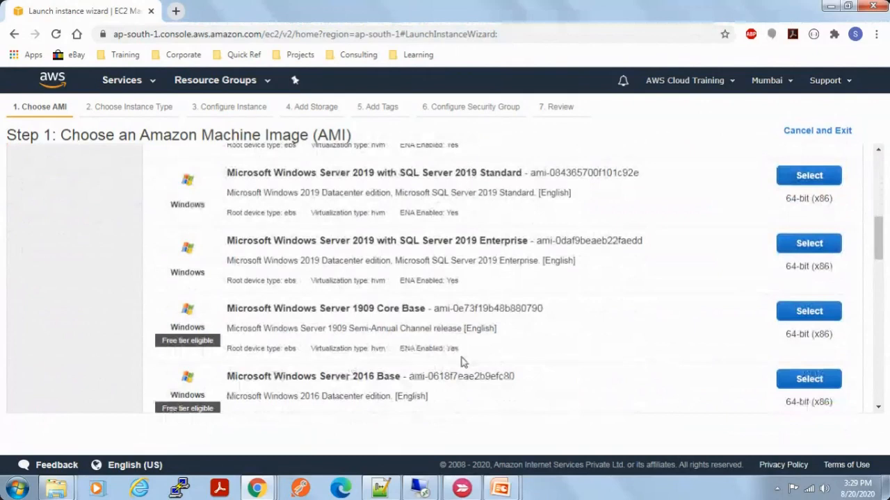
{"action": "scroll", "coordinate": [462, 362], "scroll_direction": "down", "scroll_amount": 2}
{"action": "scroll", "coordinate": [462, 362], "scroll_direction": "down", "scroll_amount": 2}
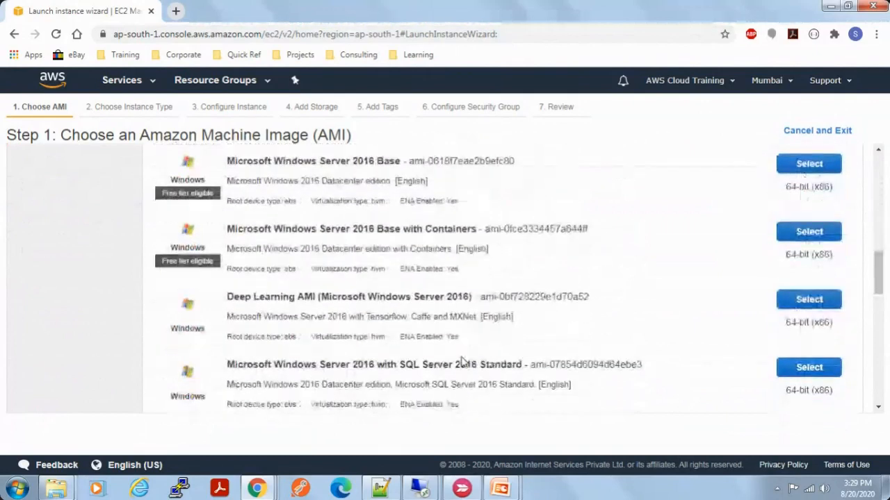
{"action": "scroll", "coordinate": [462, 362], "scroll_direction": "down", "scroll_amount": 4}
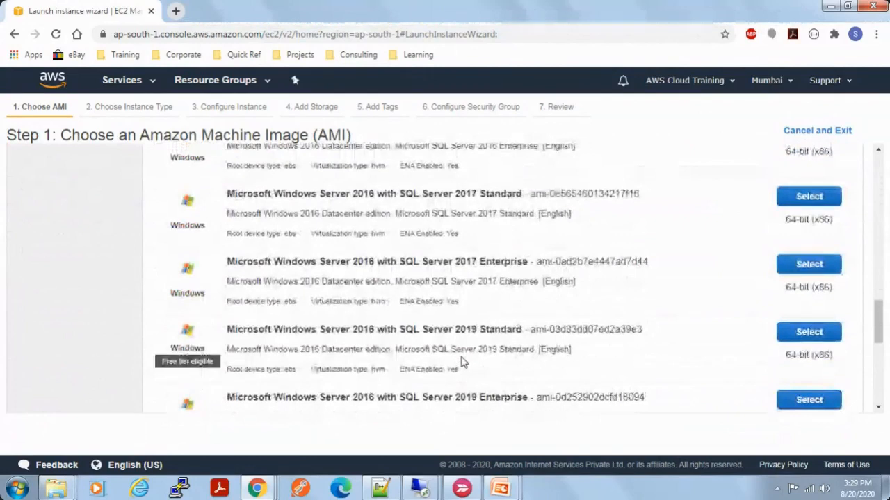
Step: Replace the AMI search term with ubuntu and run the search
{"action": "scroll", "coordinate": [462, 361], "scroll_direction": "up", "scroll_amount": 13}
{"action": "left_click_drag", "start_coordinate": [66, 196], "coordinate": [17, 199]}
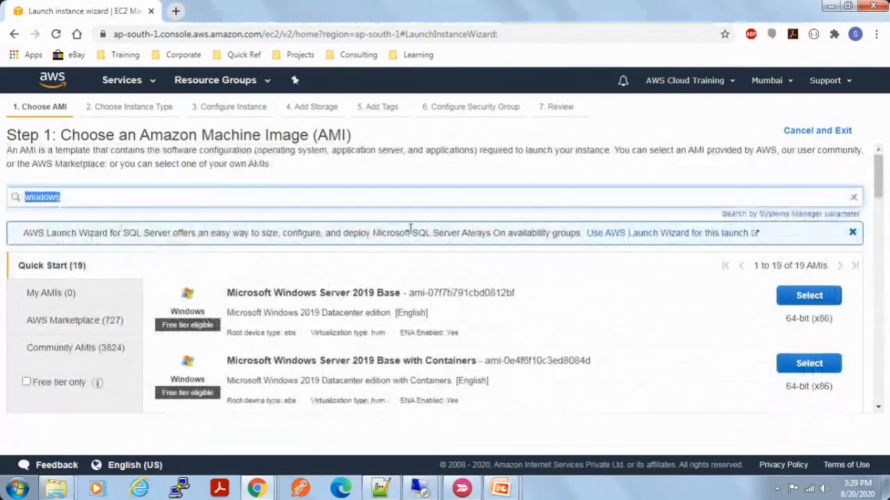
{"action": "type", "text": "ubuntu"}
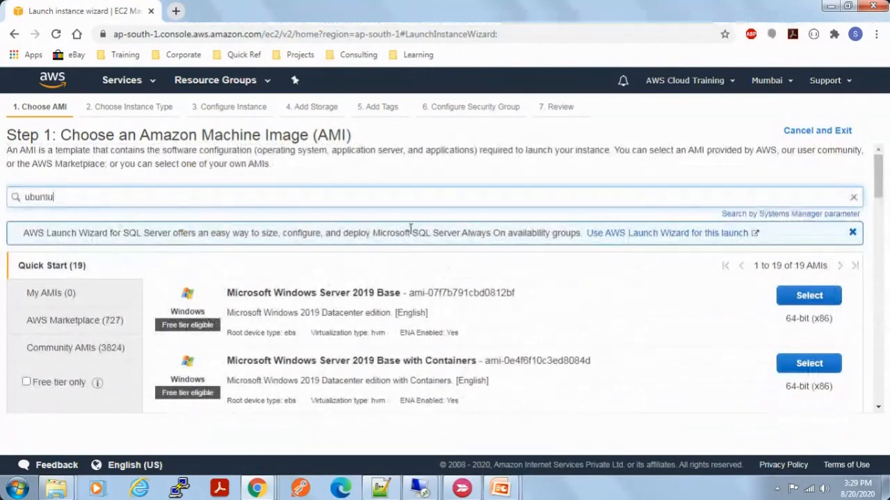
{"action": "key", "text": "Return"}
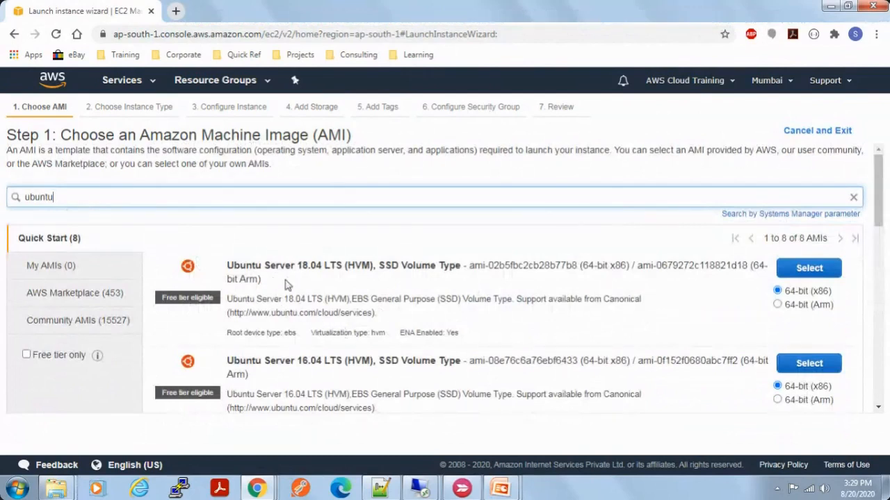
Step: Examine the Ubuntu images, comparing the server LTS versions and the software included in the Deep Learning AMI
{"action": "left_click_drag", "start_coordinate": [298, 265], "coordinate": [345, 265]}
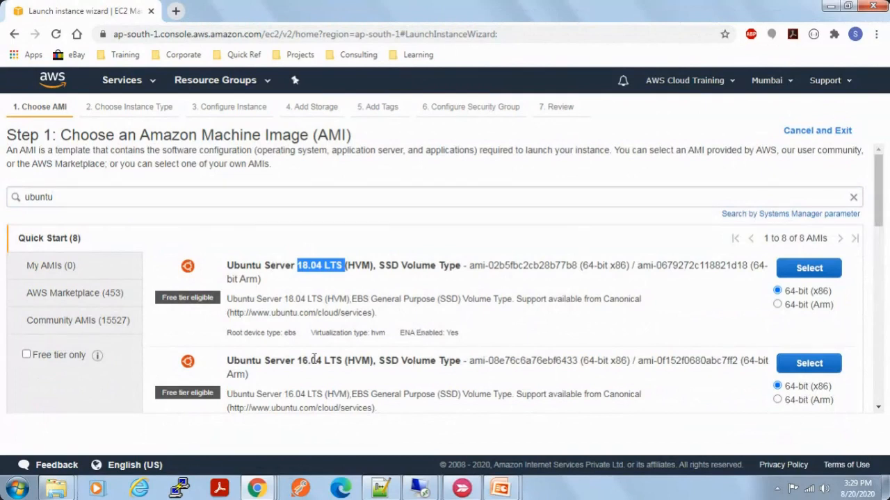
{"action": "left_click_drag", "start_coordinate": [302, 360], "coordinate": [330, 360]}
{"action": "scroll", "coordinate": [490, 364], "scroll_direction": "down", "scroll_amount": 1}
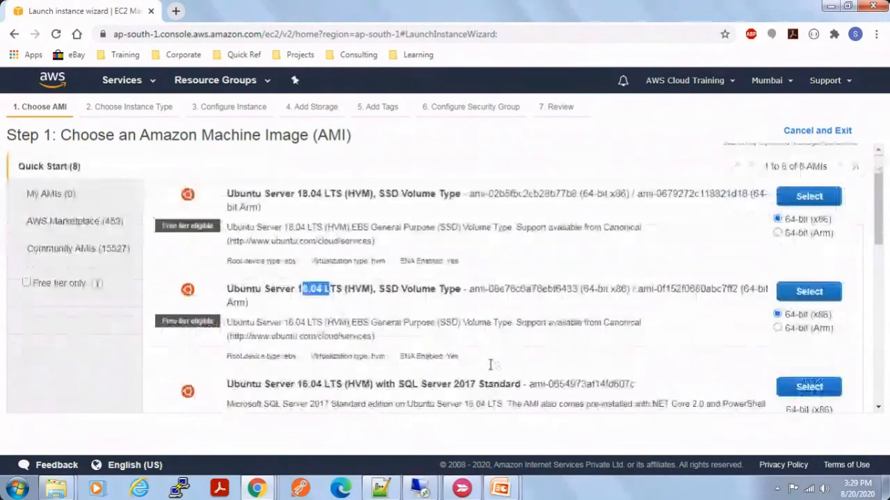
{"action": "scroll", "coordinate": [490, 364], "scroll_direction": "down", "scroll_amount": 4}
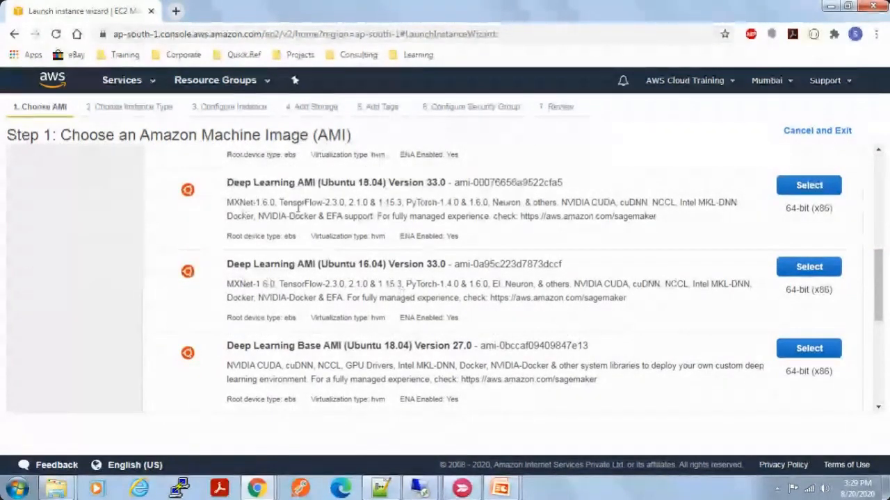
{"action": "scroll", "coordinate": [299, 207], "scroll_direction": "up", "scroll_amount": 1}
{"action": "left_click_drag", "start_coordinate": [233, 248], "coordinate": [316, 249]}
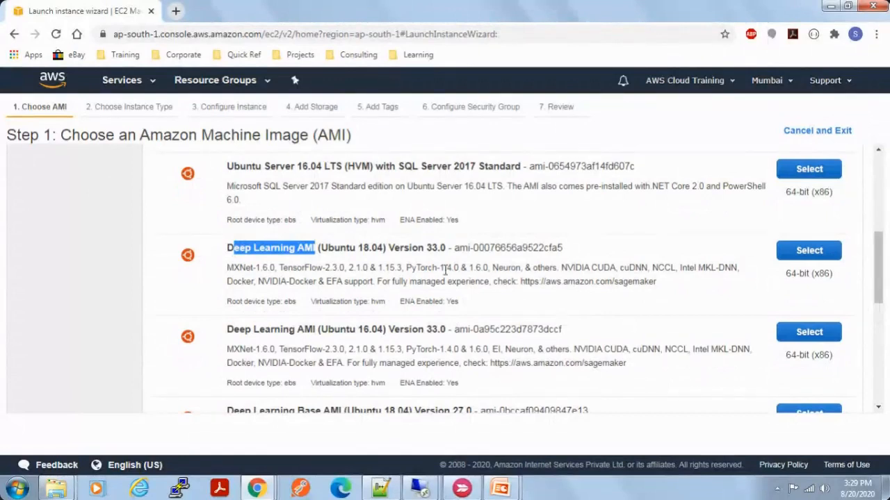
{"action": "left_click_drag", "start_coordinate": [228, 264], "coordinate": [378, 281]}
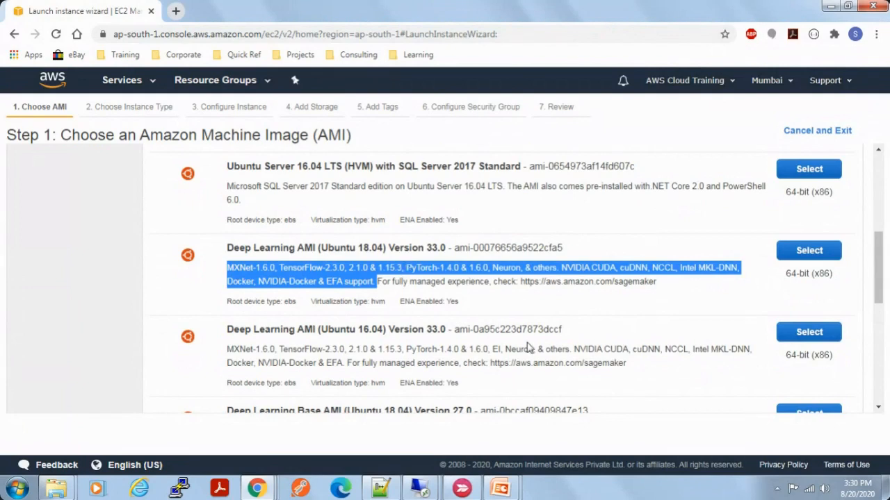
{"action": "scroll", "coordinate": [528, 343], "scroll_direction": "down", "scroll_amount": 4}
{"action": "scroll", "coordinate": [528, 344], "scroll_direction": "up", "scroll_amount": 5}
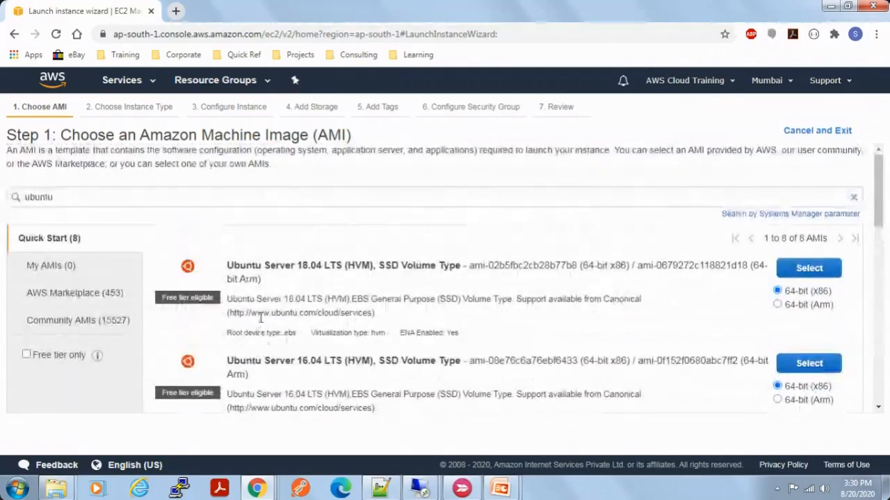
Step: Clear the search term and try the free-tier-only filter on the image list, leaving it off
{"action": "double_click", "coordinate": [63, 197]}
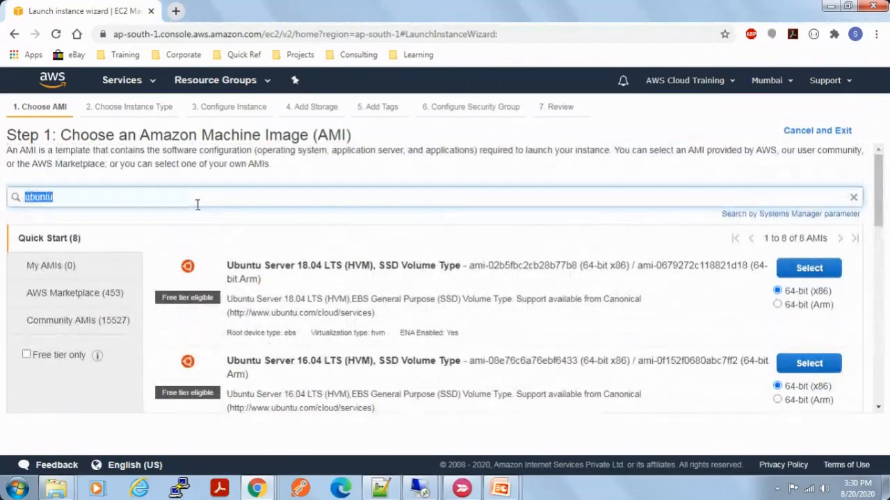
{"action": "key", "text": "BackSpace"}
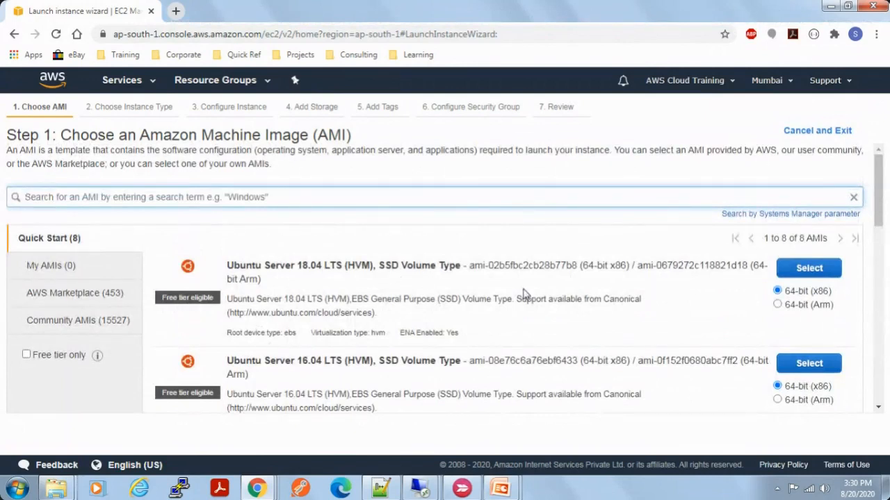
{"action": "left_click", "coordinate": [27, 355]}
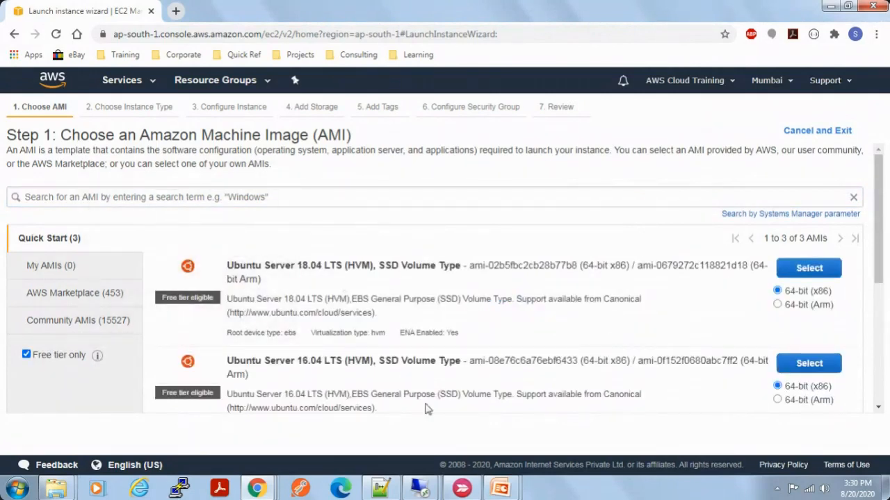
{"action": "scroll", "coordinate": [426, 407], "scroll_direction": "down", "scroll_amount": 3}
{"action": "scroll", "coordinate": [426, 407], "scroll_direction": "up", "scroll_amount": 3}
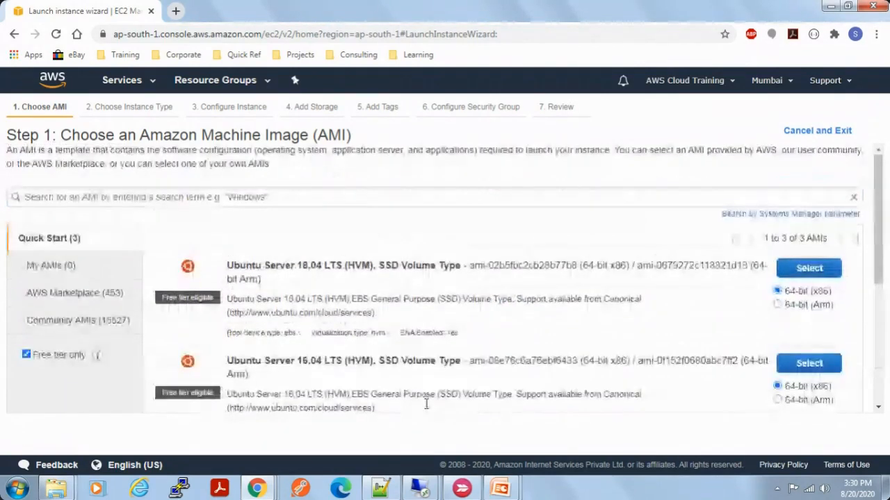
{"action": "left_click", "coordinate": [27, 356]}
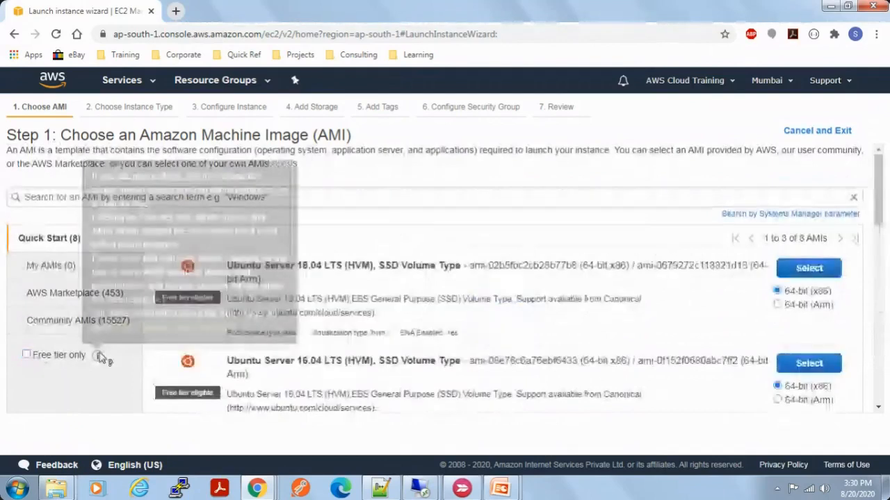
Step: Search the AWS Marketplace images for rethat and look through the offerings
{"action": "left_click", "coordinate": [49, 294]}
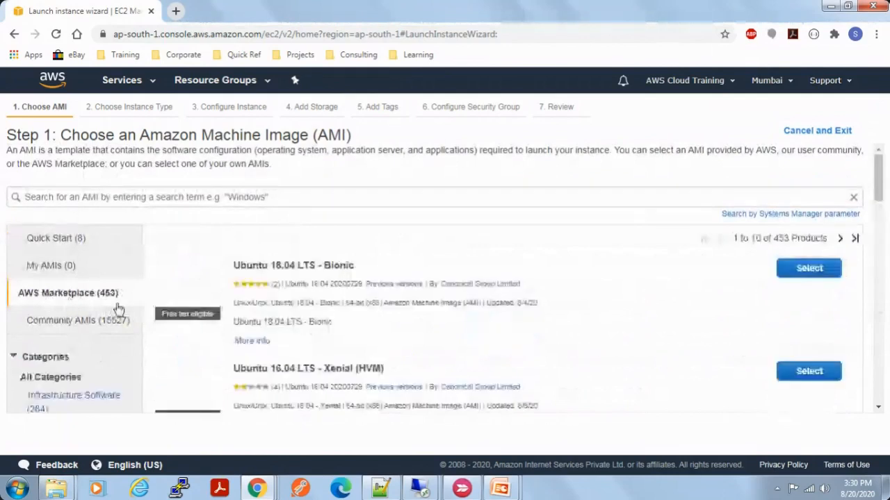
{"action": "left_click", "coordinate": [433, 201]}
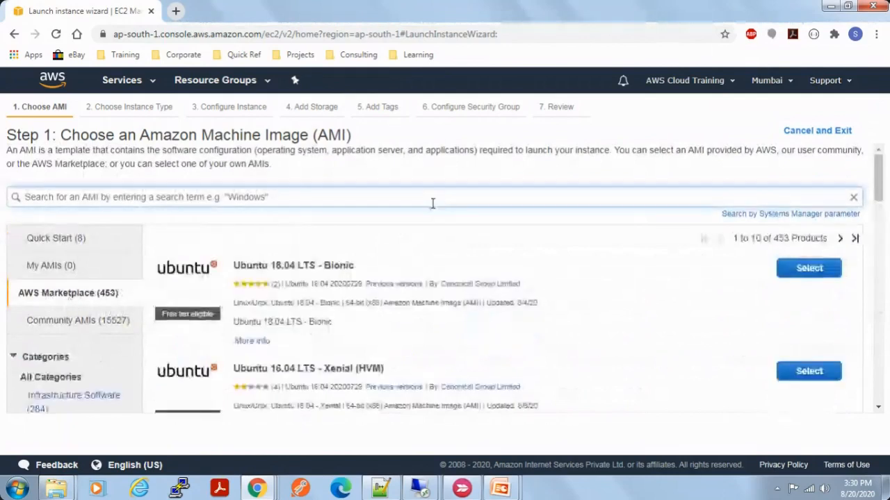
{"action": "type", "text": "retha"}
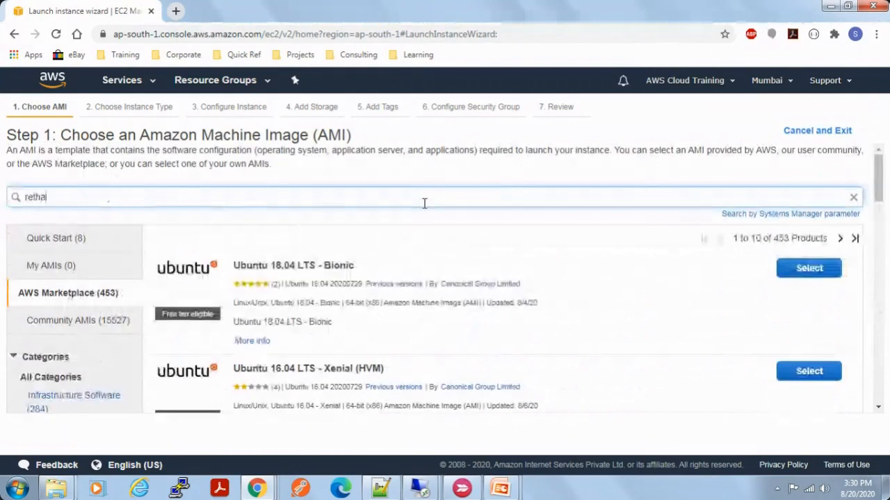
{"action": "type", "text": "l"}
{"action": "key", "text": "Return"}
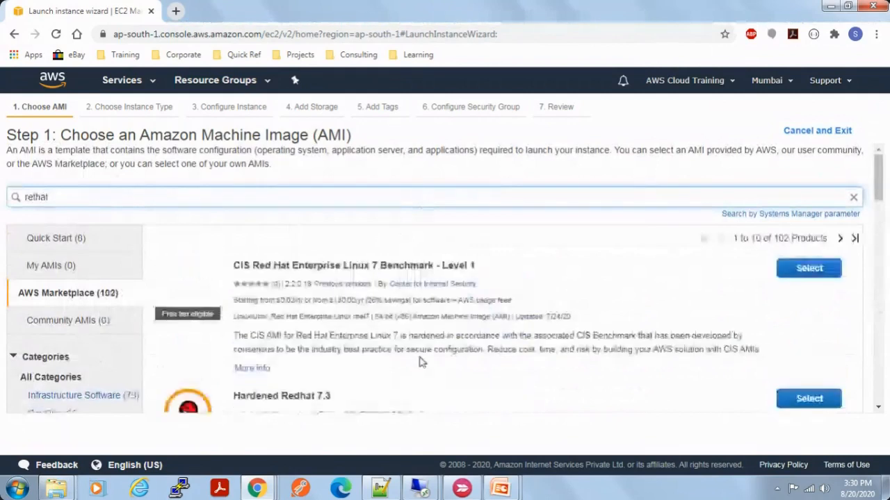
{"action": "scroll", "coordinate": [431, 375], "scroll_direction": "down", "scroll_amount": 2}
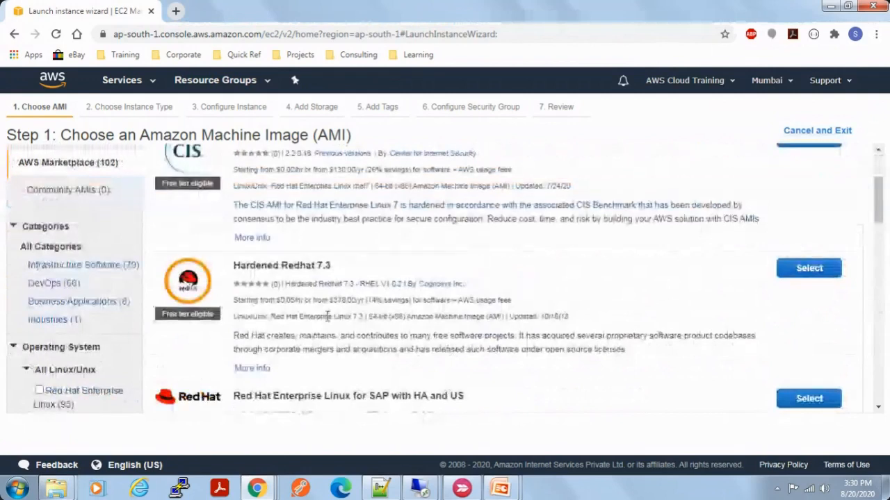
Step: Examine the pricing and version details of the Red Hat images in the AWS Marketplace results
{"action": "left_click_drag", "start_coordinate": [255, 300], "coordinate": [314, 300]}
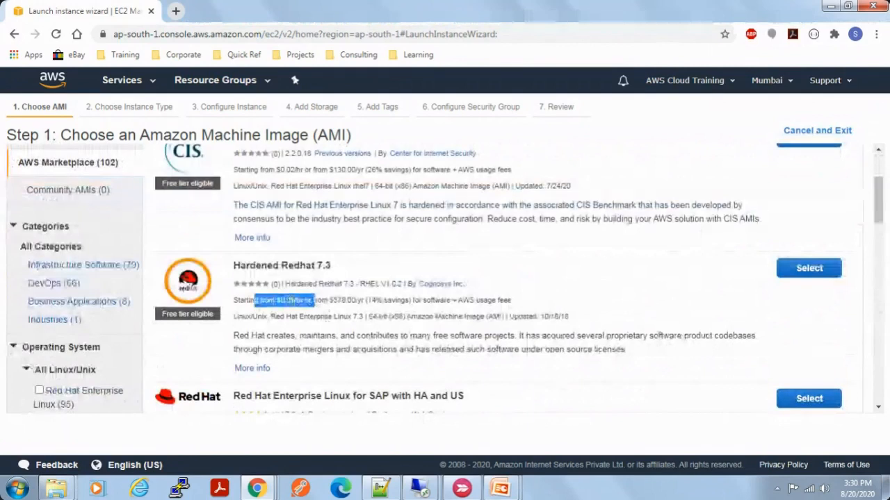
{"action": "triple_click", "coordinate": [358, 301]}
{"action": "scroll", "coordinate": [451, 320], "scroll_direction": "down", "scroll_amount": 3}
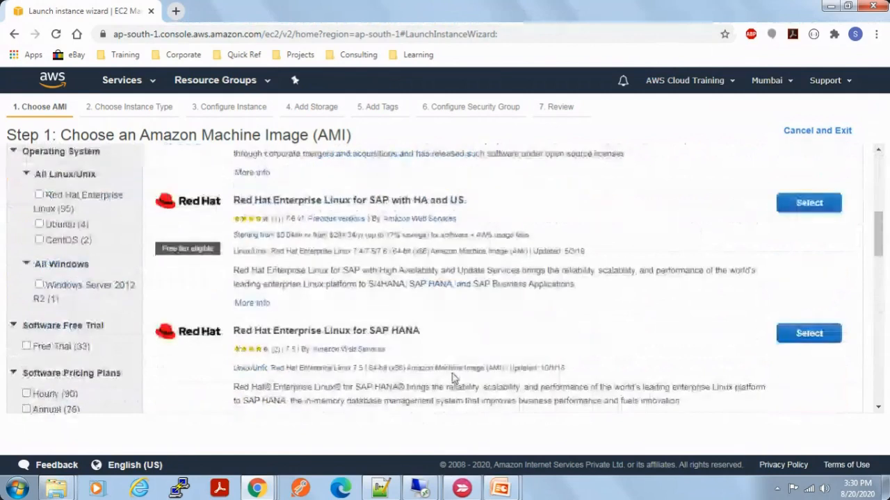
{"action": "scroll", "coordinate": [451, 377], "scroll_direction": "down", "scroll_amount": 2}
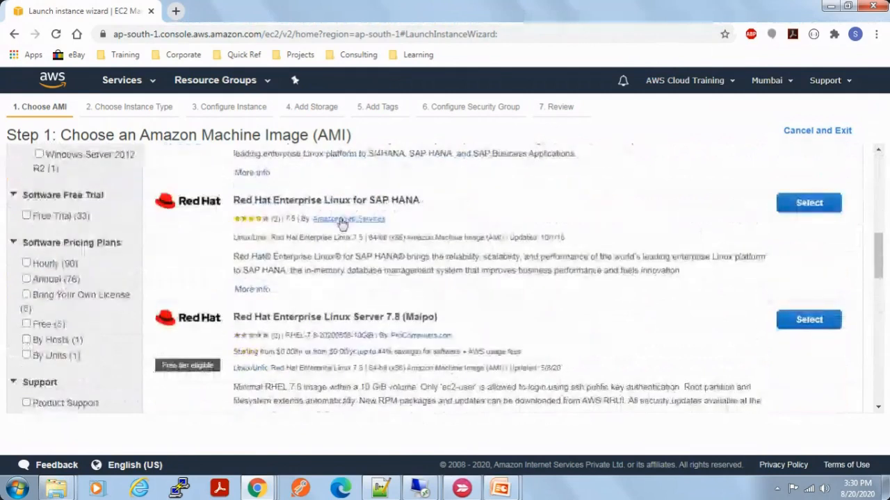
{"action": "left_click_drag", "start_coordinate": [283, 241], "coordinate": [514, 247]}
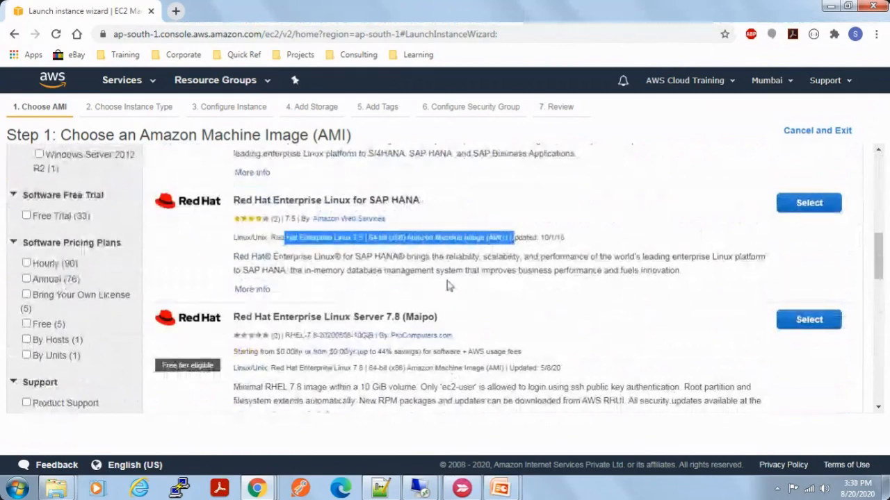
{"action": "left_click_drag", "start_coordinate": [297, 351], "coordinate": [387, 351]}
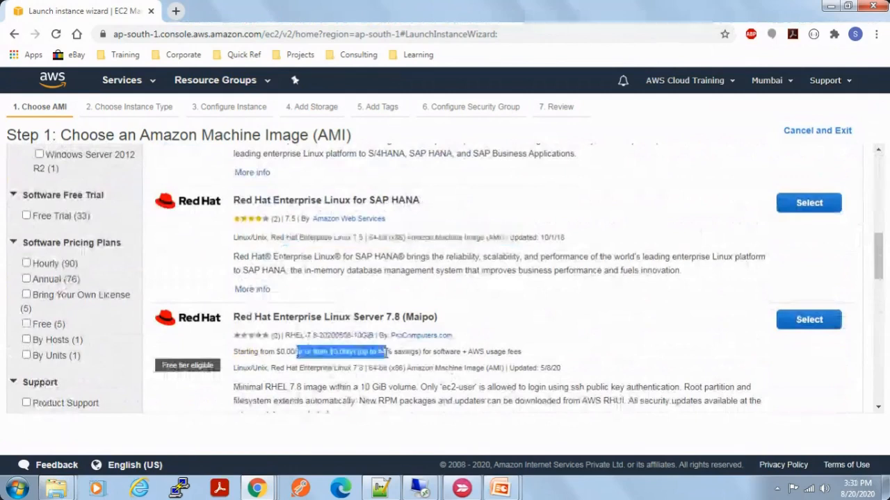
{"action": "scroll", "coordinate": [429, 335], "scroll_direction": "down", "scroll_amount": 1}
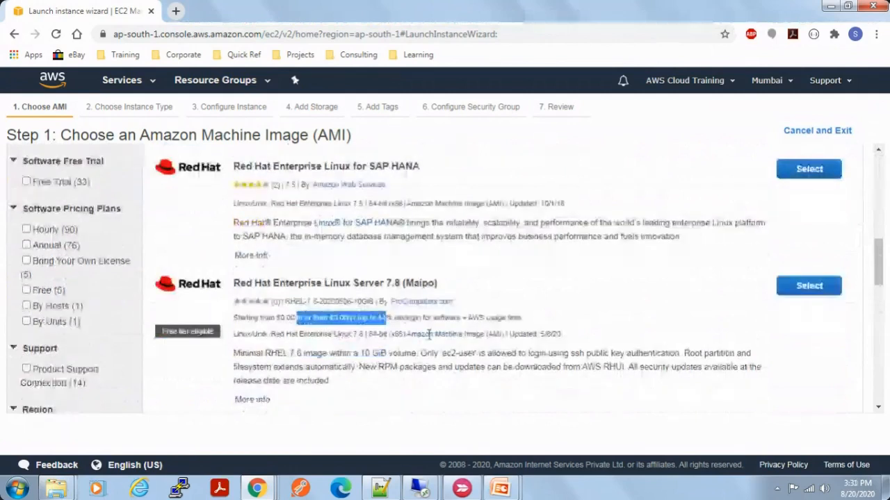
{"action": "scroll", "coordinate": [429, 335], "scroll_direction": "up", "scroll_amount": 10}
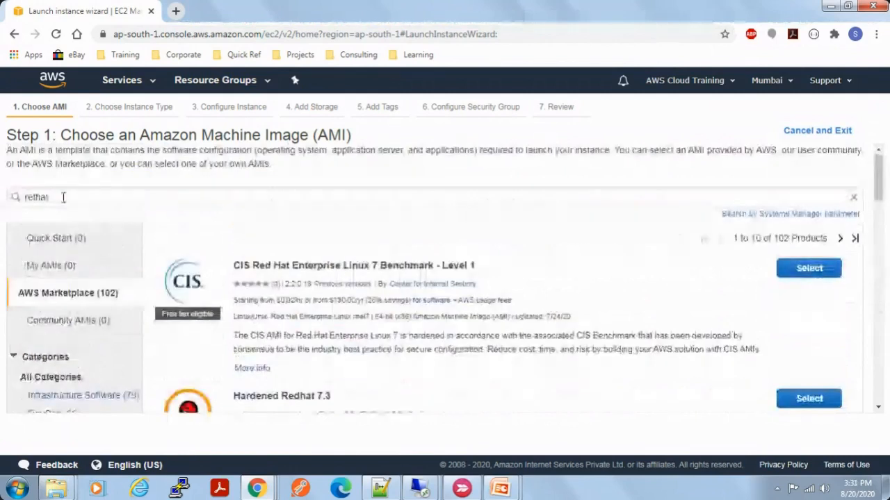
Step: Replace the AMI search term with windows, run the search and look over the Marketplace results
{"action": "left_click_drag", "start_coordinate": [63, 198], "coordinate": [2, 202]}
{"action": "key", "text": "BackSpace"}
{"action": "type", "text": "windows"}
{"action": "key", "text": "Return"}
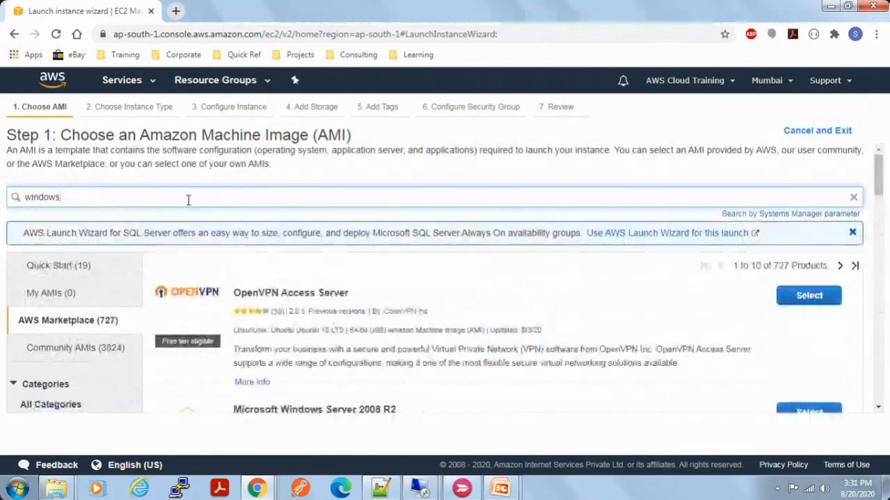
{"action": "scroll", "coordinate": [485, 362], "scroll_direction": "down", "scroll_amount": 2}
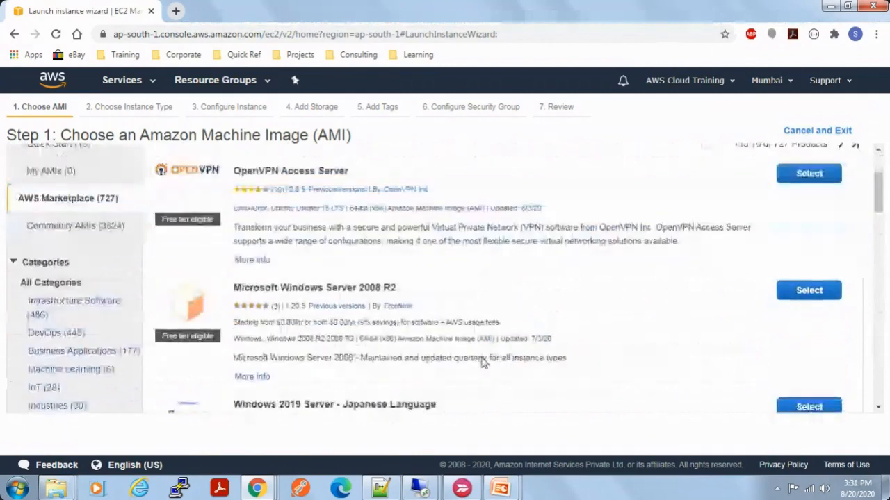
{"action": "scroll", "coordinate": [485, 363], "scroll_direction": "up", "scroll_amount": 2}
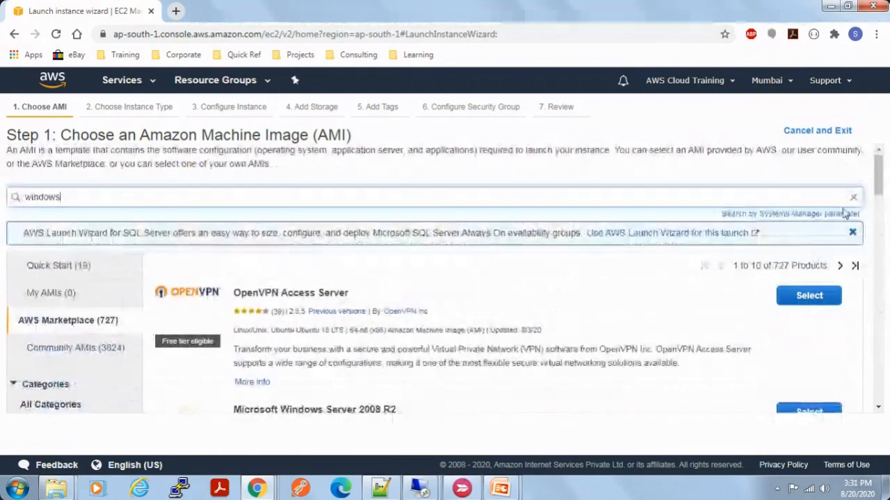
Step: Dismiss the SQL Server launch wizard notice and select Microsoft Windows Server 2019 Base from the Quick Start images
{"action": "left_click", "coordinate": [852, 232]}
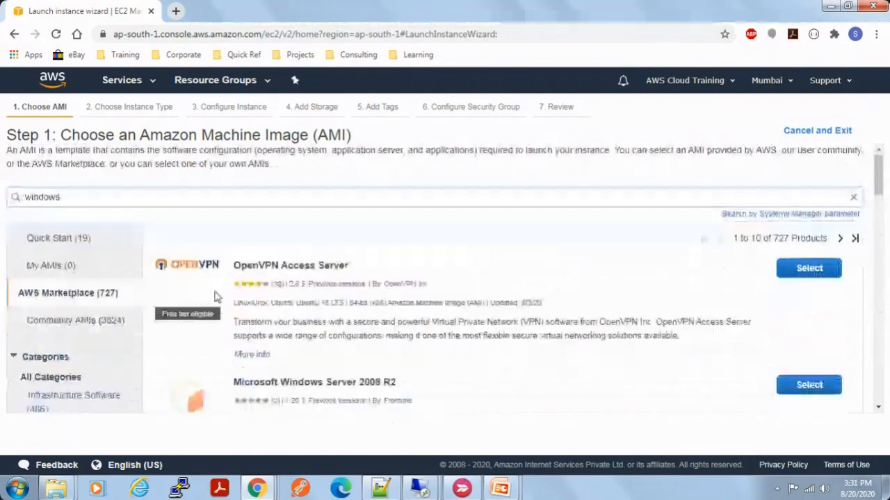
{"action": "left_click", "coordinate": [69, 245]}
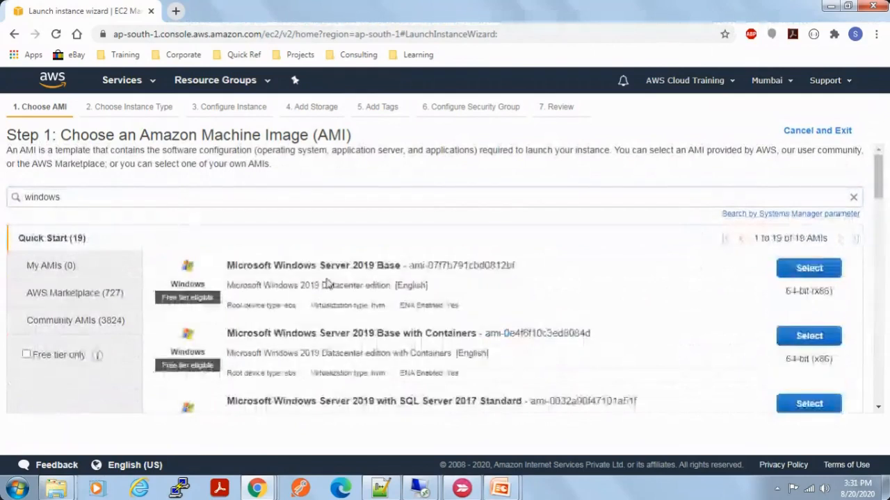
{"action": "left_click", "coordinate": [833, 268]}
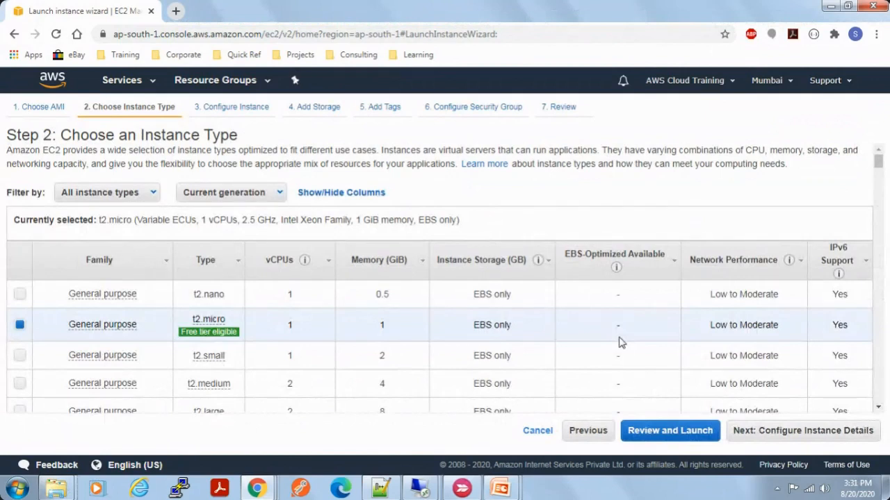
Step: Check the webinar chat and the EC2 Instances slide, returning to the launch wizard
{"action": "key", "text": "alt+Tab"}
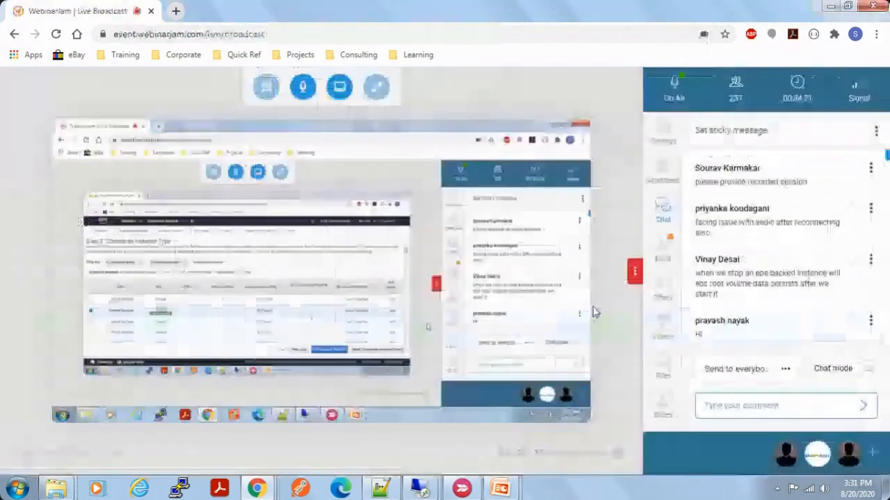
{"action": "key", "text": "alt+Tab"}
{"action": "key", "text": "alt+Tab"}
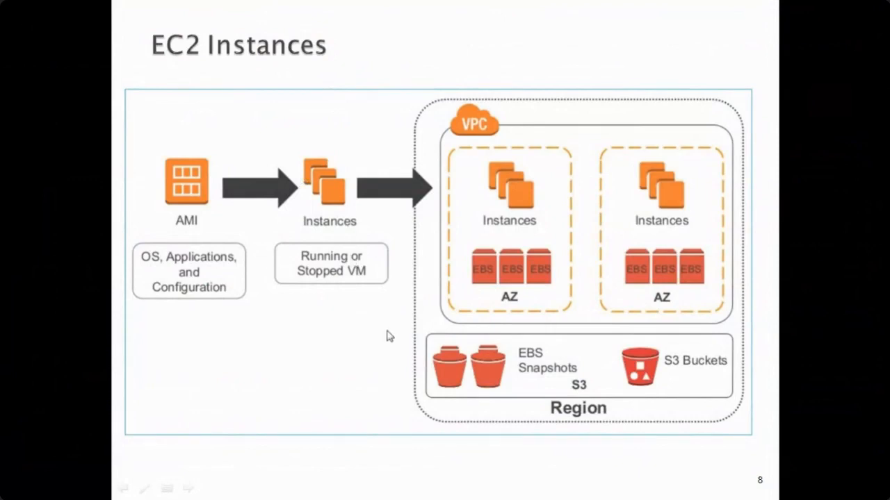
{"action": "key", "text": "alt+Tab"}
{"action": "key", "text": "alt+Tab"}
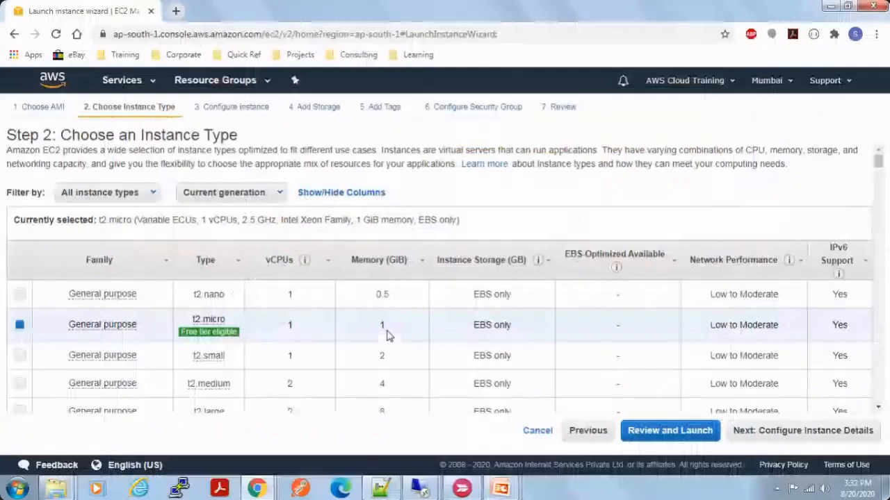
Step: Look over the instance type table and advance the presentation to the EC2 Instance Types slide
{"action": "left_click_drag", "start_coordinate": [60, 134], "coordinate": [292, 145]}
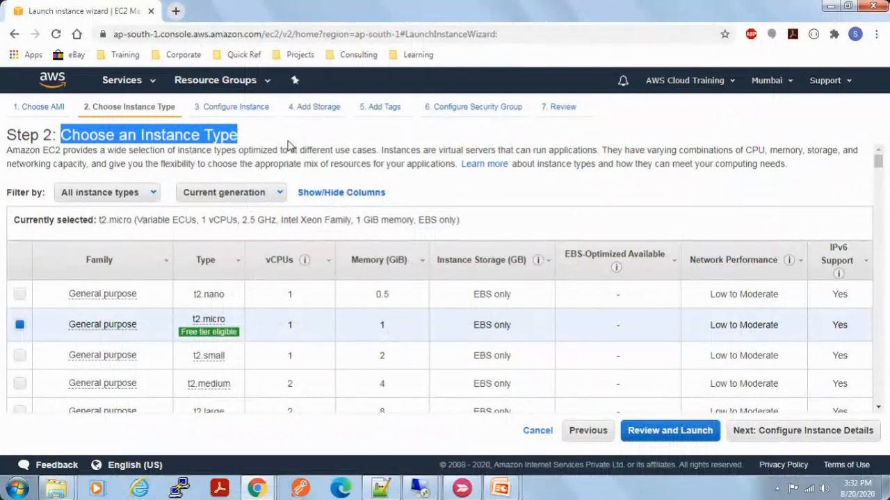
{"action": "left_click", "coordinate": [515, 194]}
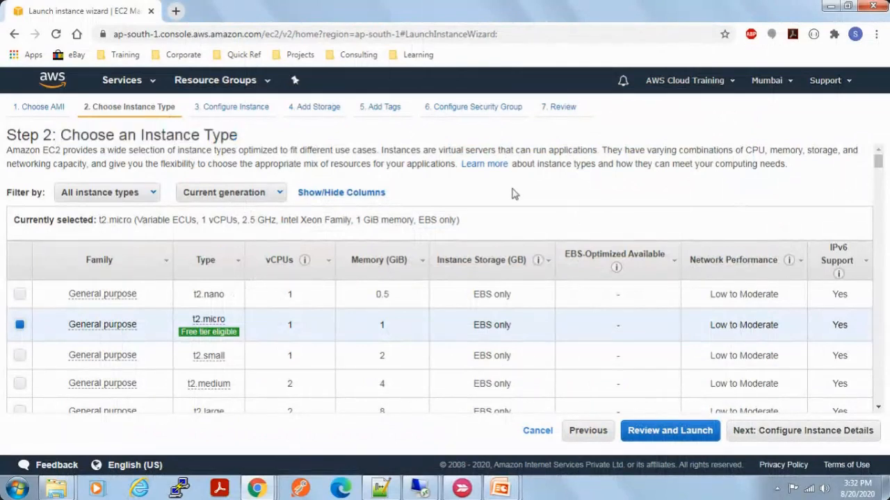
{"action": "scroll", "coordinate": [514, 217], "scroll_direction": "down", "scroll_amount": 1}
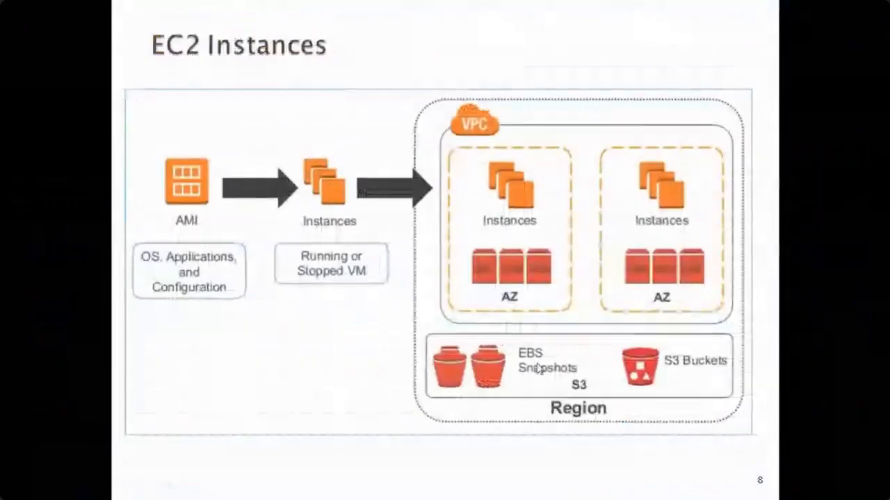
{"action": "key", "text": "Right"}
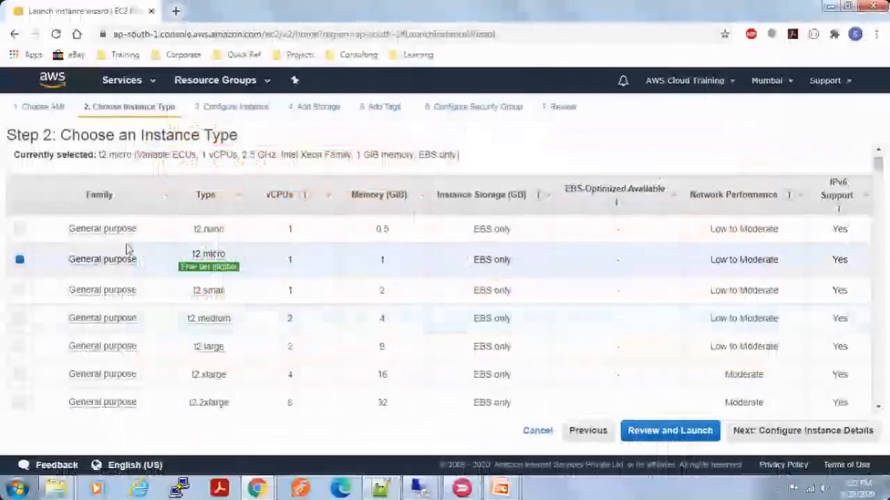
Step: Examine the instance type list, reading the family descriptions from general purpose through compute optimized
{"action": "left_click_drag", "start_coordinate": [66, 231], "coordinate": [136, 408]}
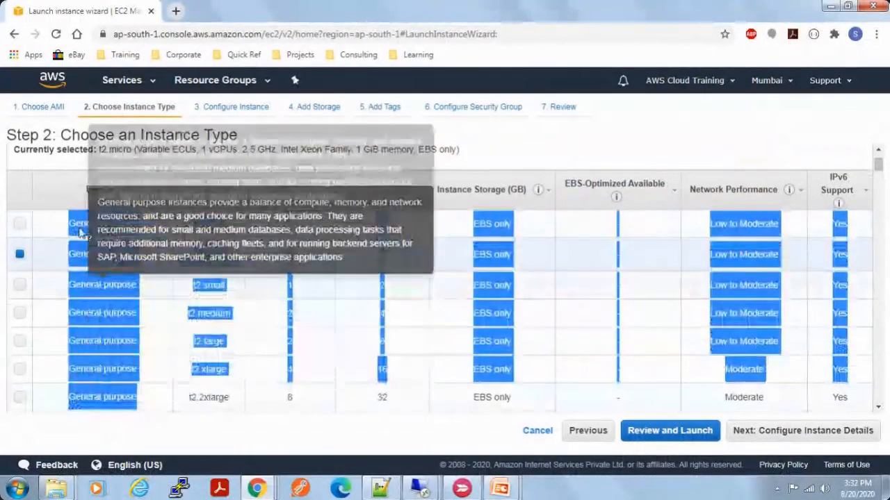
{"action": "left_click", "coordinate": [66, 212]}
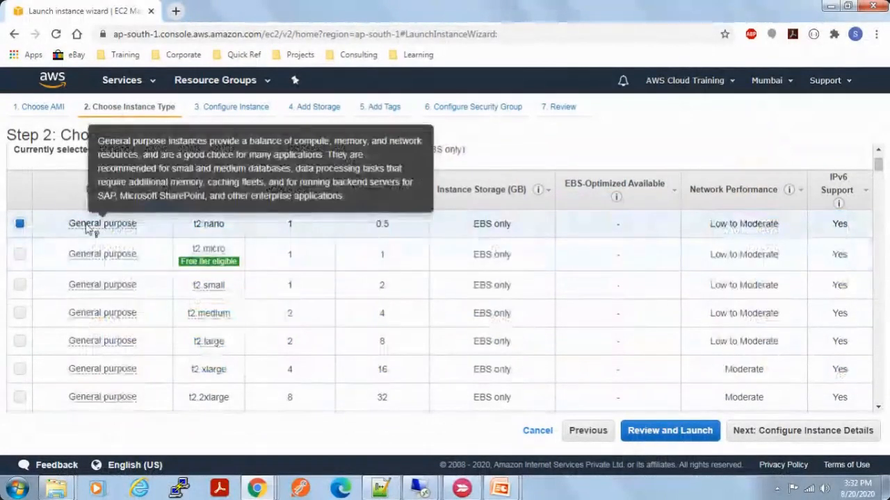
{"action": "scroll", "coordinate": [123, 264], "scroll_direction": "down", "scroll_amount": 2}
{"action": "scroll", "coordinate": [123, 278], "scroll_direction": "down", "scroll_amount": 10}
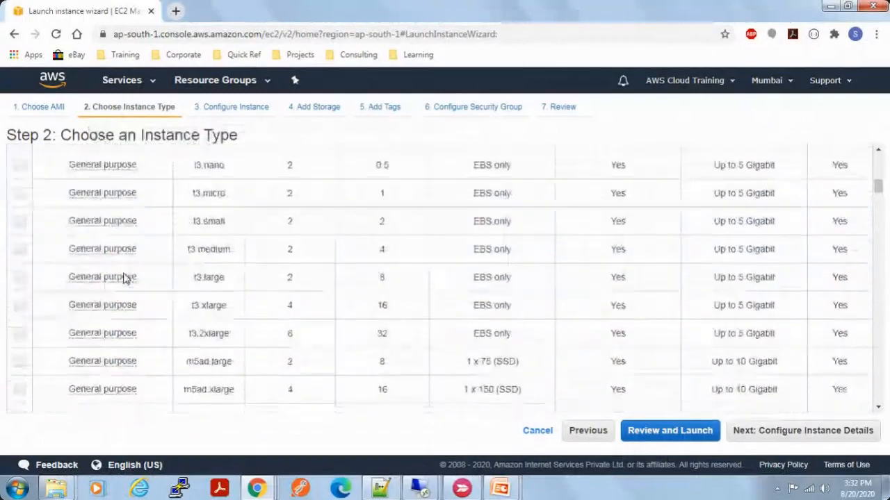
{"action": "scroll", "coordinate": [125, 278], "scroll_direction": "down", "scroll_amount": 12}
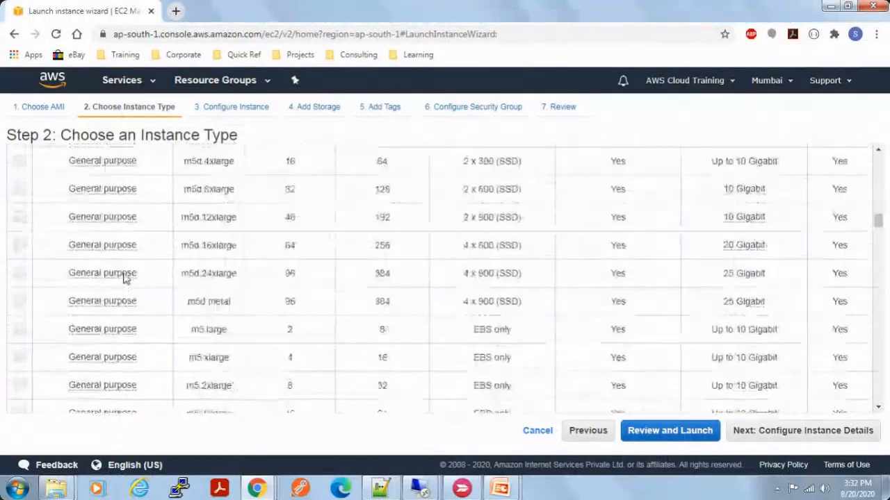
{"action": "scroll", "coordinate": [125, 278], "scroll_direction": "down", "scroll_amount": 3}
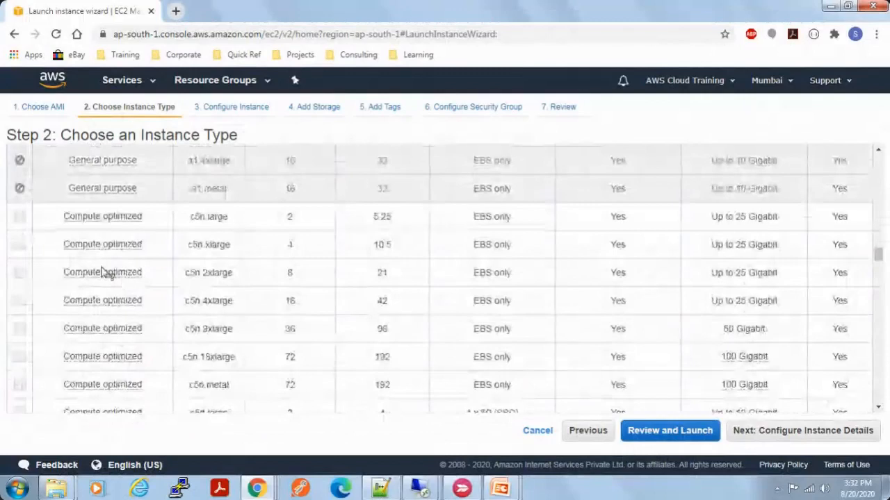
{"action": "scroll", "coordinate": [188, 326], "scroll_direction": "down", "scroll_amount": 8}
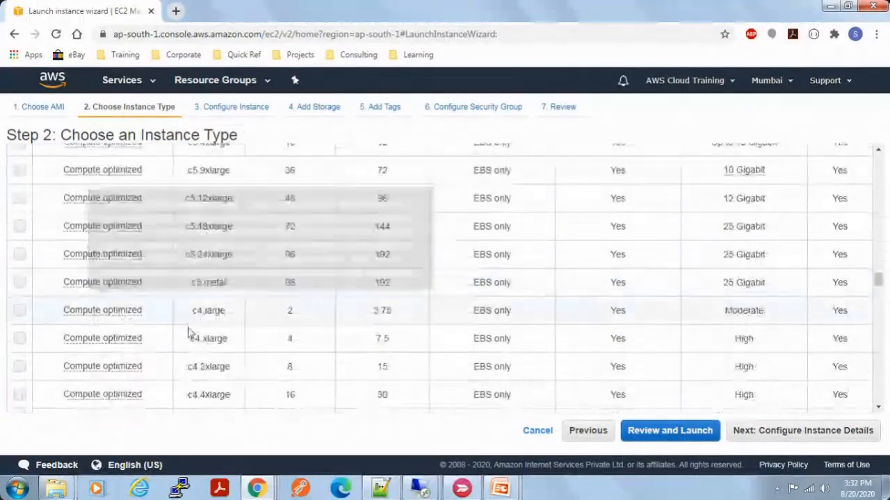
{"action": "scroll", "coordinate": [188, 334], "scroll_direction": "down", "scroll_amount": 10}
{"action": "scroll", "coordinate": [154, 316], "scroll_direction": "down", "scroll_amount": 10}
{"action": "scroll", "coordinate": [155, 315], "scroll_direction": "up", "scroll_amount": 15}
{"action": "scroll", "coordinate": [154, 315], "scroll_direction": "up", "scroll_amount": 15}
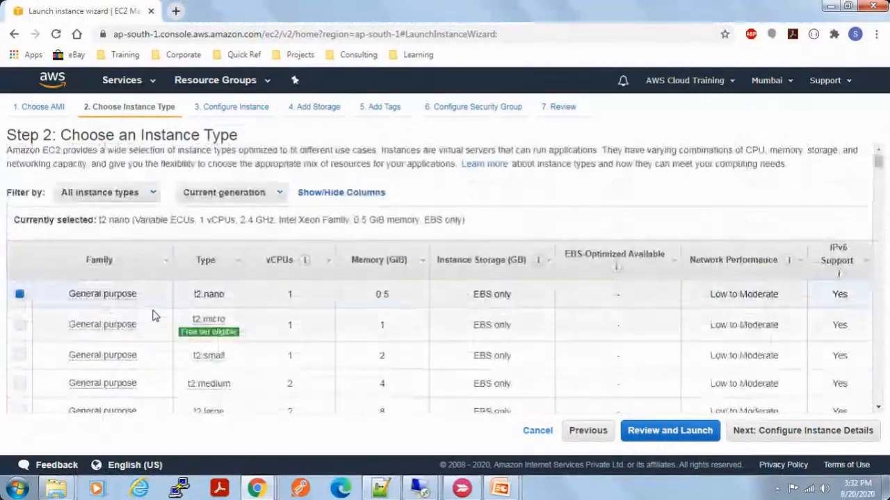
Step: Review the instance family filter options and switch to the EC2 Instance Types slide to read the use cases
{"action": "left_click", "coordinate": [144, 194]}
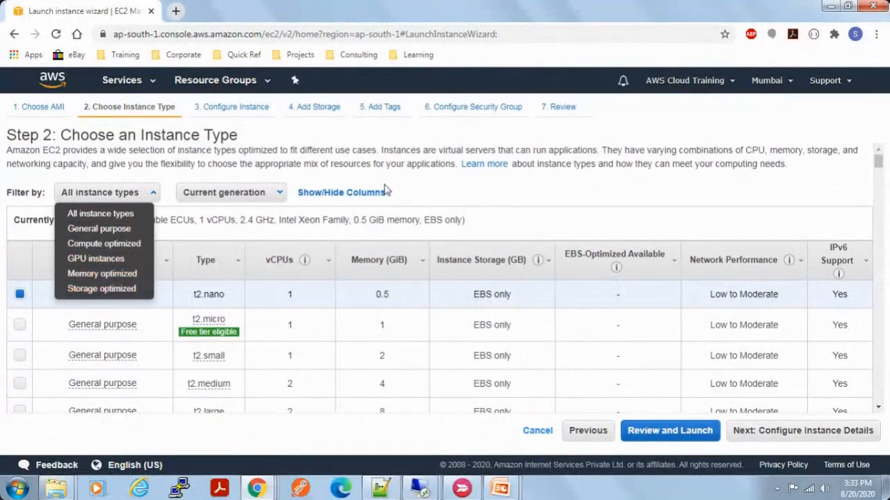
{"action": "left_click", "coordinate": [400, 161]}
{"action": "key", "text": "alt+Tab"}
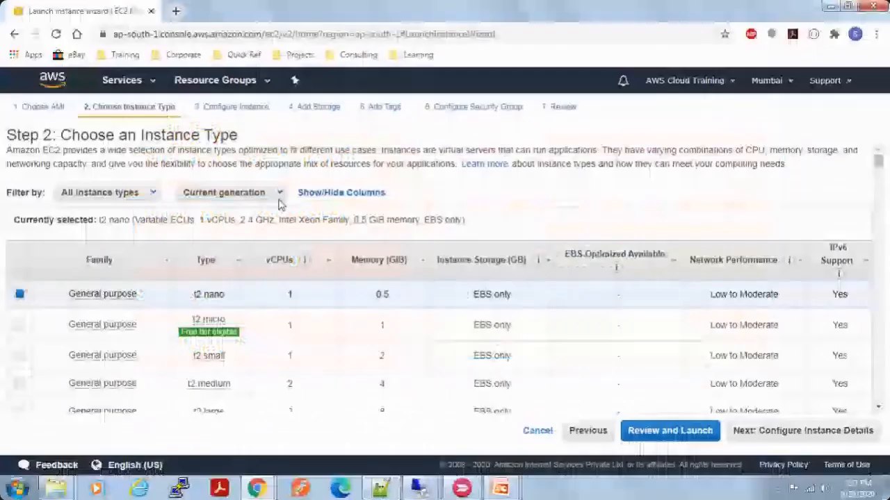
Step: Compare the vCPUs and memory of t2.nano and t2.micro, and select t2.micro as the instance type
{"action": "left_click_drag", "start_coordinate": [194, 297], "coordinate": [214, 297]}
{"action": "mouse_move", "coordinate": [193, 321]}
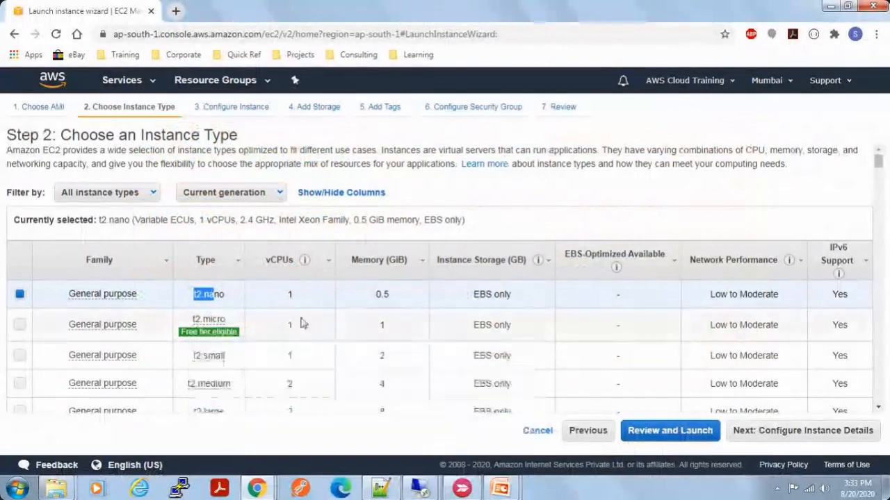
{"action": "scroll", "coordinate": [301, 323], "scroll_direction": "down", "scroll_amount": 1}
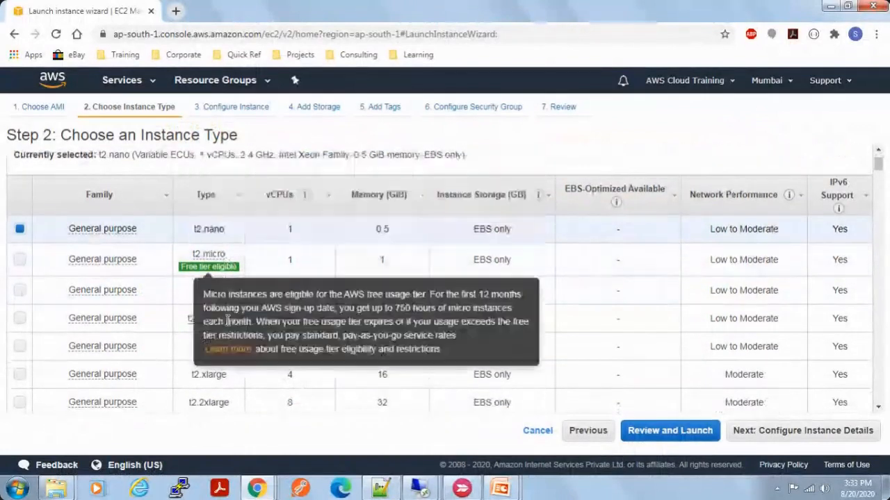
{"action": "double_click", "coordinate": [221, 229]}
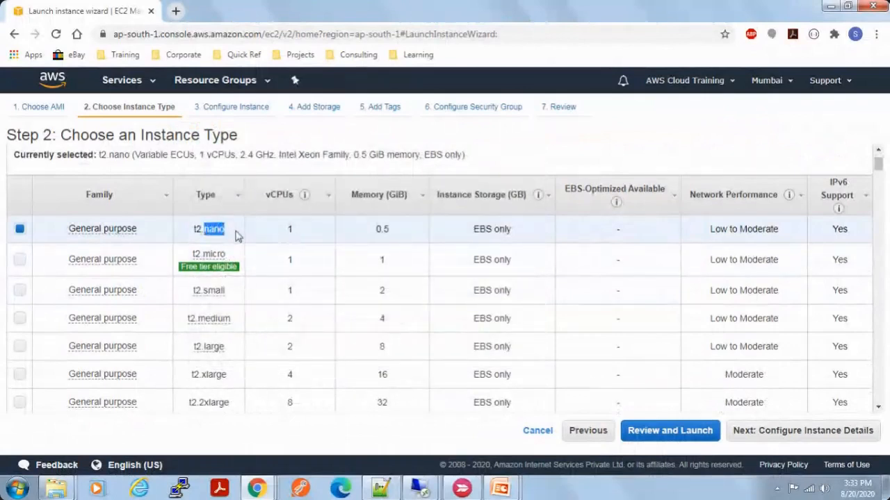
{"action": "double_click", "coordinate": [384, 230]}
{"action": "double_click", "coordinate": [301, 232]}
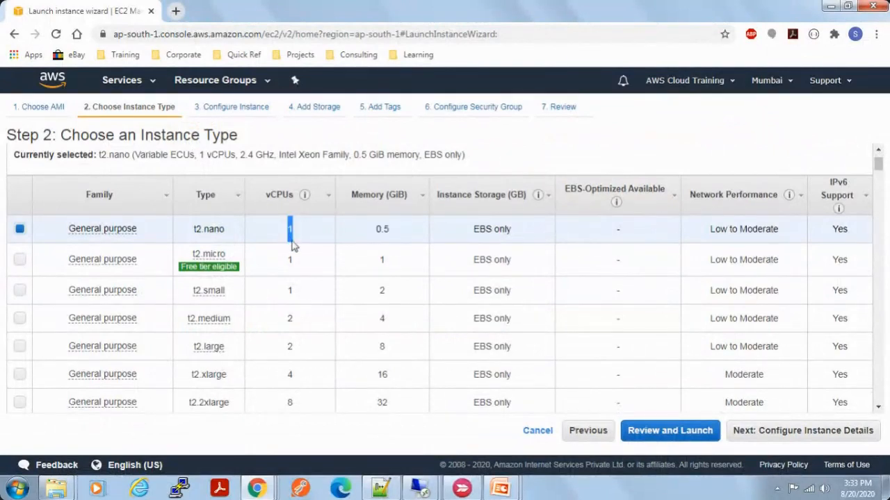
{"action": "double_click", "coordinate": [212, 254]}
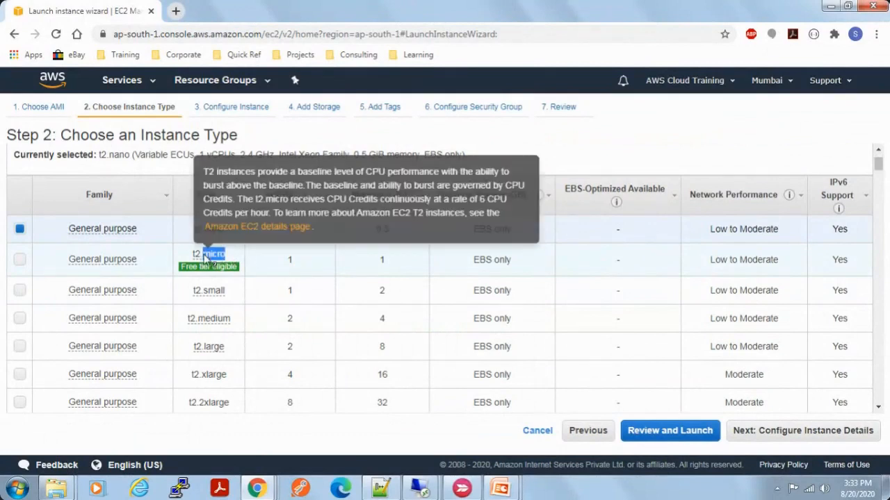
{"action": "left_click", "coordinate": [388, 263]}
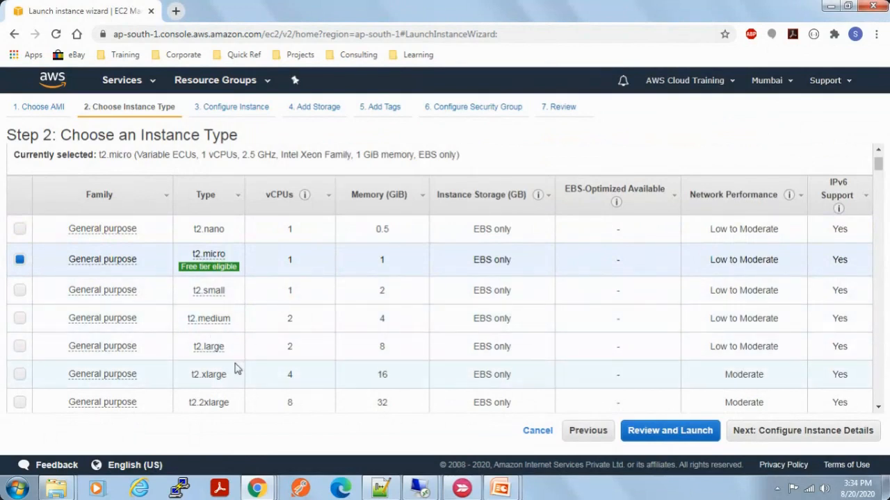
Step: Check the memory of the general purpose t3a.2xlarge type in the instance list, selecting its row
{"action": "scroll", "coordinate": [330, 372], "scroll_direction": "down", "scroll_amount": 5}
{"action": "scroll", "coordinate": [329, 372], "scroll_direction": "down", "scroll_amount": 2}
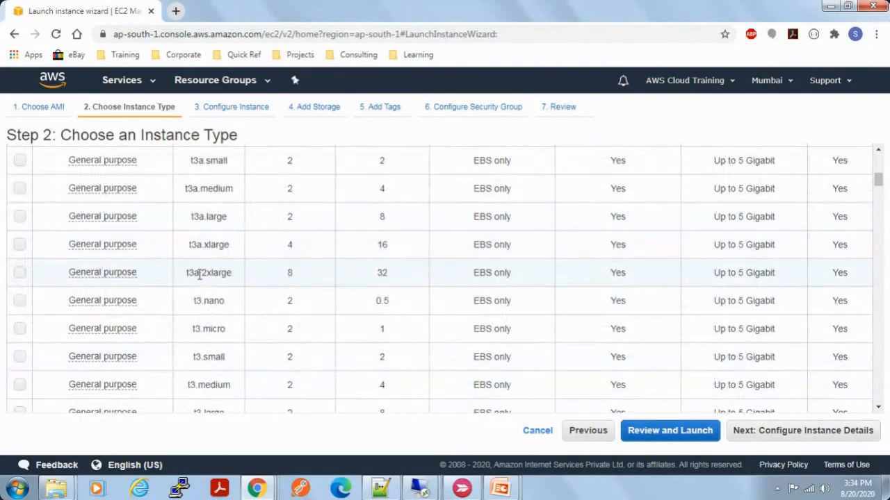
{"action": "double_click", "coordinate": [382, 277]}
{"action": "scroll", "coordinate": [427, 366], "scroll_direction": "down", "scroll_amount": 3}
{"action": "scroll", "coordinate": [428, 366], "scroll_direction": "up", "scroll_amount": 2}
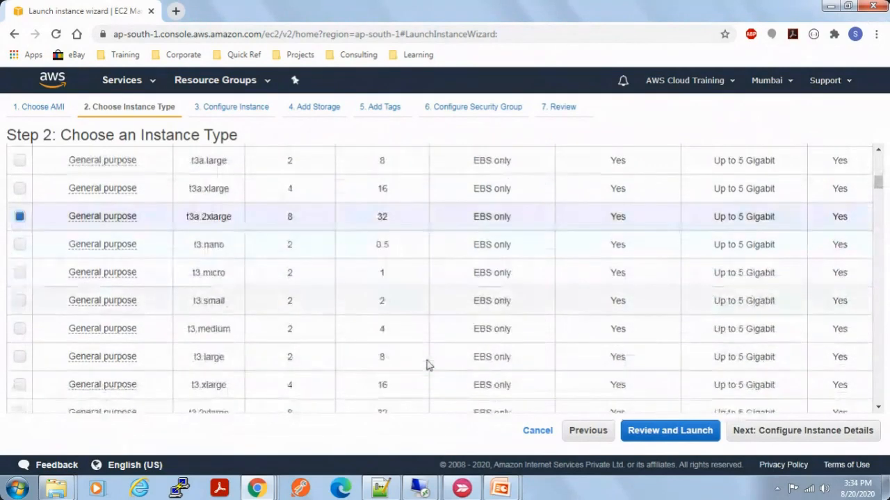
Step: Check the memory of the general purpose m5ad.24xlarge type, selecting its row and highlighting the memory figure
{"action": "scroll", "coordinate": [427, 365], "scroll_direction": "down", "scroll_amount": 3}
{"action": "scroll", "coordinate": [426, 364], "scroll_direction": "down", "scroll_amount": 1}
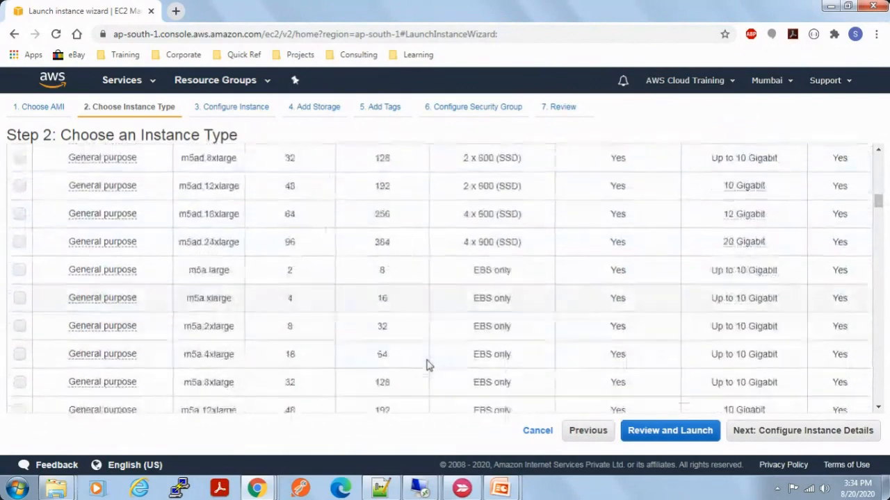
{"action": "scroll", "coordinate": [425, 363], "scroll_direction": "up", "scroll_amount": 1}
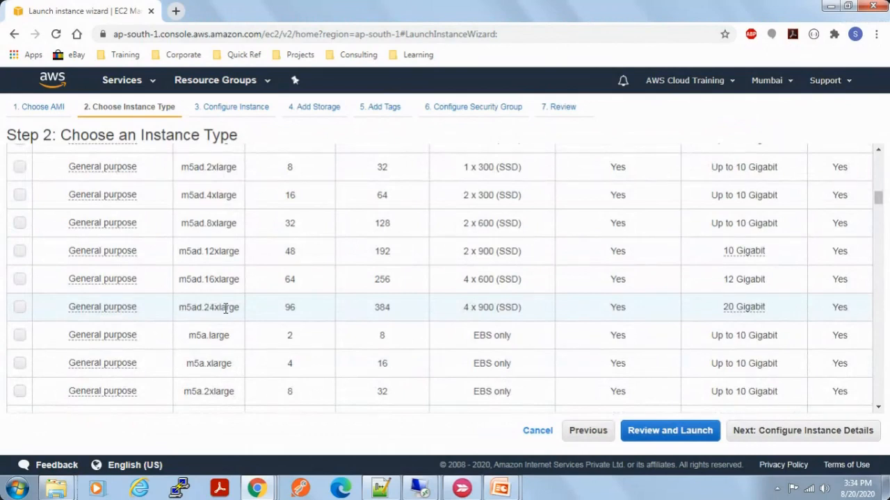
{"action": "left_click_drag", "start_coordinate": [401, 310], "coordinate": [370, 316]}
{"action": "left_click", "coordinate": [460, 314]}
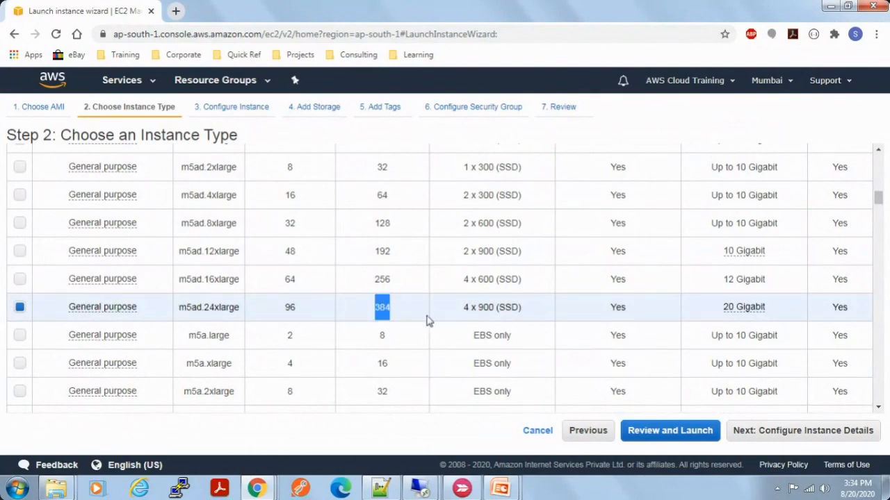
Step: Look through the compute optimized and GPU types to the memory optimized family, and check the memory of r5ad.24xlarge
{"action": "scroll", "coordinate": [427, 321], "scroll_direction": "down", "scroll_amount": 2}
{"action": "scroll", "coordinate": [427, 321], "scroll_direction": "down", "scroll_amount": 1}
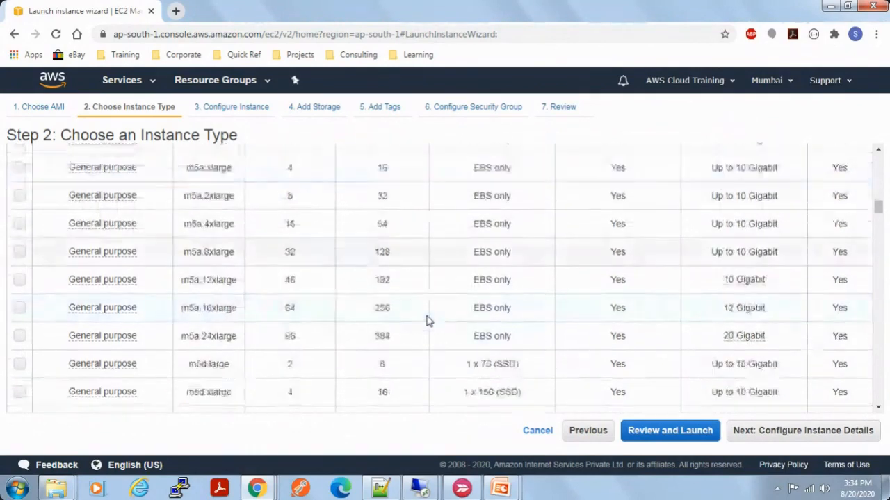
{"action": "scroll", "coordinate": [427, 321], "scroll_direction": "down", "scroll_amount": 8}
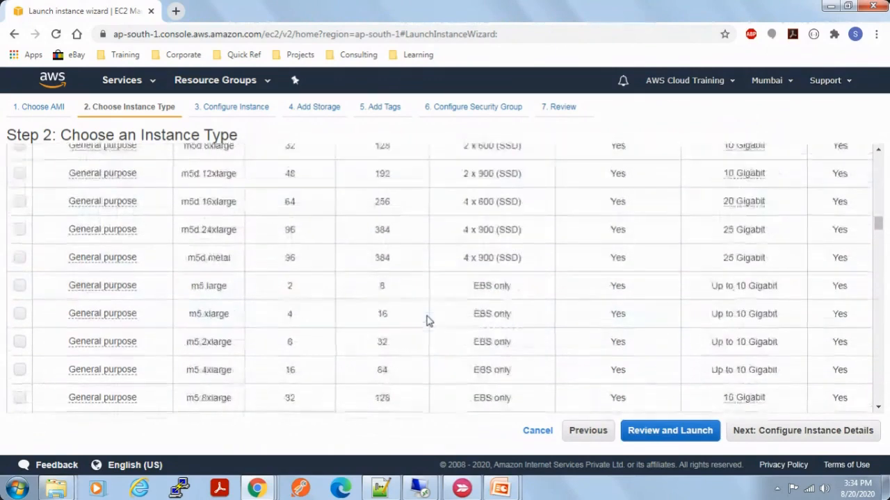
{"action": "scroll", "coordinate": [427, 321], "scroll_direction": "down", "scroll_amount": 8}
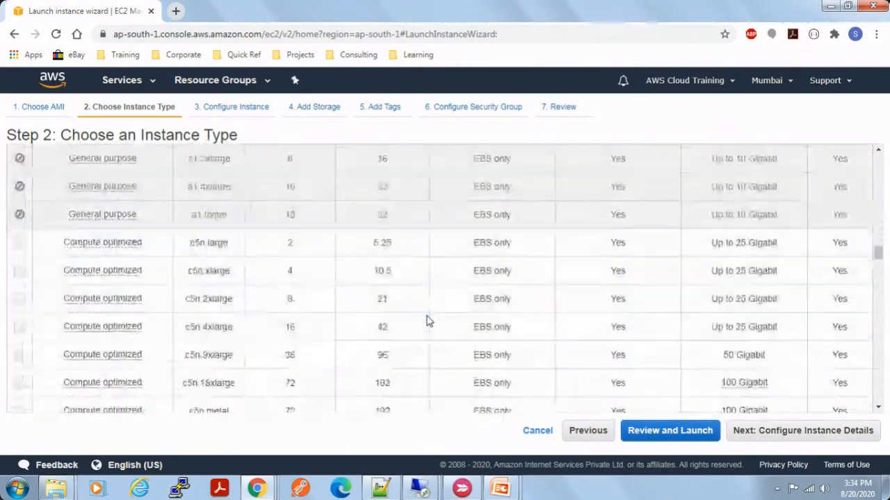
{"action": "scroll", "coordinate": [427, 321], "scroll_direction": "down", "scroll_amount": 8}
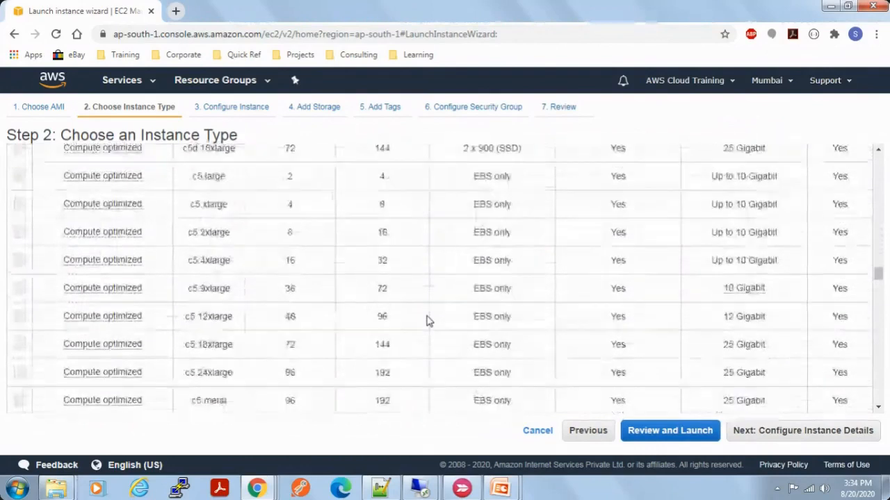
{"action": "scroll", "coordinate": [427, 321], "scroll_direction": "down", "scroll_amount": 2}
{"action": "scroll", "coordinate": [427, 321], "scroll_direction": "down", "scroll_amount": 4}
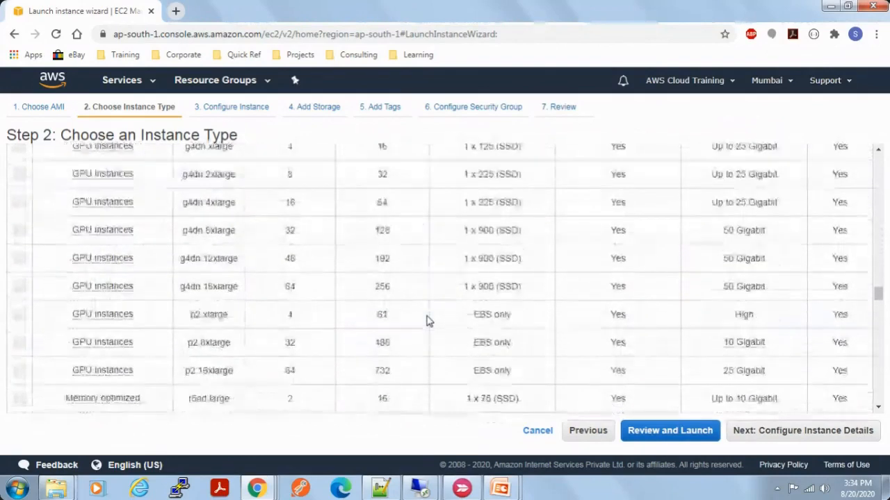
{"action": "scroll", "coordinate": [427, 321], "scroll_direction": "down", "scroll_amount": 4}
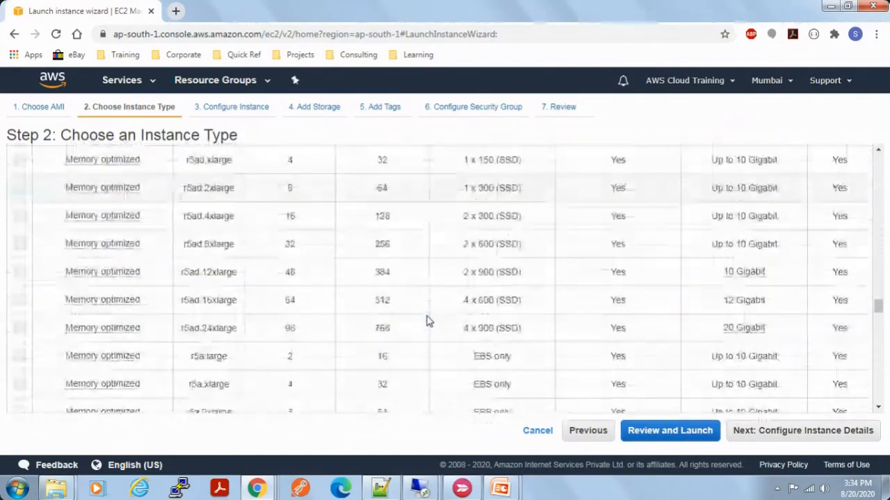
{"action": "scroll", "coordinate": [427, 321], "scroll_direction": "down", "scroll_amount": 2}
{"action": "scroll", "coordinate": [389, 223], "scroll_direction": "up", "scroll_amount": 1}
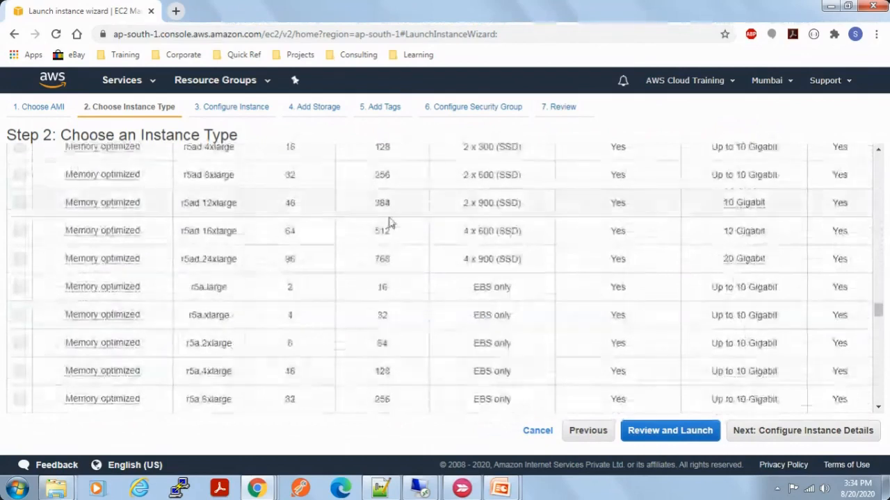
{"action": "double_click", "coordinate": [389, 260]}
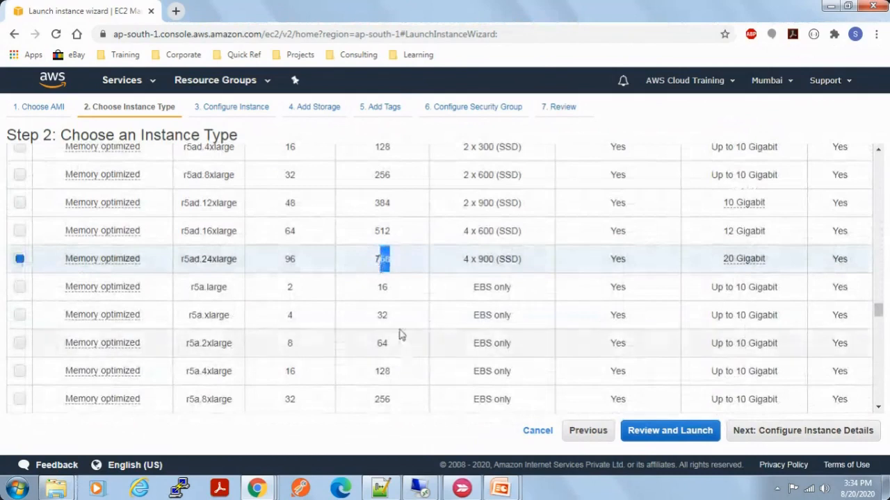
Step: Look through the remaining memory optimized types and check the memory of x1e.16xlarge, selecting its row
{"action": "scroll", "coordinate": [400, 335], "scroll_direction": "down", "scroll_amount": 2}
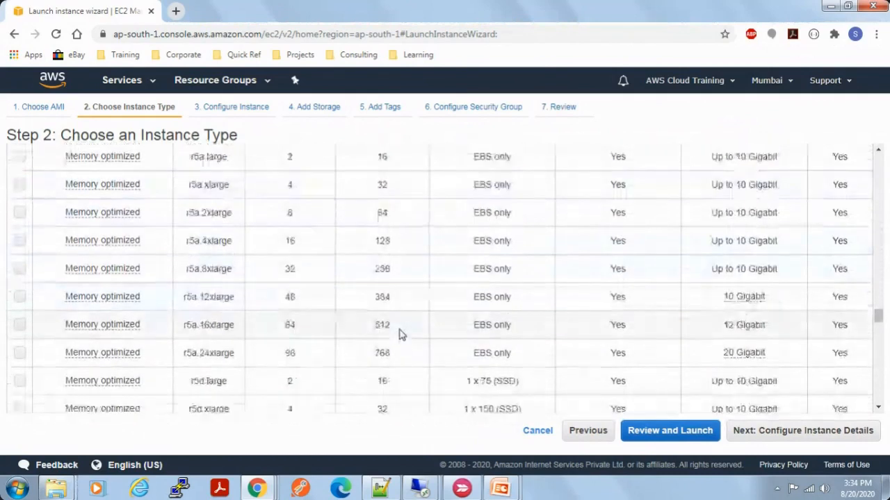
{"action": "scroll", "coordinate": [408, 362], "scroll_direction": "down", "scroll_amount": 1}
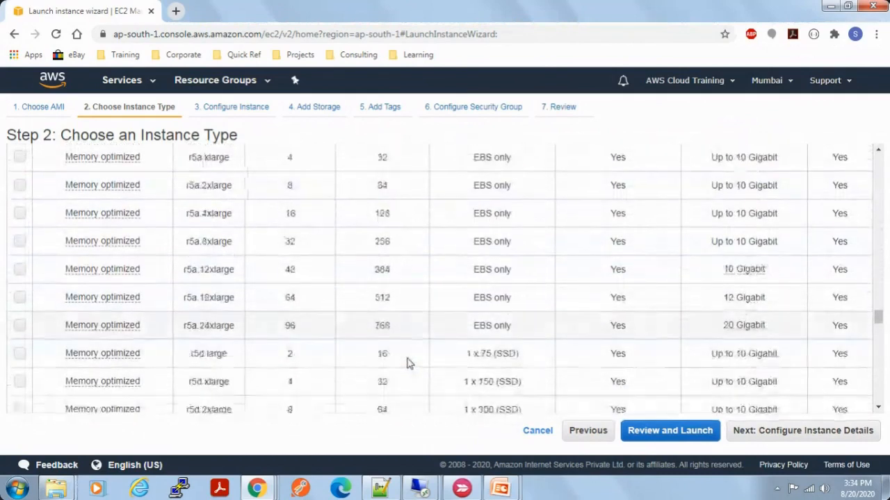
{"action": "scroll", "coordinate": [409, 362], "scroll_direction": "down", "scroll_amount": 2}
{"action": "scroll", "coordinate": [409, 363], "scroll_direction": "down", "scroll_amount": 1}
{"action": "scroll", "coordinate": [409, 363], "scroll_direction": "down", "scroll_amount": 6}
{"action": "scroll", "coordinate": [409, 362], "scroll_direction": "down", "scroll_amount": 4}
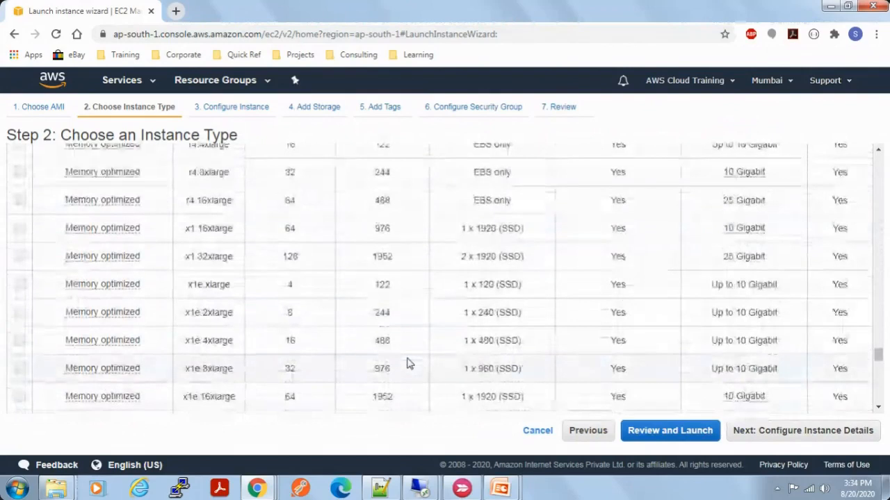
{"action": "left_click_drag", "start_coordinate": [393, 374], "coordinate": [370, 376]}
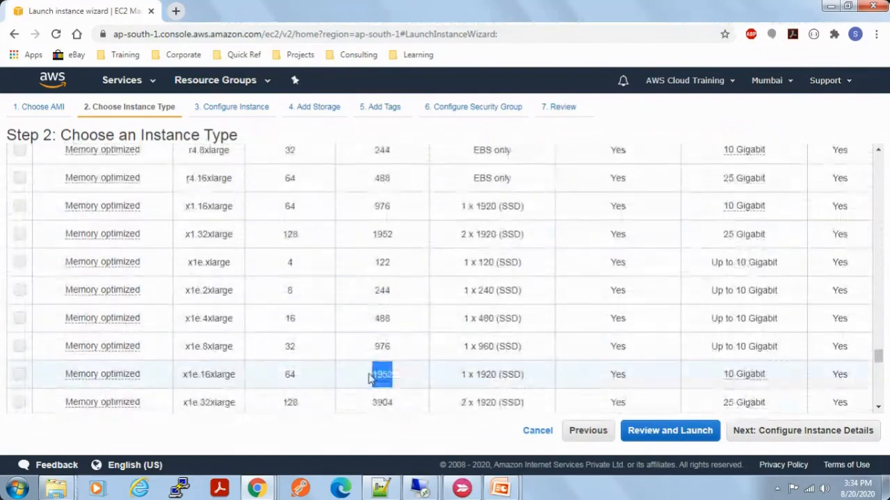
{"action": "left_click", "coordinate": [398, 371]}
Step: Select the x1e.32xlarge type and highlight its memory figure
{"action": "scroll", "coordinate": [405, 334], "scroll_direction": "down", "scroll_amount": 3}
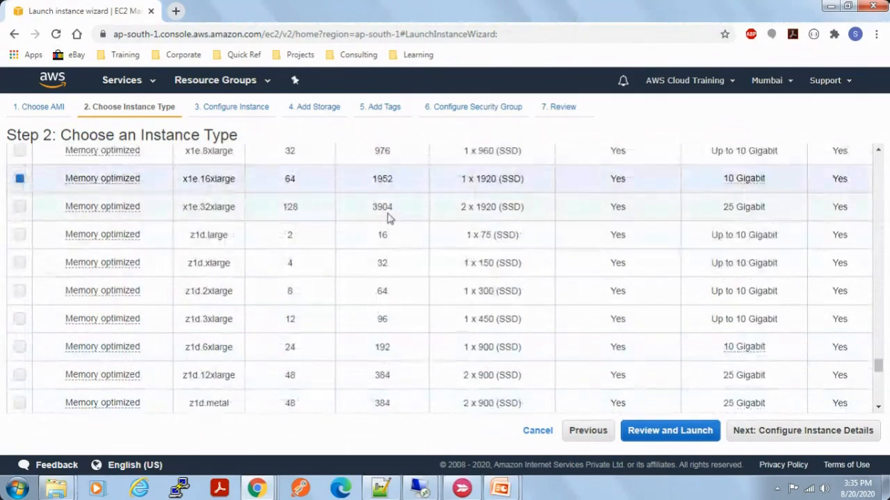
{"action": "double_click", "coordinate": [378, 212]}
{"action": "left_click", "coordinate": [378, 217]}
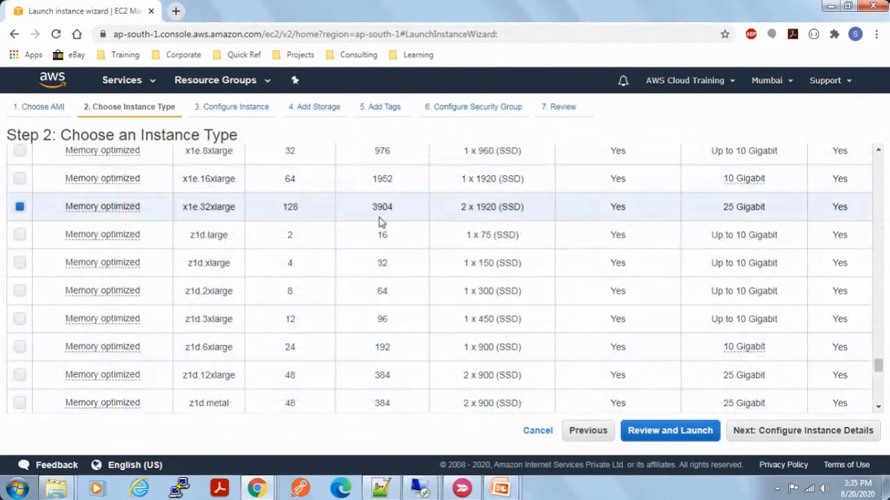
{"action": "double_click", "coordinate": [380, 207]}
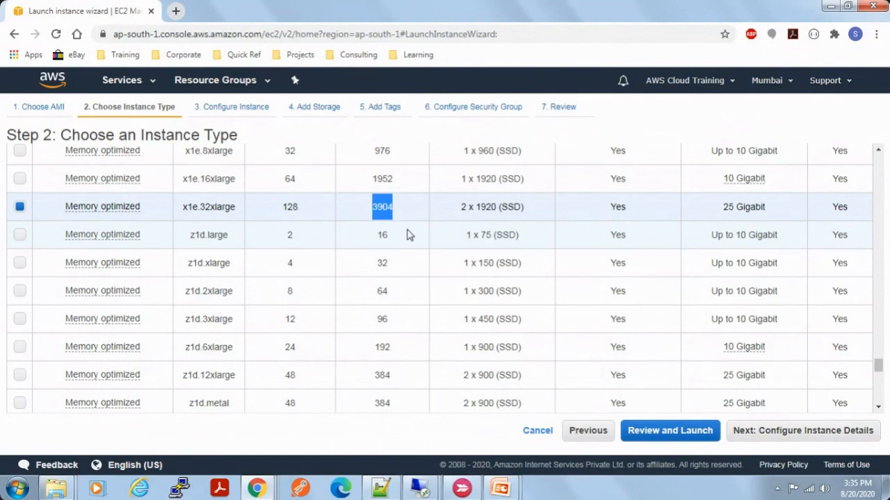
Step: Examine the storage optimized types through the end of the instance list
{"action": "scroll", "coordinate": [409, 234], "scroll_direction": "down", "scroll_amount": 2}
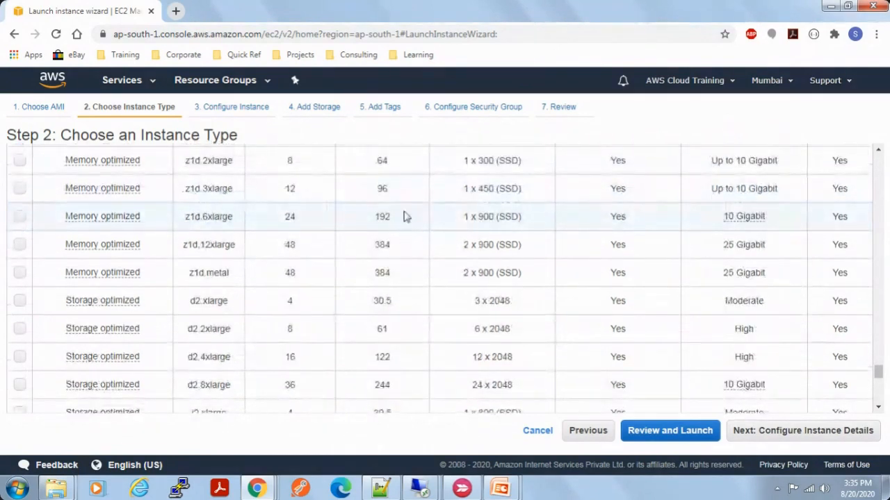
{"action": "scroll", "coordinate": [405, 320], "scroll_direction": "down", "scroll_amount": 5}
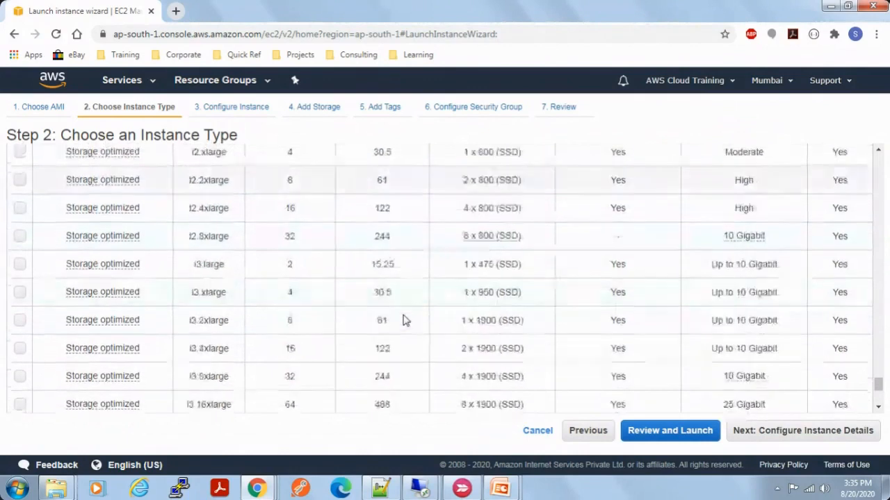
{"action": "scroll", "coordinate": [406, 320], "scroll_direction": "down", "scroll_amount": 1}
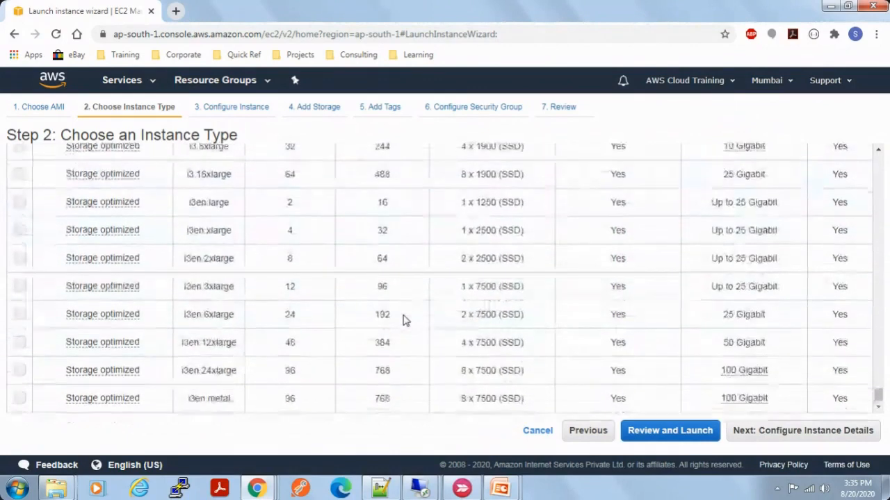
Step: Check the memory and vCPUs of t2.nano in the general purpose family, selecting its row
{"action": "scroll", "coordinate": [405, 320], "scroll_direction": "up", "scroll_amount": 10}
{"action": "scroll", "coordinate": [405, 320], "scroll_direction": "up", "scroll_amount": 6}
{"action": "scroll", "coordinate": [405, 319], "scroll_direction": "up", "scroll_amount": 10}
{"action": "scroll", "coordinate": [405, 319], "scroll_direction": "down", "scroll_amount": 9}
{"action": "scroll", "coordinate": [405, 321], "scroll_direction": "up", "scroll_amount": 12}
{"action": "scroll", "coordinate": [405, 320], "scroll_direction": "up", "scroll_amount": 12}
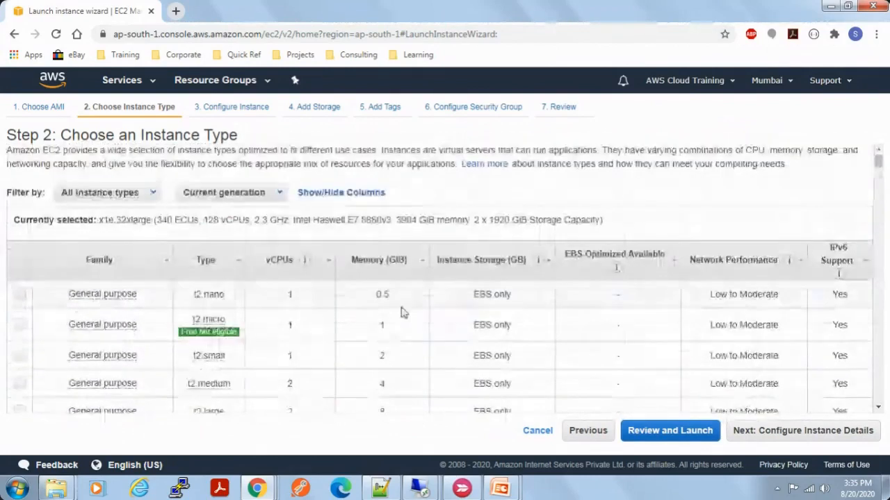
{"action": "double_click", "coordinate": [382, 295]}
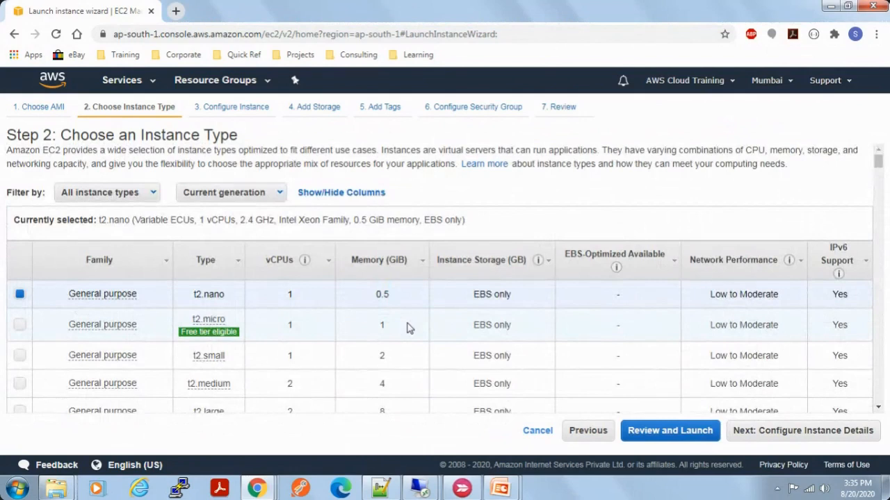
{"action": "double_click", "coordinate": [289, 295]}
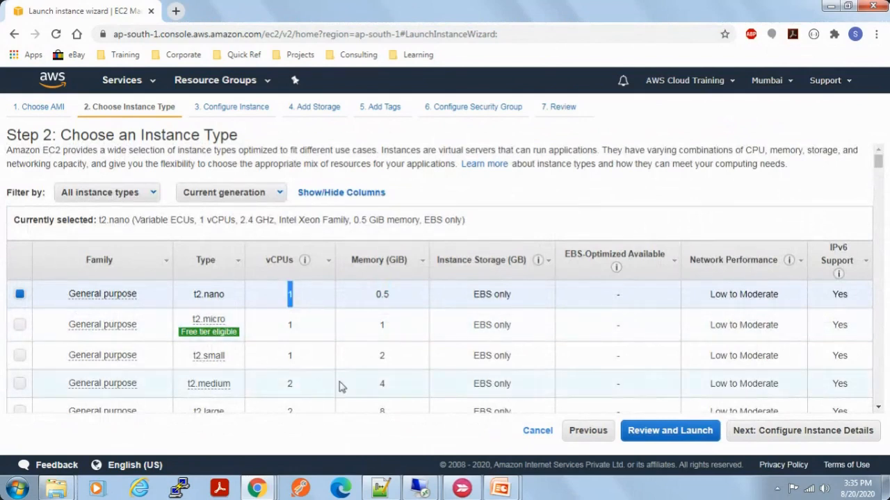
Step: Find the memory optimized x1.32xlarge type, select its row and check its vCPU count
{"action": "scroll", "coordinate": [339, 383], "scroll_direction": "down", "scroll_amount": 15}
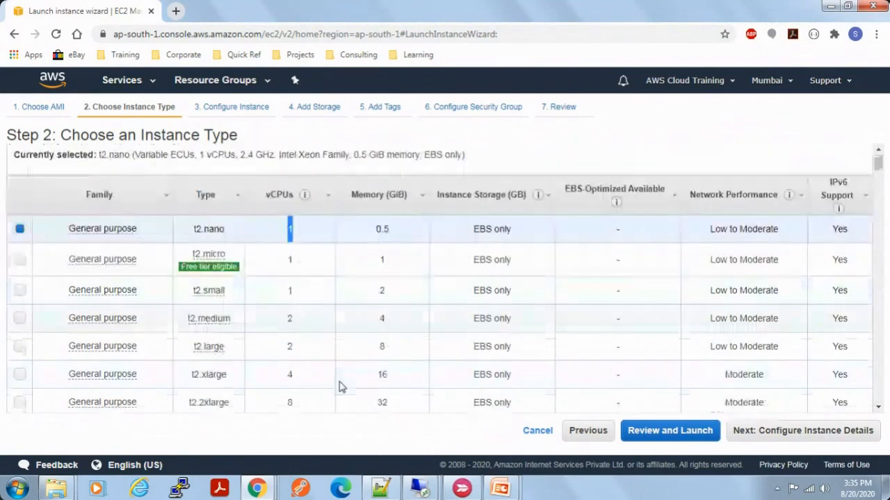
{"action": "left_click_drag", "start_coordinate": [879, 198], "coordinate": [888, 299]}
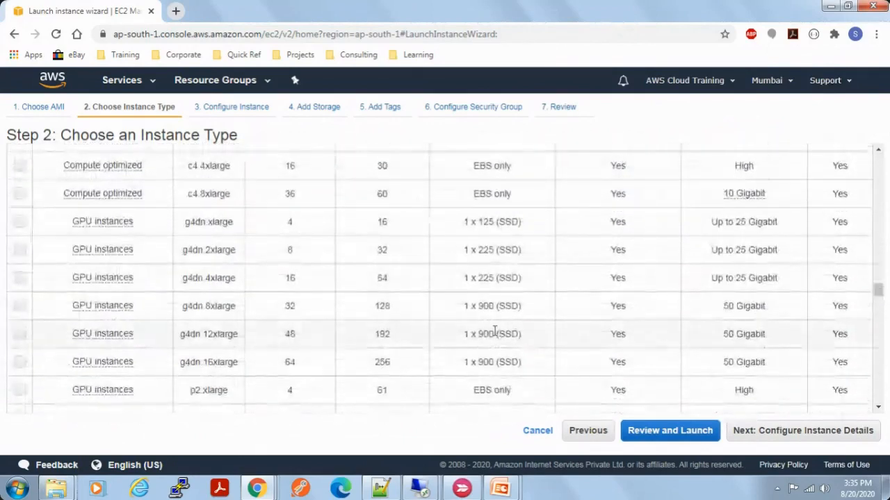
{"action": "scroll", "coordinate": [495, 333], "scroll_direction": "down", "scroll_amount": 10}
{"action": "scroll", "coordinate": [495, 332], "scroll_direction": "down", "scroll_amount": 10}
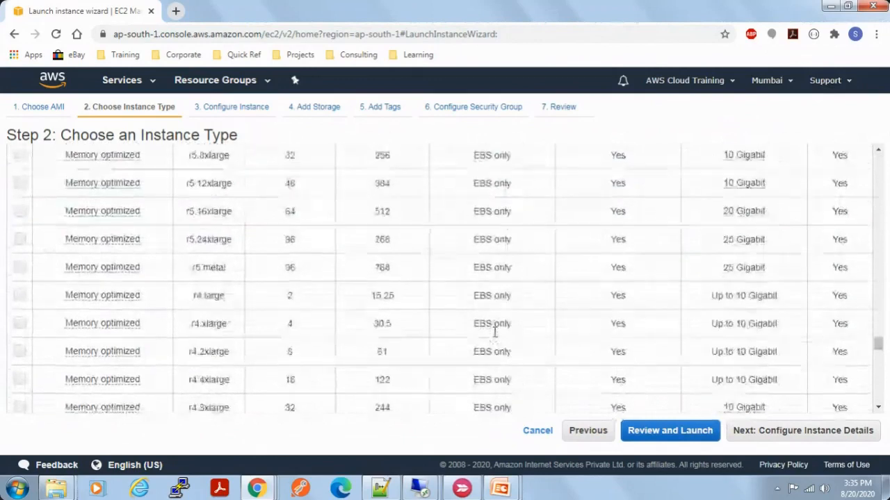
{"action": "scroll", "coordinate": [494, 332], "scroll_direction": "down", "scroll_amount": 3}
{"action": "scroll", "coordinate": [494, 333], "scroll_direction": "up", "scroll_amount": 2}
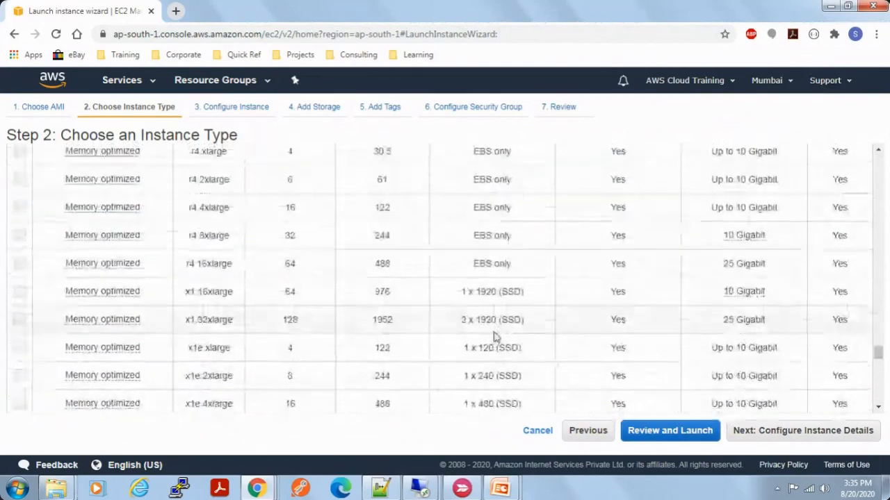
{"action": "double_click", "coordinate": [288, 321]}
{"action": "left_click", "coordinate": [421, 322]}
Step: Look over the storage optimized types once more and switch to the EC2 Instance Types slide in the presentation
{"action": "scroll", "coordinate": [422, 328], "scroll_direction": "down", "scroll_amount": 6}
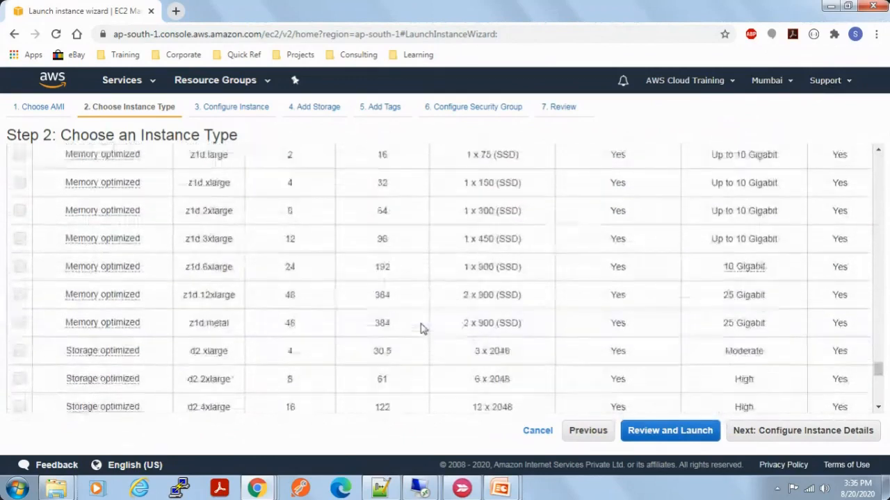
{"action": "scroll", "coordinate": [421, 327], "scroll_direction": "down", "scroll_amount": 7}
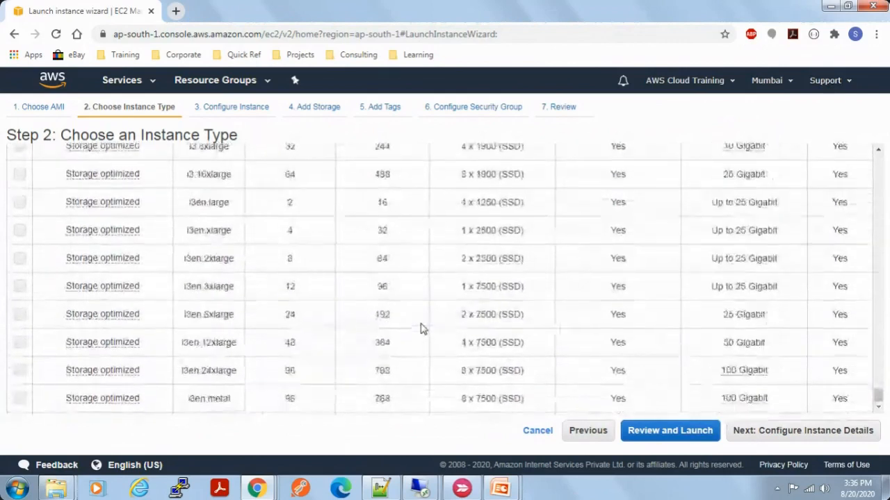
{"action": "left_click_drag", "start_coordinate": [878, 396], "coordinate": [880, 161]}
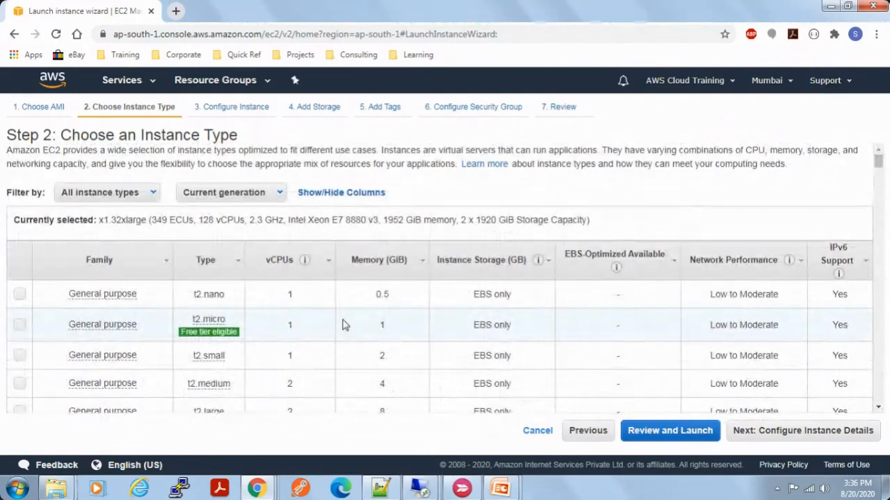
{"action": "key", "text": "alt+Tab"}
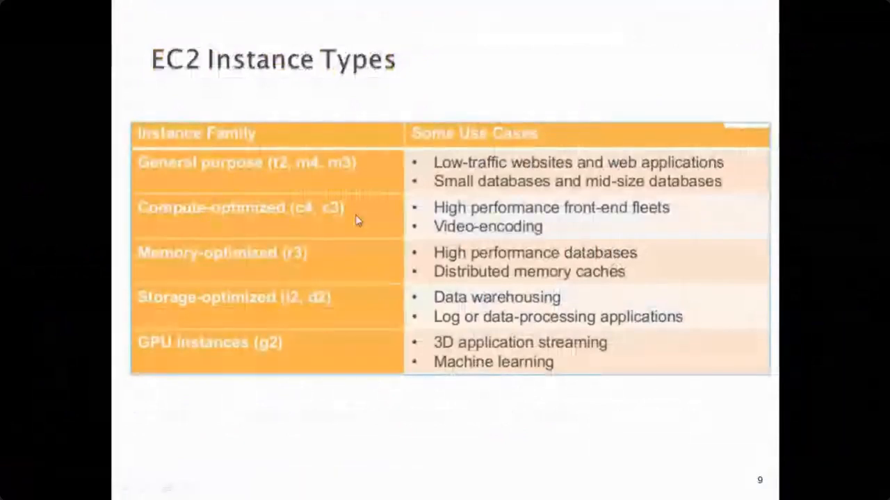
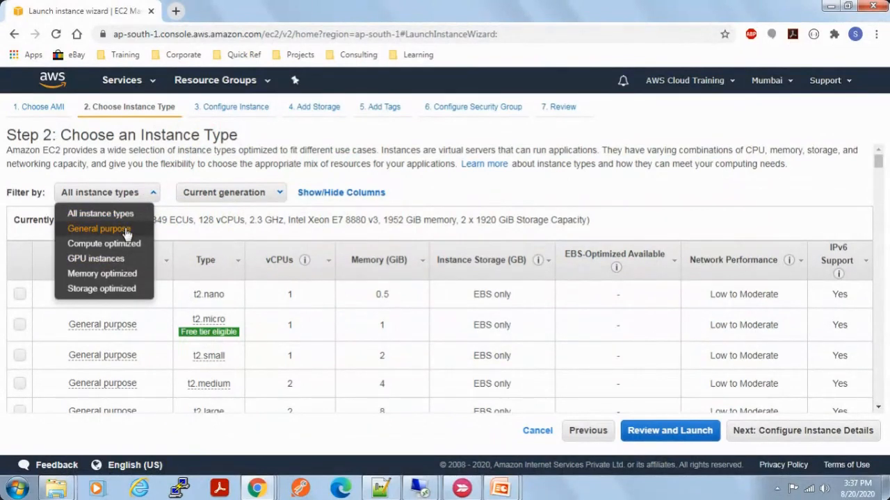
Step: Select the free tier eligible t2.micro instance type and continue to the instance details
{"action": "left_click", "coordinate": [508, 207]}
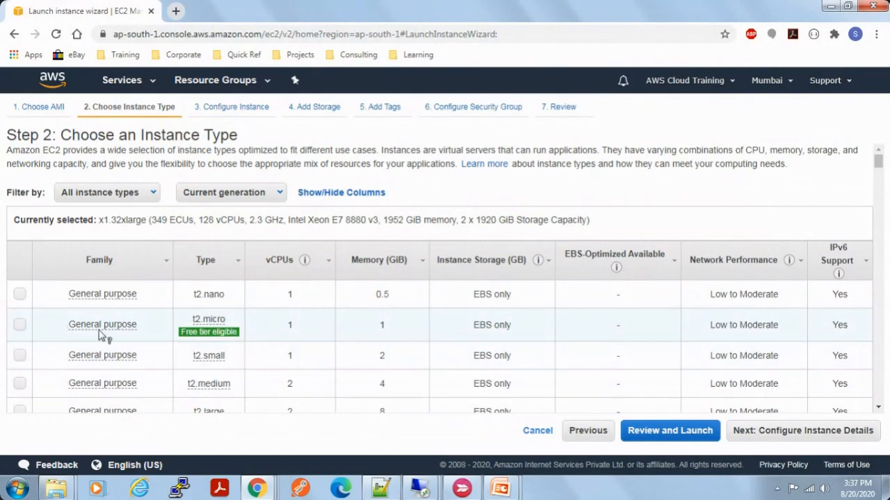
{"action": "mouse_move", "coordinate": [223, 337]}
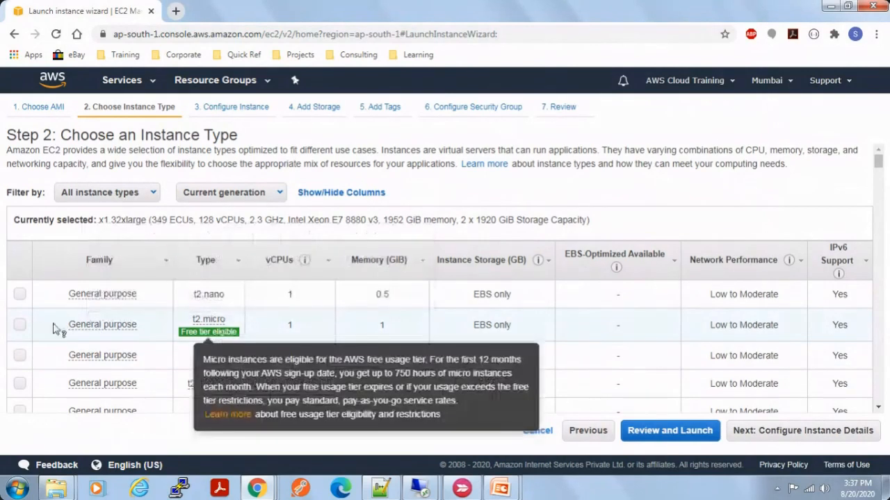
{"action": "left_click", "coordinate": [148, 338]}
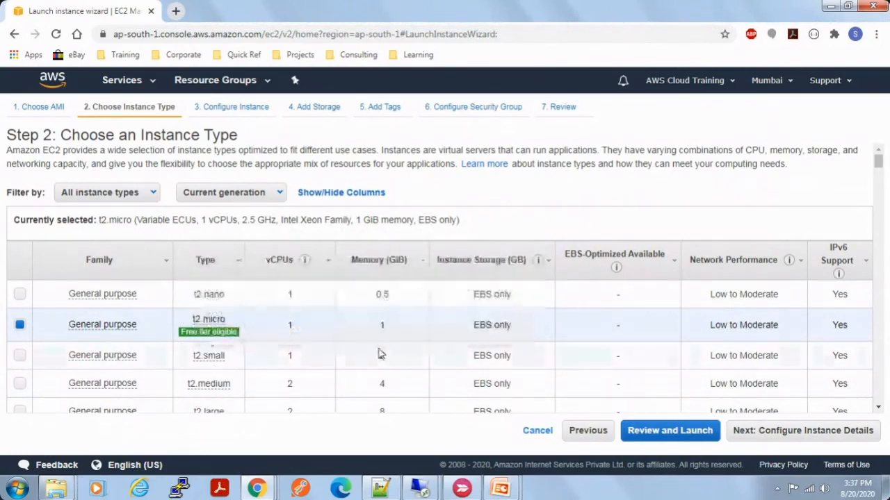
{"action": "left_click", "coordinate": [236, 194]}
{"action": "left_click", "coordinate": [237, 194]}
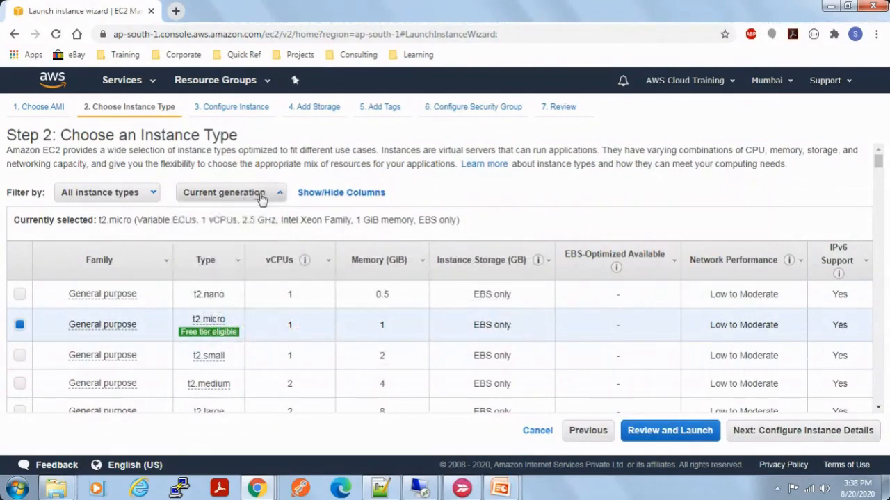
{"action": "left_click", "coordinate": [804, 431]}
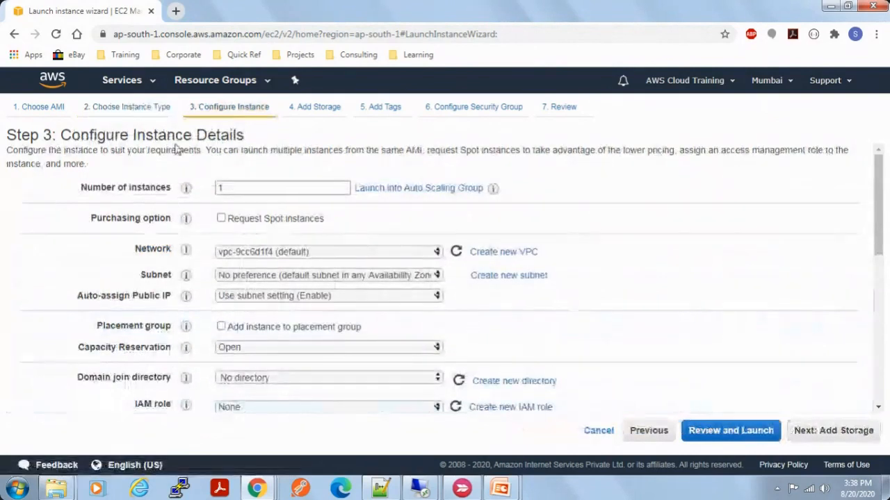
Step: Try 10 as the number of instances and set it back to 1
{"action": "double_click", "coordinate": [234, 192]}
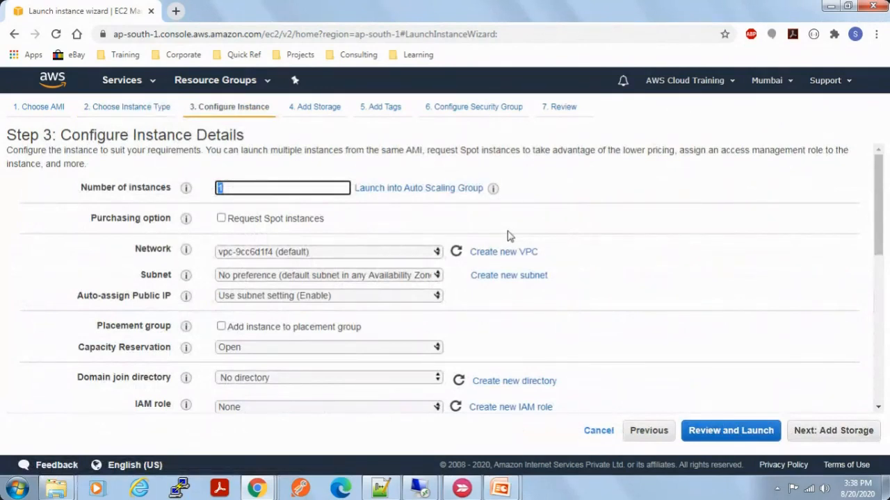
{"action": "type", "text": "10"}
{"action": "key", "text": "BackSpace"}
{"action": "left_click", "coordinate": [707, 284]}
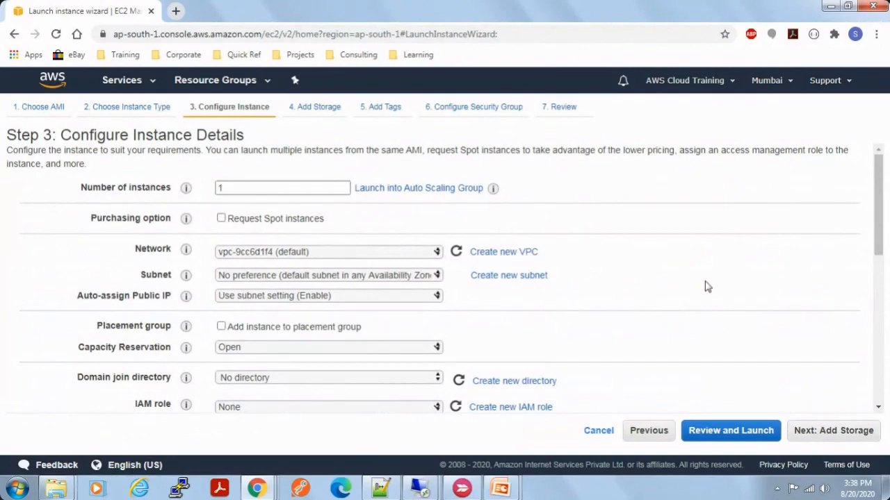
Step: Look over the instance configuration options, paying attention to the network setting
{"action": "scroll", "coordinate": [572, 321], "scroll_direction": "down", "scroll_amount": 1}
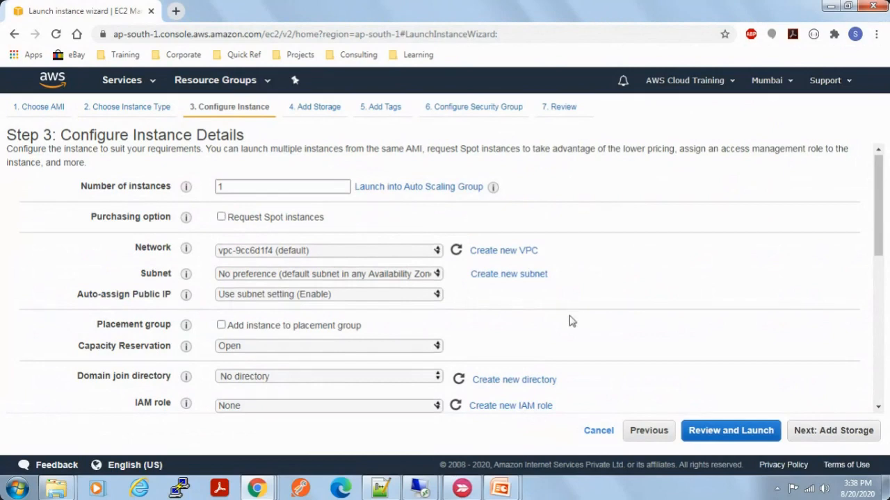
{"action": "scroll", "coordinate": [572, 321], "scroll_direction": "down", "scroll_amount": 2}
{"action": "scroll", "coordinate": [572, 321], "scroll_direction": "up", "scroll_amount": 2}
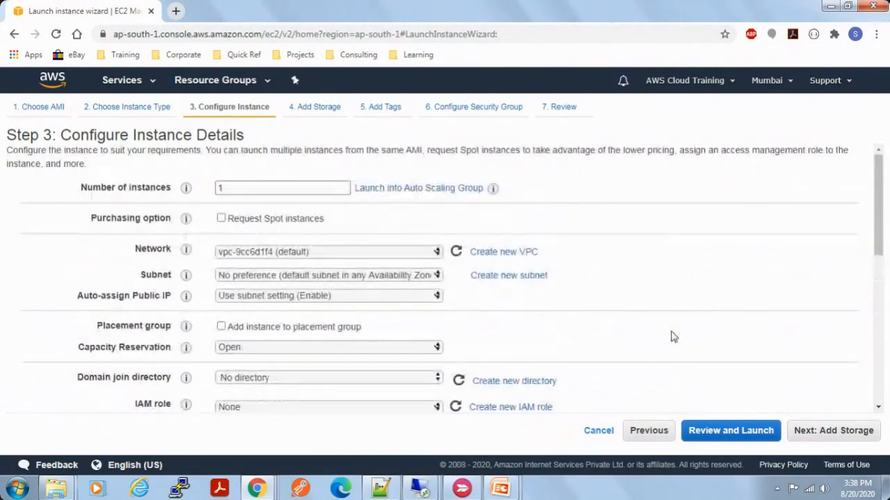
{"action": "scroll", "coordinate": [673, 336], "scroll_direction": "down", "scroll_amount": 2}
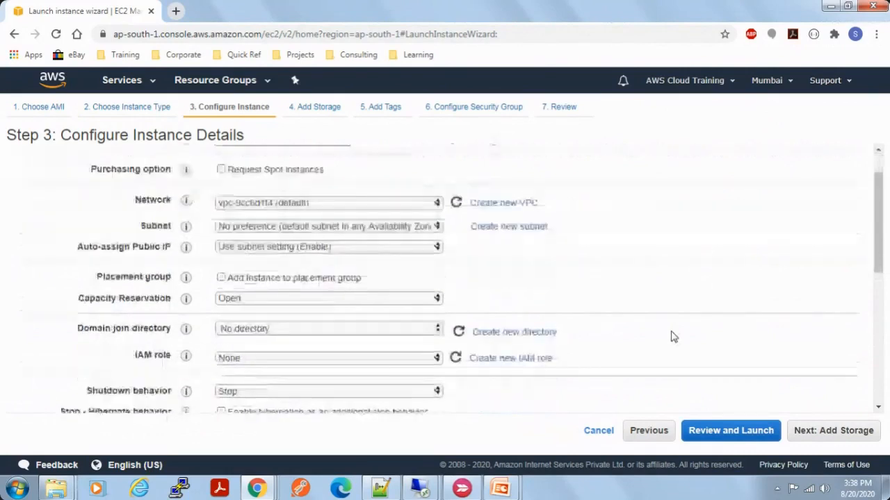
{"action": "scroll", "coordinate": [378, 330], "scroll_direction": "up", "scroll_amount": 1}
{"action": "scroll", "coordinate": [379, 331], "scroll_direction": "up", "scroll_amount": 1}
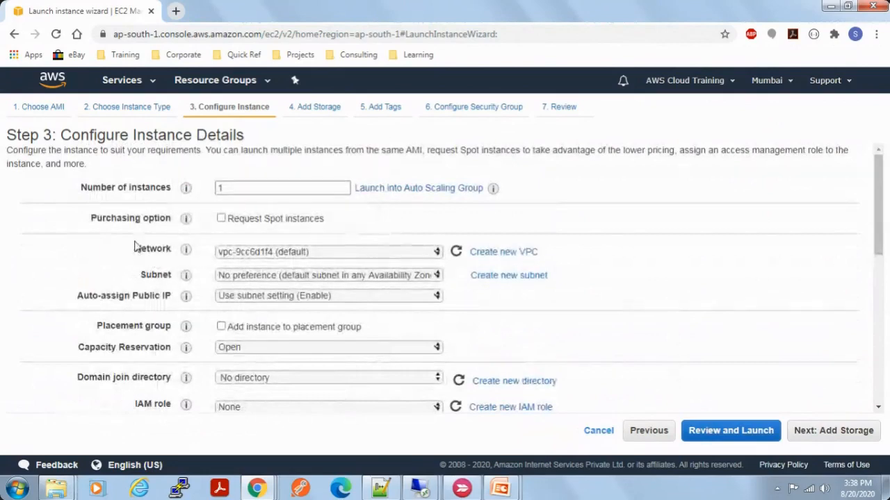
{"action": "left_click_drag", "start_coordinate": [135, 250], "coordinate": [147, 249]}
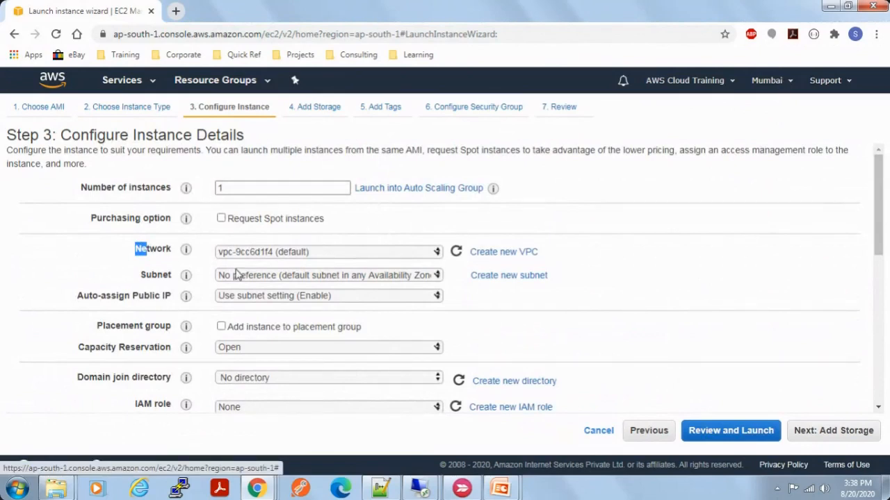
Step: Try the default subnet in ap-south-1a and return the subnet to No preference (default subnet in any Availability Zone)
{"action": "left_click", "coordinate": [116, 272]}
{"action": "left_click", "coordinate": [327, 276]}
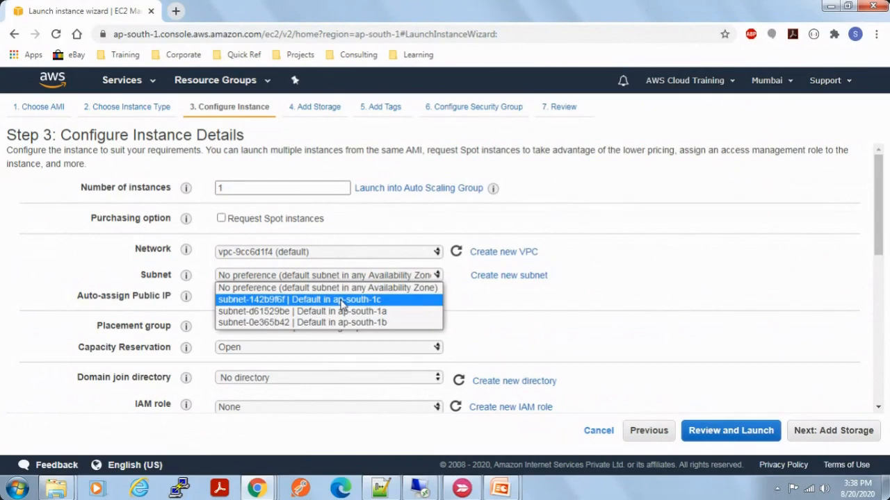
{"action": "left_click", "coordinate": [382, 319]}
{"action": "left_click", "coordinate": [381, 278]}
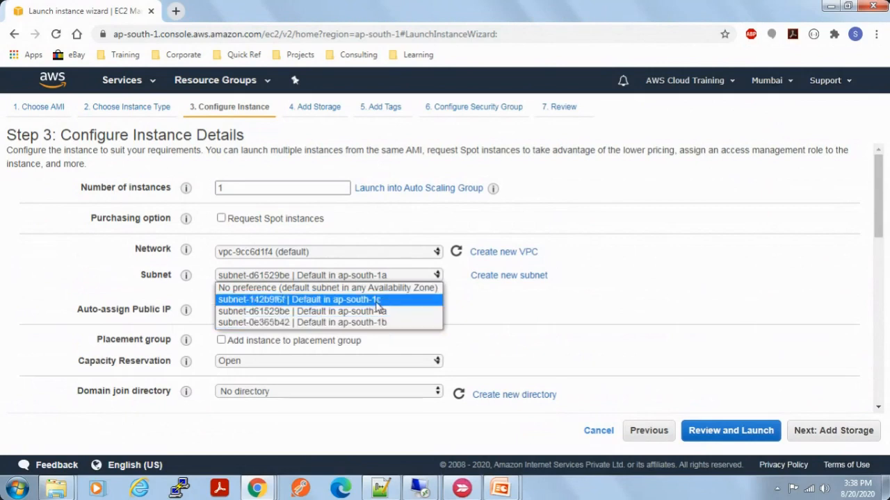
{"action": "left_click", "coordinate": [380, 292]}
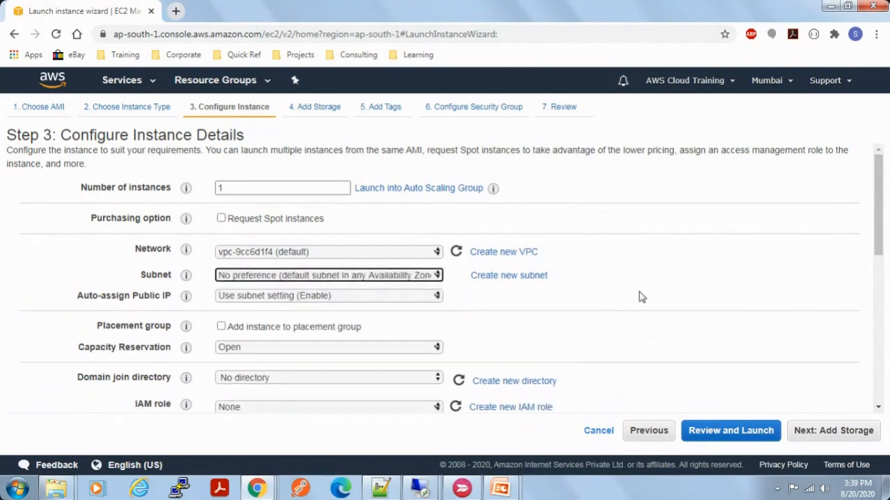
{"action": "left_click", "coordinate": [705, 301]}
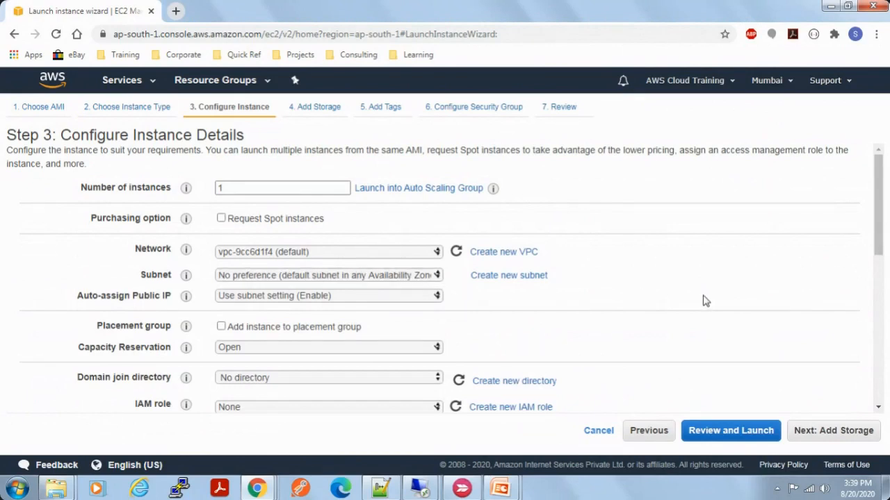
Step: Check the shutdown, monitoring and tenancy settings, choosing Shared - Run a shared hardware instance as the tenancy
{"action": "scroll", "coordinate": [705, 300], "scroll_direction": "down", "scroll_amount": 2}
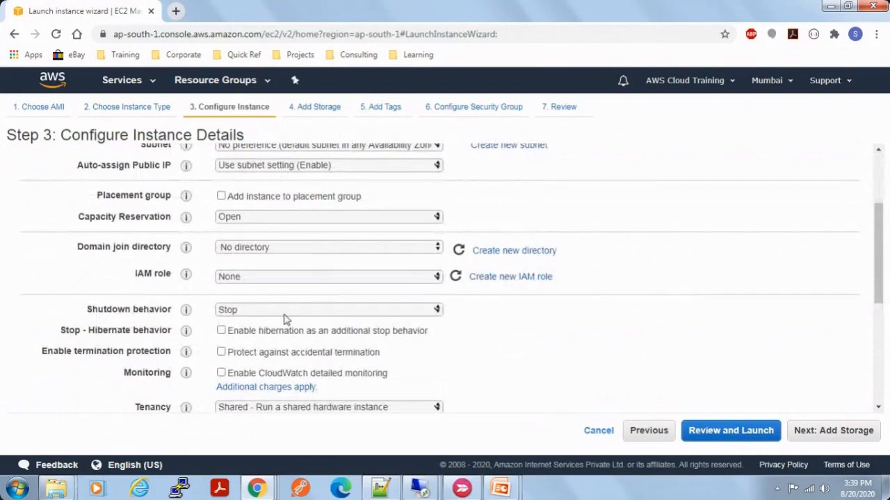
{"action": "scroll", "coordinate": [681, 363], "scroll_direction": "down", "scroll_amount": 2}
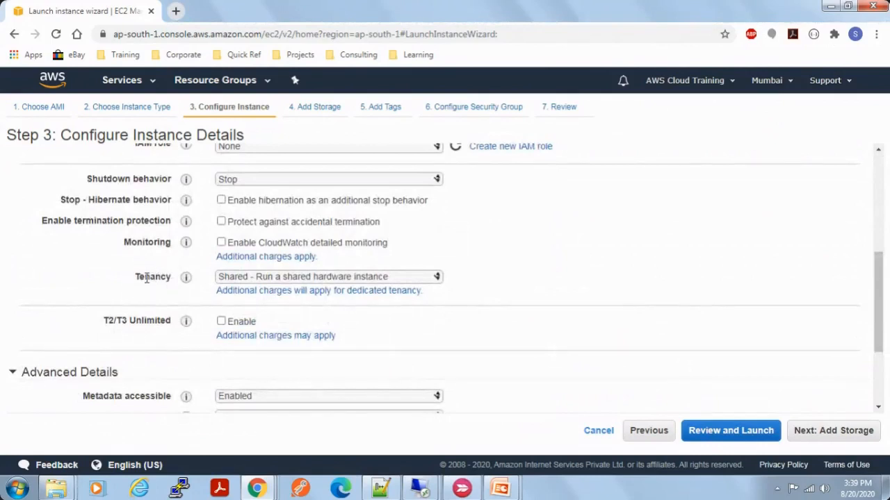
{"action": "left_click_drag", "start_coordinate": [139, 279], "coordinate": [175, 271]}
{"action": "scroll", "coordinate": [526, 347], "scroll_direction": "down", "scroll_amount": 1}
{"action": "scroll", "coordinate": [526, 348], "scroll_direction": "up", "scroll_amount": 5}
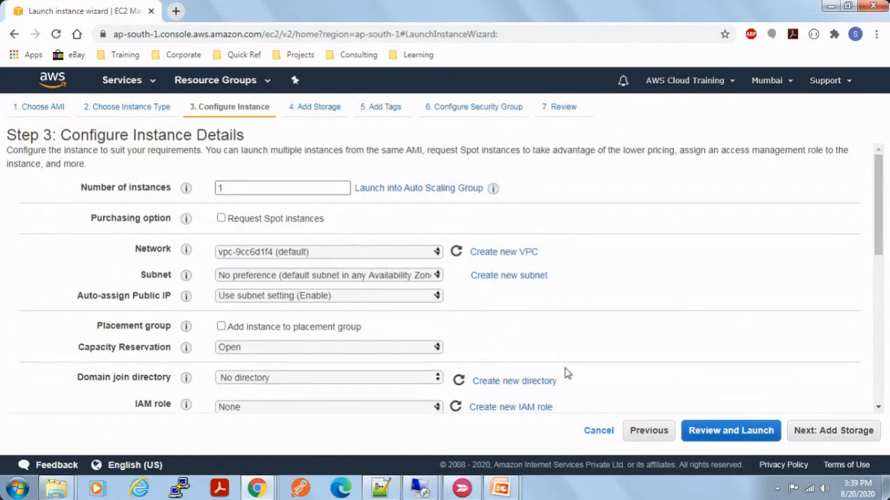
{"action": "scroll", "coordinate": [565, 374], "scroll_direction": "down", "scroll_amount": 3}
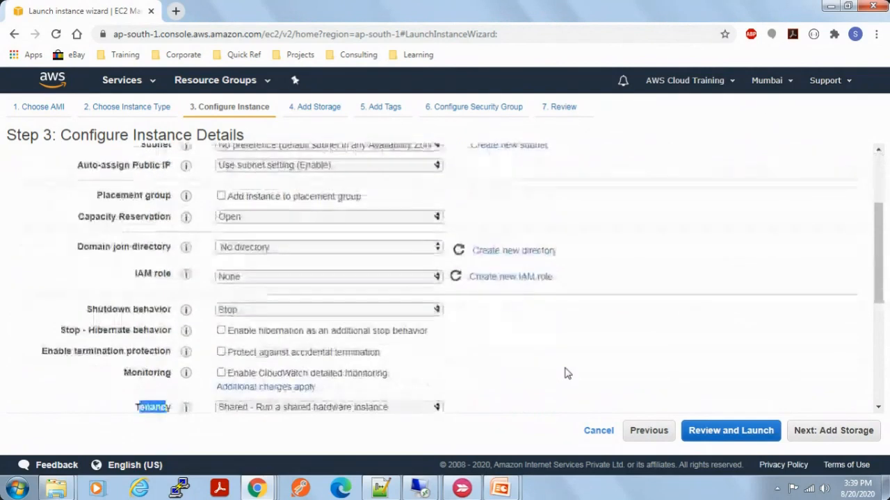
{"action": "left_click", "coordinate": [333, 342]}
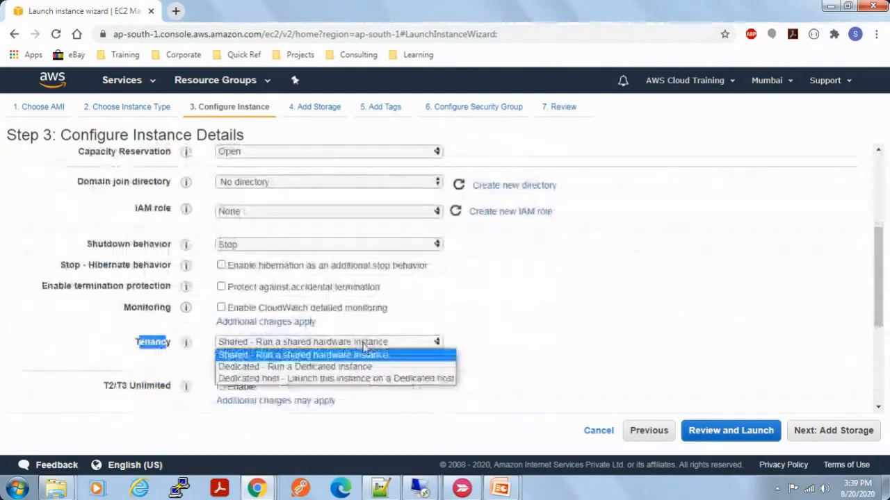
{"action": "left_click", "coordinate": [334, 355]}
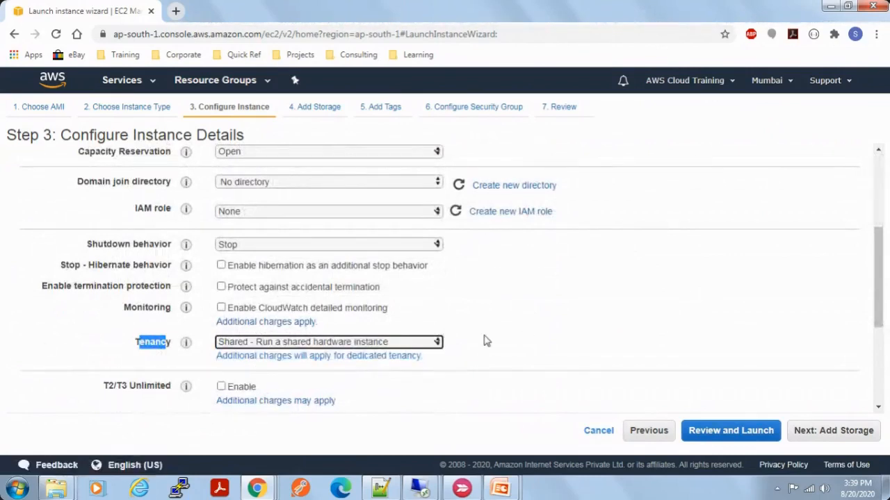
{"action": "left_click", "coordinate": [569, 332]}
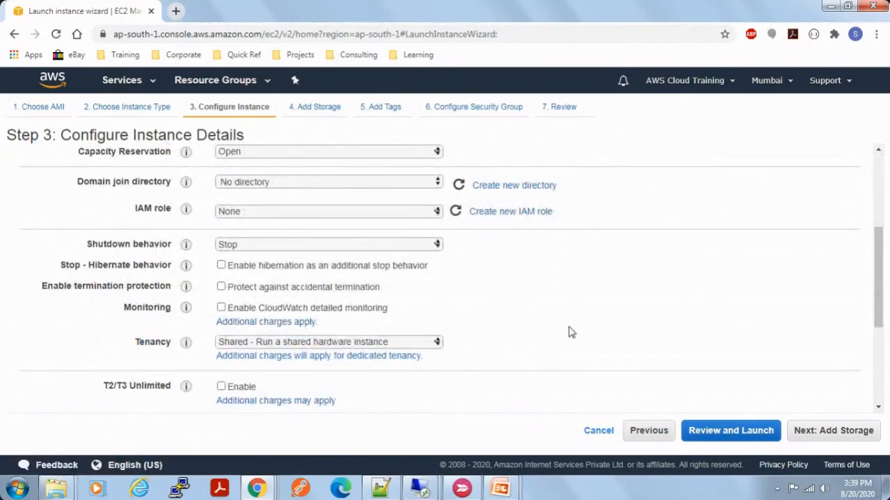
Step: Review the remaining instance details, including the advanced ones, and continue to the storage settings
{"action": "scroll", "coordinate": [568, 332], "scroll_direction": "down", "scroll_amount": 1}
{"action": "scroll", "coordinate": [568, 332], "scroll_direction": "down", "scroll_amount": 1}
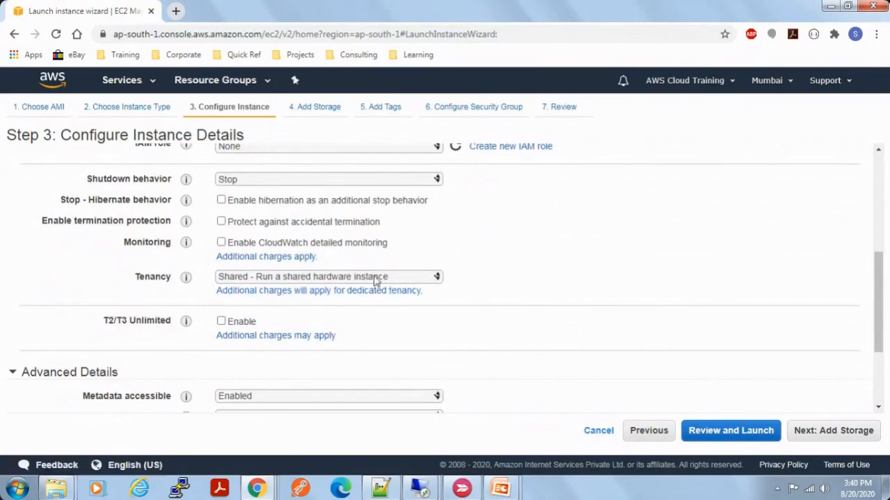
{"action": "scroll", "coordinate": [698, 326], "scroll_direction": "down", "scroll_amount": 1}
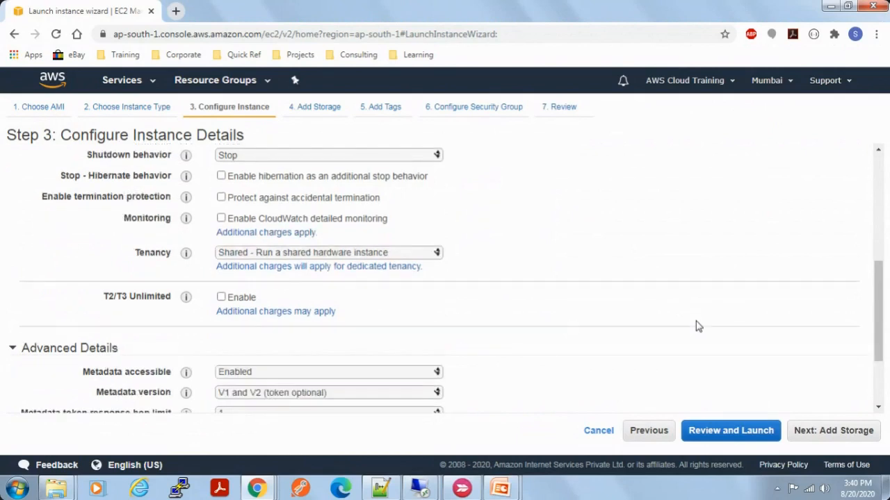
{"action": "scroll", "coordinate": [697, 326], "scroll_direction": "down", "scroll_amount": 2}
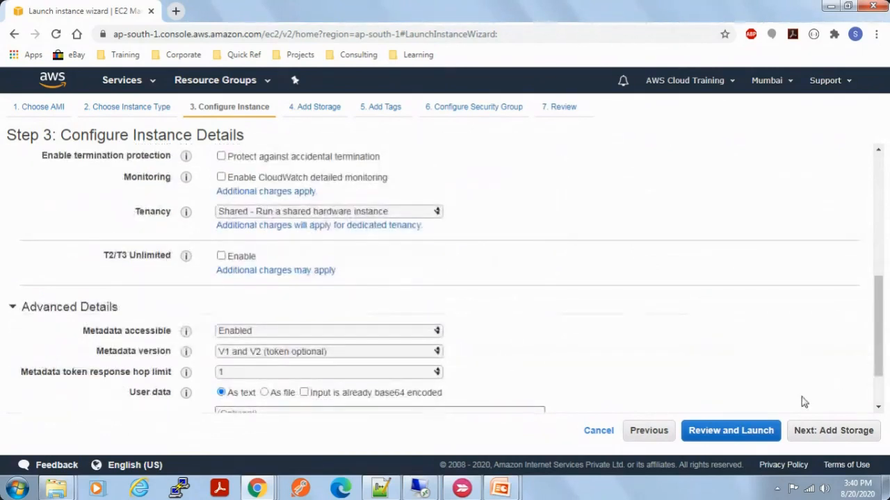
{"action": "scroll", "coordinate": [790, 361], "scroll_direction": "up", "scroll_amount": 3}
{"action": "scroll", "coordinate": [789, 361], "scroll_direction": "up", "scroll_amount": 7}
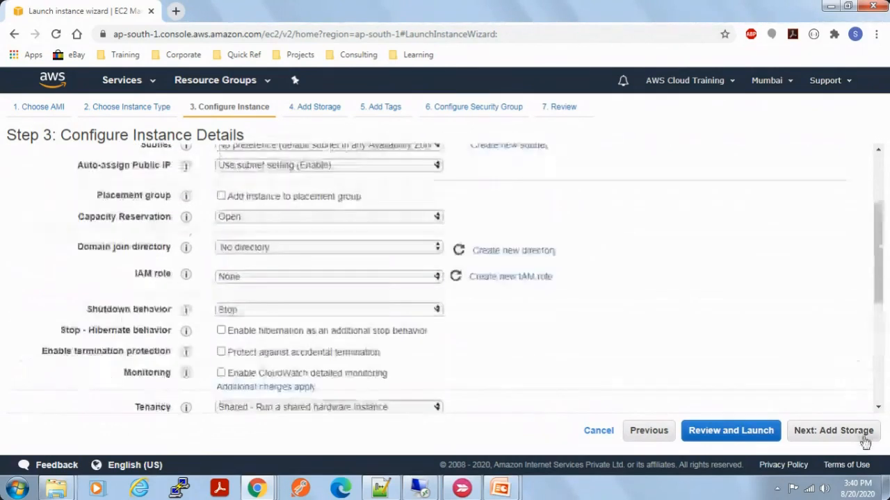
{"action": "left_click", "coordinate": [833, 430]}
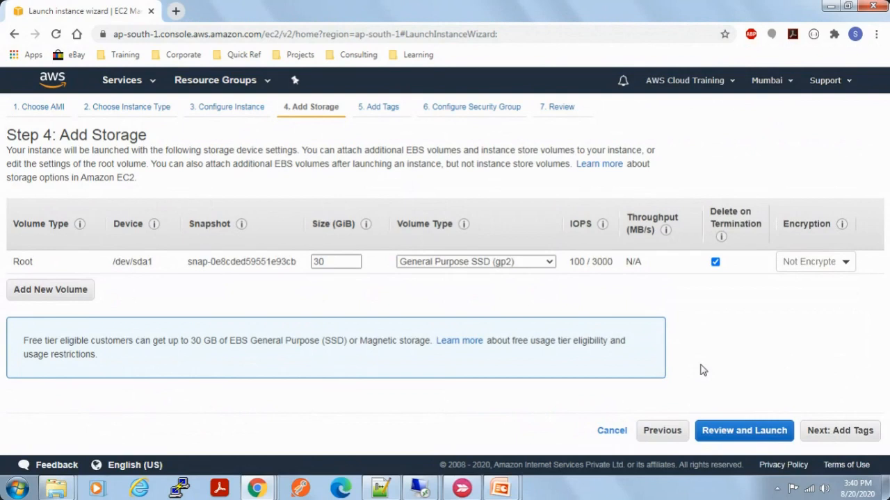
Step: Try root volume sizes of 3000 GiB and 2048 GiB and set the size back to 30 GiB
{"action": "left_click_drag", "start_coordinate": [10, 266], "coordinate": [42, 267]}
{"action": "double_click", "coordinate": [353, 264]}
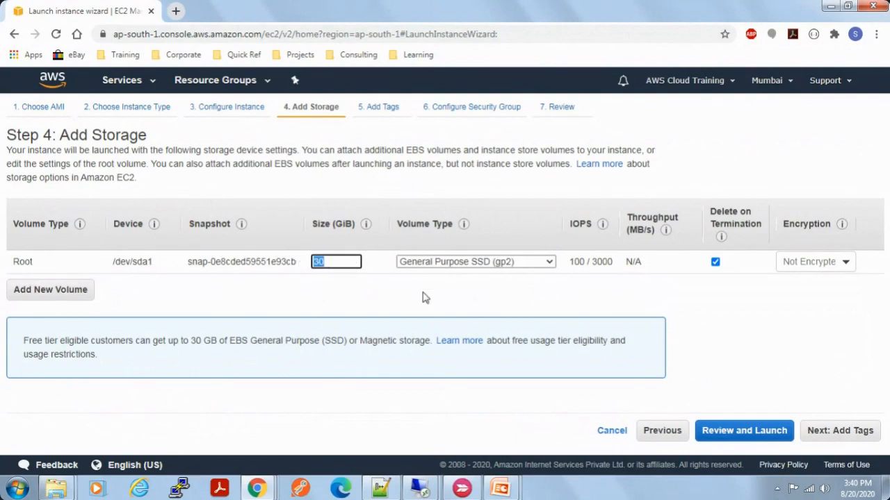
{"action": "type", "text": "3000"}
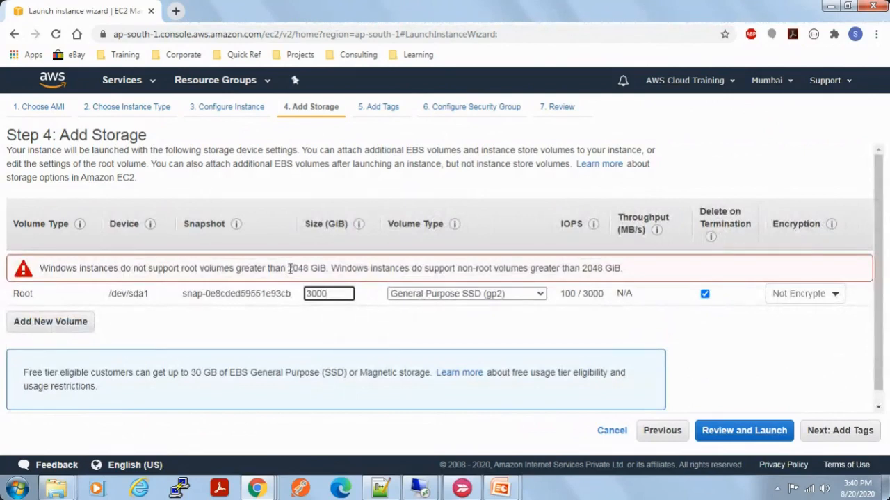
{"action": "double_click", "coordinate": [342, 261]}
{"action": "type", "text": "2048"}
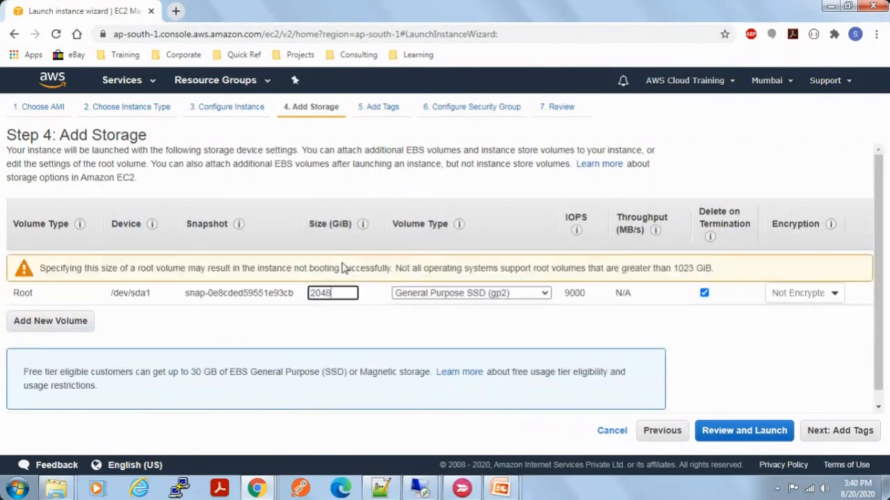
{"action": "key", "text": "BackSpace"}
{"action": "key", "text": "BackSpace"}
{"action": "key", "text": "BackSpace"}
{"action": "key", "text": "BackSpace"}
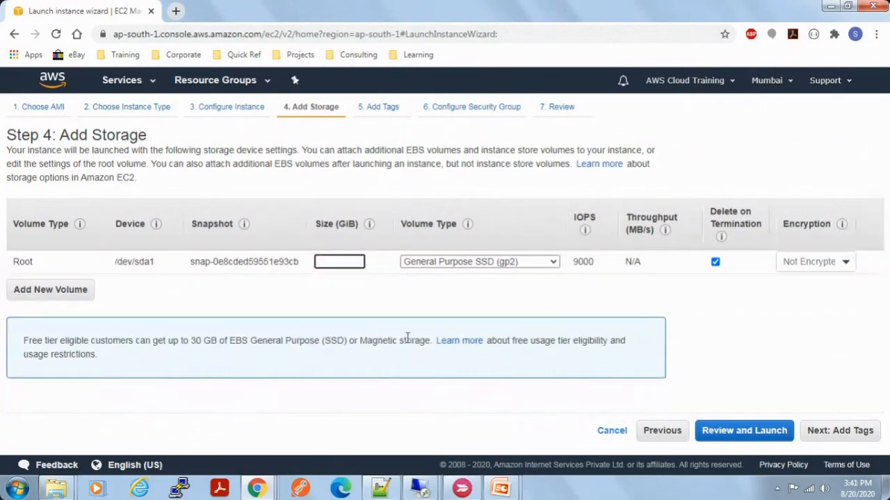
{"action": "type", "text": "30"}
Step: Try Magnetic (standard) as the root volume type and return it to General Purpose SSD (gp2)
{"action": "left_click", "coordinate": [521, 261]}
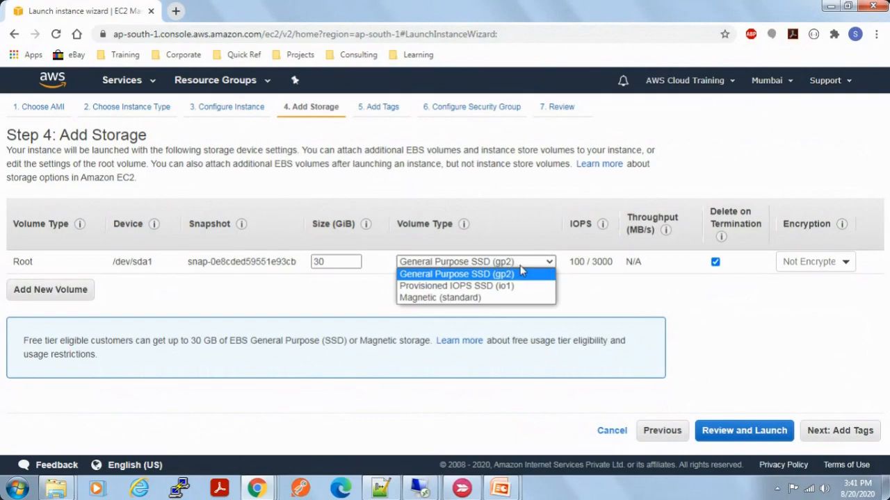
{"action": "left_click", "coordinate": [478, 299]}
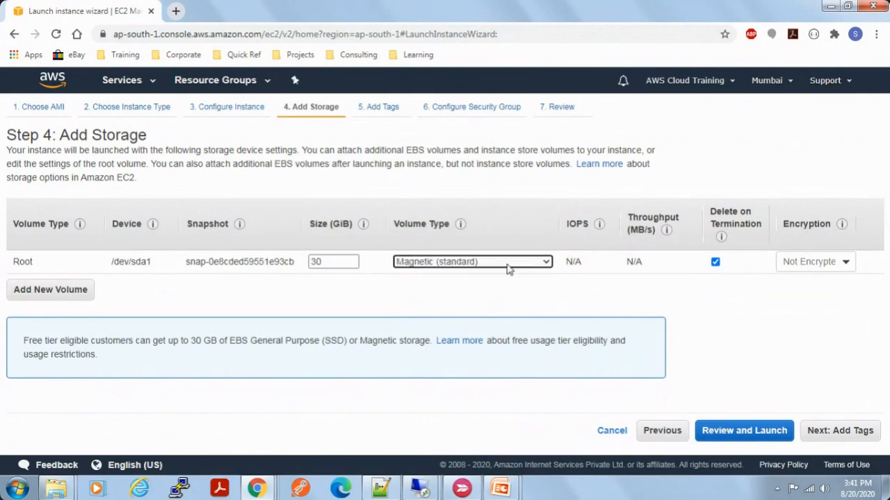
{"action": "left_click", "coordinate": [507, 265]}
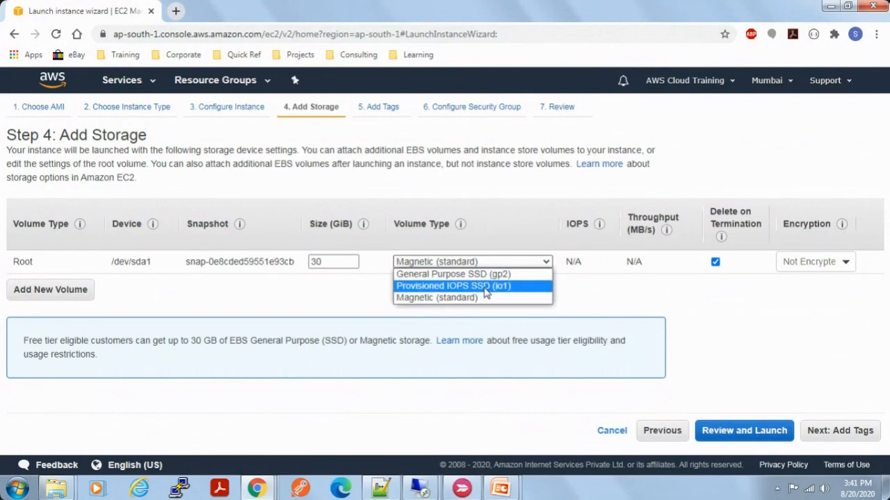
{"action": "left_click", "coordinate": [490, 276]}
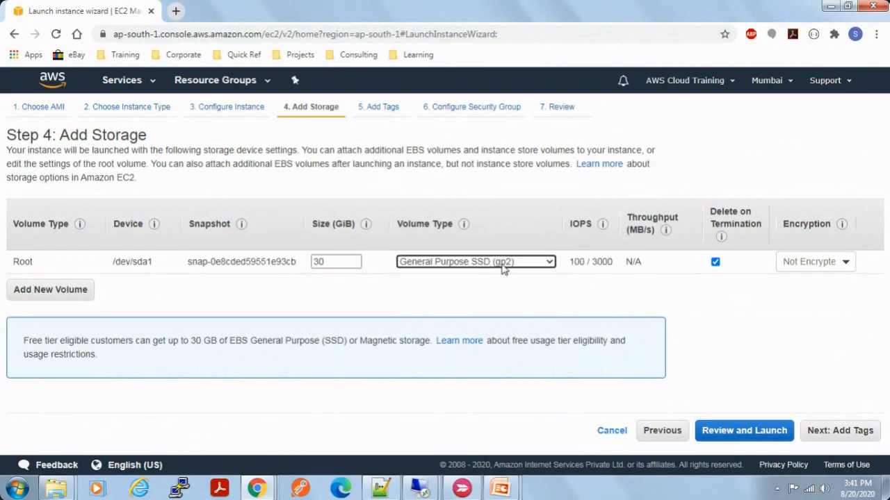
{"action": "left_click", "coordinate": [504, 270]}
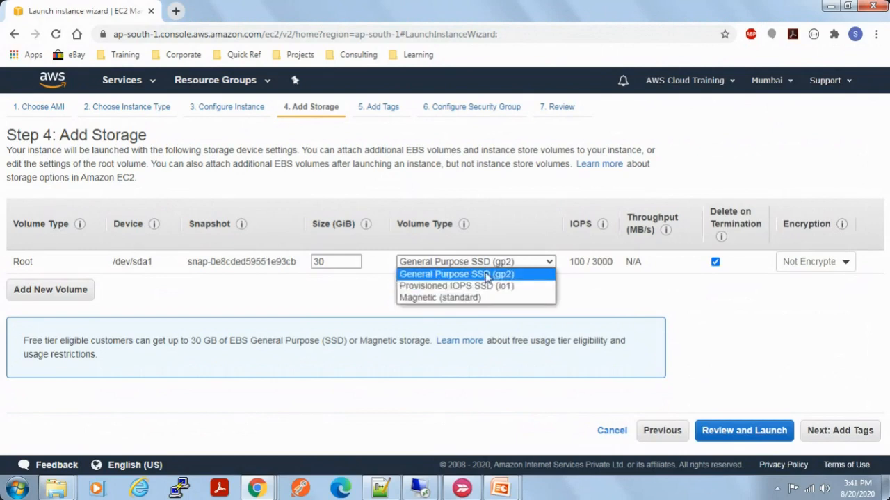
{"action": "left_click", "coordinate": [470, 278]}
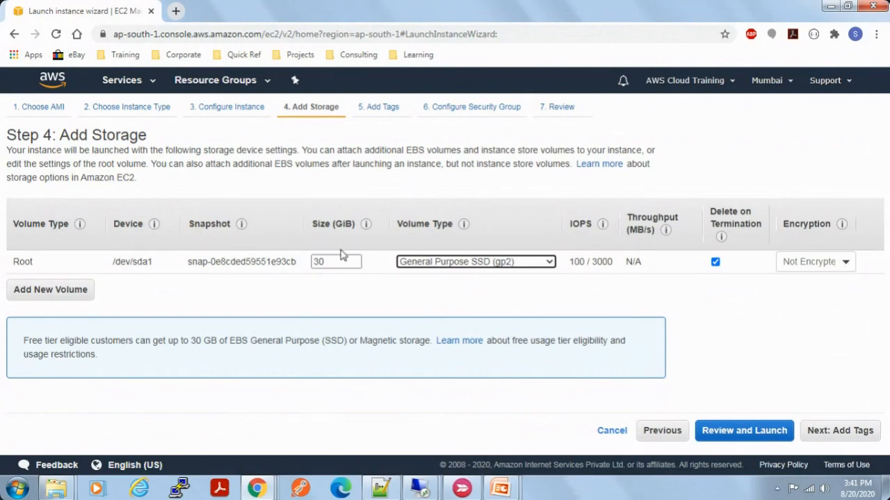
Step: Check the root volume's encryption options, leave it not encrypted and continue to the tags
{"action": "left_click", "coordinate": [832, 263]}
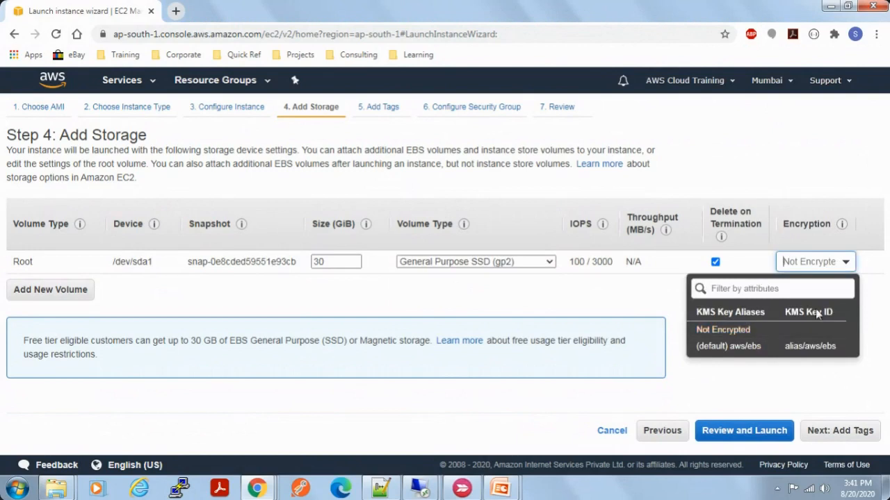
{"action": "left_click", "coordinate": [636, 309]}
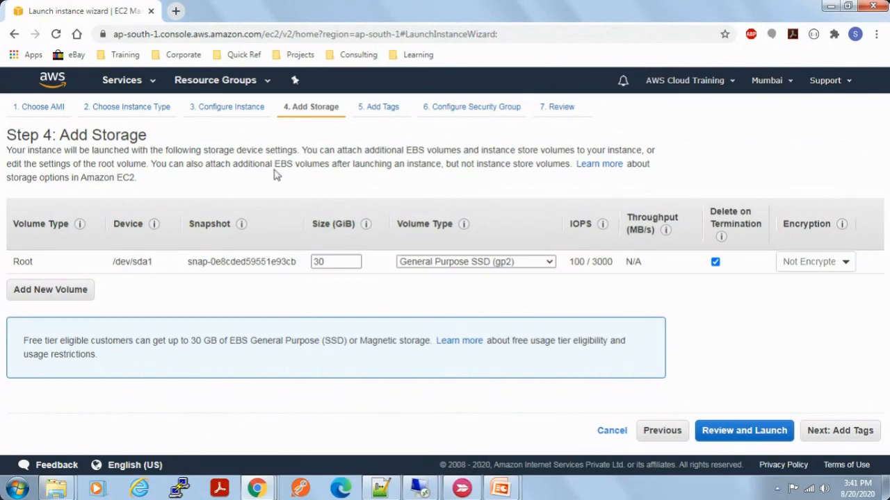
{"action": "left_click", "coordinate": [842, 432]}
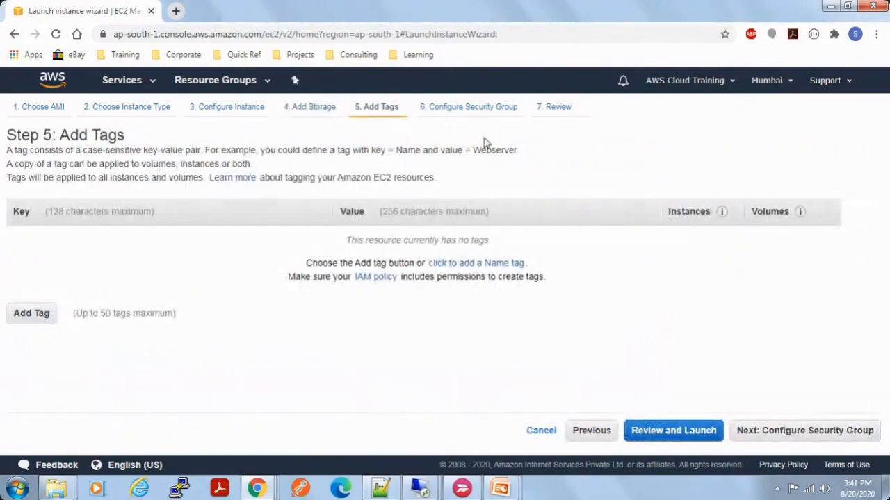
Step: Add a tag with key Name and value ec2-windows and continue to the security group settings
{"action": "left_click", "coordinate": [31, 322]}
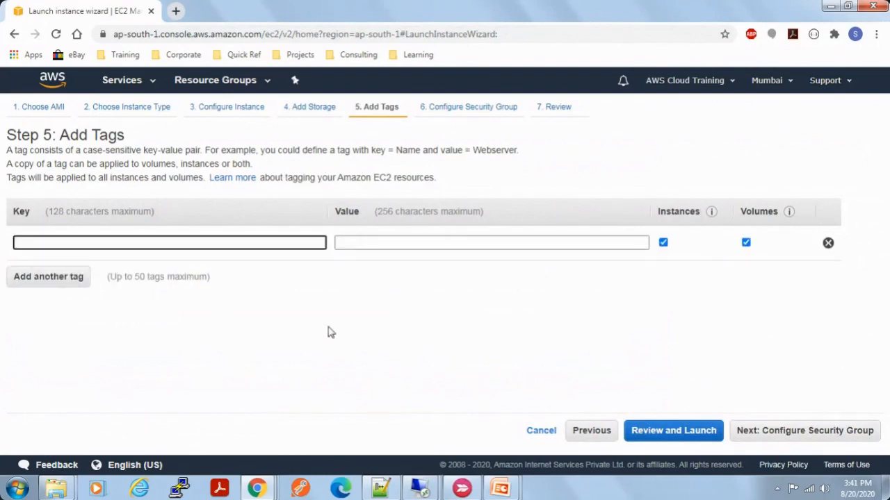
{"action": "type", "text": "Name"}
{"action": "key", "text": "Tab"}
{"action": "type", "text": "ec"}
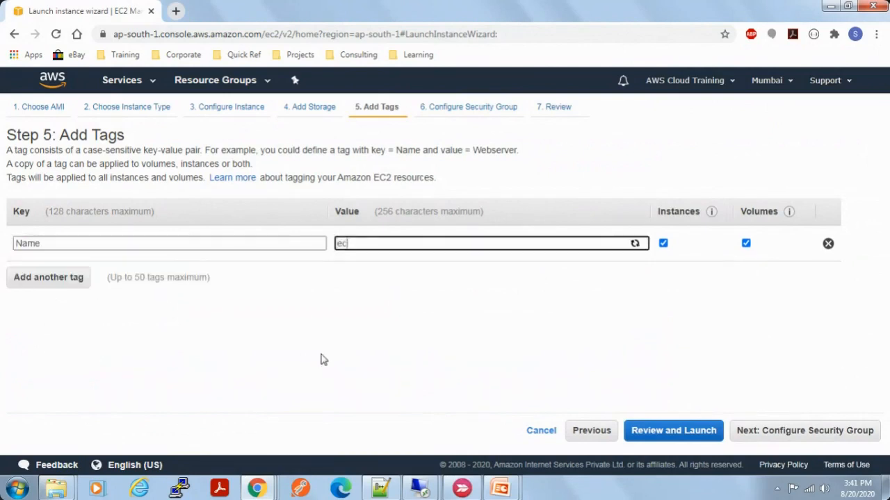
{"action": "type", "text": "2-windows"}
{"action": "left_click", "coordinate": [814, 432]}
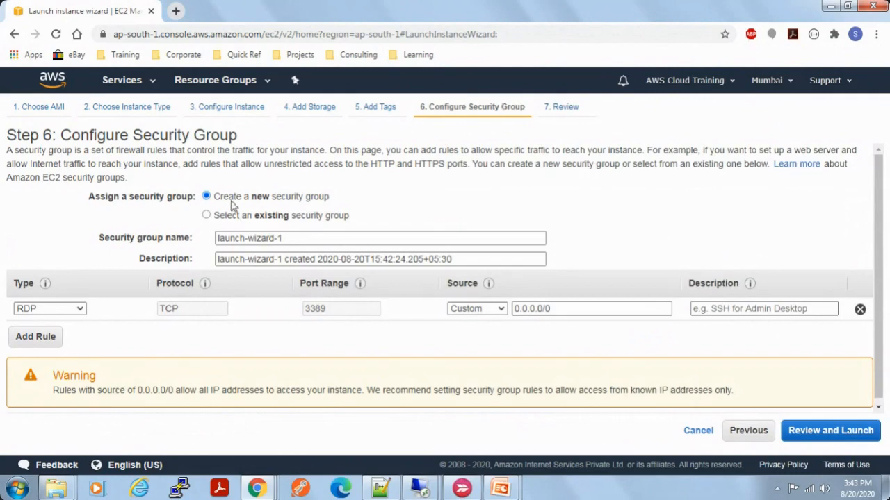
Step: Check the existing security groups, return to creating a new one and name it demo-sg
{"action": "left_click", "coordinate": [207, 216]}
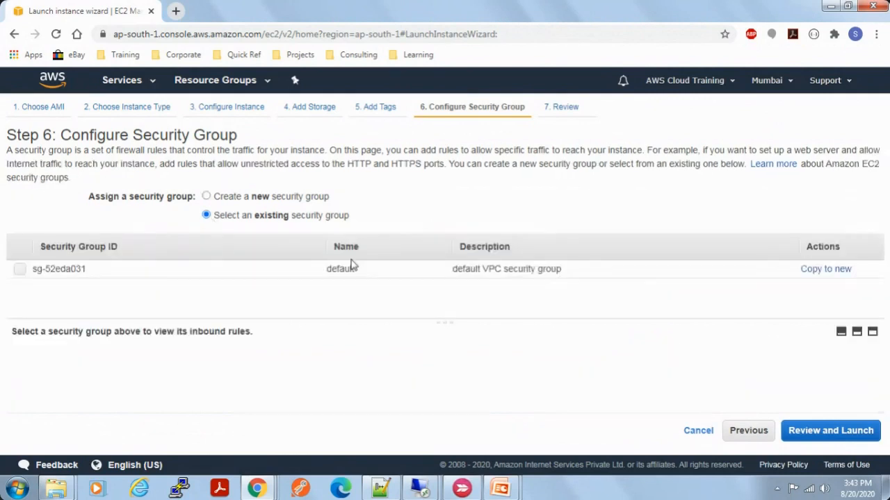
{"action": "left_click", "coordinate": [207, 197]}
{"action": "left_click_drag", "start_coordinate": [283, 239], "coordinate": [217, 240]}
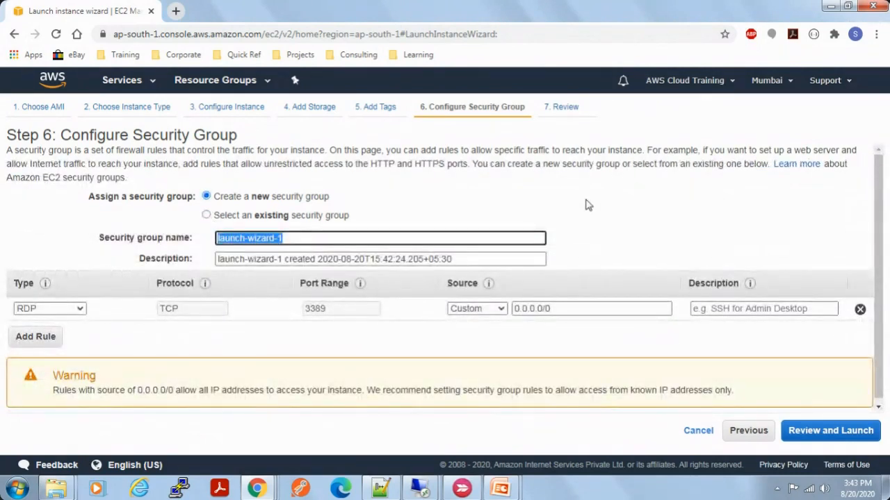
{"action": "key", "text": "BackSpace"}
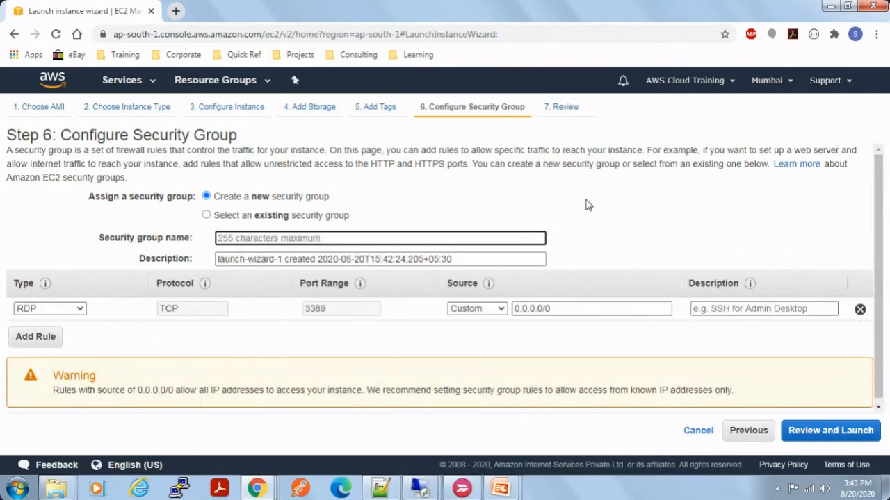
{"action": "type", "text": "AWS"}
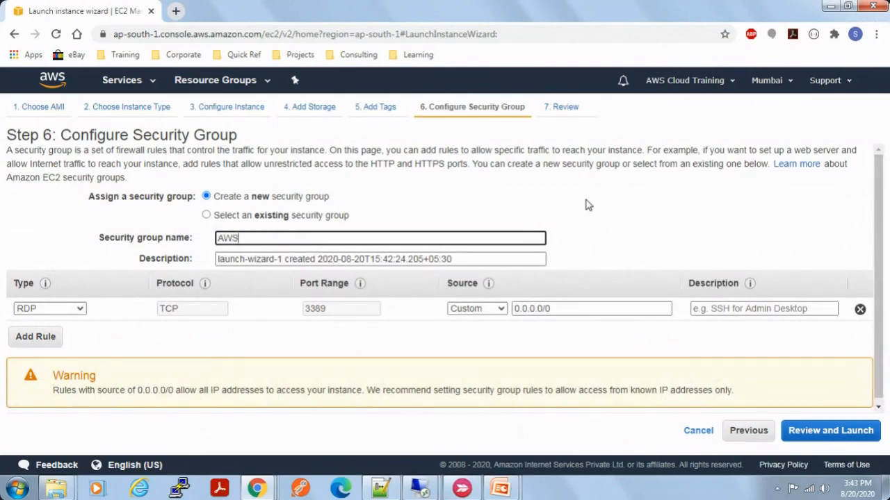
{"action": "key", "text": "BackSpace"}
{"action": "key", "text": "BackSpace"}
{"action": "key", "text": "BackSpace"}
{"action": "type", "text": "de"}
{"action": "key", "text": "BackSpace"}
{"action": "key", "text": "BackSpace"}
{"action": "type", "text": "e"}
{"action": "key", "text": "BackSpace"}
{"action": "type", "text": "e"}
{"action": "key", "text": "BackSpace"}
{"action": "type", "text": "e"}
{"action": "key", "text": "BackSpace"}
{"action": "type", "text": "demo-sg"}
Step: Change the new security group's name to windows-sg
{"action": "left_click", "coordinate": [221, 240]}
{"action": "type", "text": "windows"}
{"action": "key", "text": "Delete"}
{"action": "key", "text": "Delete"}
{"action": "key", "text": "Delete"}
{"action": "key", "text": "Delete"}
Step: Replace the security group's description with "Windows security group"
{"action": "left_click_drag", "start_coordinate": [462, 258], "coordinate": [214, 265]}
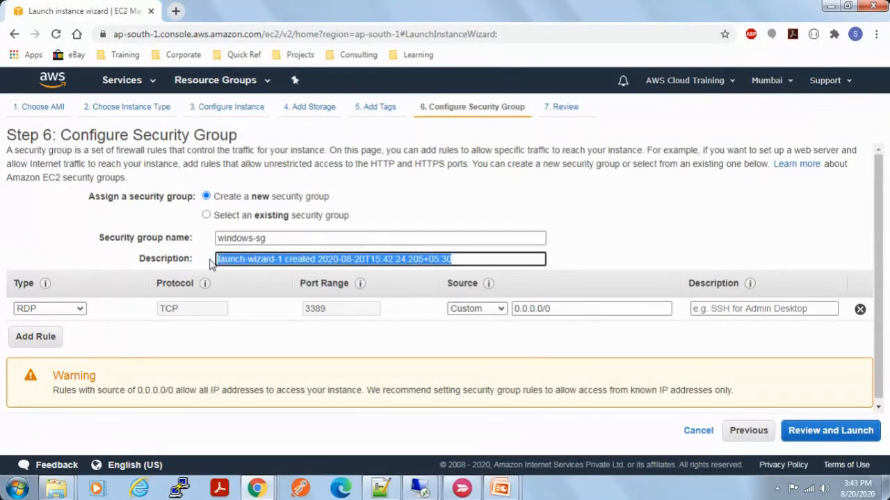
{"action": "type", "text": "Windows"}
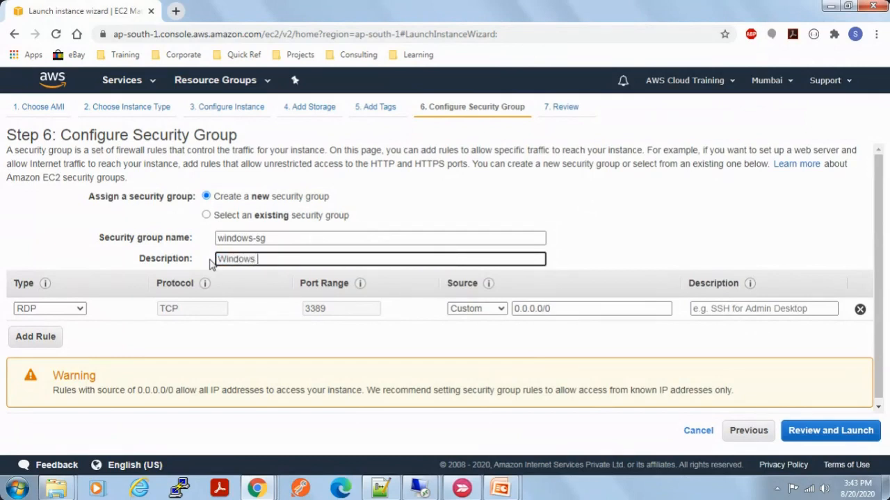
{"action": "type", "text": "security group"}
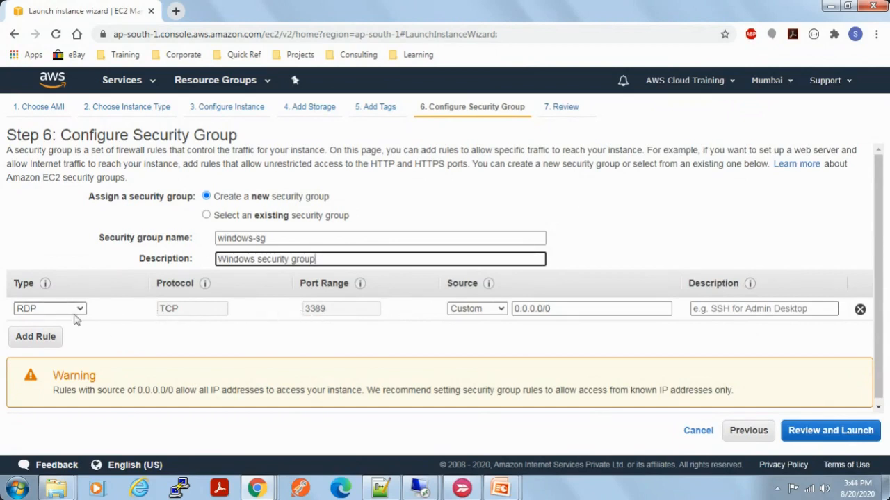
Step: Check the RDP rule's port range and source address, and try My IP as its source
{"action": "left_click_drag", "start_coordinate": [306, 310], "coordinate": [323, 312]}
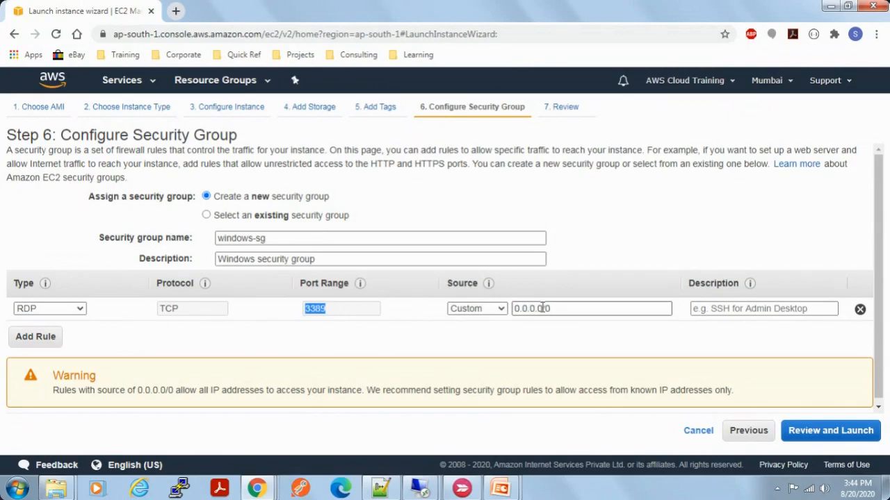
{"action": "left_click_drag", "start_coordinate": [556, 309], "coordinate": [515, 309]}
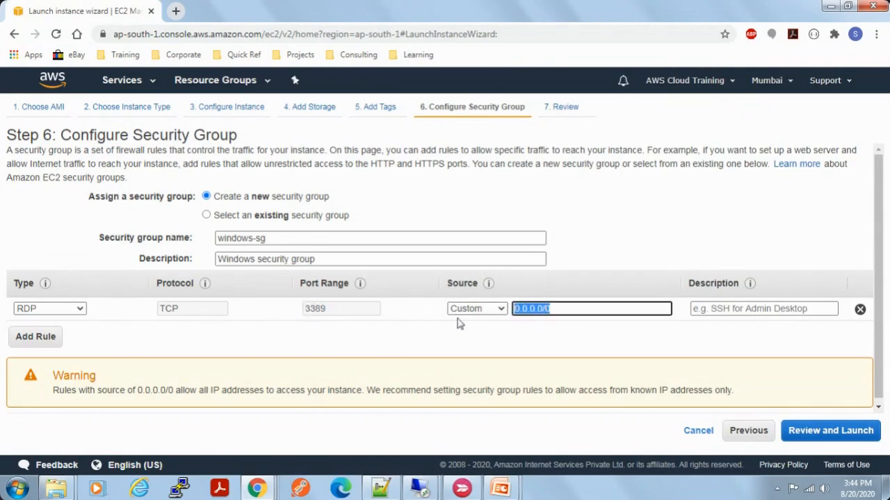
{"action": "left_click", "coordinate": [532, 321]}
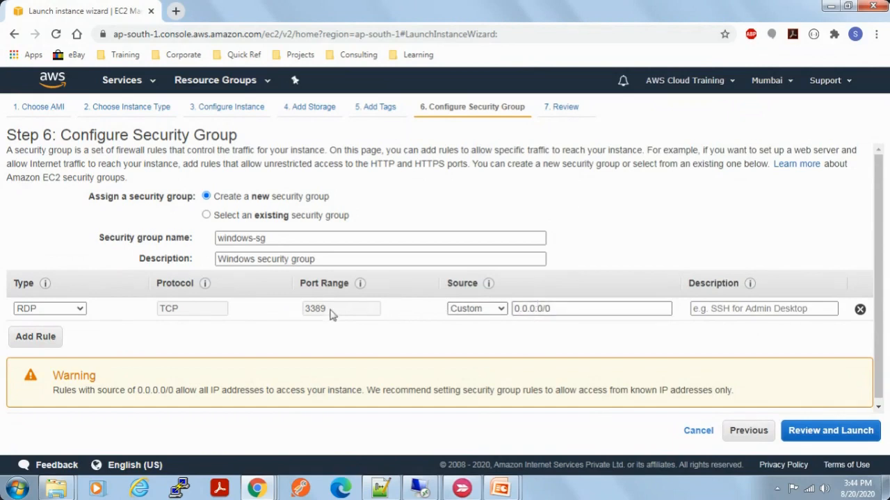
{"action": "left_click_drag", "start_coordinate": [332, 312], "coordinate": [303, 317]}
{"action": "left_click_drag", "start_coordinate": [559, 308], "coordinate": [513, 309]}
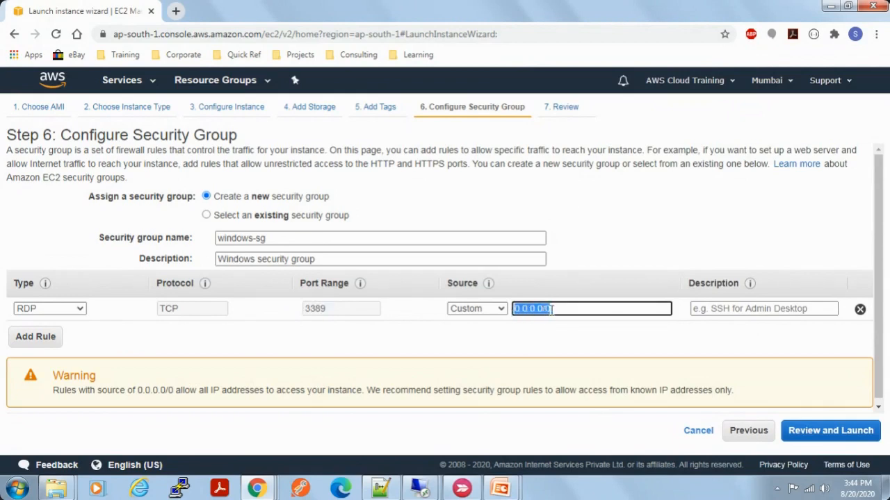
{"action": "left_click", "coordinate": [501, 312]}
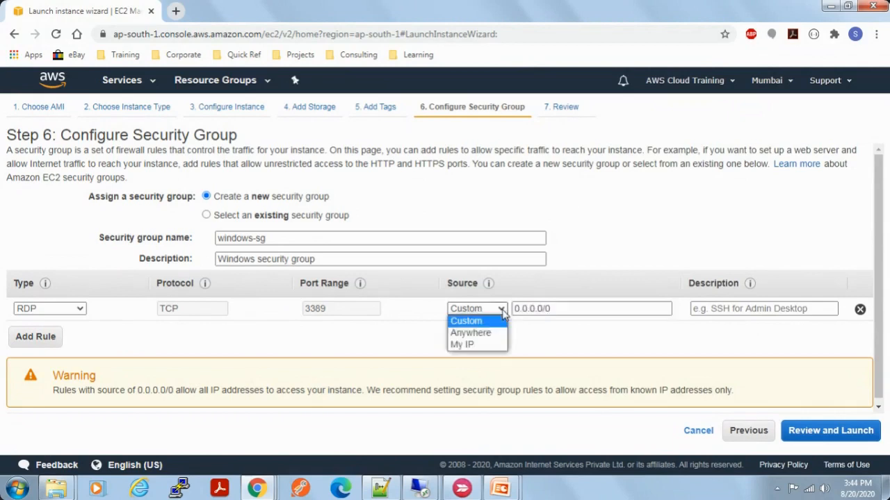
{"action": "left_click", "coordinate": [472, 345]}
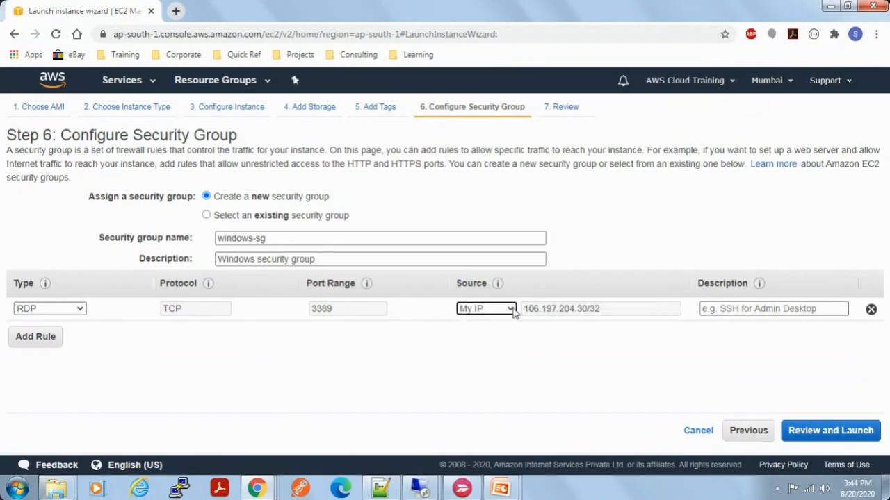
{"action": "left_click_drag", "start_coordinate": [603, 312], "coordinate": [518, 313]}
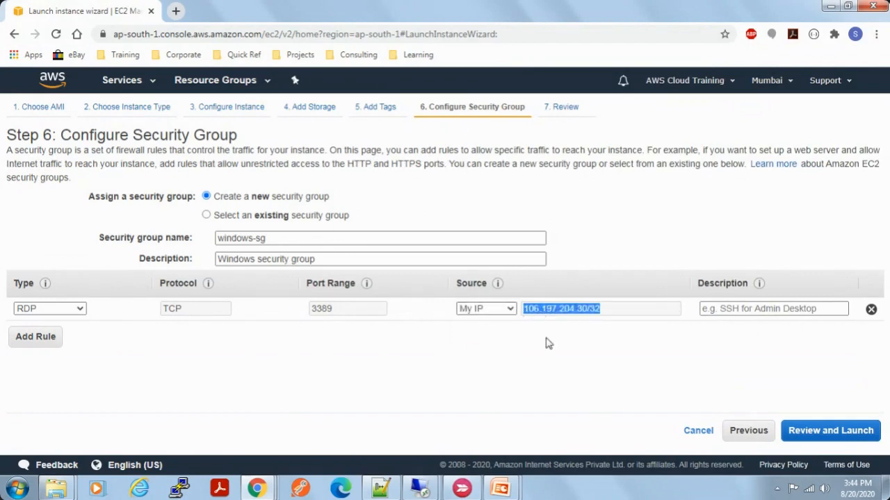
Step: Try a custom source of 192.0.0.0/32 for the RDP rule
{"action": "left_click", "coordinate": [511, 309]}
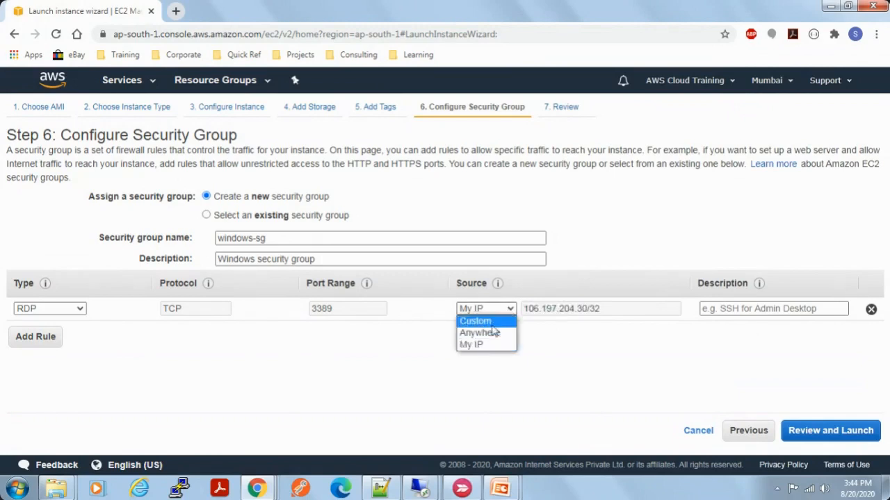
{"action": "left_click", "coordinate": [486, 321]}
{"action": "left_click", "coordinate": [534, 310]}
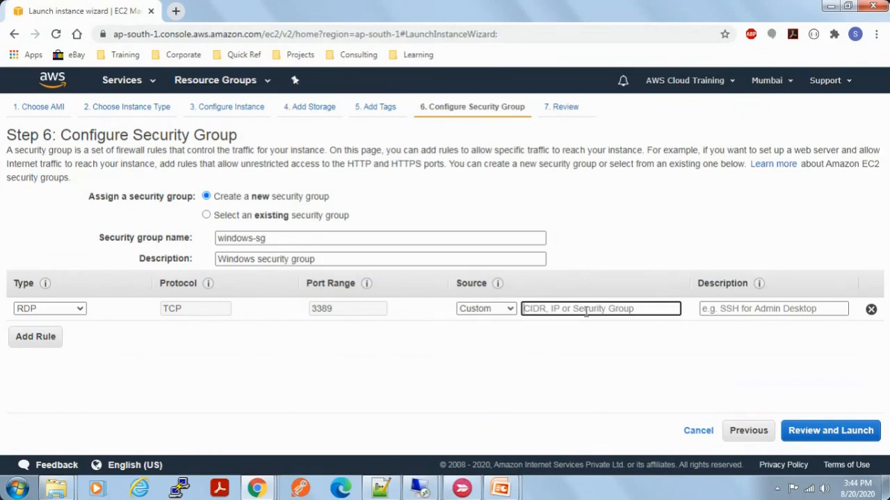
{"action": "type", "text": "192"}
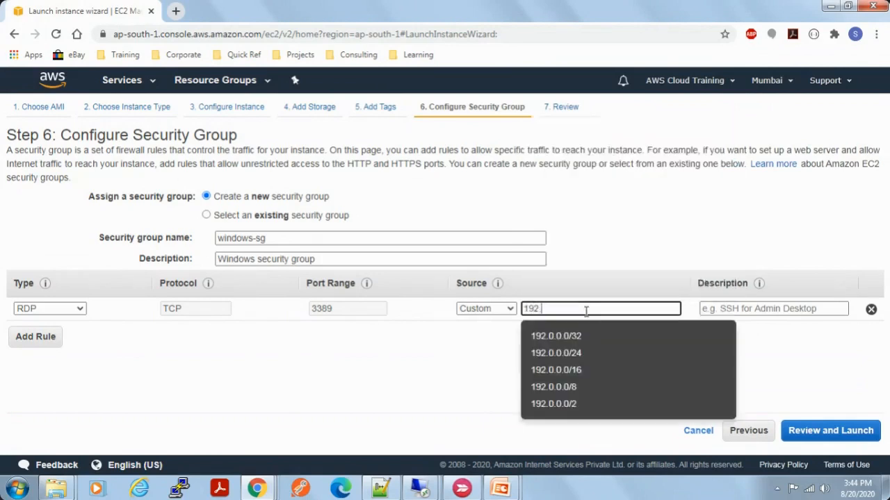
{"action": "left_click", "coordinate": [552, 337]}
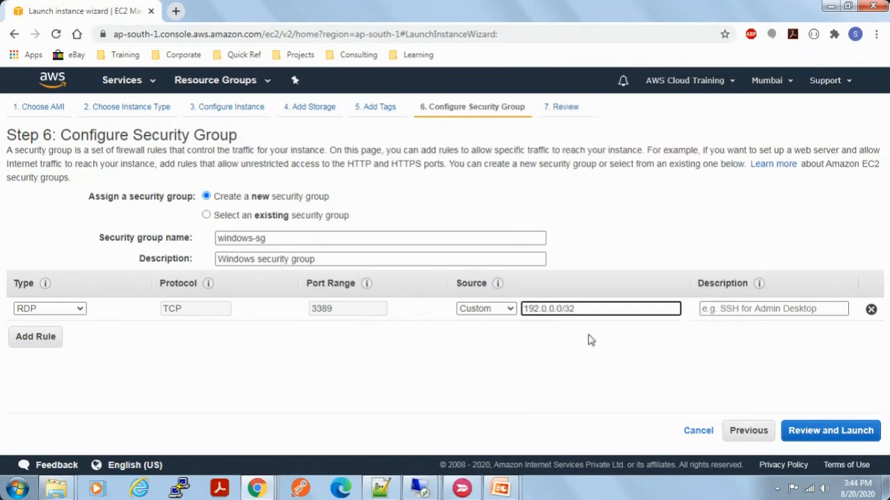
{"action": "left_click_drag", "start_coordinate": [576, 308], "coordinate": [528, 310]}
Step: Set the RDP rule's source to Anywhere and check the resulting address range
{"action": "left_click", "coordinate": [486, 308]}
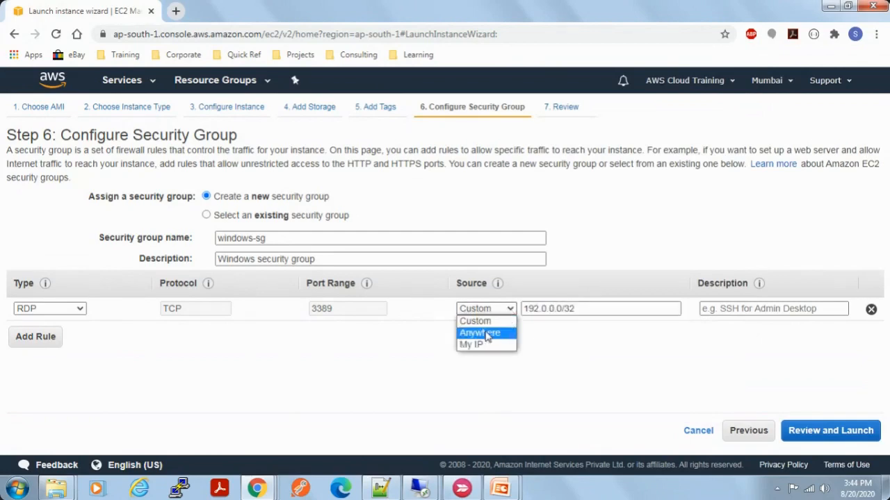
{"action": "left_click", "coordinate": [487, 333]}
{"action": "left_click_drag", "start_coordinate": [555, 314], "coordinate": [587, 313]}
{"action": "left_click", "coordinate": [588, 313]}
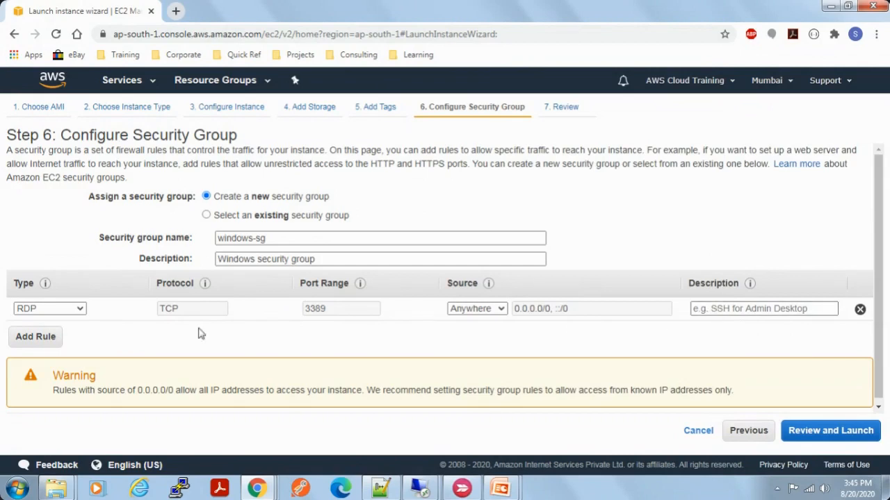
Step: Open the launch review to read its security notice and return to the security group settings
{"action": "left_click", "coordinate": [829, 432]}
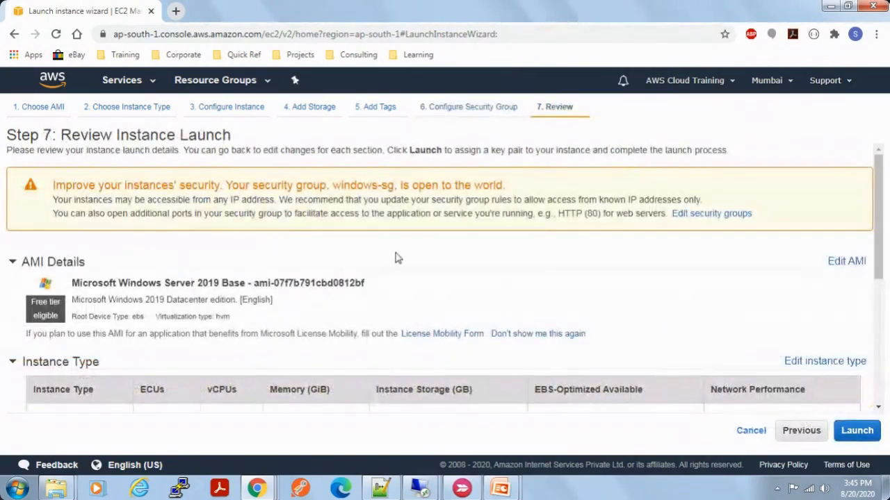
{"action": "left_click_drag", "start_coordinate": [111, 185], "coordinate": [389, 185]}
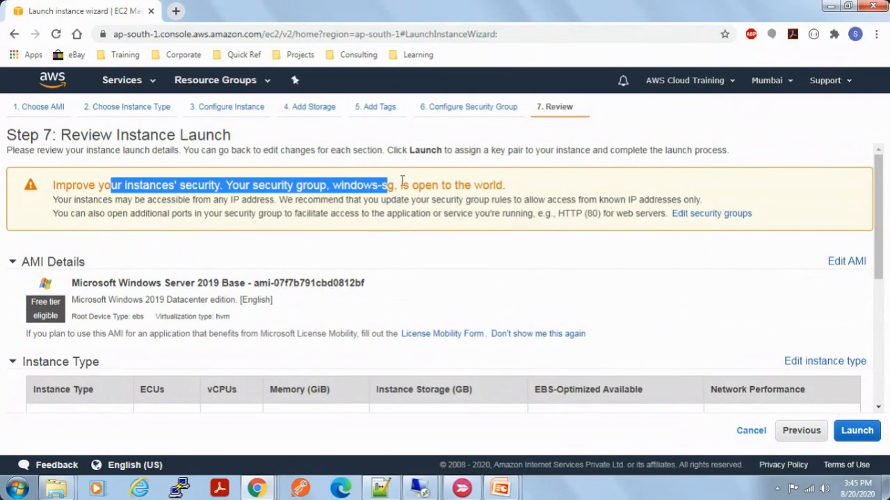
{"action": "left_click", "coordinate": [801, 431]}
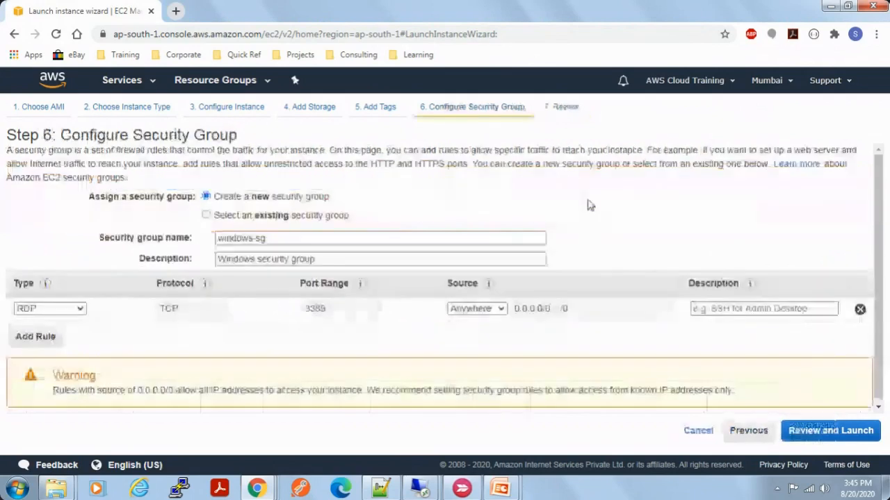
Step: Set the RDP rule's source to My IP, check the address it fills in, and proceed to the launch review
{"action": "left_click", "coordinate": [498, 310]}
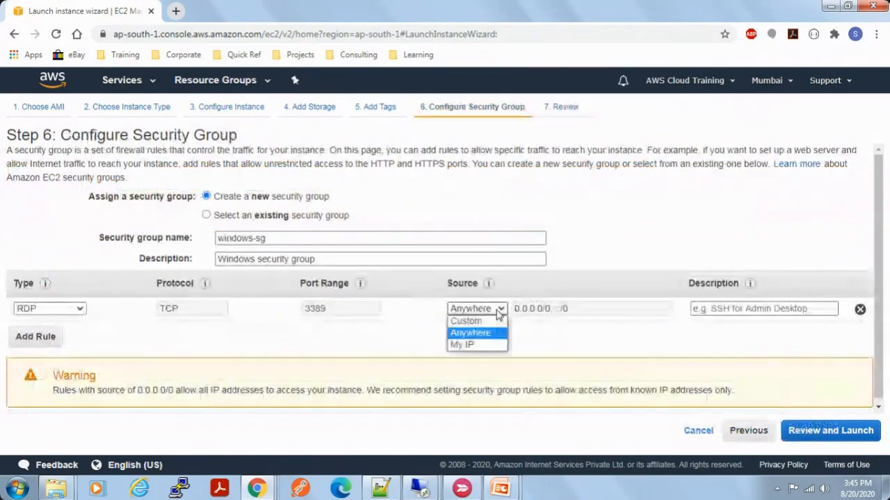
{"action": "left_click", "coordinate": [477, 345]}
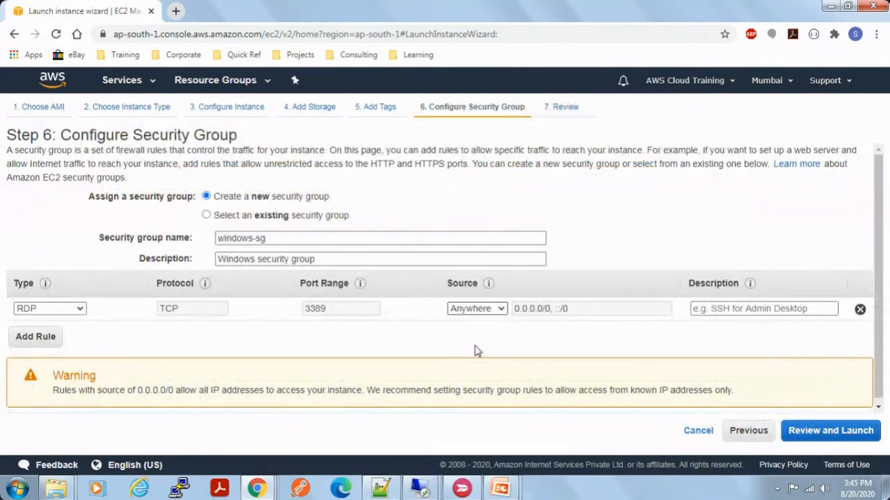
{"action": "left_click_drag", "start_coordinate": [601, 311], "coordinate": [524, 311]}
{"action": "left_click", "coordinate": [590, 312]}
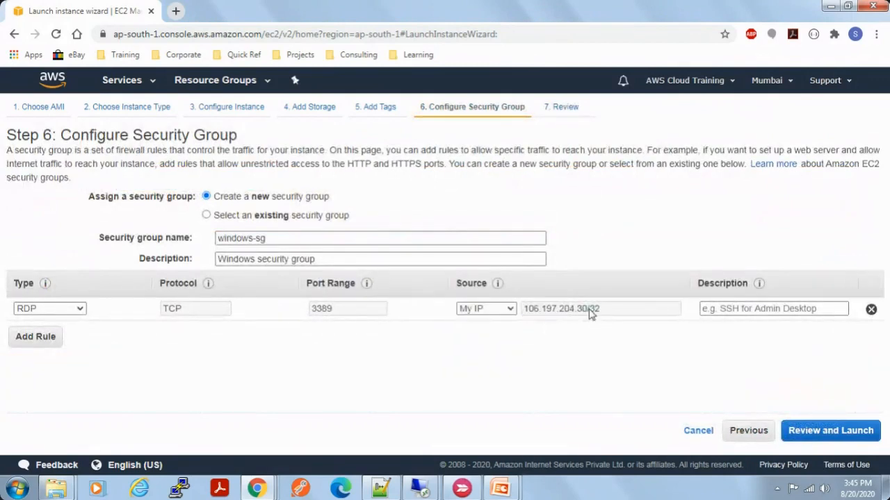
{"action": "left_click", "coordinate": [825, 432]}
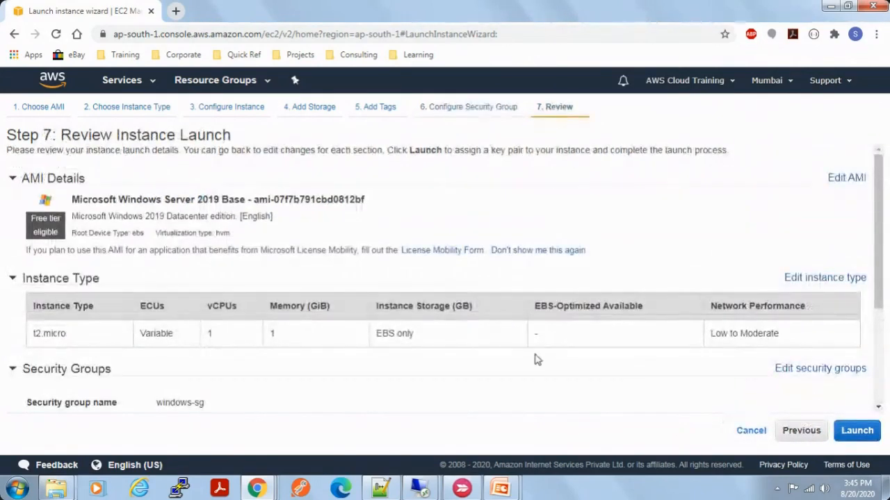
Step: Examine the AMI details, instance type, vCPU and memory, and the windows-sg rule in the launch review
{"action": "scroll", "coordinate": [535, 359], "scroll_direction": "down", "scroll_amount": 3}
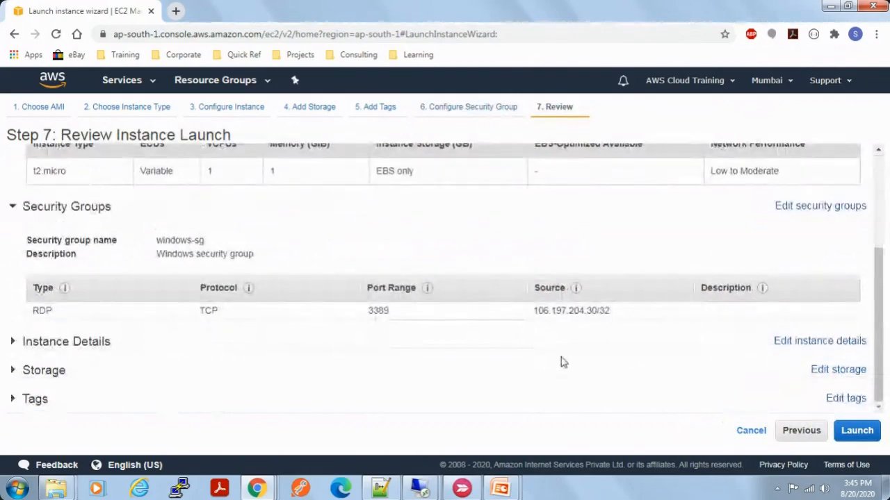
{"action": "scroll", "coordinate": [563, 362], "scroll_direction": "up", "scroll_amount": 3}
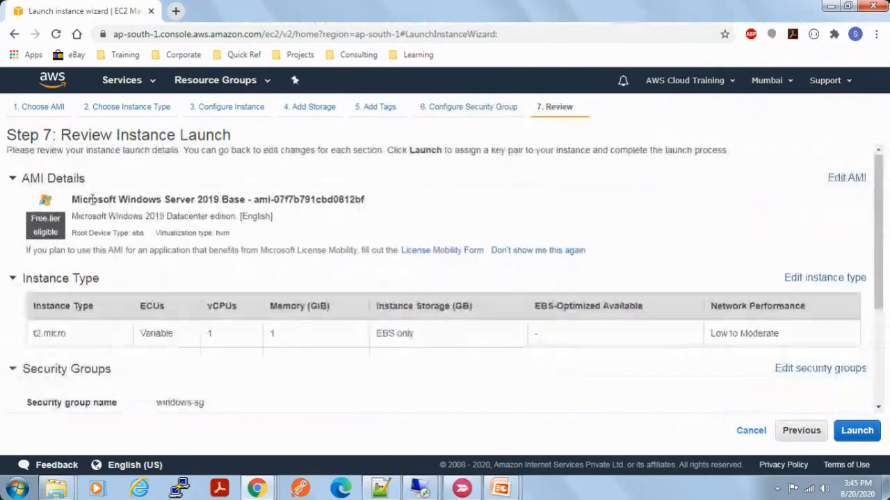
{"action": "left_click_drag", "start_coordinate": [91, 199], "coordinate": [292, 221]}
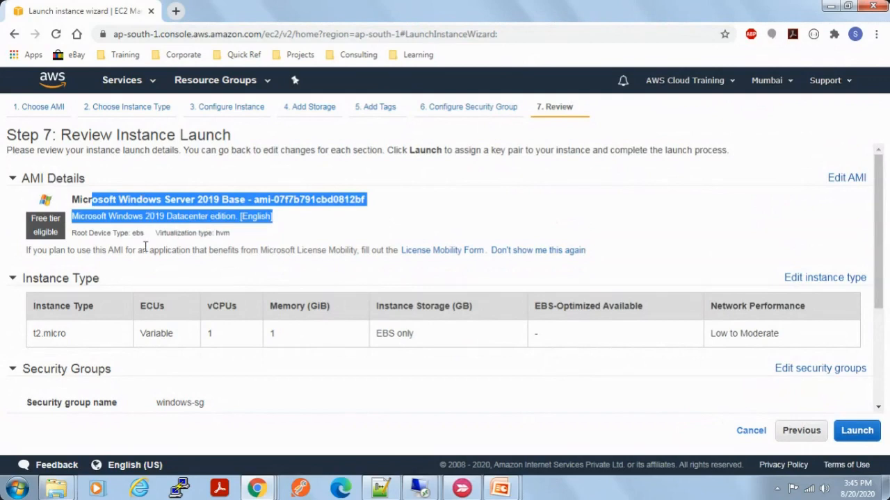
{"action": "left_click", "coordinate": [39, 335]}
{"action": "left_click_drag", "start_coordinate": [39, 336], "coordinate": [87, 340]}
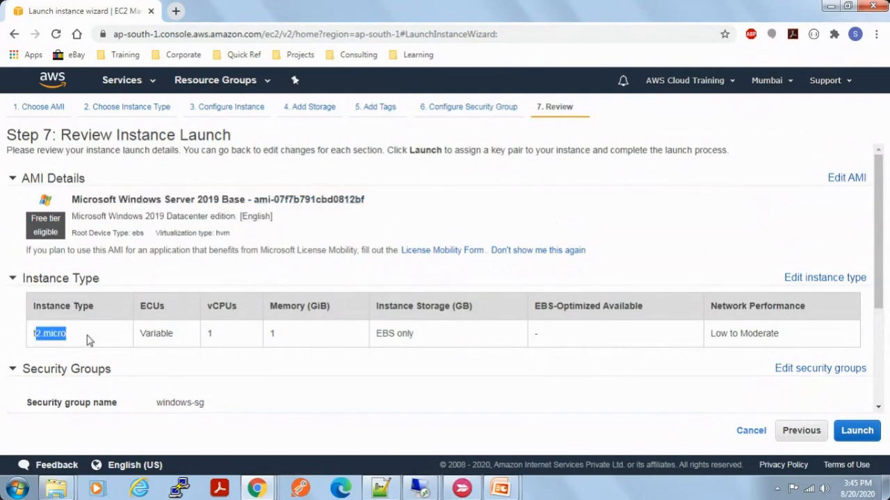
{"action": "left_click_drag", "start_coordinate": [283, 341], "coordinate": [263, 340]}
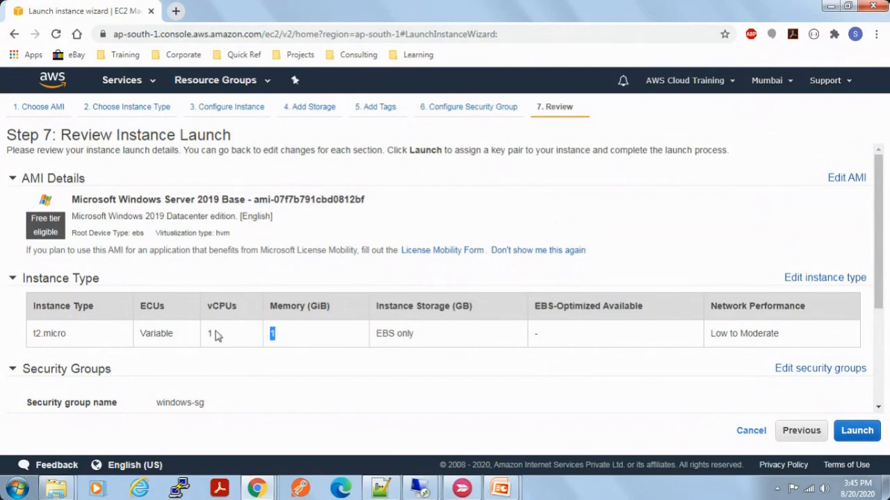
{"action": "scroll", "coordinate": [161, 401], "scroll_direction": "down", "scroll_amount": 1}
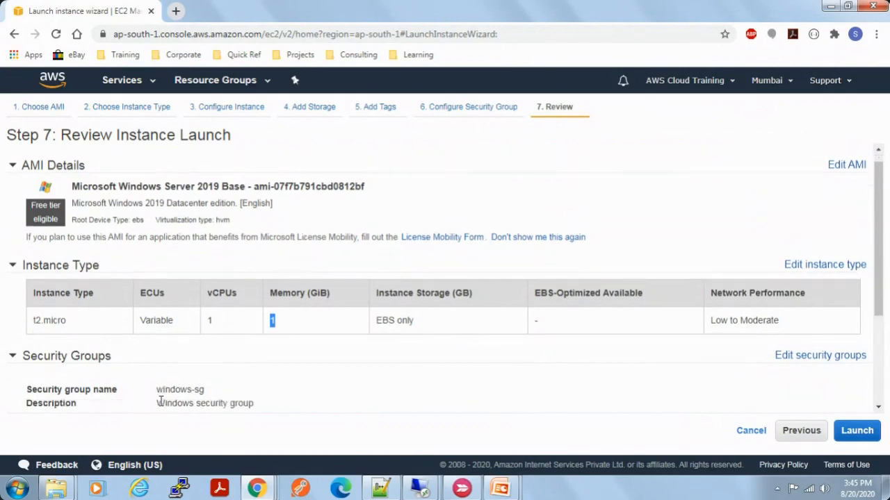
{"action": "scroll", "coordinate": [232, 380], "scroll_direction": "down", "scroll_amount": 1}
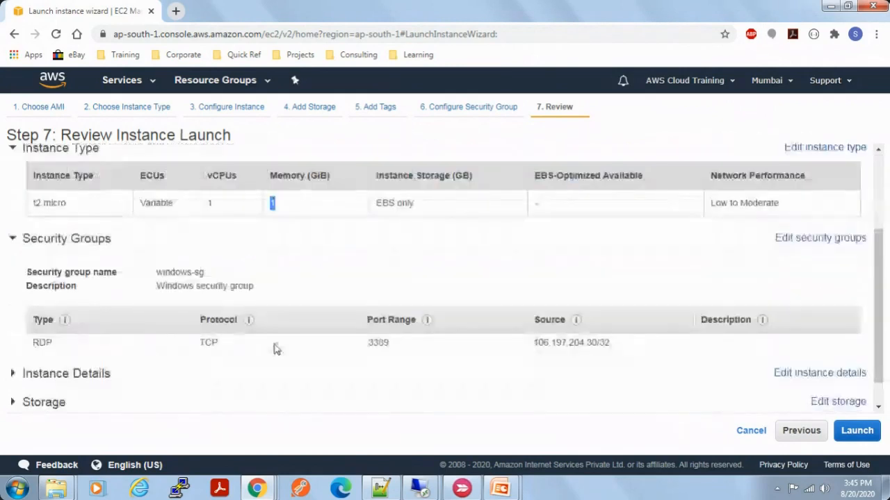
Step: Expand and examine the instance details, storage and tags sections of the launch review
{"action": "scroll", "coordinate": [273, 393], "scroll_direction": "down", "scroll_amount": 3}
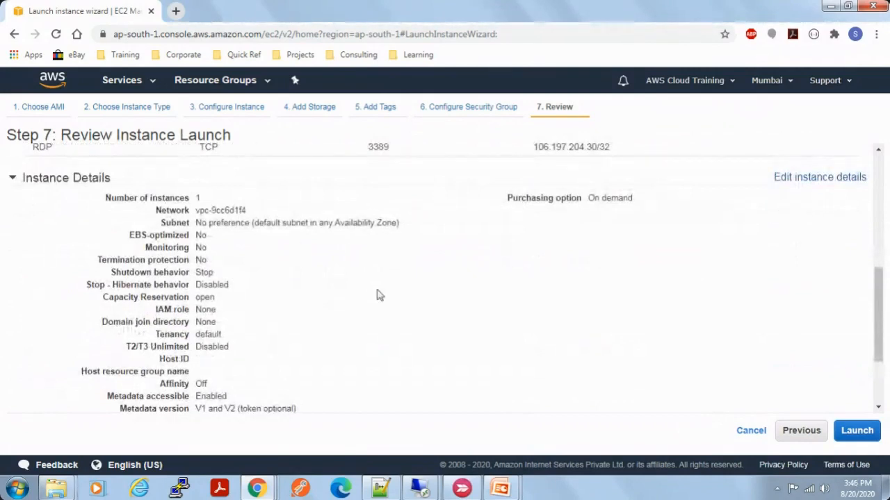
{"action": "scroll", "coordinate": [387, 396], "scroll_direction": "down", "scroll_amount": 1}
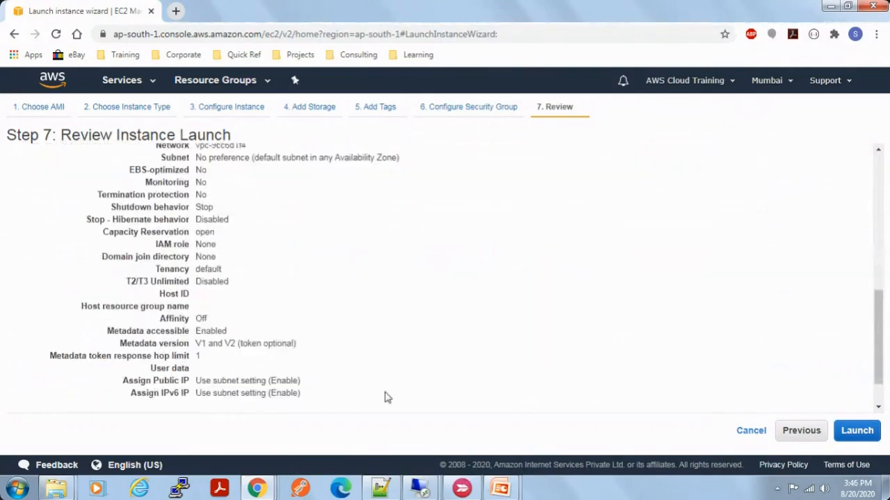
{"action": "scroll", "coordinate": [387, 397], "scroll_direction": "down", "scroll_amount": 1}
{"action": "left_click", "coordinate": [60, 371]}
{"action": "scroll", "coordinate": [400, 359], "scroll_direction": "down", "scroll_amount": 1}
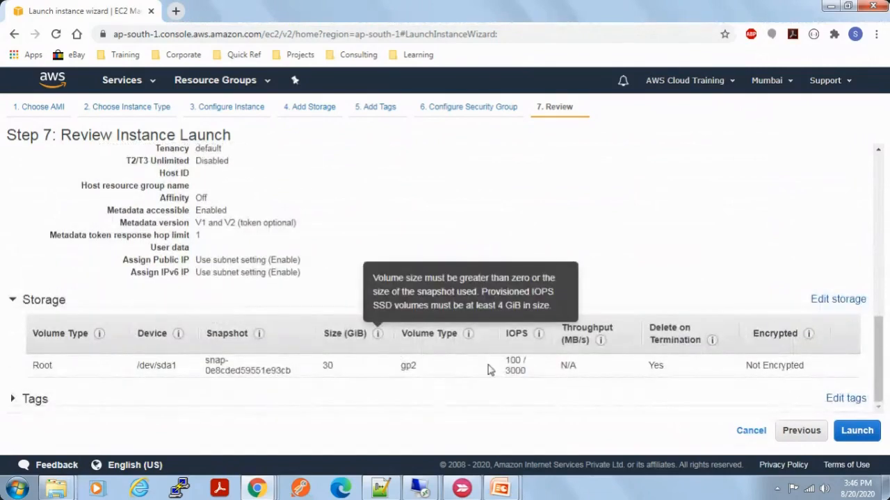
{"action": "left_click", "coordinate": [21, 399]}
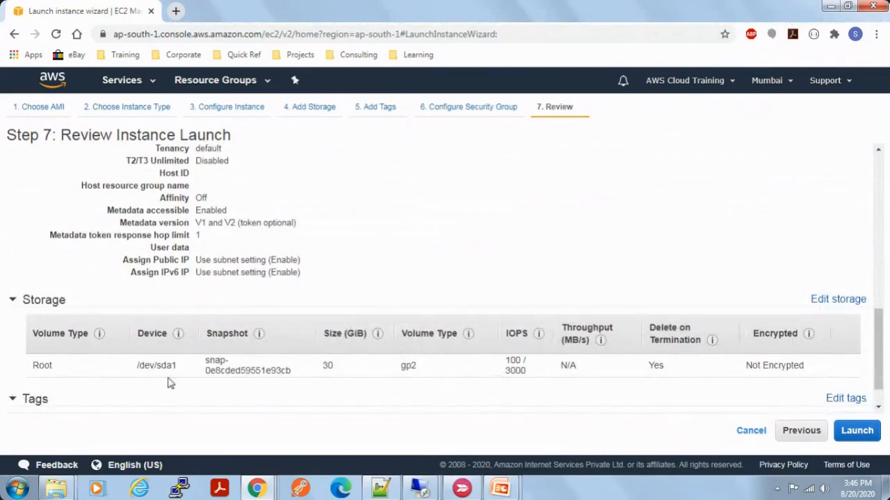
{"action": "scroll", "coordinate": [860, 378], "scroll_direction": "up", "scroll_amount": 3}
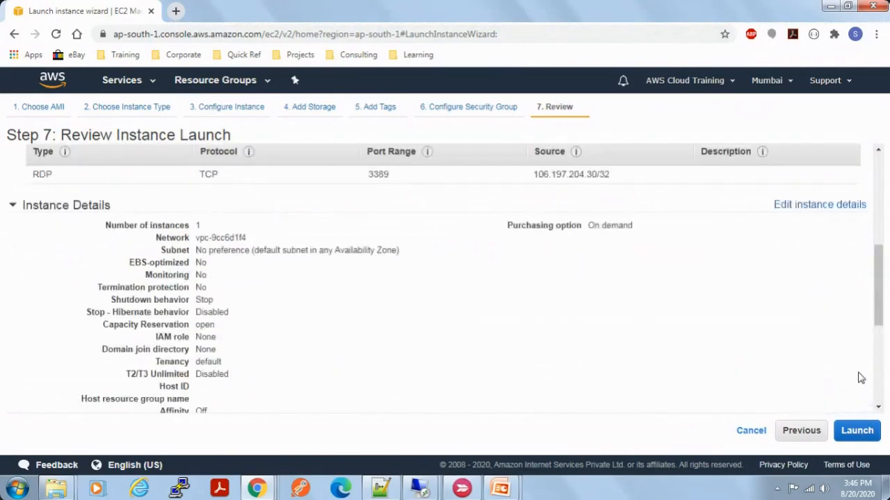
{"action": "scroll", "coordinate": [860, 379], "scroll_direction": "down", "scroll_amount": 4}
Step: Start the launch and pick the existing windows-key from the available key pairs
{"action": "left_click", "coordinate": [858, 431]}
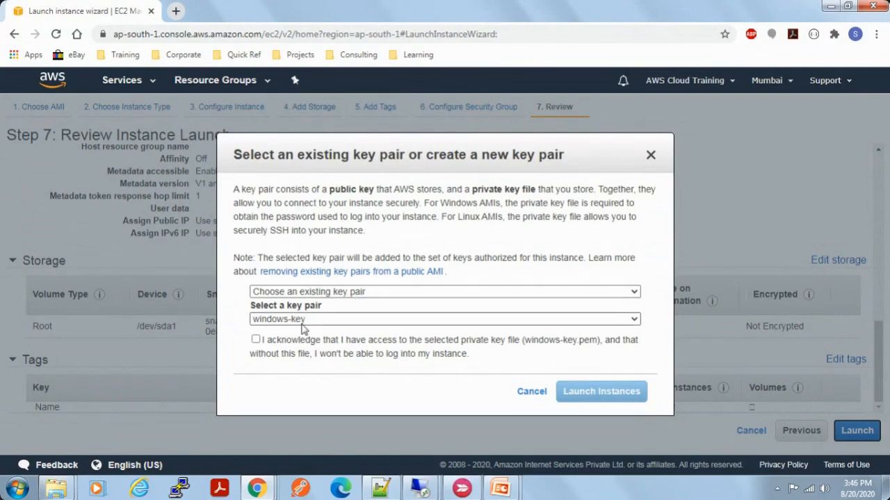
{"action": "left_click", "coordinate": [325, 319]}
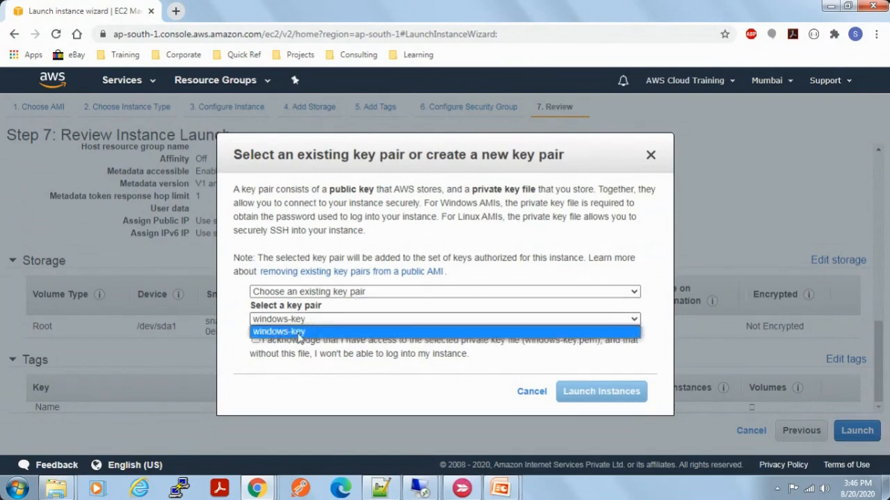
{"action": "left_click", "coordinate": [298, 332]}
Step: Create a new key pair named ec2-windows-key and download its private key file
{"action": "left_click", "coordinate": [314, 293]}
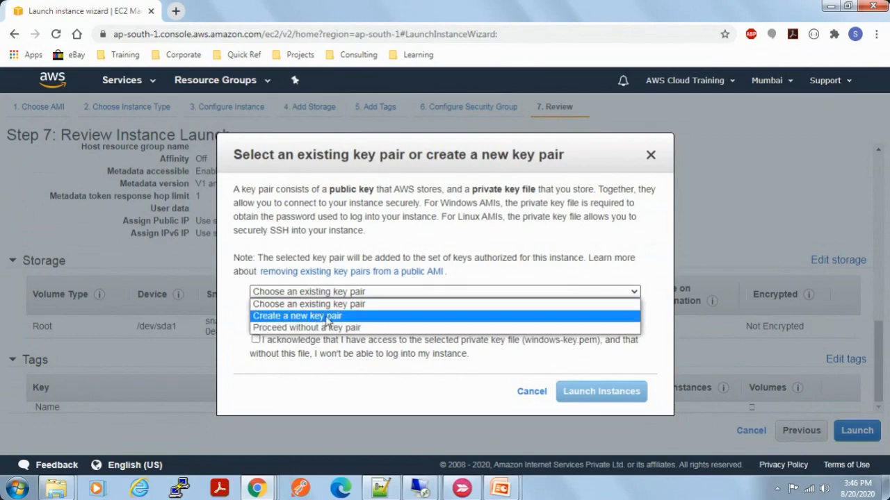
{"action": "left_click", "coordinate": [330, 317]}
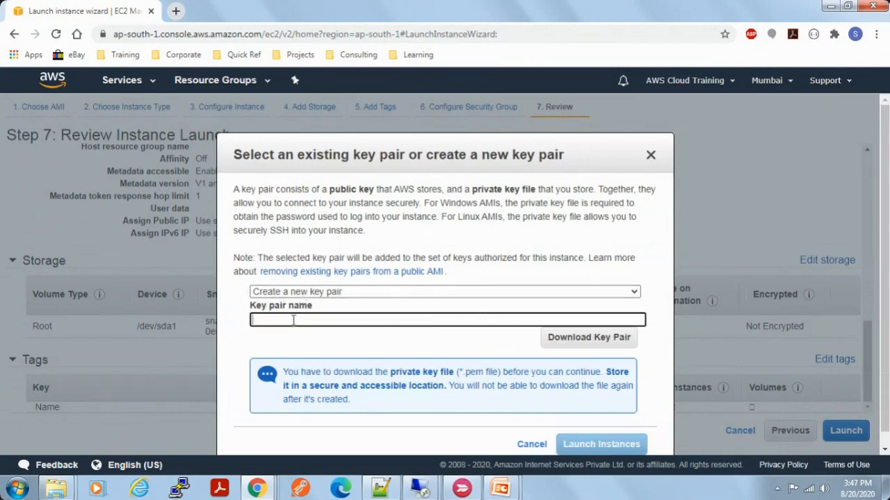
{"action": "type", "text": "ec2-win"}
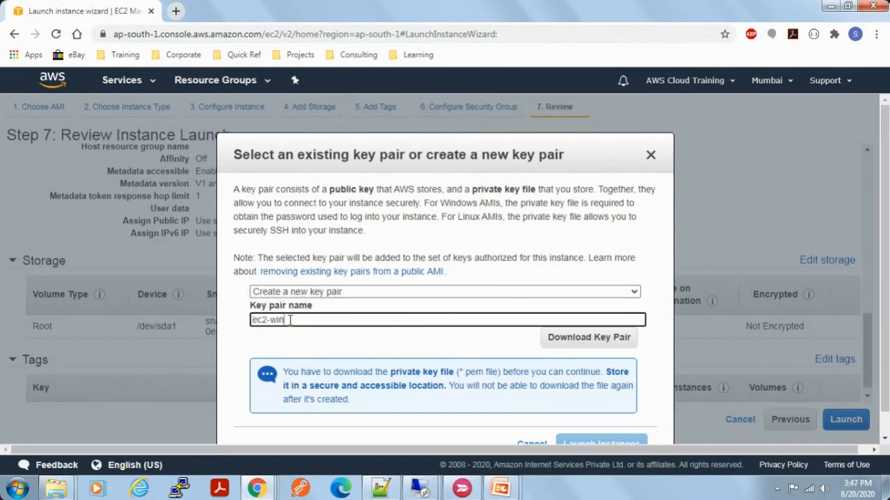
{"action": "type", "text": "dows-key"}
{"action": "scroll", "coordinate": [399, 351], "scroll_direction": "down", "scroll_amount": 1}
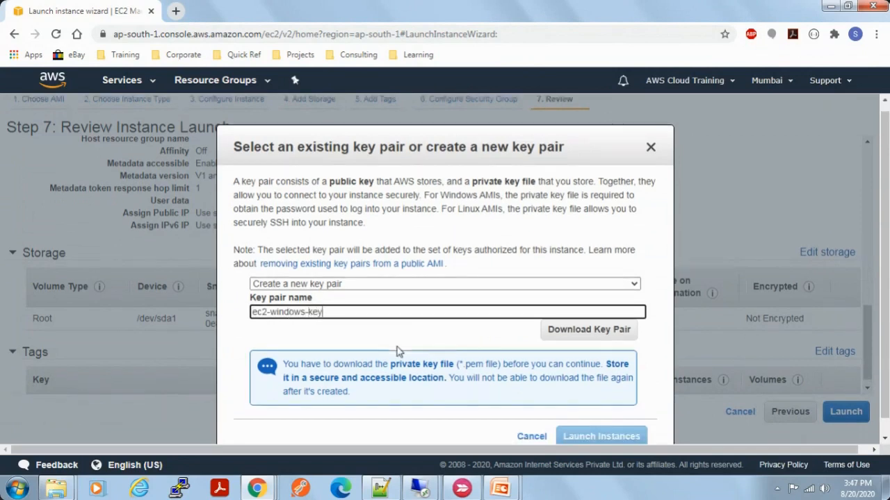
{"action": "scroll", "coordinate": [398, 351], "scroll_direction": "down", "scroll_amount": 2}
{"action": "left_click", "coordinate": [341, 318]}
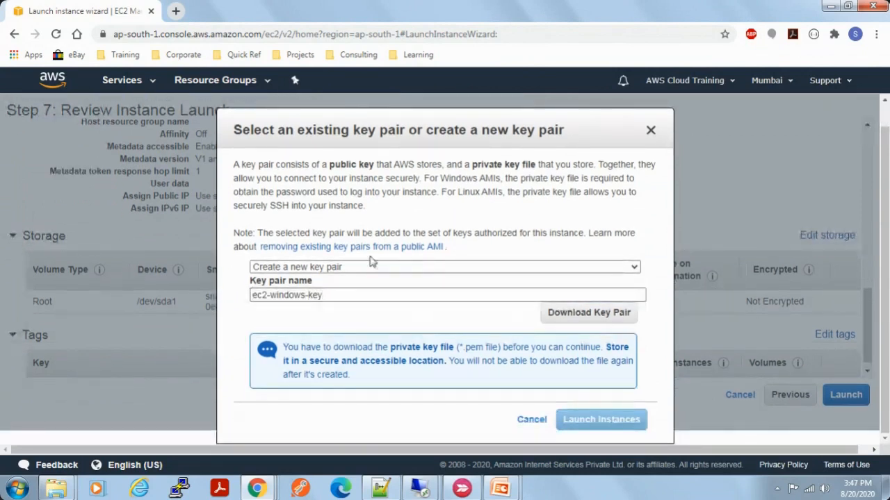
{"action": "left_click", "coordinate": [584, 315]}
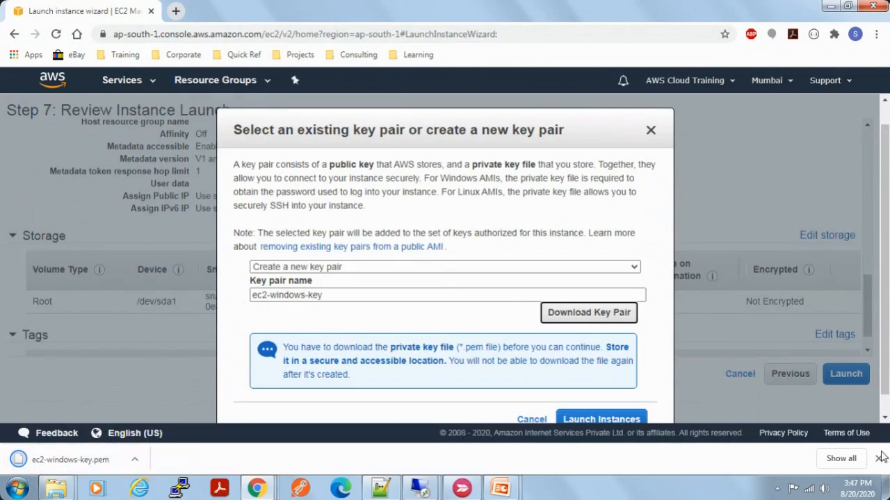
Step: Locate the downloaded ec2-windows-key.pem in its folder and open it in Notepad++ to examine the private key's contents
{"action": "left_click", "coordinate": [841, 459]}
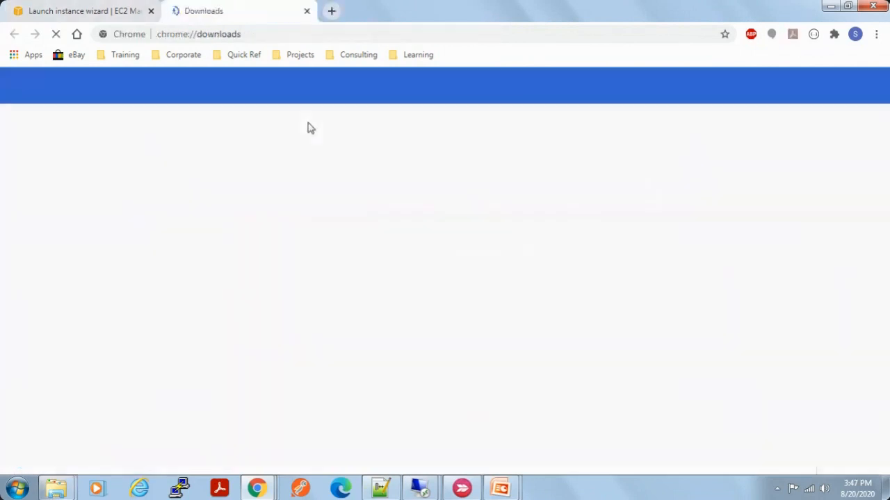
{"action": "left_click", "coordinate": [314, 210]}
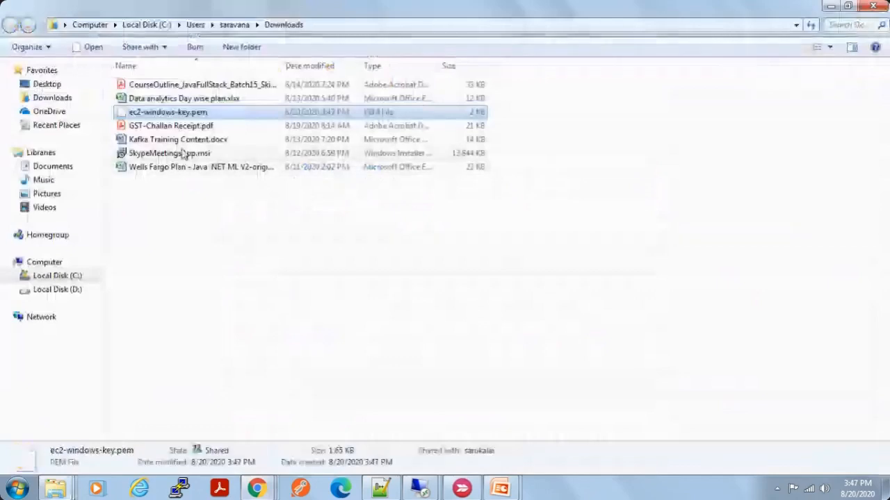
{"action": "right_click", "coordinate": [189, 115]}
{"action": "left_click", "coordinate": [235, 162]}
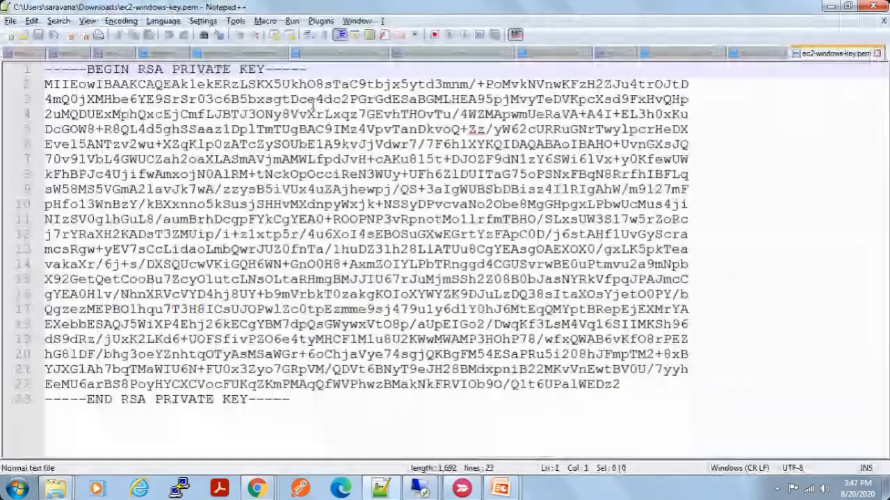
{"action": "left_click_drag", "start_coordinate": [292, 400], "coordinate": [340, 393]}
{"action": "key", "text": "ctrl+a"}
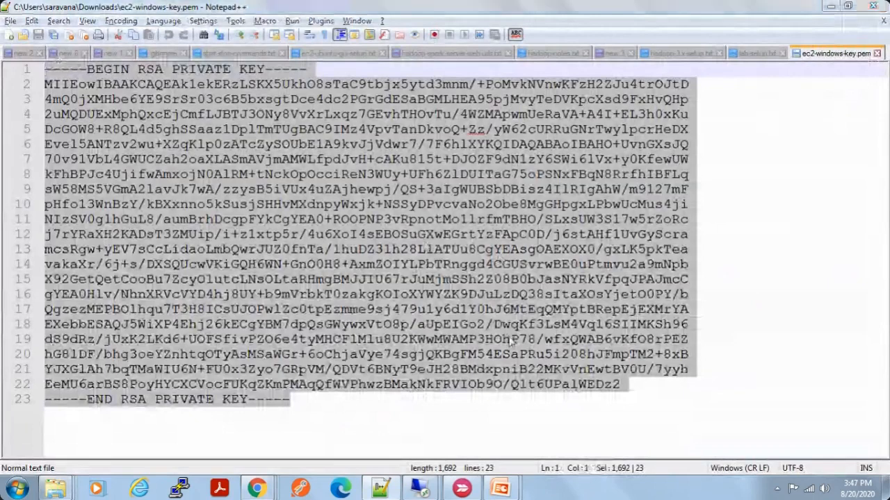
Step: Switch back to the launch wizard in Chrome and launch the instance with the new key pair
{"action": "key", "text": "alt+Tab"}
{"action": "key", "text": "alt+Tab"}
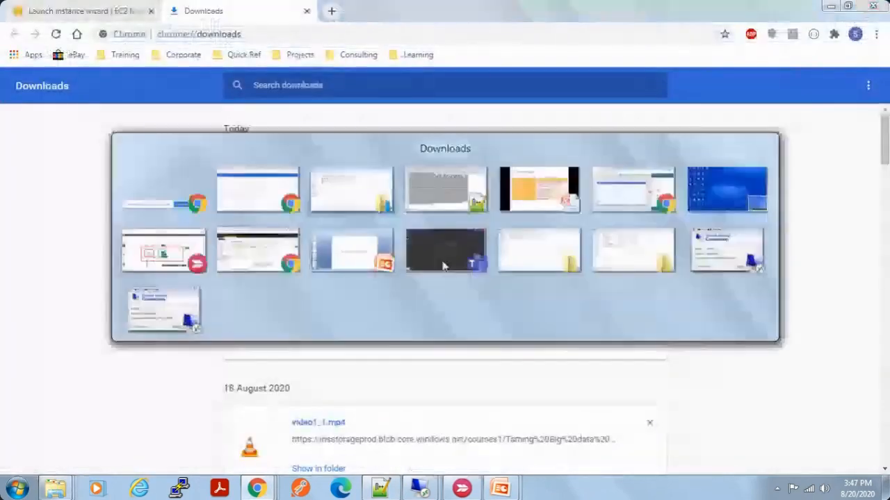
{"action": "key", "text": "alt+Tab"}
{"action": "key", "text": "alt+Tab"}
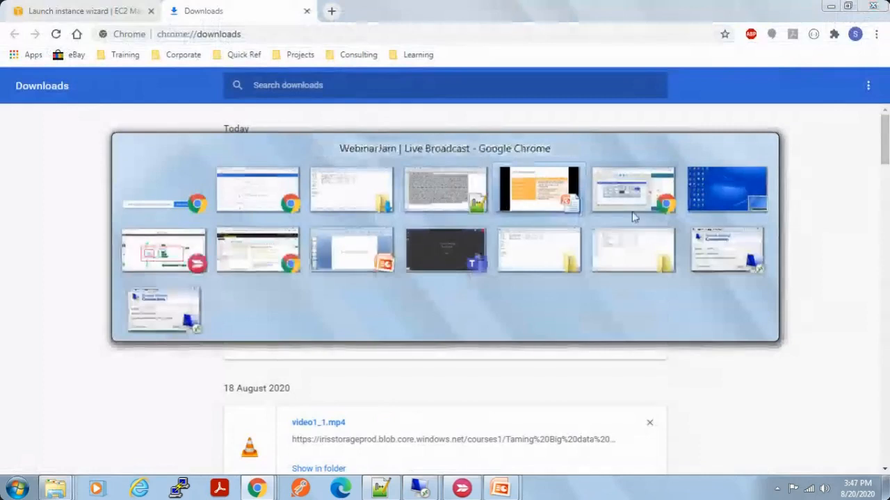
{"action": "left_click", "coordinate": [269, 487]}
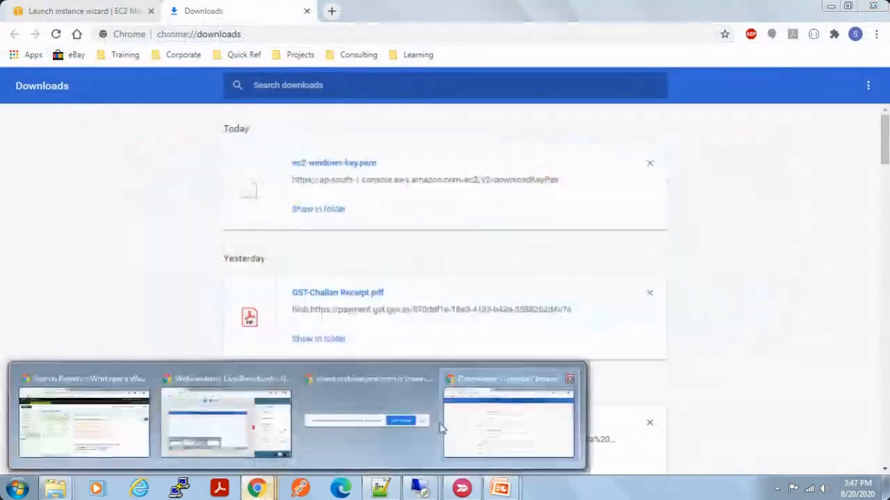
{"action": "mouse_move", "coordinate": [248, 430]}
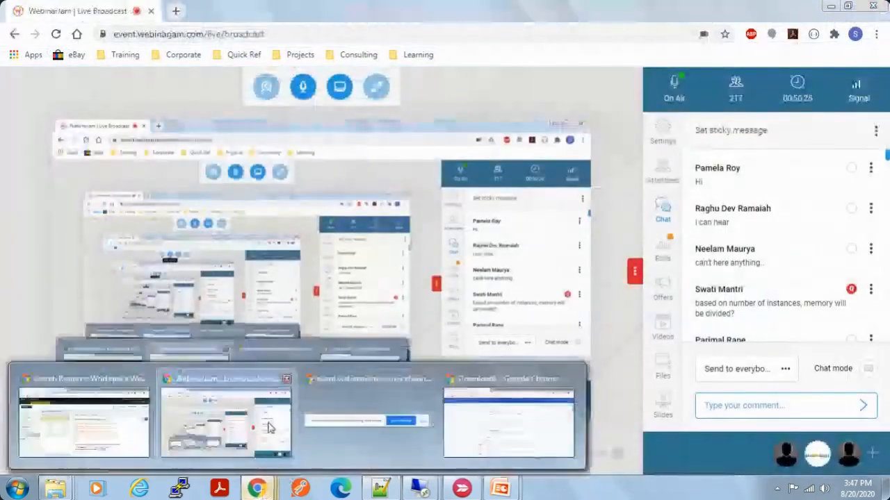
{"action": "left_click", "coordinate": [465, 422]}
{"action": "left_click", "coordinate": [96, 10]}
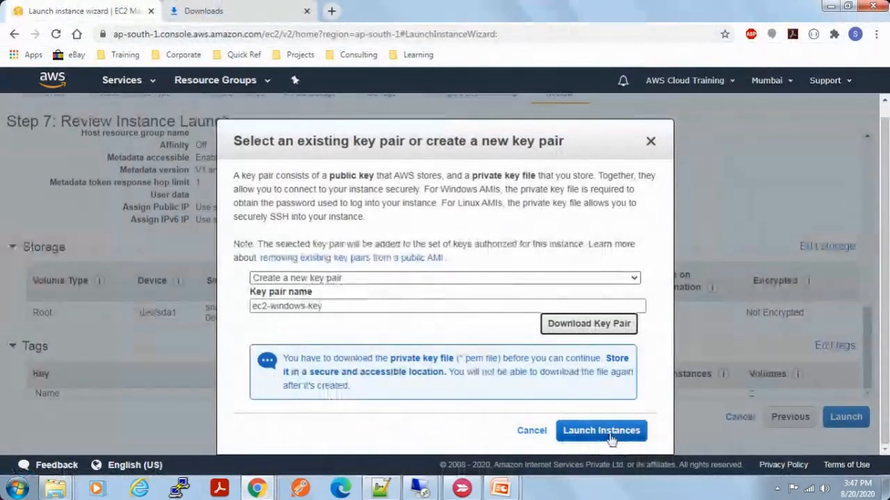
{"action": "left_click", "coordinate": [610, 434]}
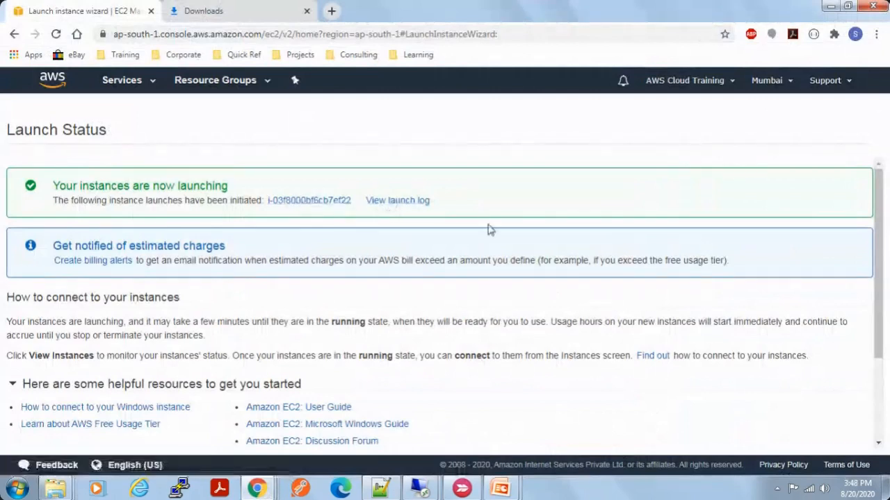
{"action": "scroll", "coordinate": [489, 229], "scroll_direction": "down", "scroll_amount": 3}
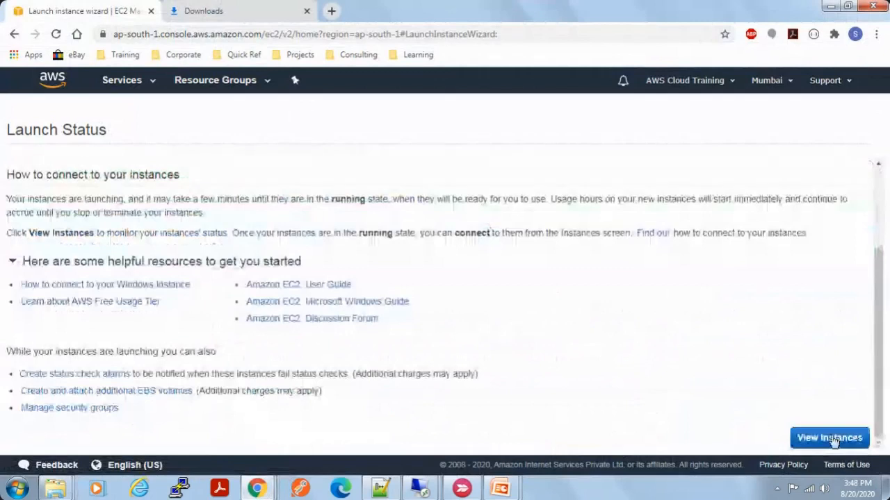
Step: View the launched instances and examine the ec2-windows instance's name, ID, type, availability zone and state
{"action": "left_click", "coordinate": [830, 438]}
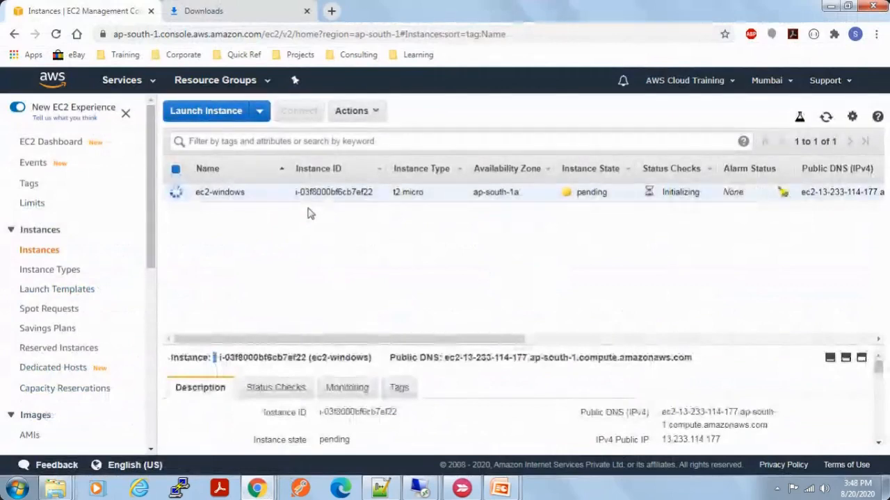
{"action": "left_click_drag", "start_coordinate": [244, 195], "coordinate": [198, 196]}
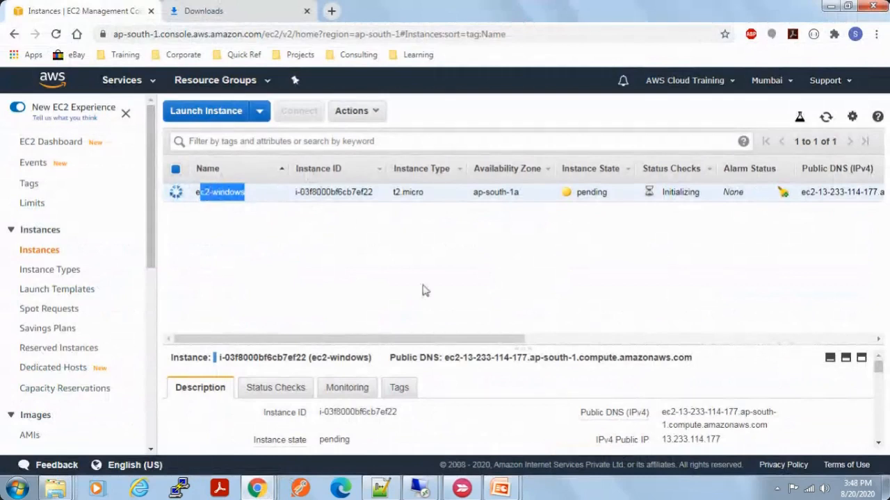
{"action": "left_click", "coordinate": [297, 197]}
{"action": "left_click_drag", "start_coordinate": [294, 197], "coordinate": [521, 195]}
{"action": "left_click", "coordinate": [478, 194]}
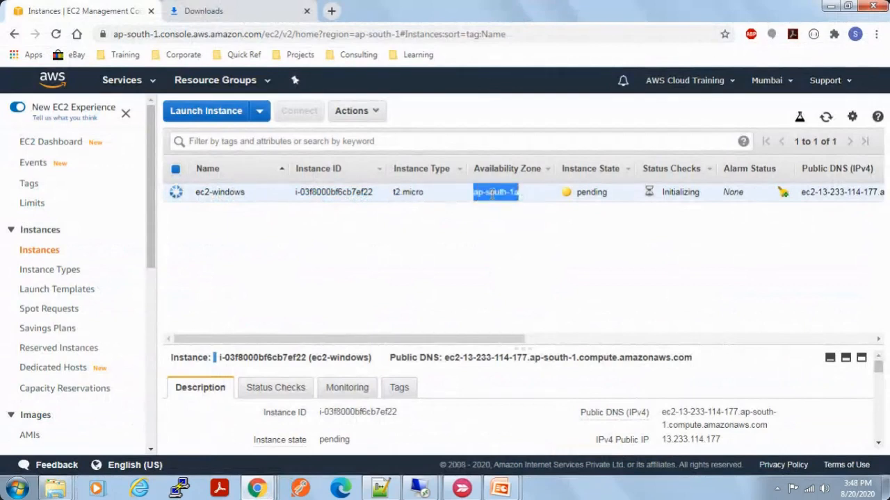
{"action": "left_click", "coordinate": [515, 193]}
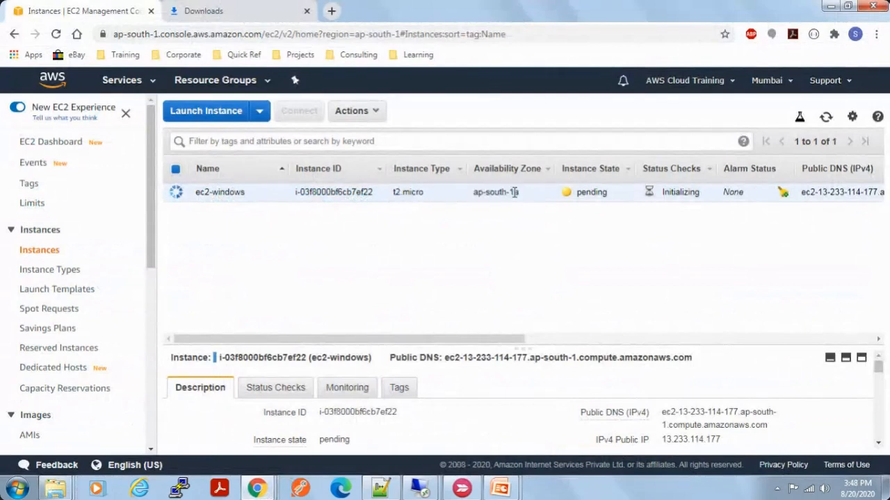
{"action": "left_click_drag", "start_coordinate": [515, 193], "coordinate": [473, 193]}
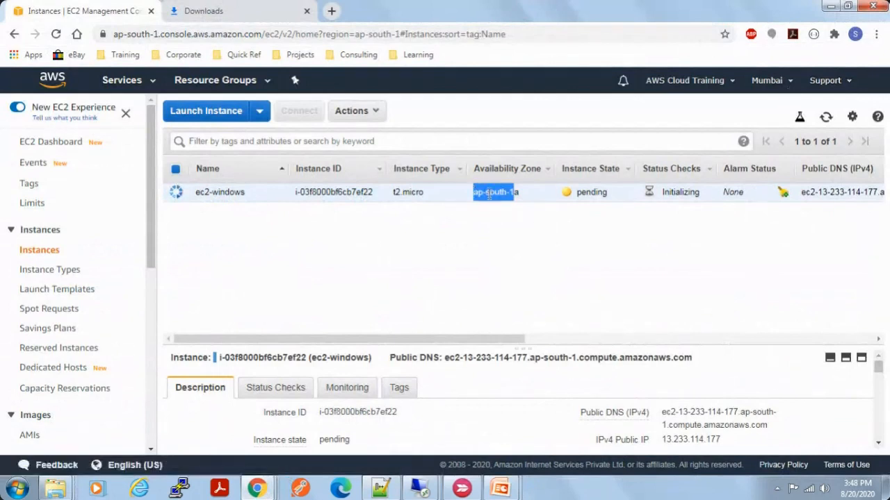
{"action": "left_click_drag", "start_coordinate": [520, 193], "coordinate": [512, 193]}
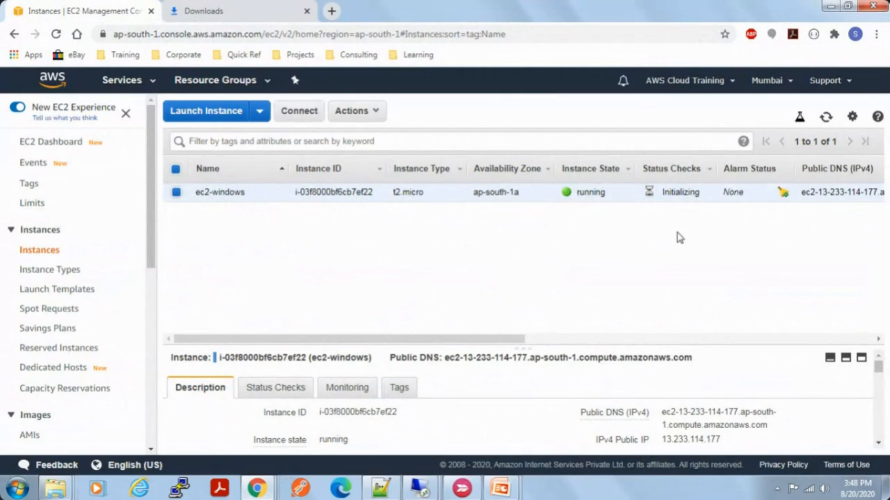
{"action": "left_click_drag", "start_coordinate": [606, 192], "coordinate": [584, 193]}
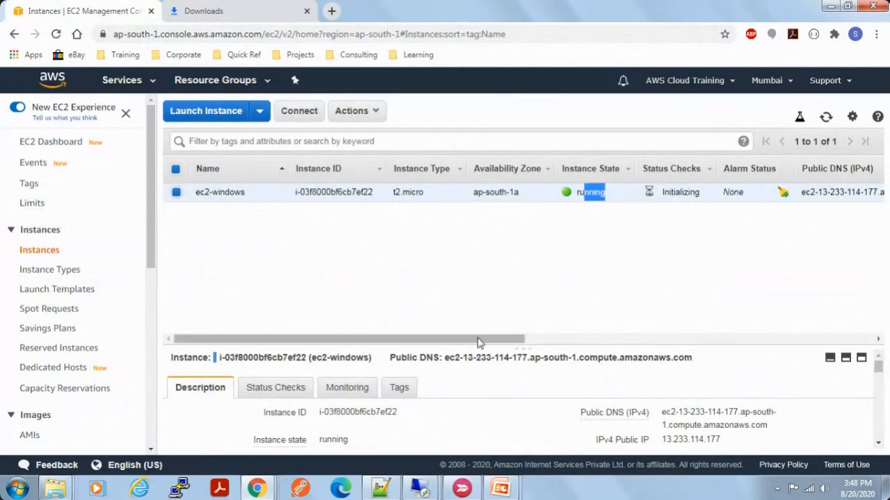
Step: Examine the ec2-windows instance's IPv4 public IP and key name in the instance list
{"action": "left_click_drag", "start_coordinate": [513, 345], "coordinate": [681, 344]}
{"action": "left_click_drag", "start_coordinate": [694, 192], "coordinate": [634, 191]}
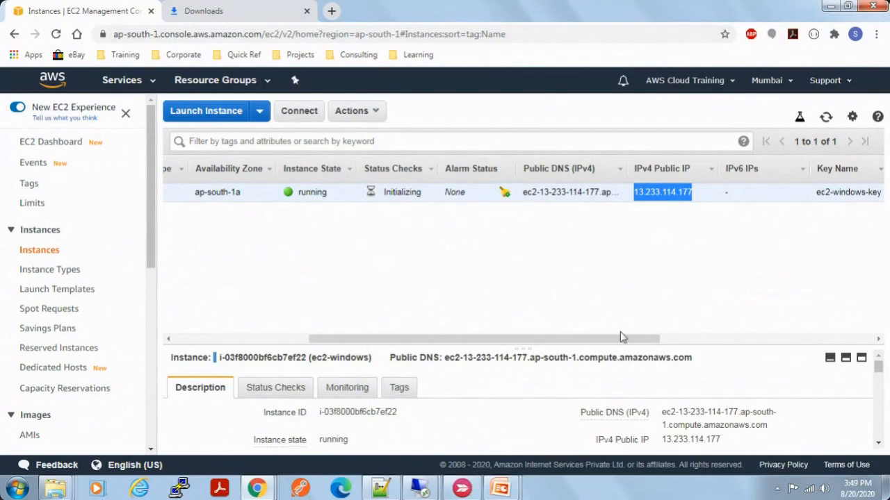
{"action": "left_click_drag", "start_coordinate": [649, 340], "coordinate": [798, 340]}
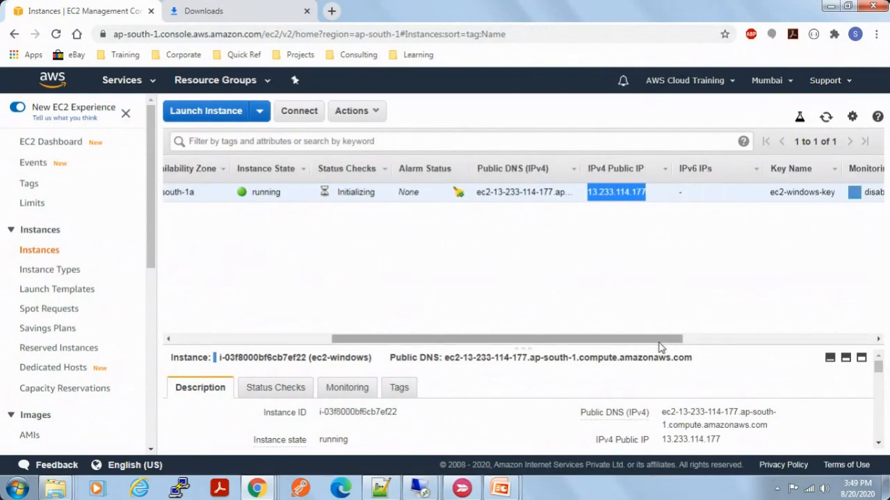
Step: Switch to PowerPoint to review the Instance Lifecycle slide, and return to the instance list in Chrome
{"action": "left_click", "coordinate": [505, 490]}
{"action": "left_click", "coordinate": [585, 433]}
{"action": "left_click", "coordinate": [529, 376]}
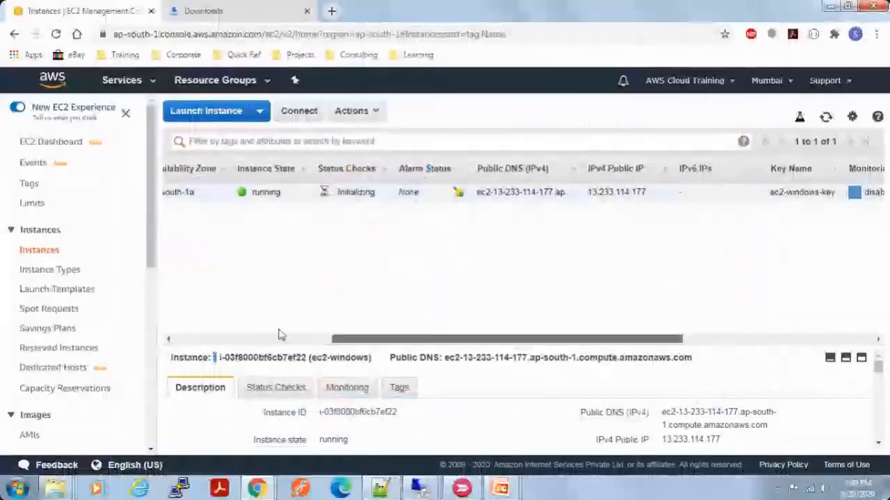
{"action": "left_click_drag", "start_coordinate": [412, 340], "coordinate": [255, 327]}
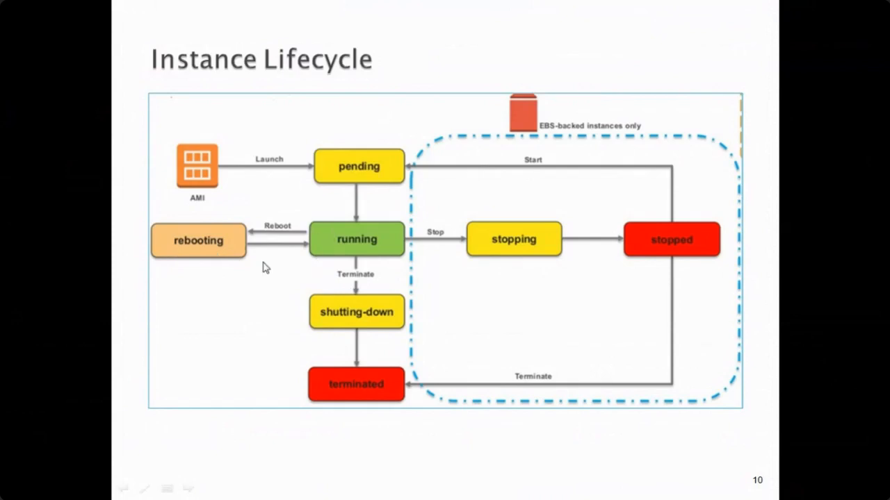
{"action": "key", "text": "alt+Tab"}
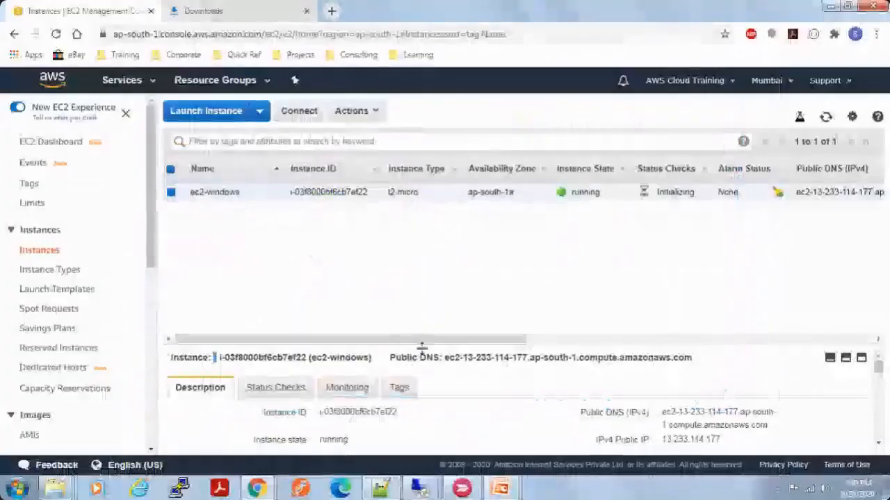
Step: Enlarge the instance's details pane and examine its instance ID, state, type, private IP and public IP
{"action": "left_click_drag", "start_coordinate": [419, 348], "coordinate": [419, 253]}
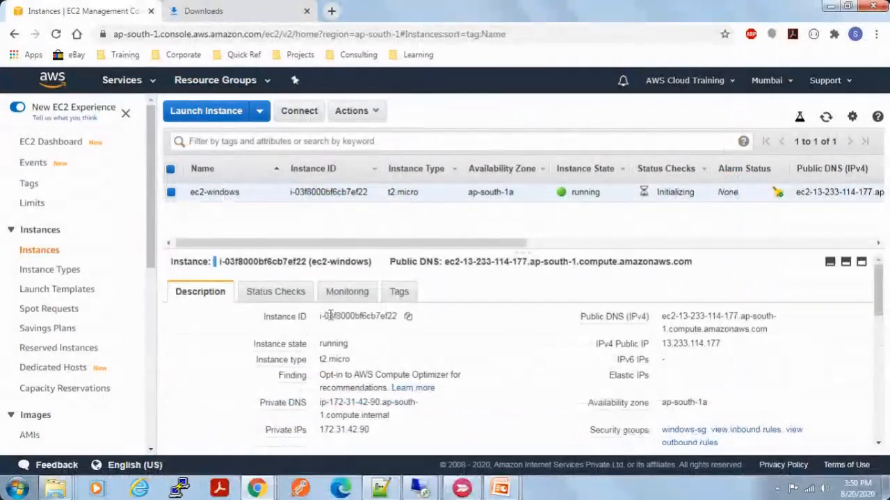
{"action": "left_click_drag", "start_coordinate": [329, 316], "coordinate": [394, 317]}
{"action": "left_click_drag", "start_coordinate": [327, 344], "coordinate": [394, 371]}
{"action": "scroll", "coordinate": [457, 391], "scroll_direction": "down", "scroll_amount": 1}
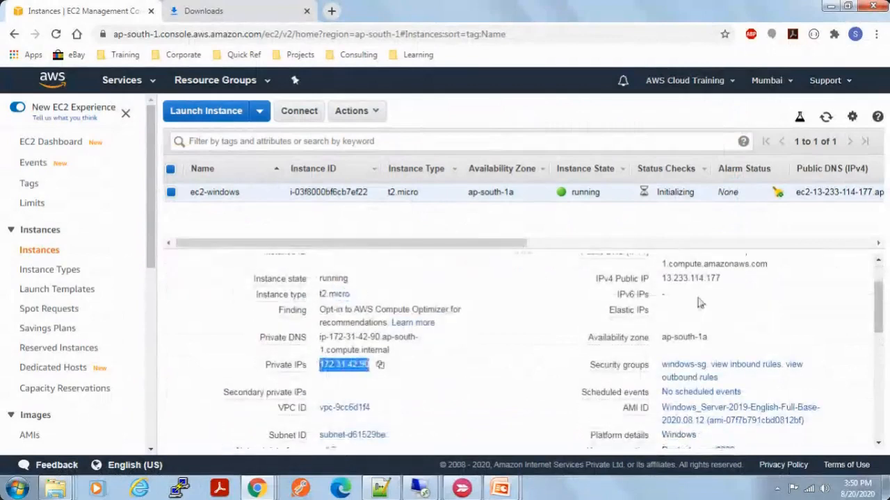
{"action": "left_click_drag", "start_coordinate": [662, 278], "coordinate": [720, 277]}
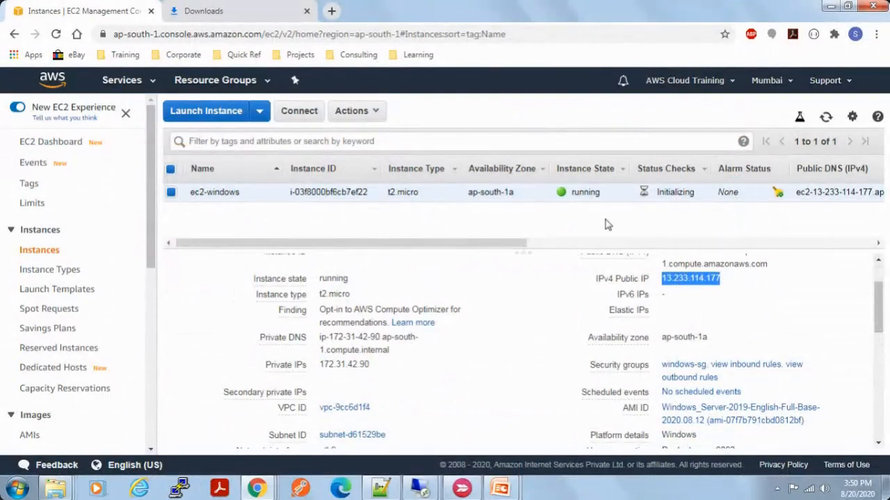
{"action": "left_click", "coordinate": [741, 302]}
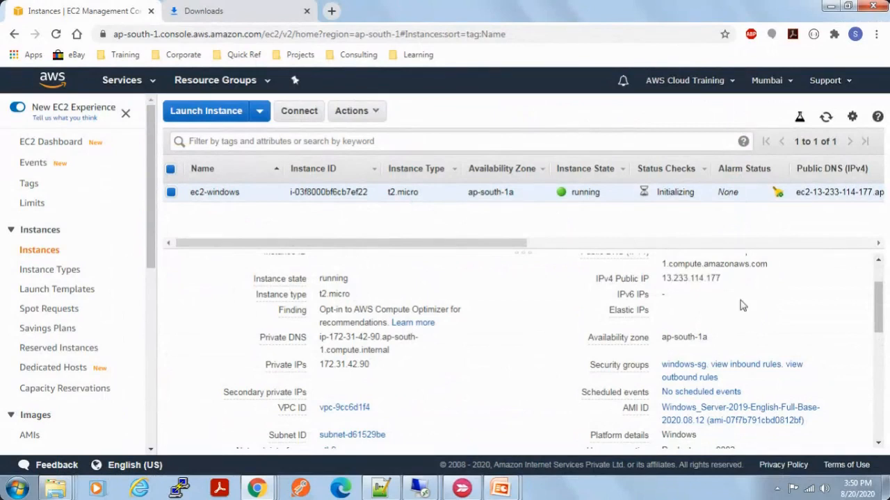
Step: Examine the AMI ID, VPC ID and remaining description details of the ec2-windows instance
{"action": "scroll", "coordinate": [742, 306], "scroll_direction": "up", "scroll_amount": 1}
{"action": "scroll", "coordinate": [784, 356], "scroll_direction": "down", "scroll_amount": 2}
{"action": "scroll", "coordinate": [495, 366], "scroll_direction": "down", "scroll_amount": 1}
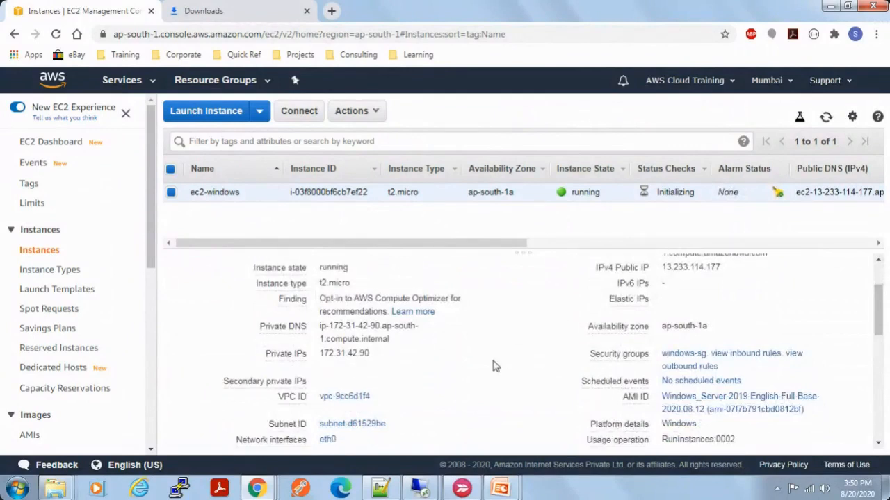
{"action": "scroll", "coordinate": [494, 366], "scroll_direction": "down", "scroll_amount": 2}
{"action": "left_click_drag", "start_coordinate": [812, 360], "coordinate": [664, 343]}
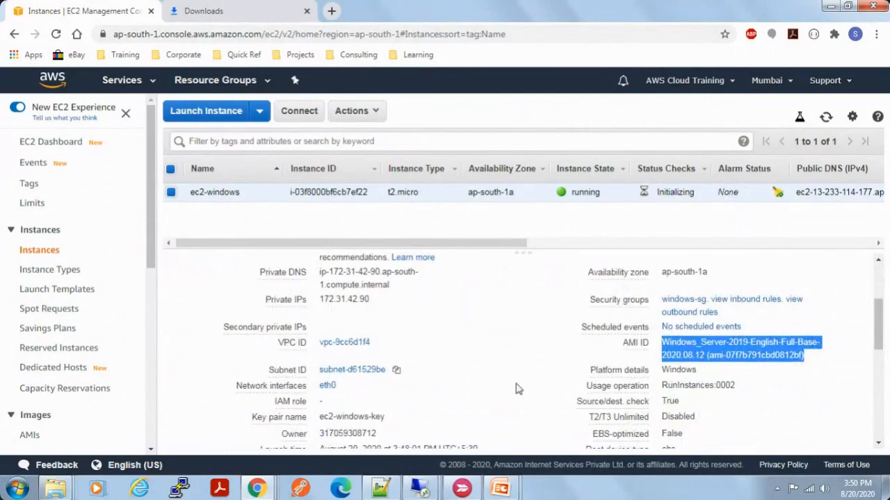
{"action": "left_click_drag", "start_coordinate": [376, 344], "coordinate": [316, 345]}
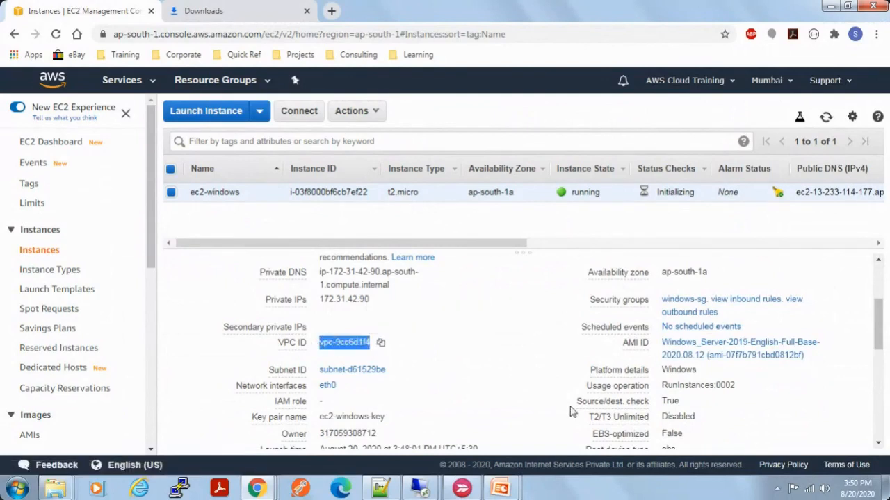
{"action": "scroll", "coordinate": [570, 412], "scroll_direction": "down", "scroll_amount": 1}
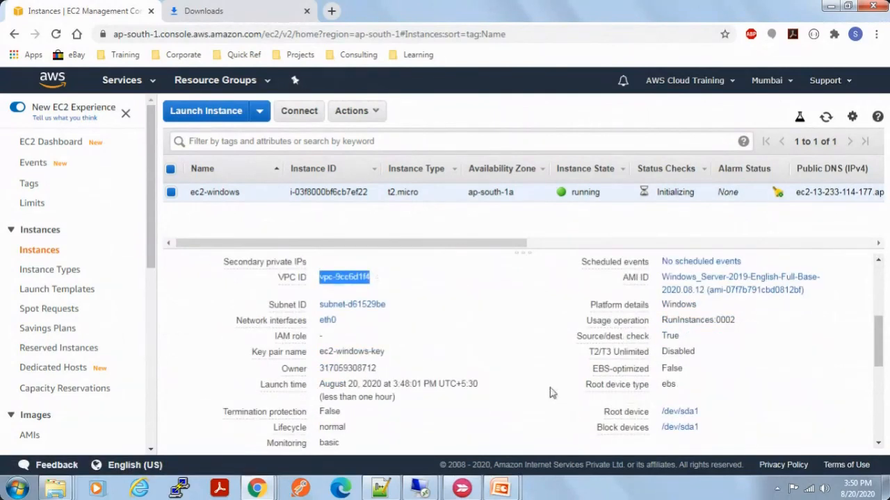
{"action": "scroll", "coordinate": [695, 351], "scroll_direction": "up", "scroll_amount": 1}
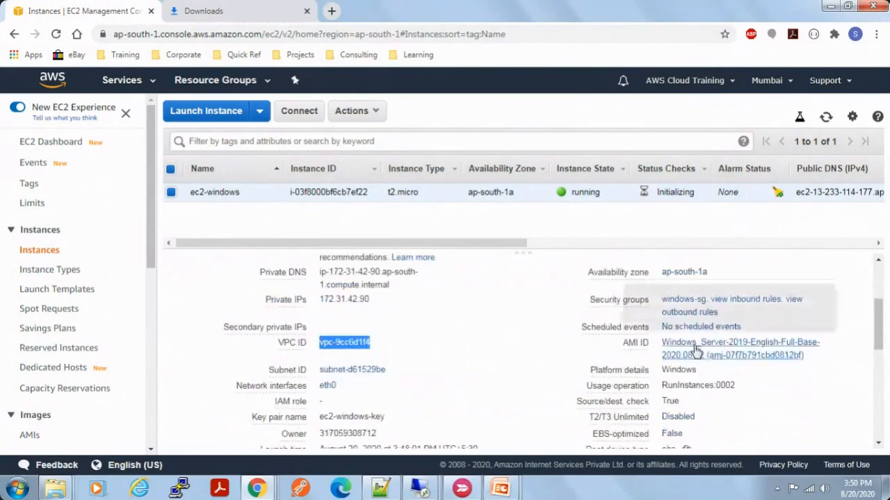
Step: Open the instance's windows-sg security group and examine its outbound rules
{"action": "left_click", "coordinate": [684, 301]}
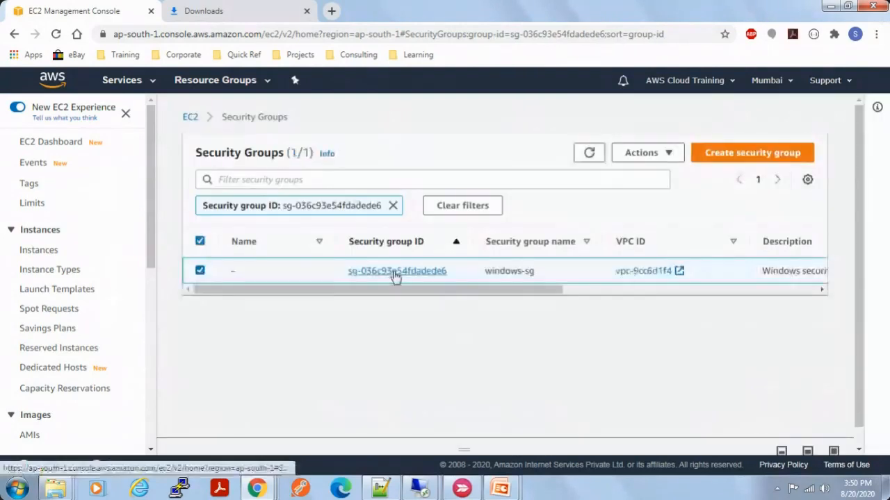
{"action": "left_click", "coordinate": [394, 272]}
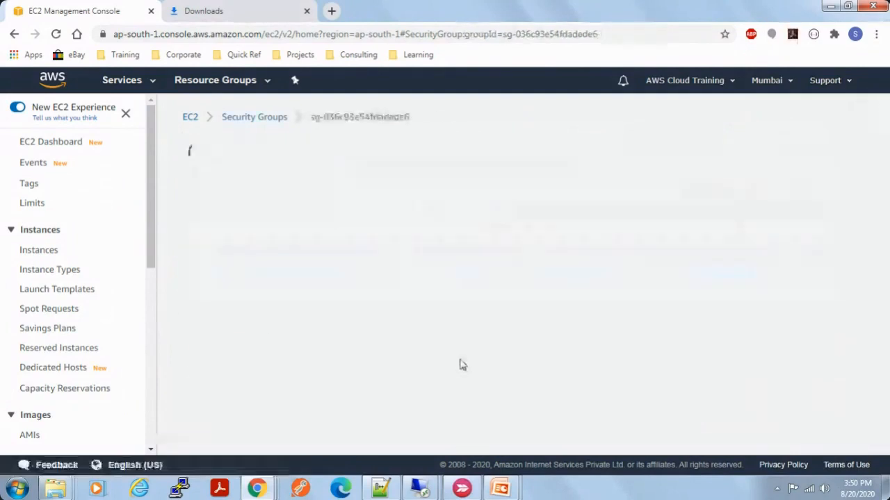
{"action": "scroll", "coordinate": [461, 365], "scroll_direction": "down", "scroll_amount": 1}
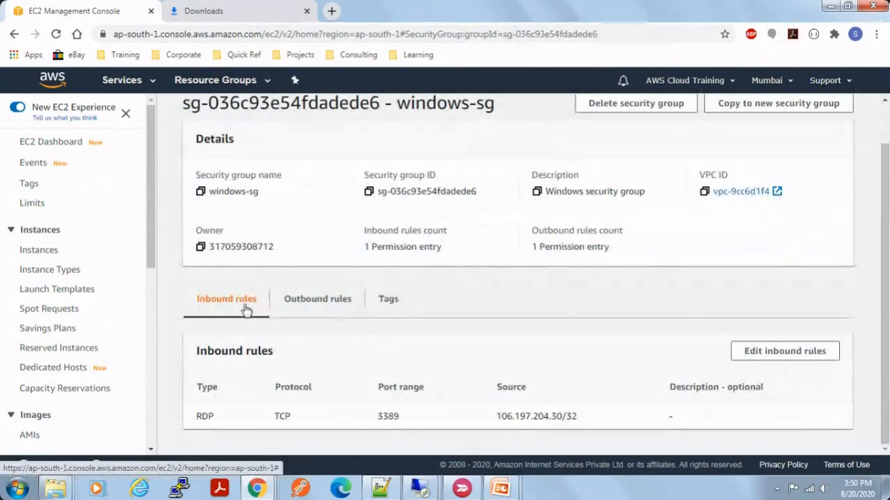
{"action": "left_click", "coordinate": [329, 308]}
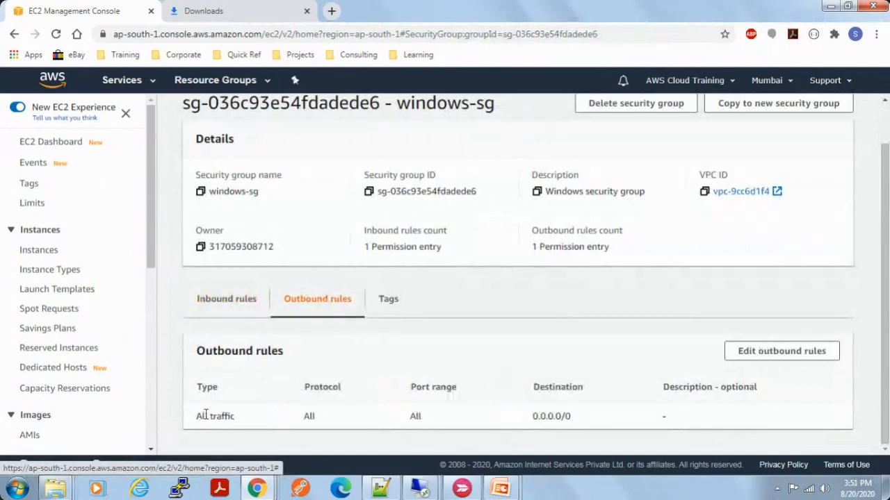
{"action": "left_click_drag", "start_coordinate": [201, 415], "coordinate": [563, 415]}
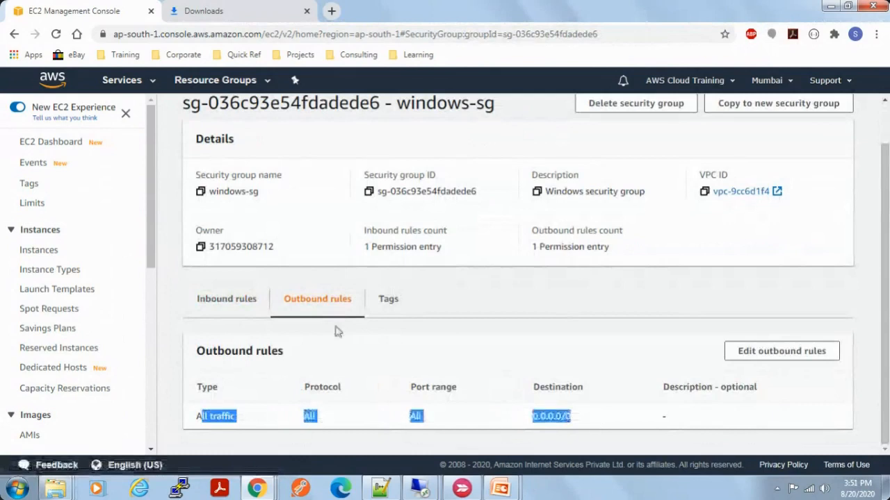
Step: Examine the type, protocol and source of the windows-sg security group's inbound rule
{"action": "left_click", "coordinate": [232, 305]}
{"action": "double_click", "coordinate": [203, 417]}
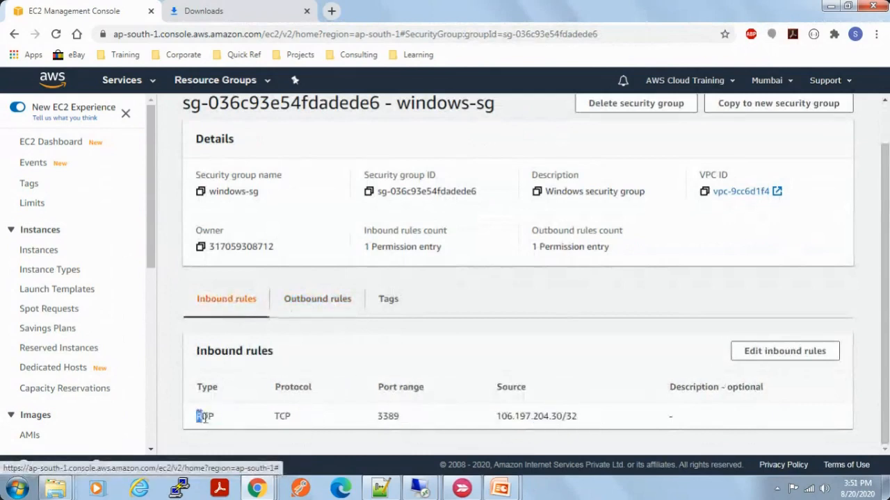
{"action": "left_click_drag", "start_coordinate": [277, 419], "coordinate": [290, 418]}
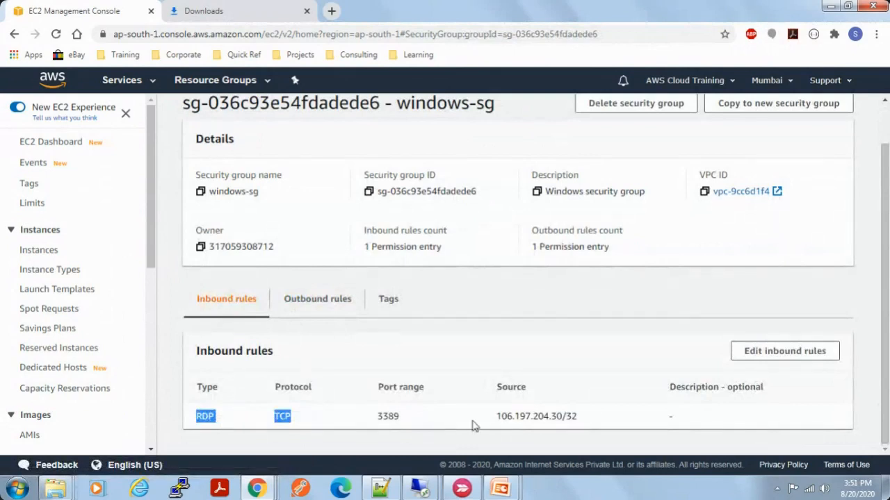
{"action": "left_click_drag", "start_coordinate": [497, 417], "coordinate": [578, 418]}
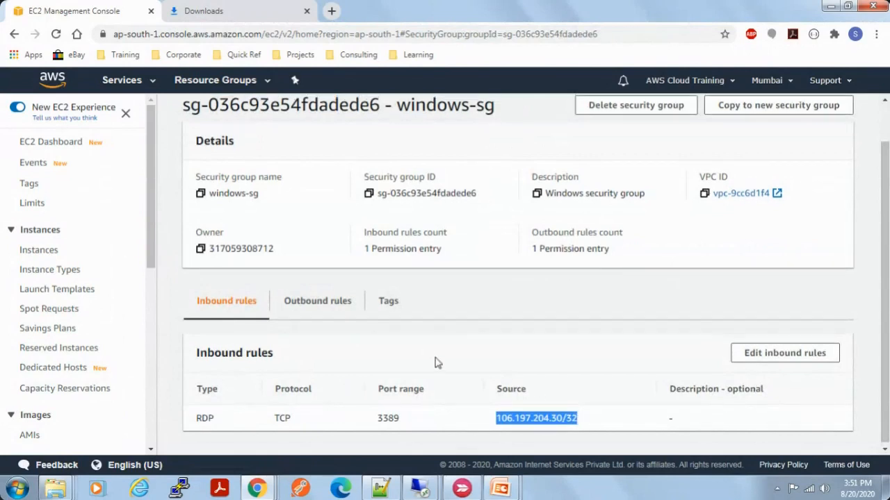
{"action": "scroll", "coordinate": [436, 362], "scroll_direction": "up", "scroll_amount": 1}
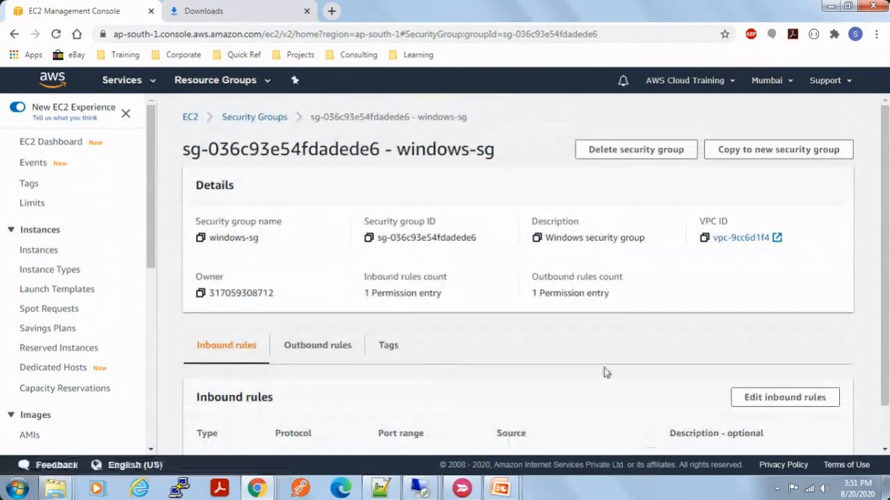
Step: Return to the EC2 dashboard and open the list of running instances
{"action": "left_click", "coordinate": [156, 83]}
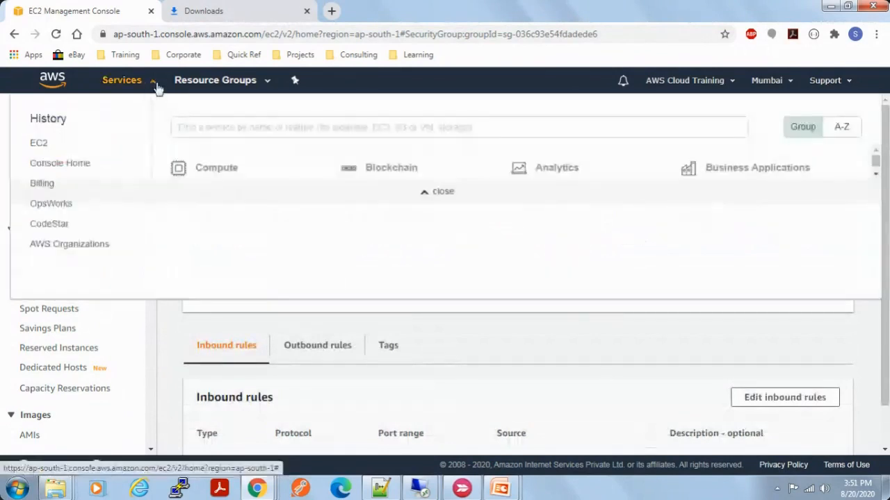
{"action": "left_click", "coordinate": [41, 143]}
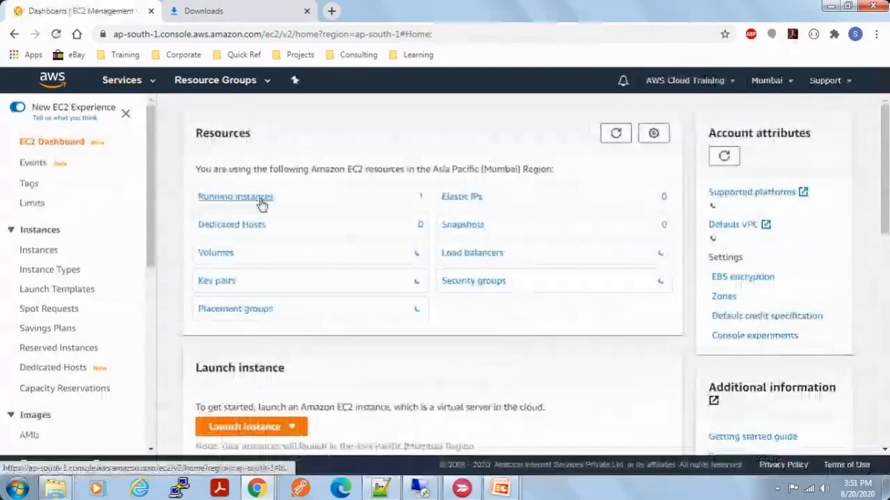
{"action": "left_click", "coordinate": [262, 202]}
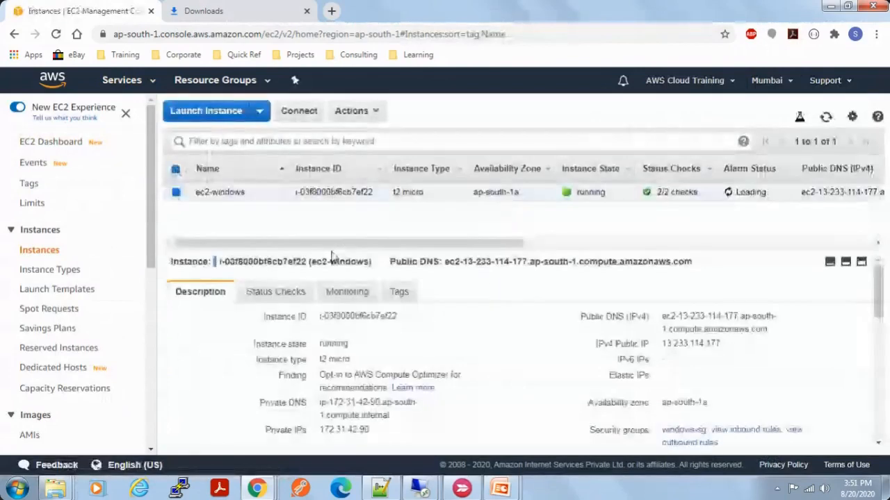
Step: Open the connection details for the ec2-windows instance and select its public DNS address
{"action": "left_click", "coordinate": [300, 112]}
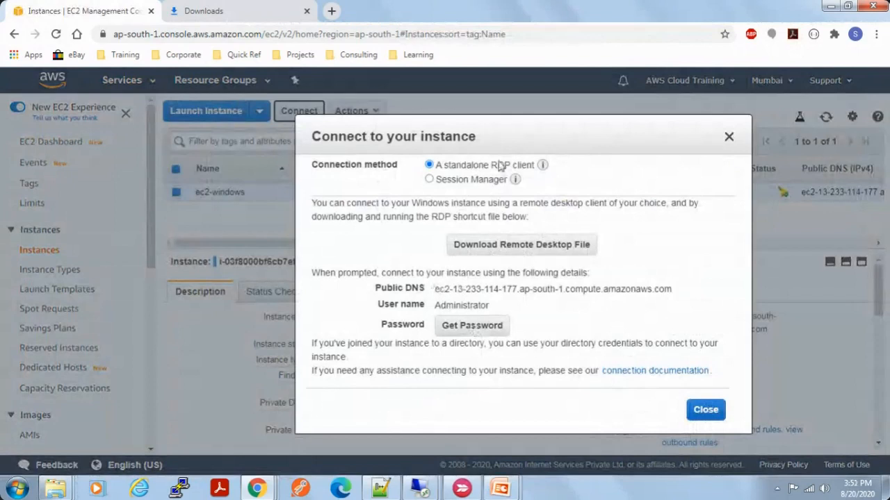
{"action": "left_click_drag", "start_coordinate": [527, 132], "coordinate": [245, 202]}
{"action": "left_click_drag", "start_coordinate": [395, 307], "coordinate": [634, 314]}
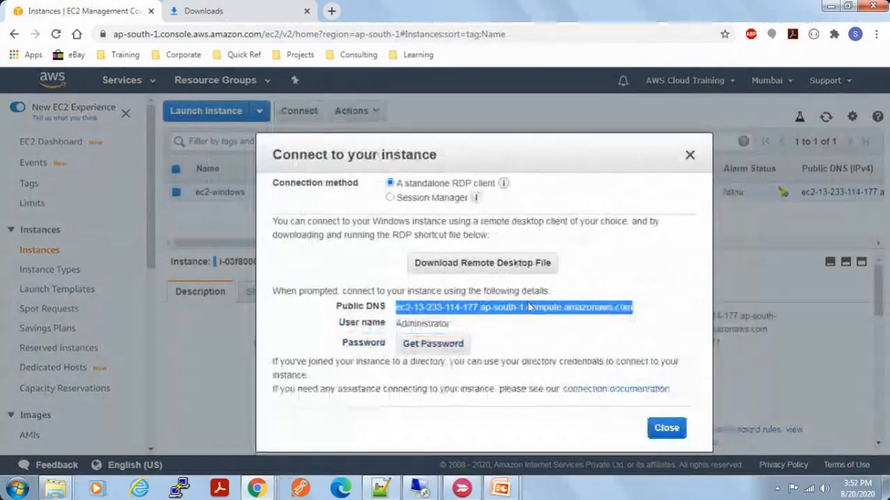
Step: Highlight the public DNS address and the user name in the ec2-windows connection details to review them
{"action": "left_click", "coordinate": [397, 307]}
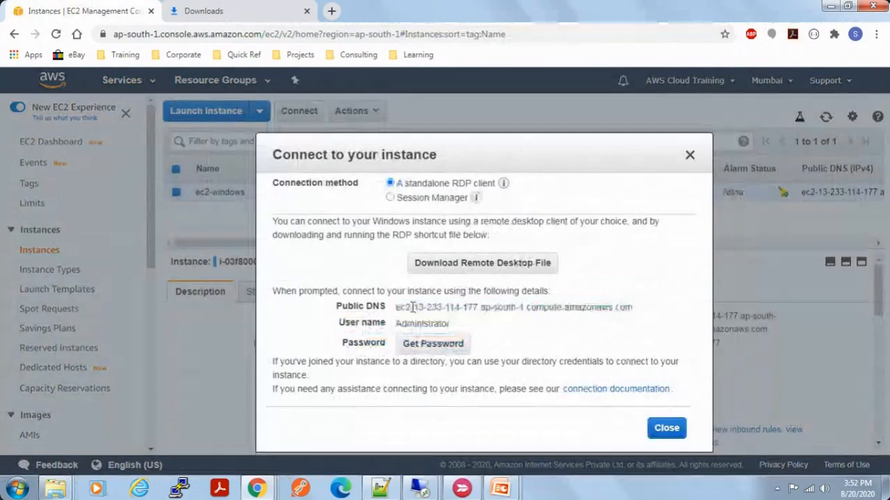
{"action": "left_click_drag", "start_coordinate": [397, 307], "coordinate": [629, 307]}
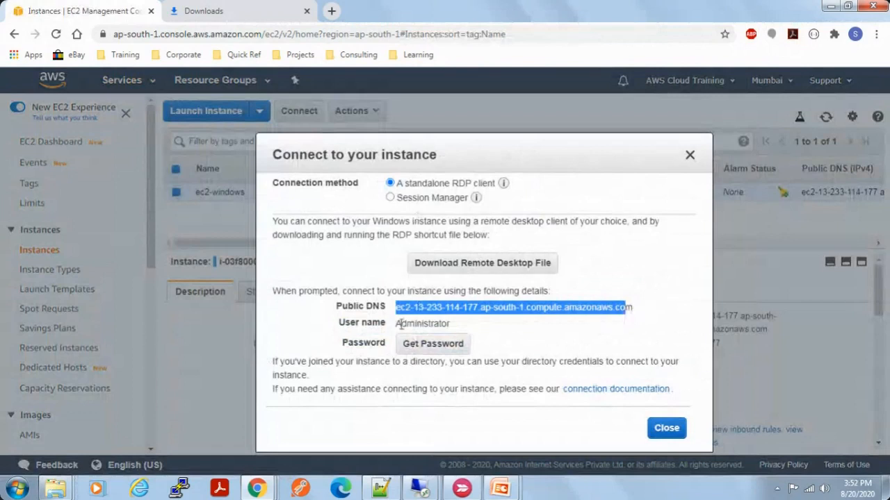
{"action": "left_click_drag", "start_coordinate": [396, 323], "coordinate": [451, 325]}
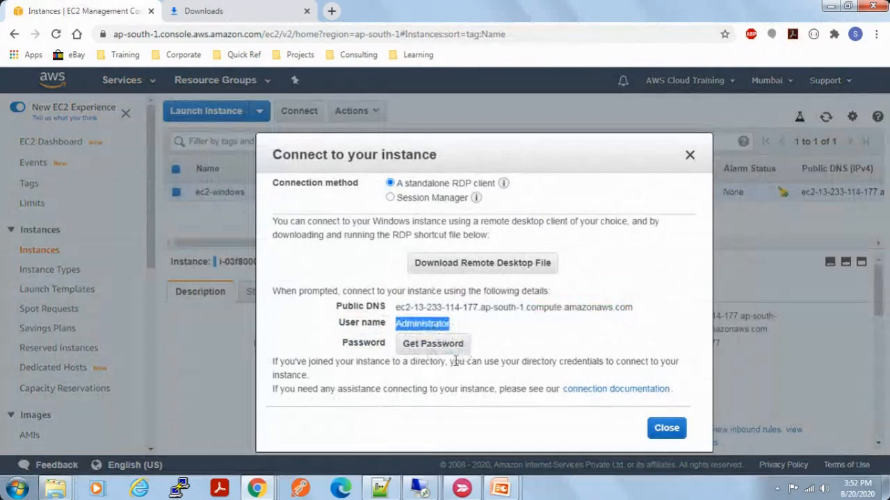
Step: Start retrieving the instance password and load the key pair file ec2-windows-key.pem from the user's Downloads folder
{"action": "left_click", "coordinate": [441, 346]}
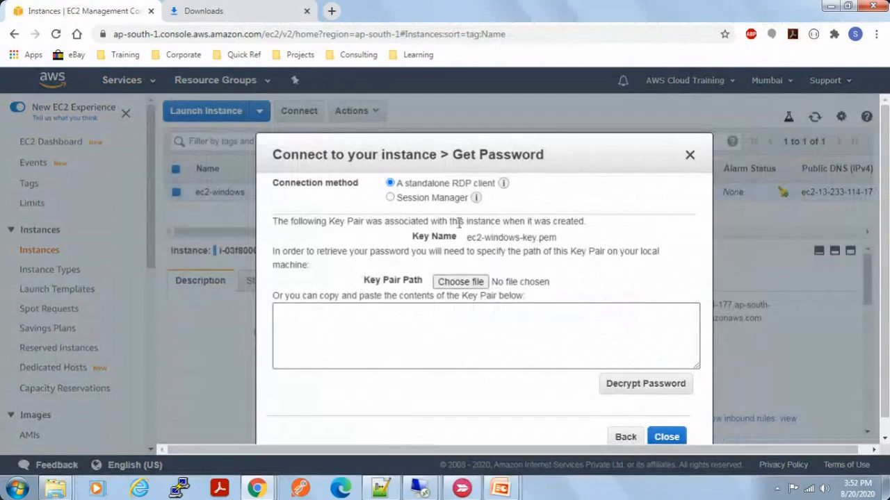
{"action": "left_click", "coordinate": [469, 285]}
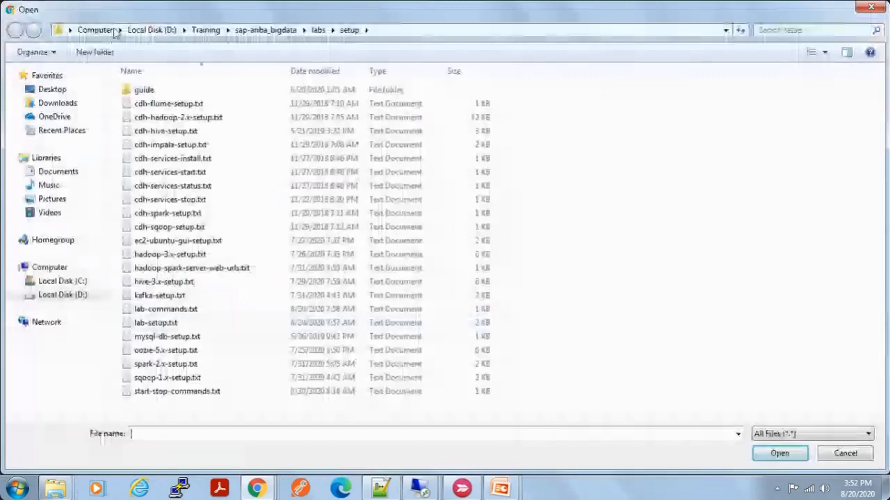
{"action": "left_click", "coordinate": [95, 30]}
{"action": "double_click", "coordinate": [184, 103]}
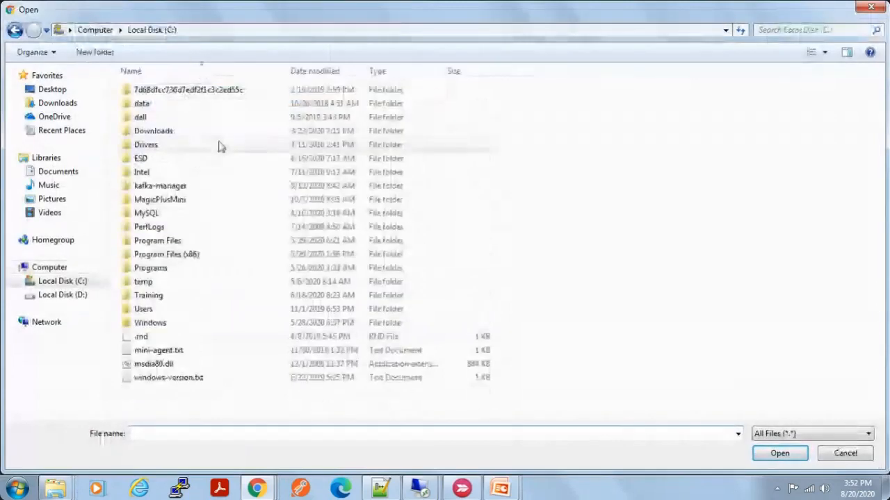
{"action": "left_click", "coordinate": [207, 257]}
{"action": "key", "text": "u"}
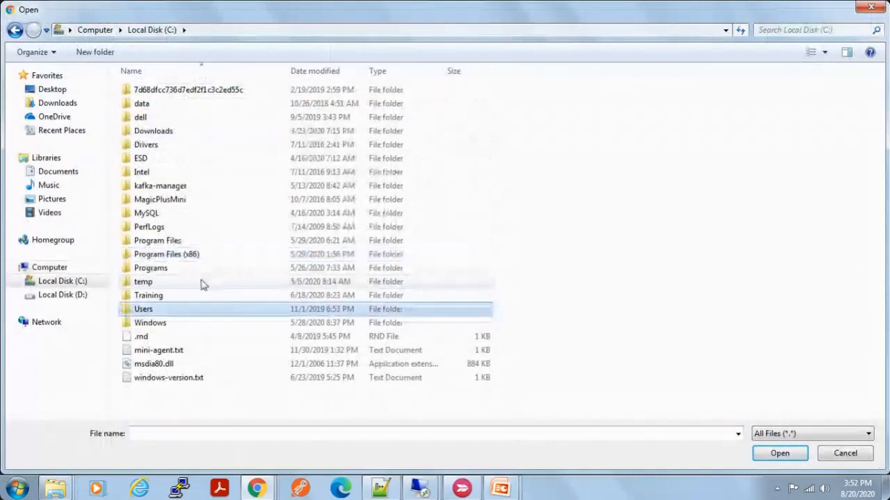
{"action": "key", "text": "Return"}
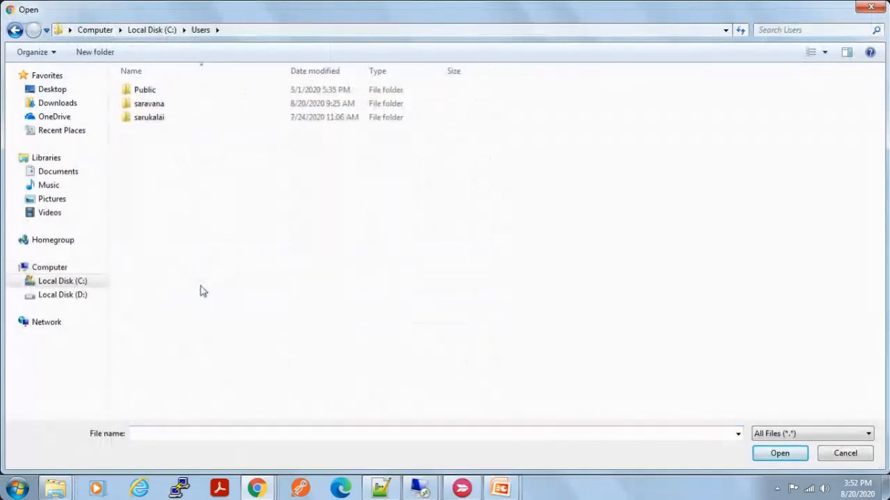
{"action": "key", "text": "s"}
{"action": "key", "text": "Return"}
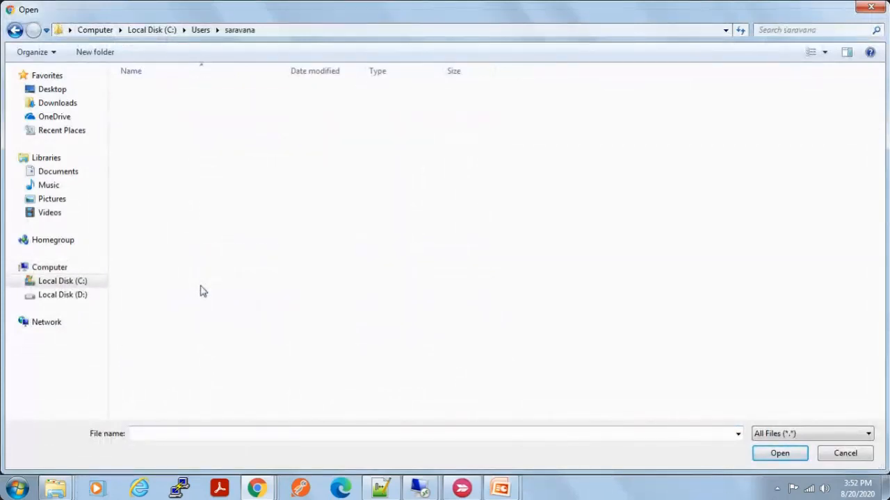
{"action": "type", "text": "down"}
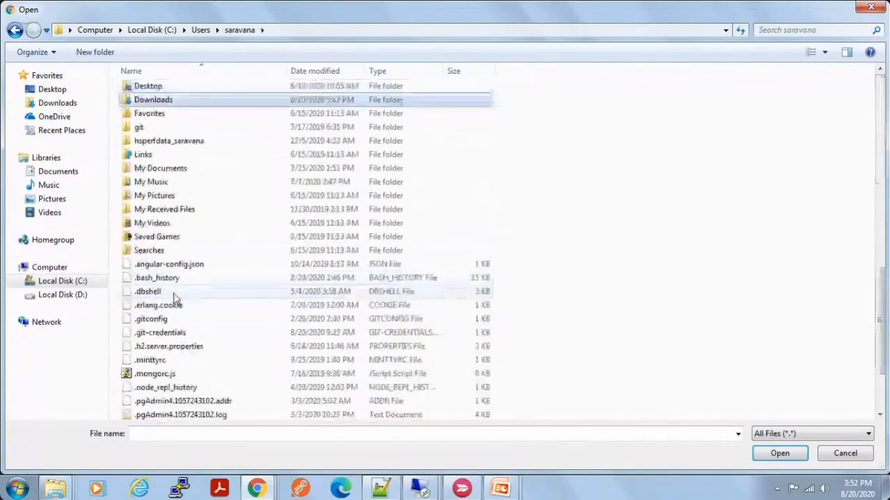
{"action": "key", "text": "Return"}
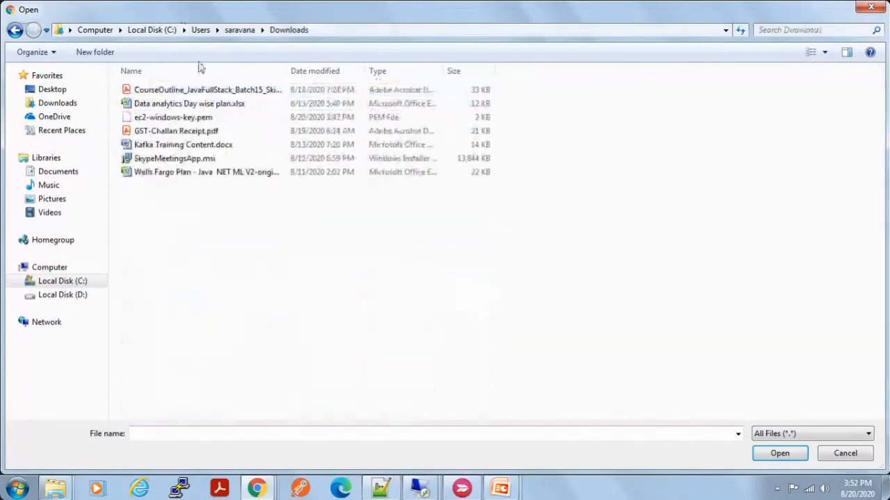
{"action": "type", "text": "ec2-windows-key.pem"}
{"action": "left_click", "coordinate": [793, 459]}
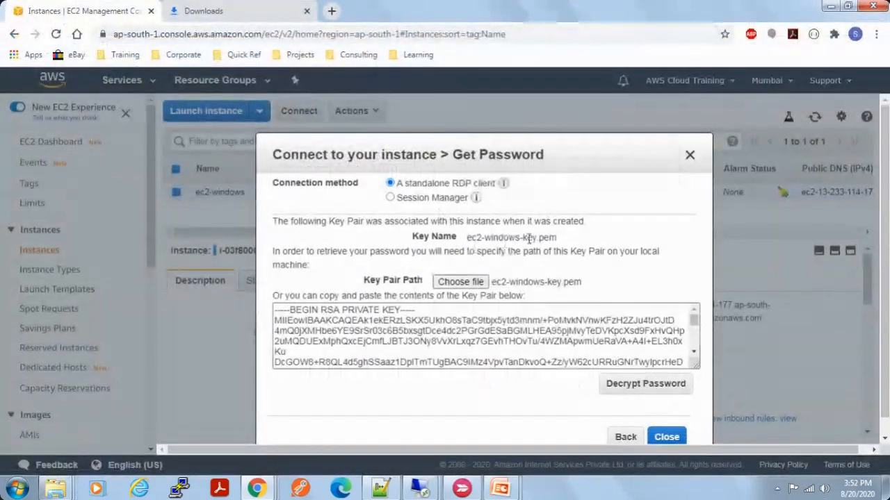
Step: Decrypt the instance's administrator password with the loaded key pair and copy the password
{"action": "left_click", "coordinate": [645, 384]}
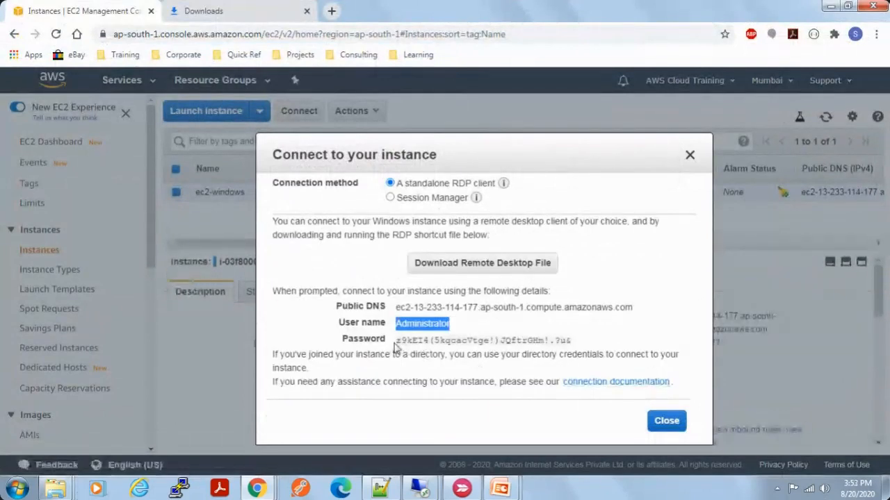
{"action": "left_click_drag", "start_coordinate": [396, 340], "coordinate": [571, 340]}
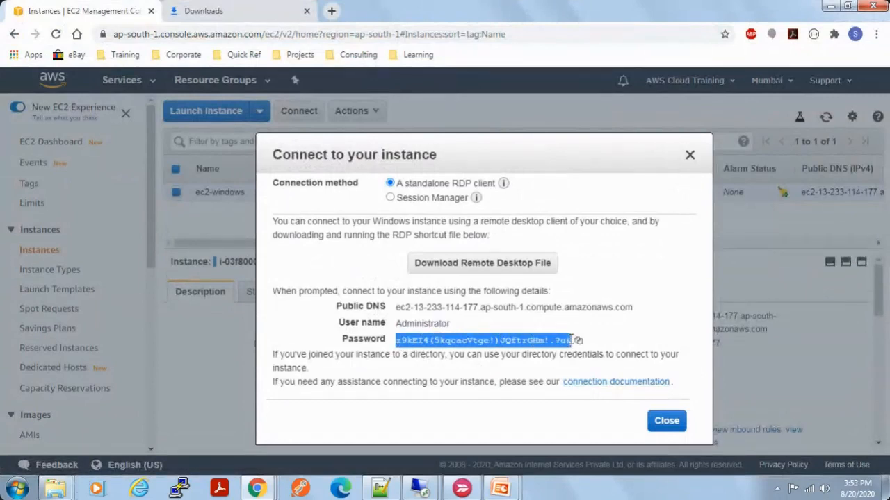
{"action": "right_click", "coordinate": [528, 341]}
{"action": "left_click", "coordinate": [549, 352]}
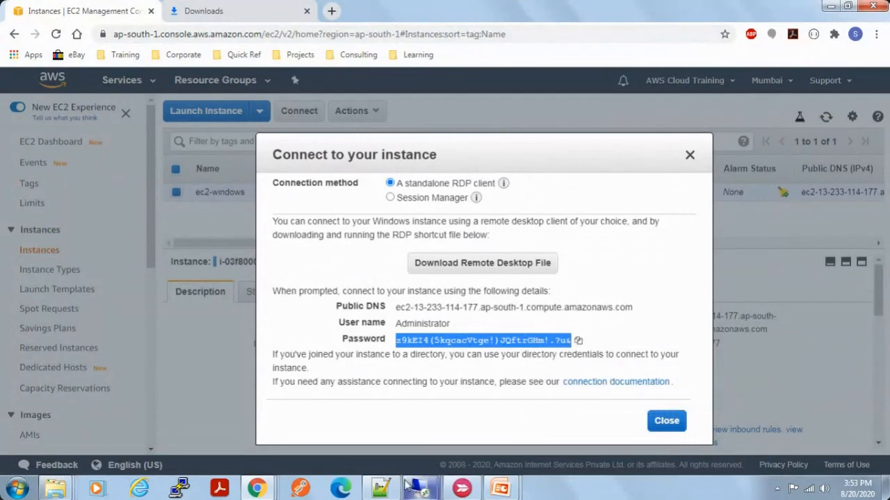
Step: Switch to Notepad++ and paste the copied administrator password into a new document
{"action": "key", "text": "super"}
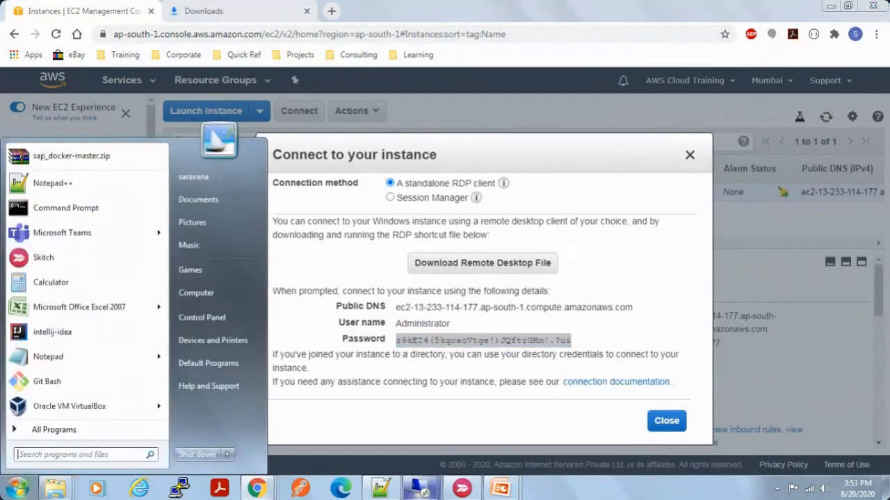
{"action": "type", "text": "note"}
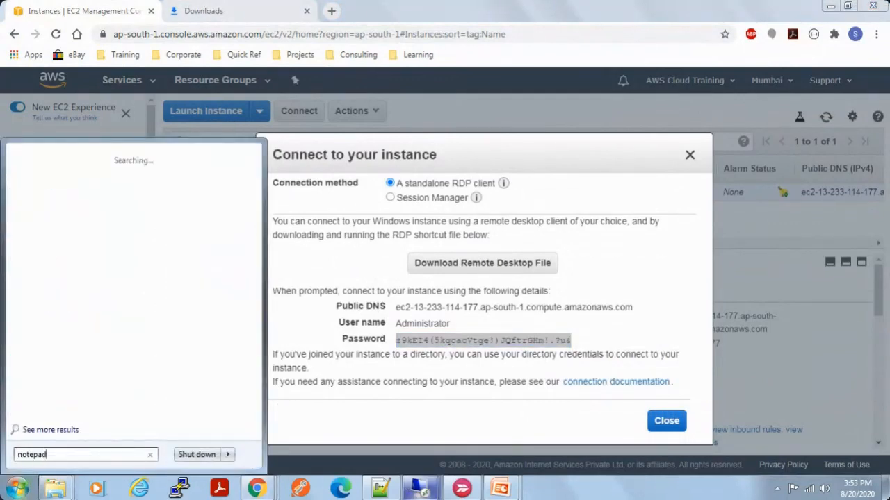
{"action": "type", "text": "pad"}
{"action": "key", "text": "Return"}
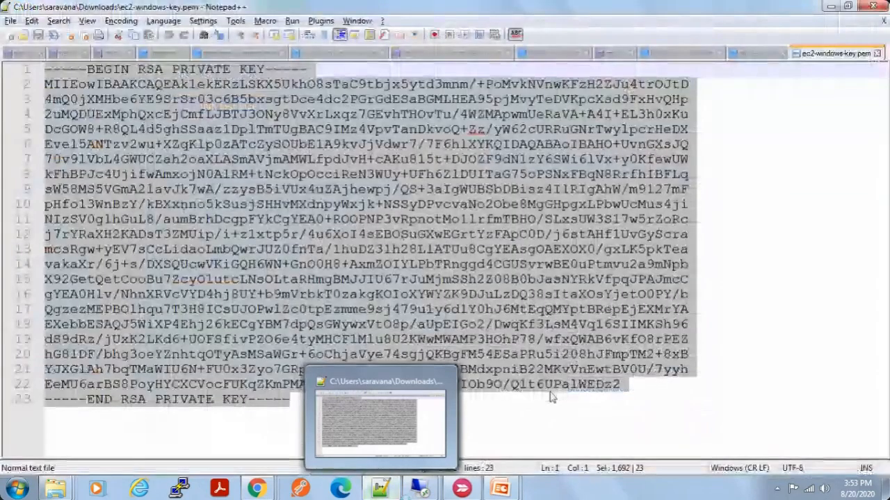
{"action": "key", "text": "ctrl+n"}
{"action": "key", "text": "ctrl+v"}
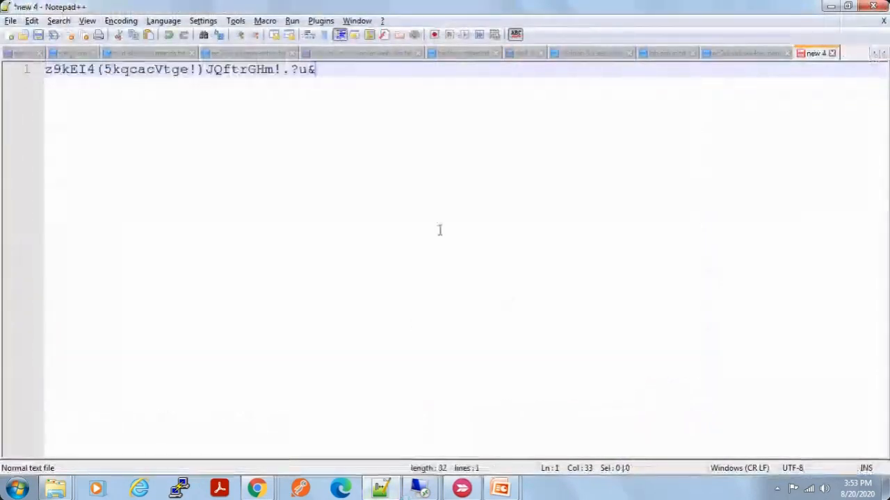
Step: Add blank lines above and below the pasted password, removing any stray character in front of it
{"action": "key", "text": "Return"}
{"action": "key", "text": "Return"}
{"action": "key", "text": "Up"}
{"action": "key", "text": "Up"}
Step: Enter the user name Administrator on a new line directly above the password
{"action": "key", "text": "Return"}
{"action": "type", "text": "\\"}
{"action": "key", "text": "Up"}
{"action": "key", "text": "alt"}
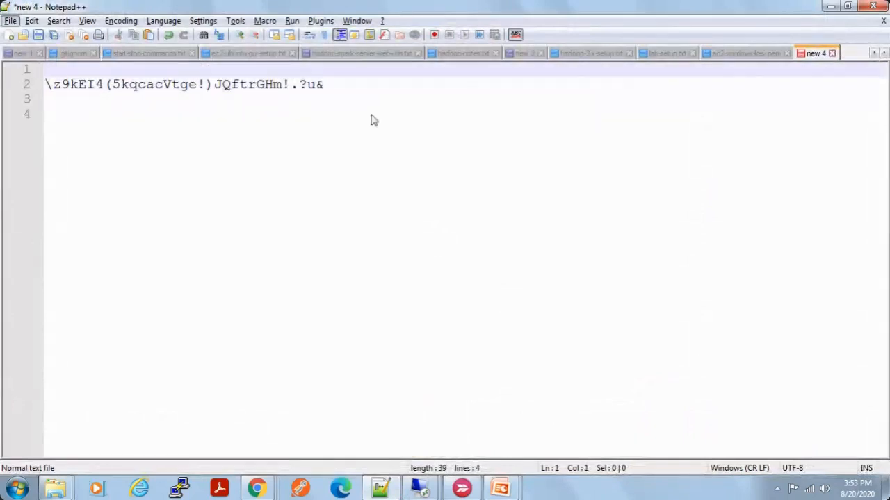
{"action": "key", "text": "Escape"}
{"action": "key", "text": "Down"}
{"action": "key", "text": "Right"}
{"action": "key", "text": "BackSpace"}
{"action": "key", "text": "Return"}
{"action": "key", "text": "Up"}
{"action": "type", "text": "Admin"}
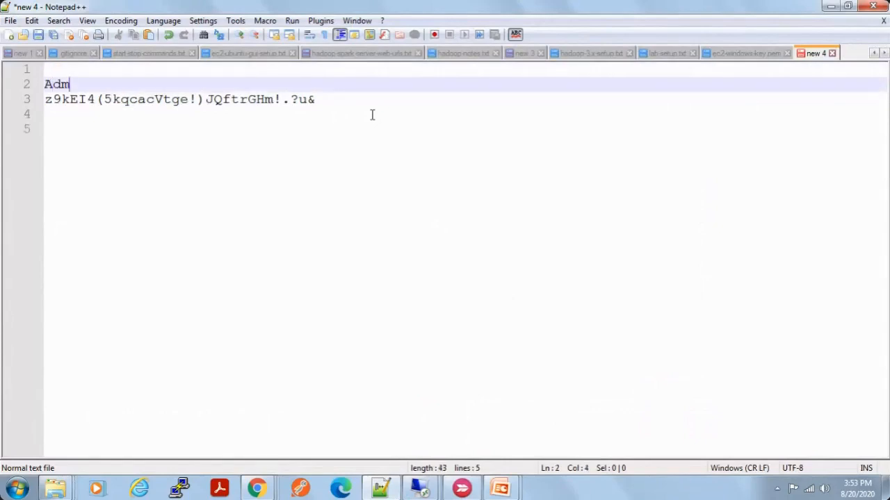
{"action": "key", "text": "BackSpace"}
{"action": "type", "text": "istst"}
{"action": "key", "text": "BackSpace"}
{"action": "key", "text": "BackSpace"}
{"action": "key", "text": "BackSpace"}
{"action": "type", "text": "rrator"}
{"action": "key", "text": "Up"}
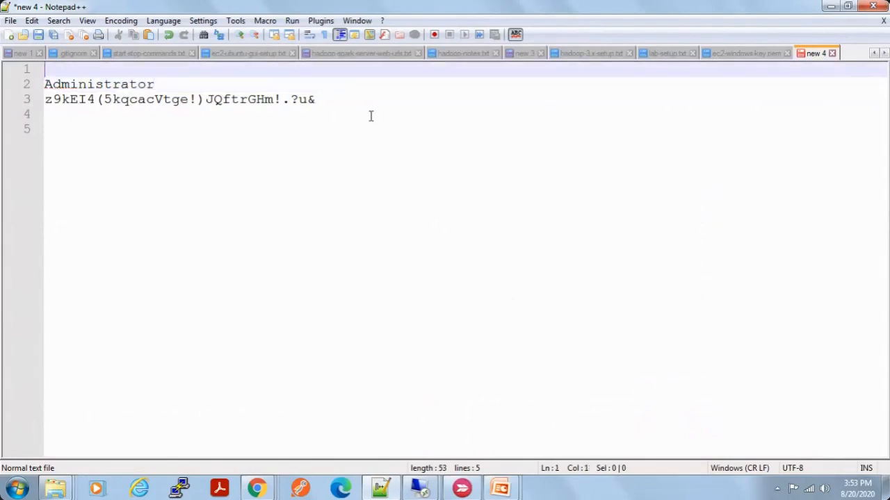
Step: Copy the public DNS address from the instance's connection details into the Notepad++ notes, above the user name
{"action": "key", "text": "Return"}
{"action": "key", "text": "alt+Tab"}
{"action": "left_click", "coordinate": [633, 308]}
{"action": "left_click_drag", "start_coordinate": [633, 308], "coordinate": [394, 309]}
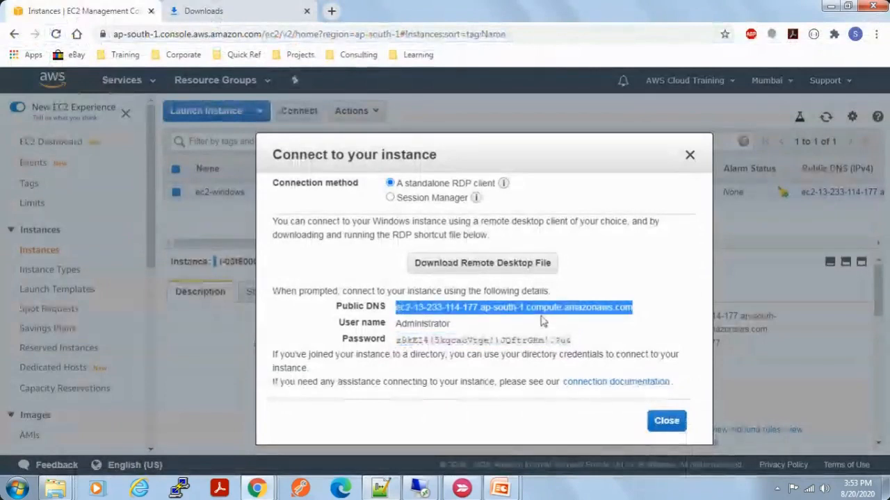
{"action": "key", "text": "ctrl+c"}
{"action": "key", "text": "alt+Tab"}
{"action": "key", "text": "ctrl+v"}
Step: Download the instance's Remote Desktop file, try to connect with it, and close the connection details
{"action": "key", "text": "alt+Tab"}
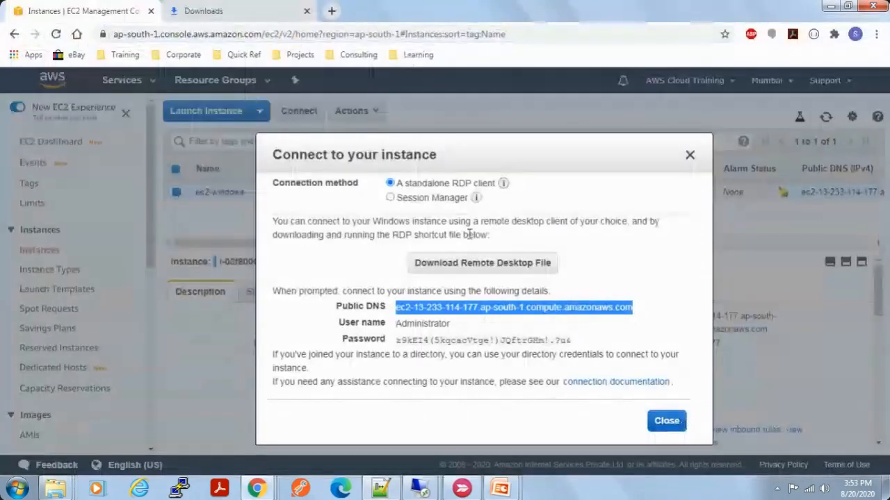
{"action": "left_click", "coordinate": [478, 270]}
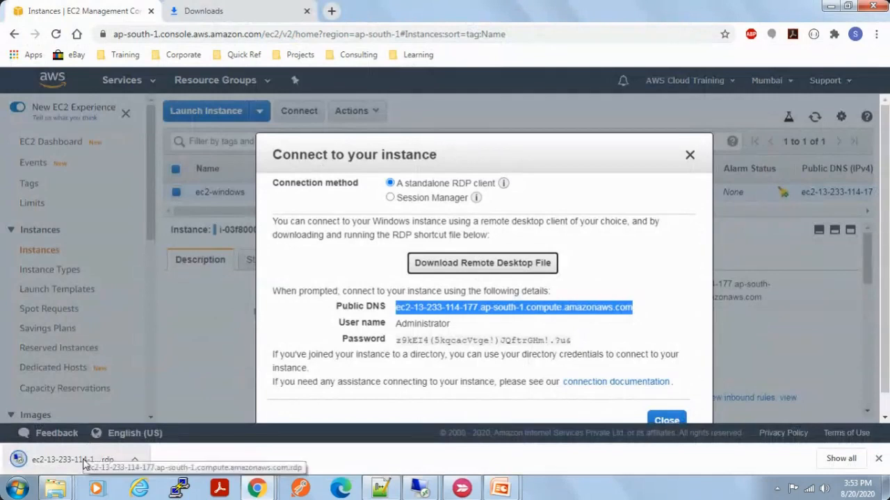
{"action": "left_click", "coordinate": [71, 464]}
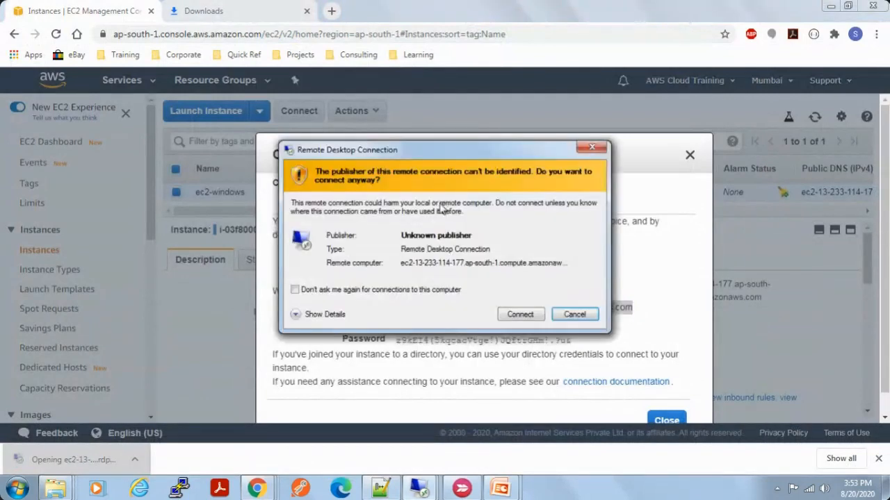
{"action": "left_click", "coordinate": [520, 314]}
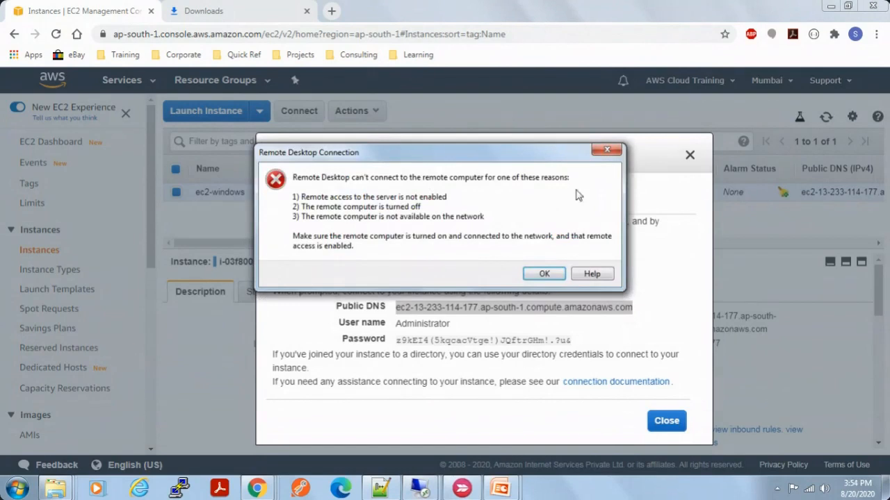
{"action": "left_click", "coordinate": [544, 274]}
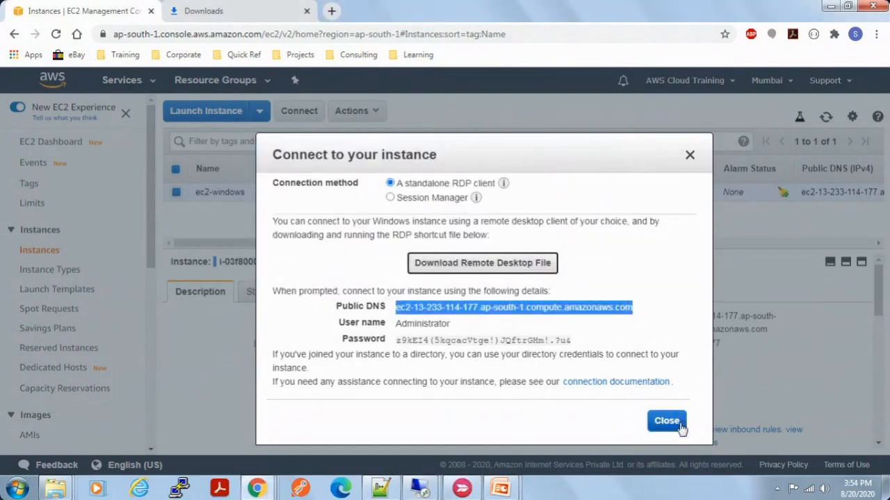
{"action": "left_click", "coordinate": [666, 422]}
Step: Copy the IPv4 public IP from the ec2-windows instance's description
{"action": "left_click_drag", "start_coordinate": [721, 345], "coordinate": [657, 349]}
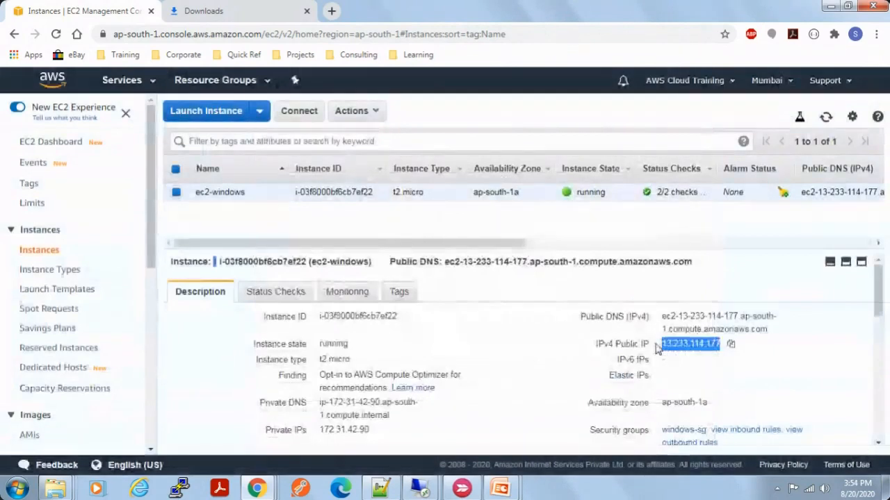
{"action": "right_click", "coordinate": [672, 344]}
{"action": "left_click", "coordinate": [692, 353]}
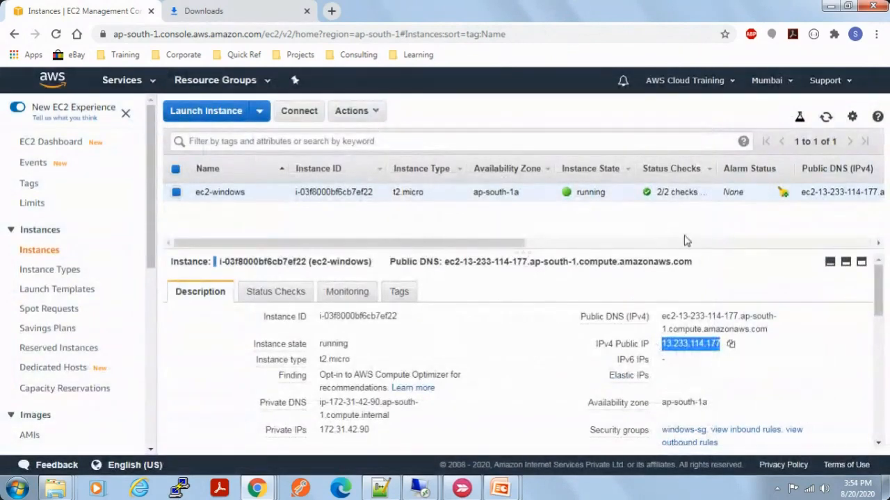
Step: Launch Remote Desktop Connection with mstsc and try to connect to the computer 13.233.114.177
{"action": "key", "text": "super"}
{"action": "type", "text": "m"}
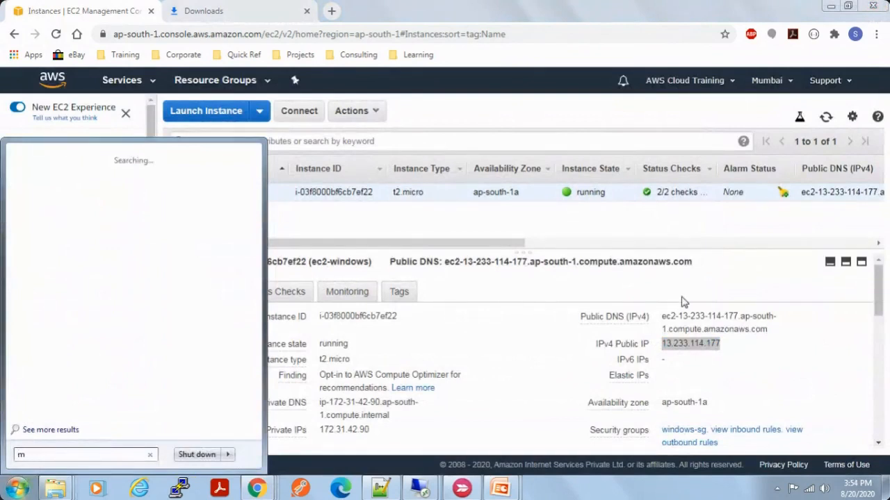
{"action": "type", "text": "stsc"}
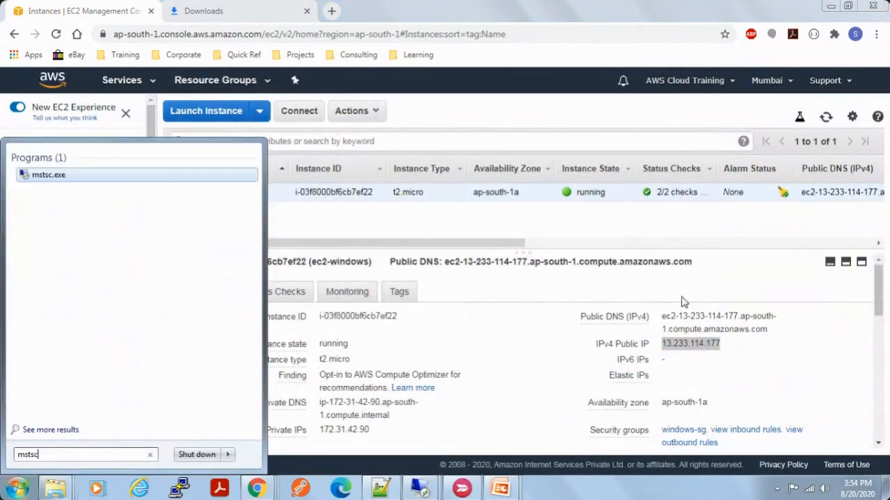
{"action": "key", "text": "Return"}
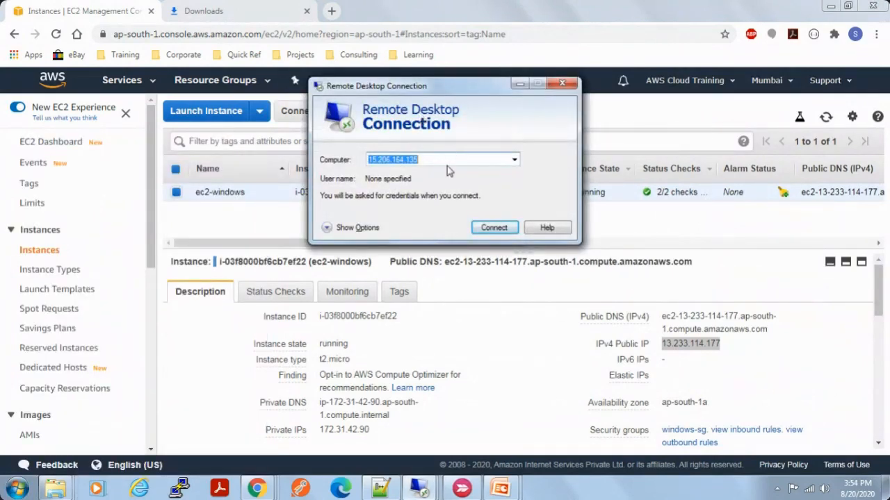
{"action": "key", "text": "ctrl+v"}
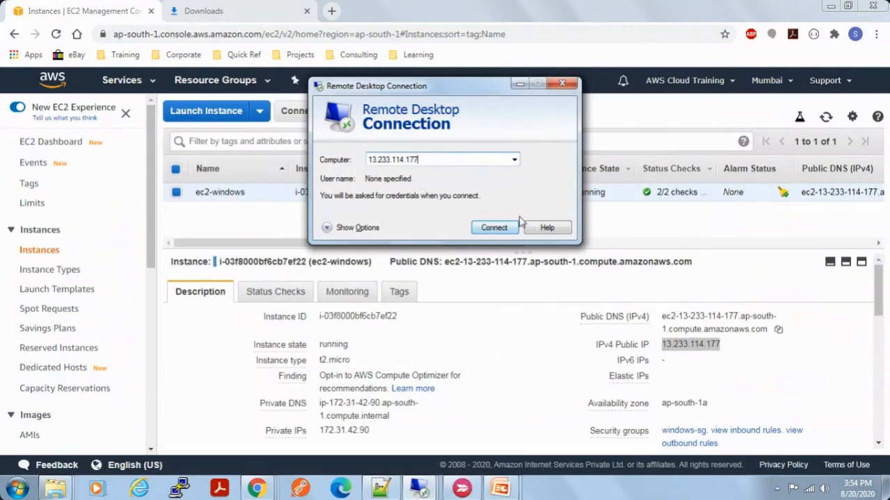
{"action": "left_click", "coordinate": [473, 228]}
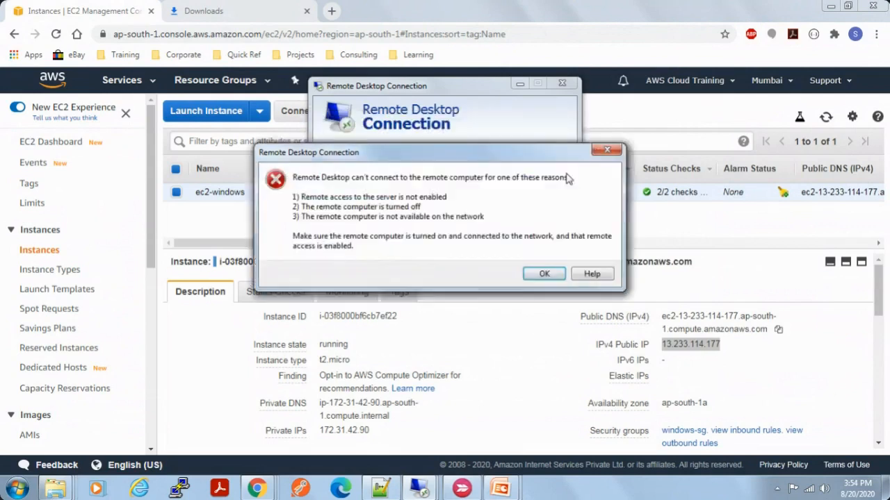
Step: Dismiss the Remote Desktop connection error and open the windows-sg security group's inbound rules from the ec2-windows instance's description
{"action": "left_click", "coordinate": [544, 274]}
{"action": "key", "text": "Escape"}
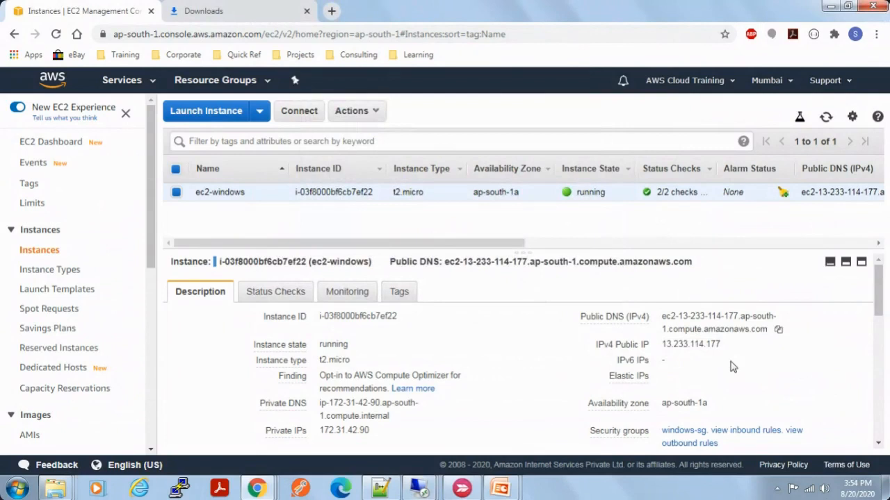
{"action": "scroll", "coordinate": [731, 367], "scroll_direction": "down", "scroll_amount": 1}
{"action": "left_click", "coordinate": [684, 365]}
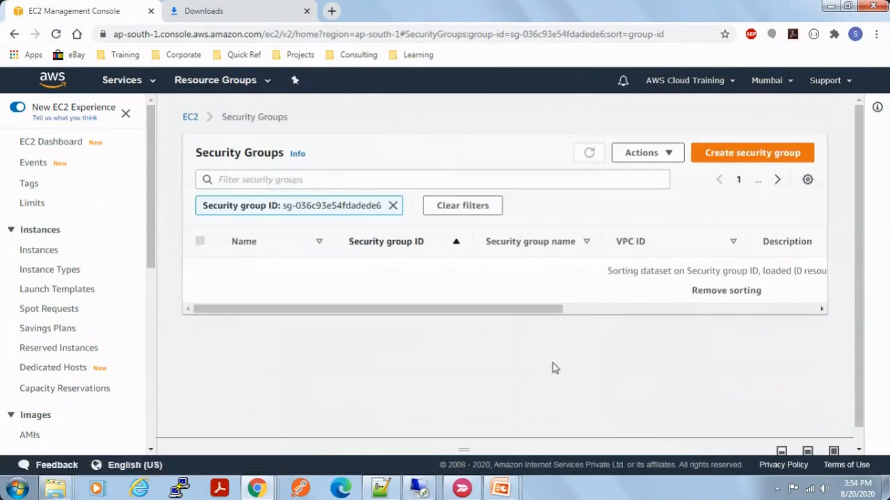
{"action": "left_click", "coordinate": [434, 271]}
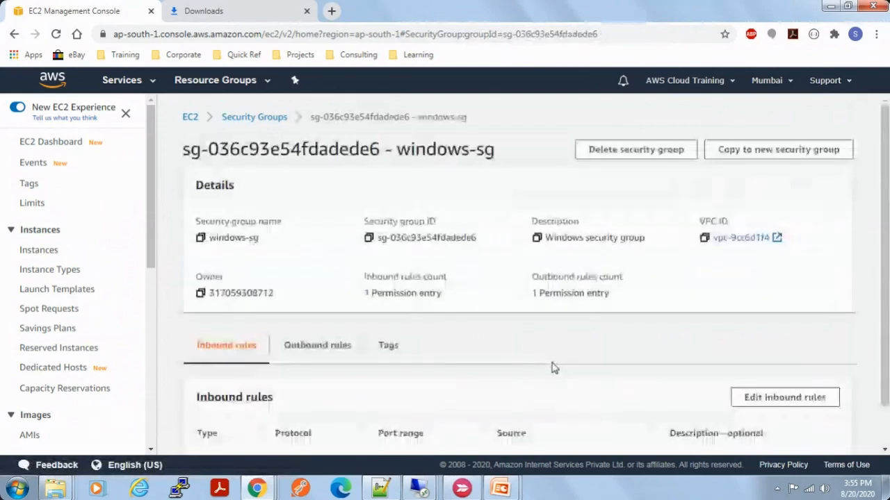
{"action": "scroll", "coordinate": [597, 379], "scroll_direction": "down", "scroll_amount": 1}
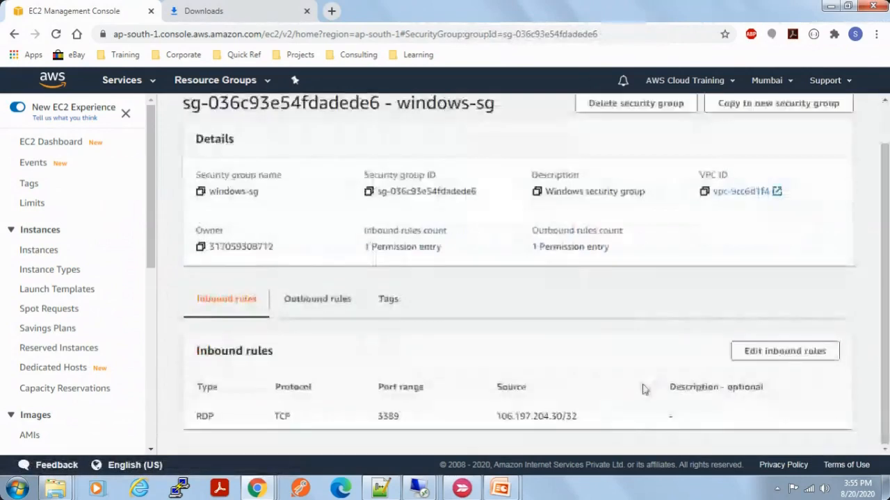
Step: Set the source of the windows-sg group's RDP inbound rule to Anywhere and save the rules
{"action": "left_click", "coordinate": [785, 351]}
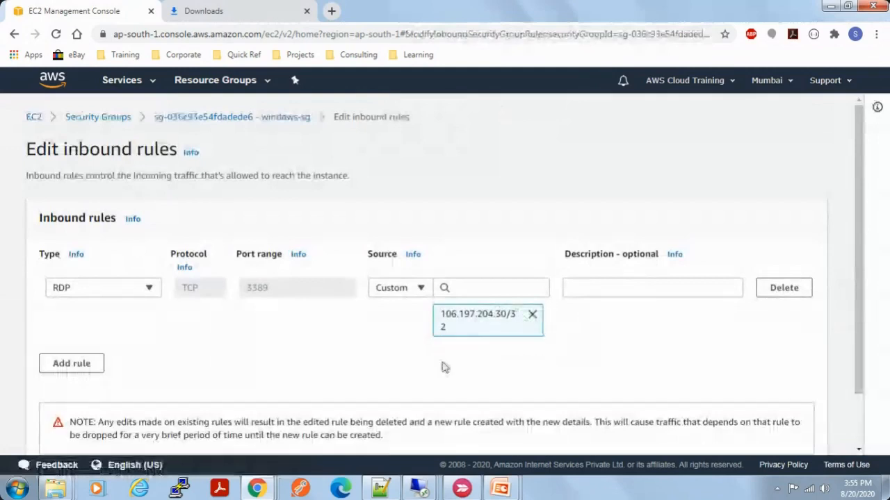
{"action": "left_click", "coordinate": [419, 288]}
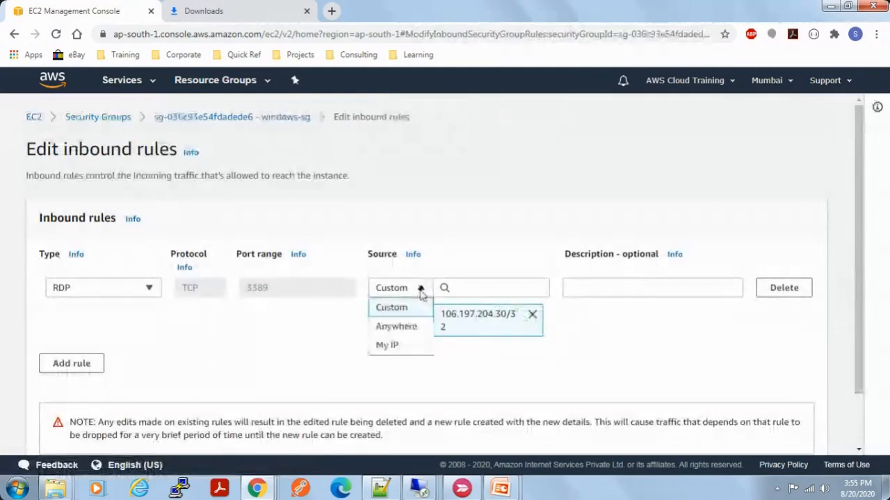
{"action": "left_click", "coordinate": [396, 326]}
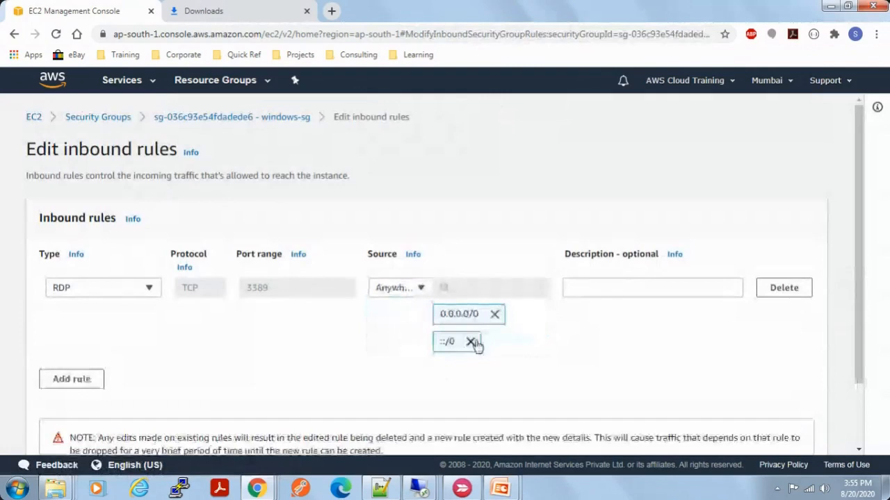
{"action": "scroll", "coordinate": [702, 391], "scroll_direction": "down", "scroll_amount": 1}
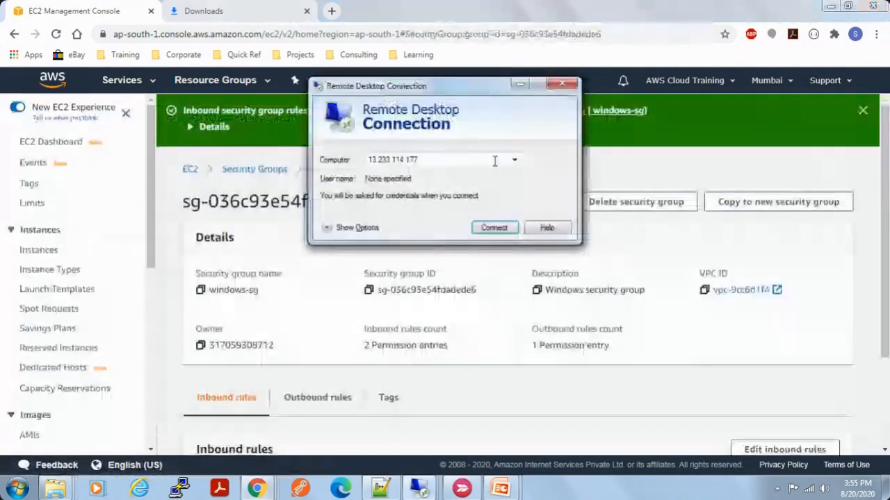
Step: Retry the Remote Desktop connection to 13.233.114.177 and fill in the user name Administrator copied from the Notepad++ notes
{"action": "left_click", "coordinate": [489, 227]}
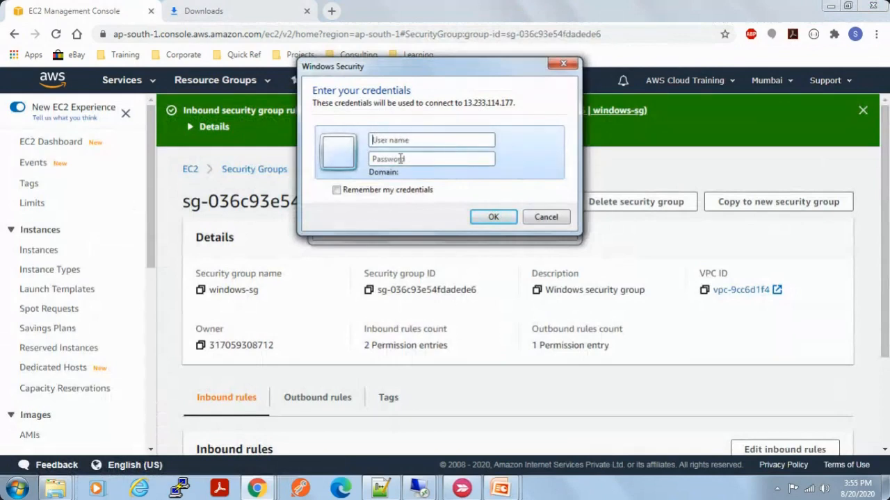
{"action": "left_click", "coordinate": [380, 489]}
{"action": "left_click_drag", "start_coordinate": [159, 100], "coordinate": [26, 90]}
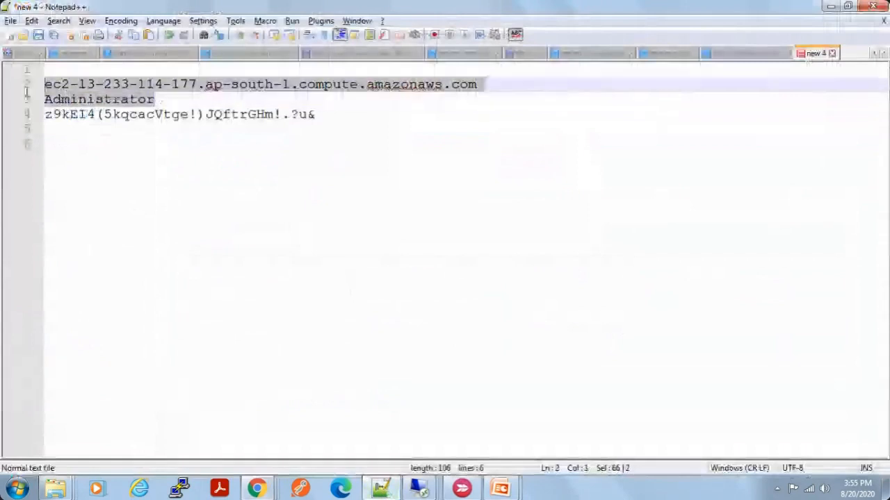
{"action": "left_click", "coordinate": [69, 114]}
{"action": "double_click", "coordinate": [78, 99]}
{"action": "key", "text": "ctrl+c"}
{"action": "key", "text": "alt+Tab"}
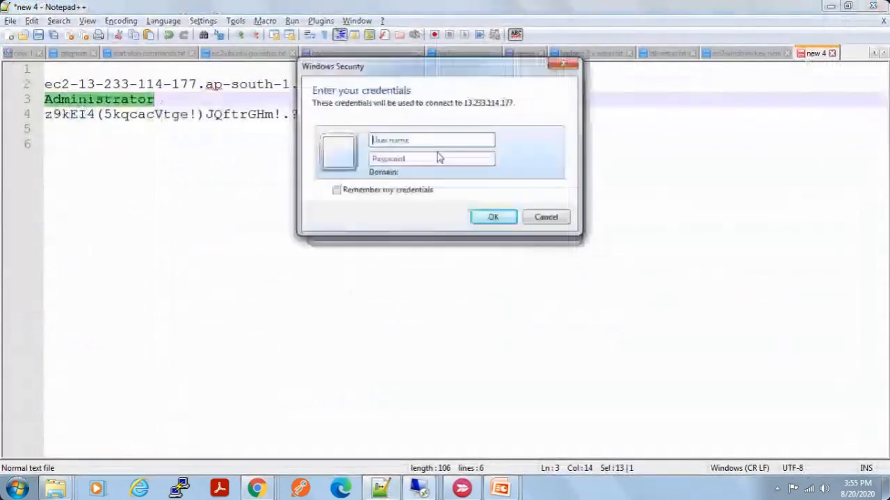
{"action": "key", "text": "ctrl+v"}
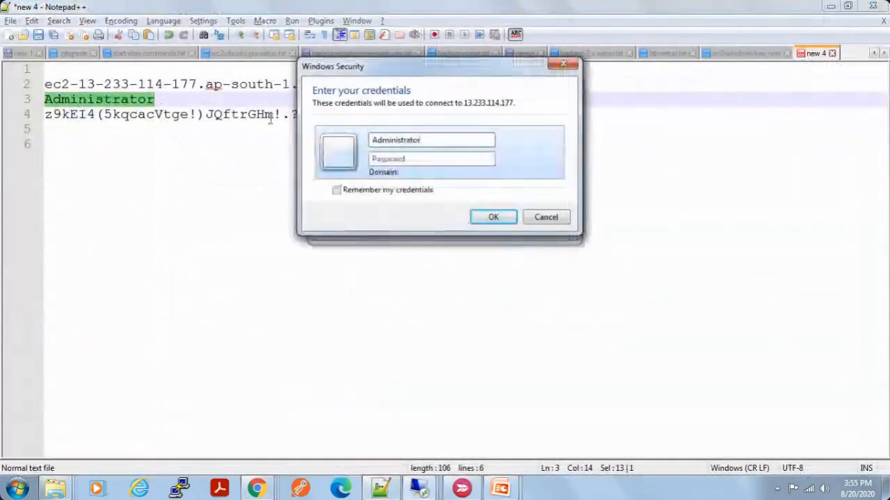
Step: Paste the administrator password from the Notepad++ notes into the credentials and connect despite the certificate errors
{"action": "key", "text": "alt+Tab"}
{"action": "left_click_drag", "start_coordinate": [316, 114], "coordinate": [38, 116]}
{"action": "key", "text": "ctrl+c"}
{"action": "key", "text": "alt+Tab"}
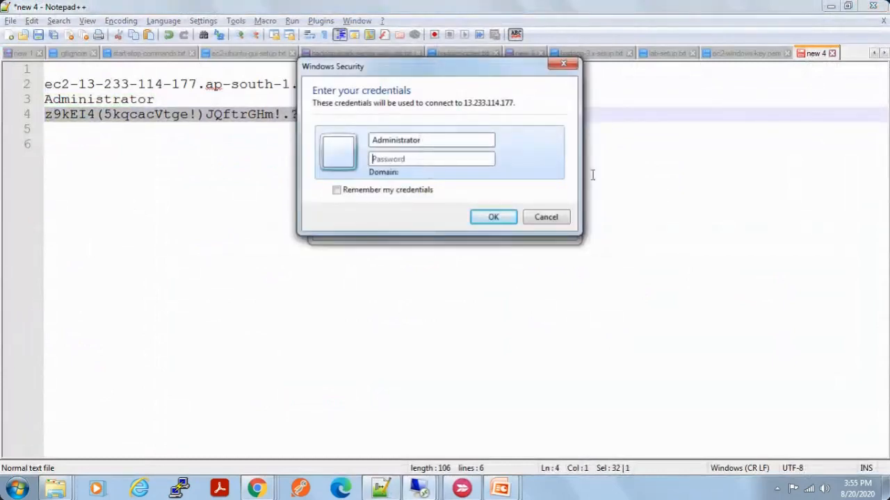
{"action": "key", "text": "ctrl+v"}
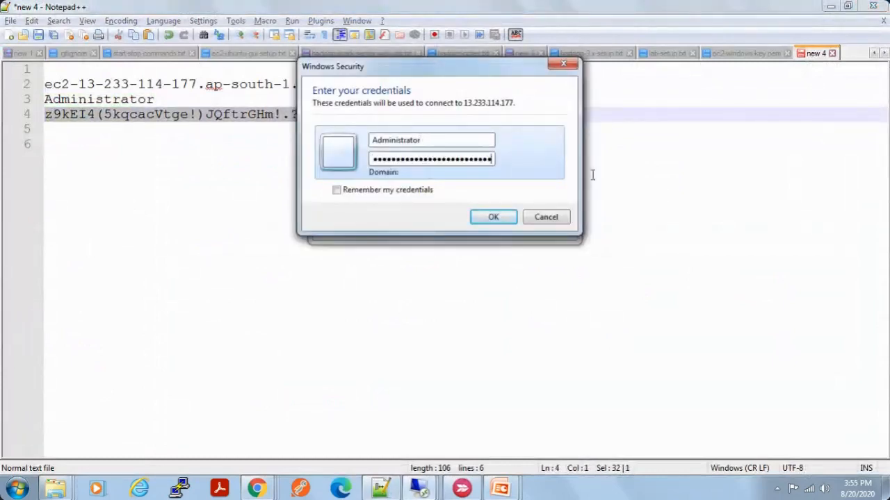
{"action": "left_click", "coordinate": [497, 215]}
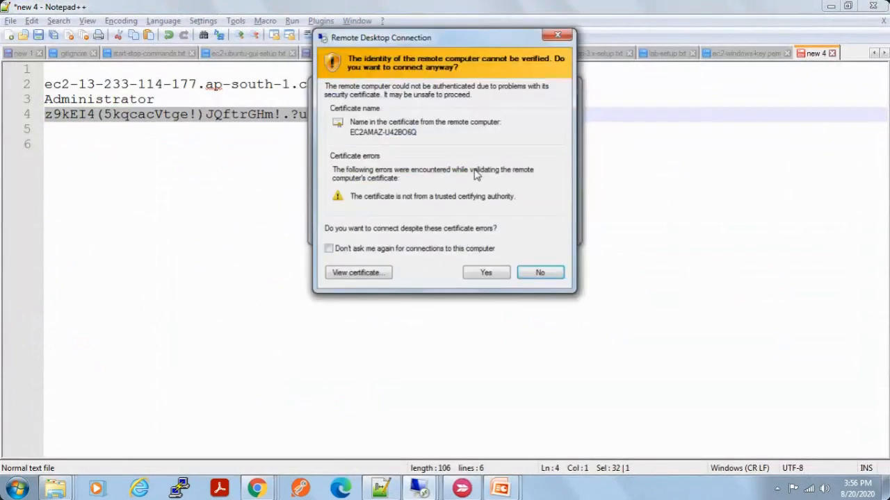
{"action": "left_click", "coordinate": [486, 271]}
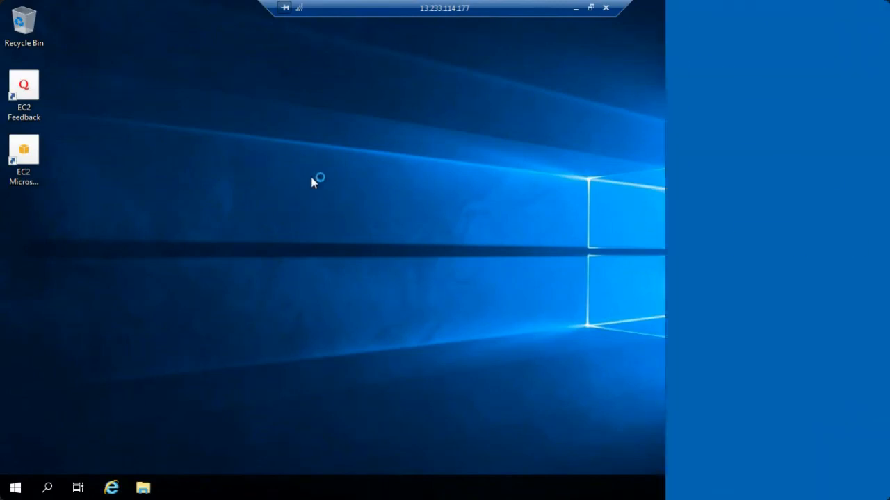
Step: View the remote server's drives under This PC in File Explorer and close the command window
{"action": "key", "text": "super+e"}
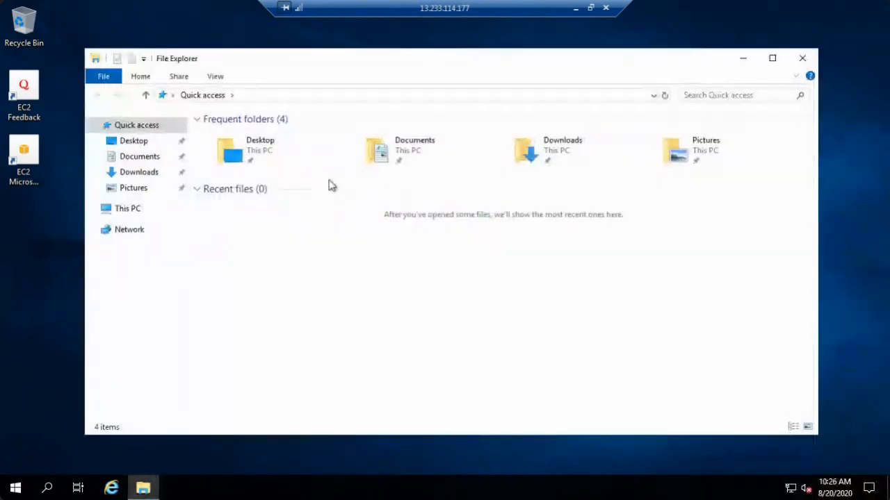
{"action": "left_click", "coordinate": [121, 212]}
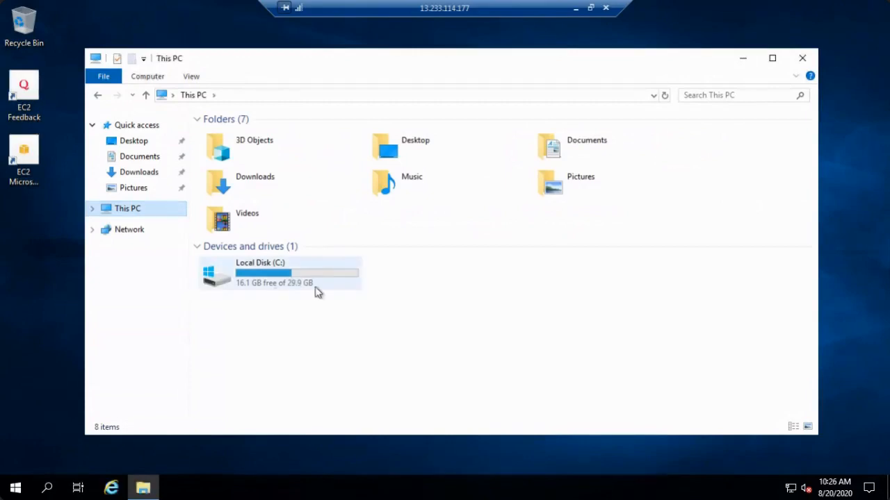
{"action": "left_click", "coordinate": [301, 287]}
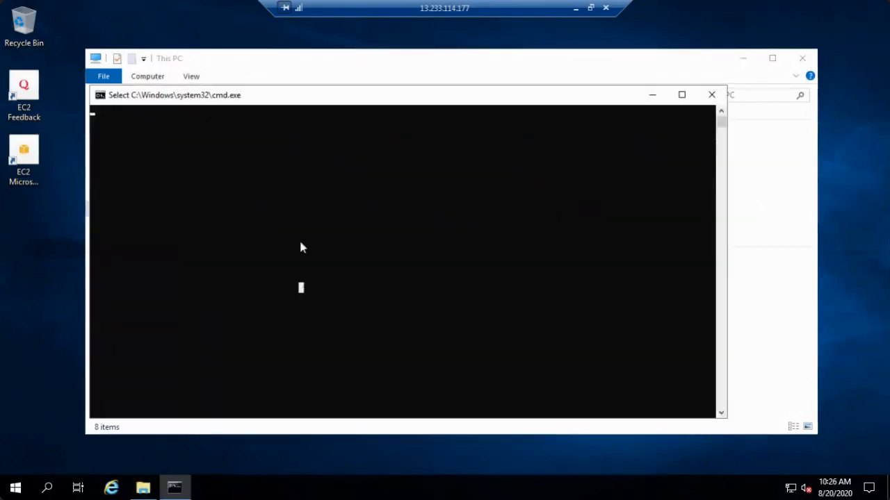
{"action": "left_click", "coordinate": [712, 95]}
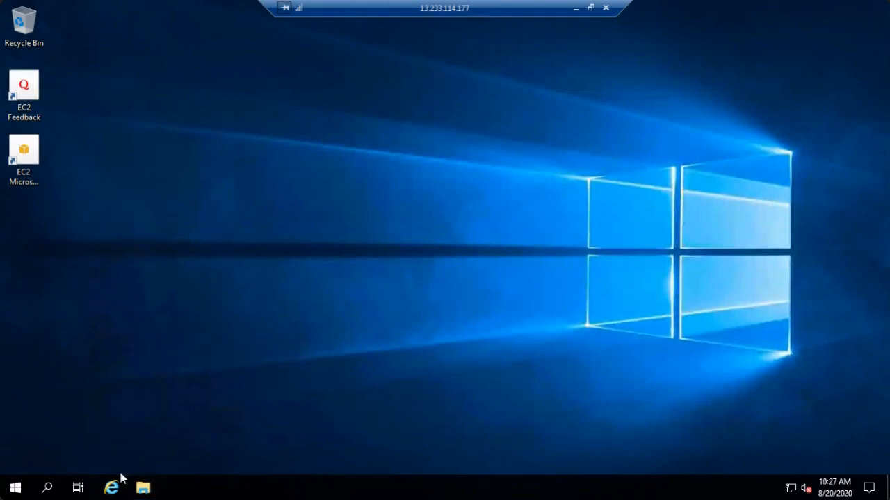
Step: Start Internet Explorer on the remote server with the recommended settings and go to google.com
{"action": "left_click", "coordinate": [115, 485]}
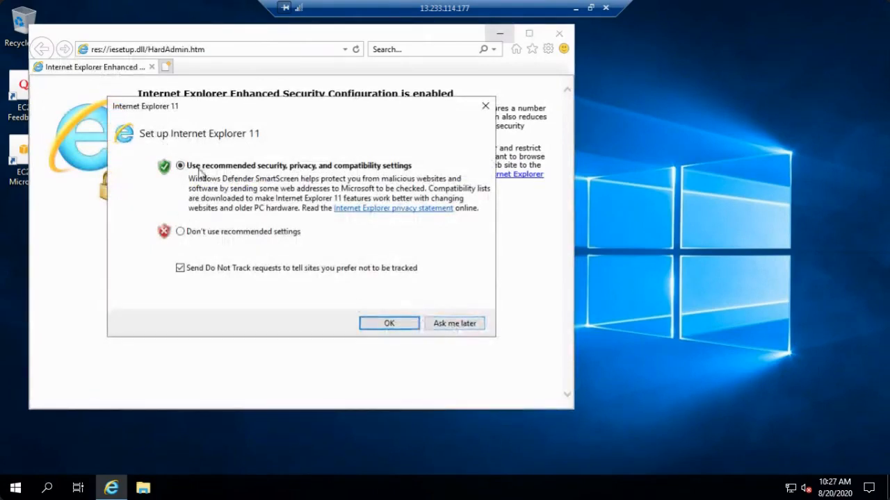
{"action": "left_click", "coordinate": [389, 325]}
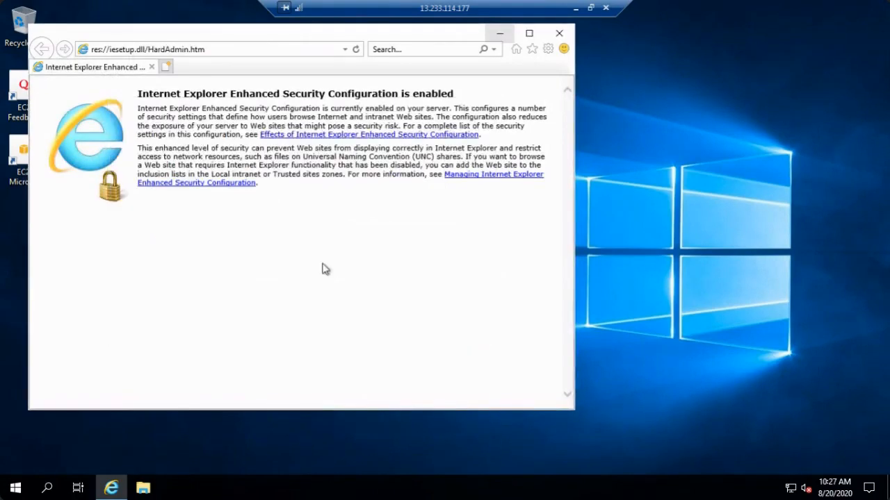
{"action": "left_click", "coordinate": [203, 52]}
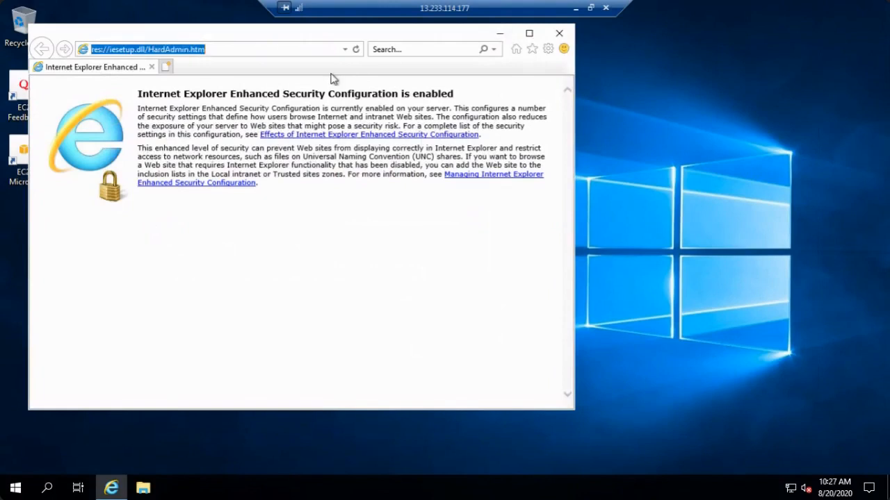
{"action": "type", "text": "google.com"}
{"action": "key", "text": "Return"}
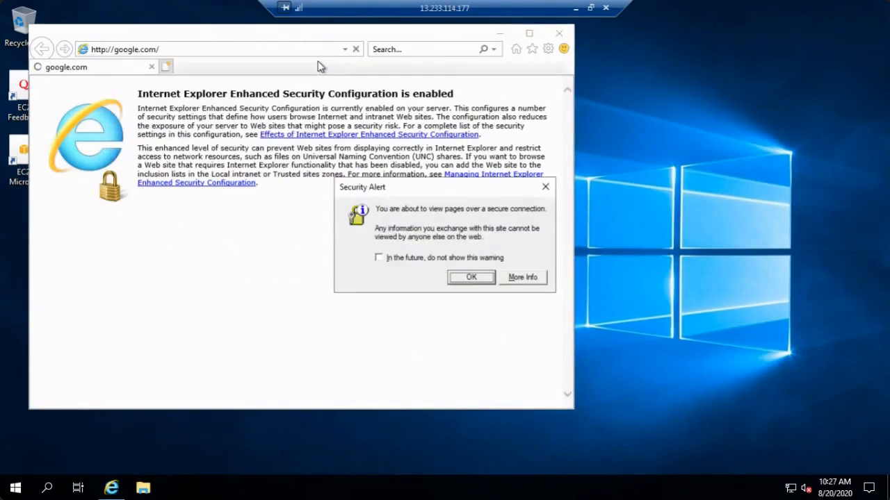
{"action": "left_click", "coordinate": [479, 280]}
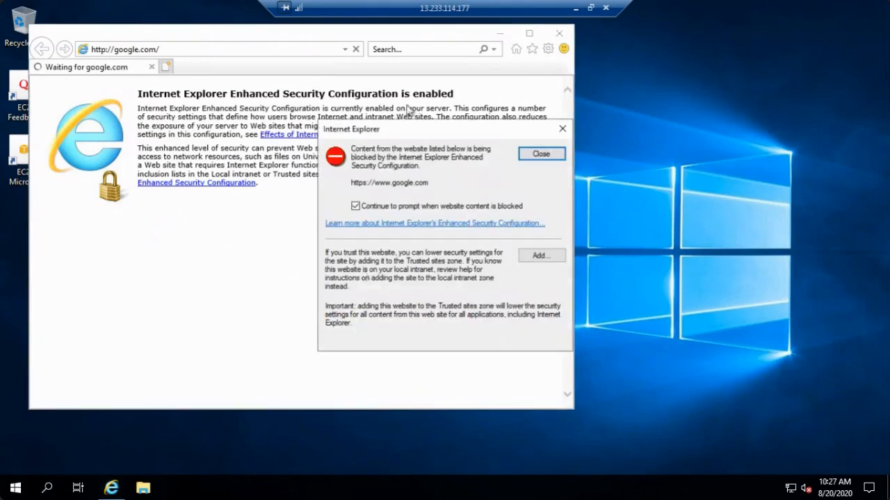
{"action": "left_click", "coordinate": [539, 256]}
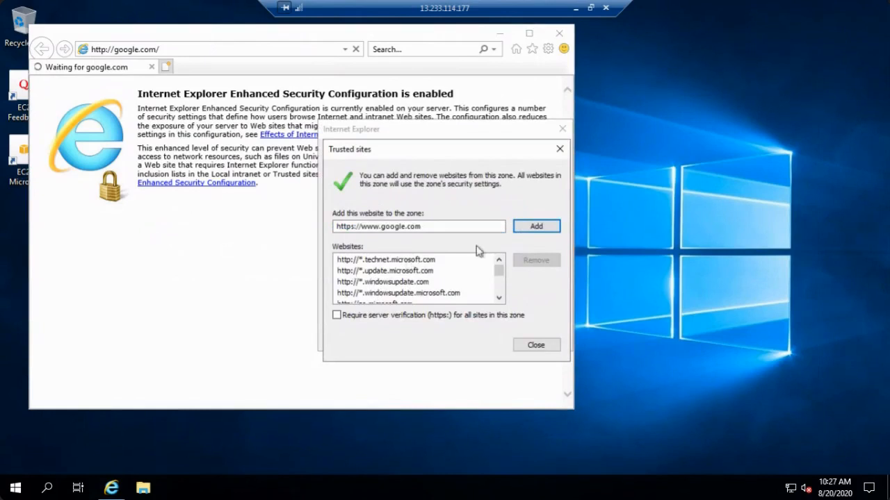
{"action": "left_click", "coordinate": [536, 228]}
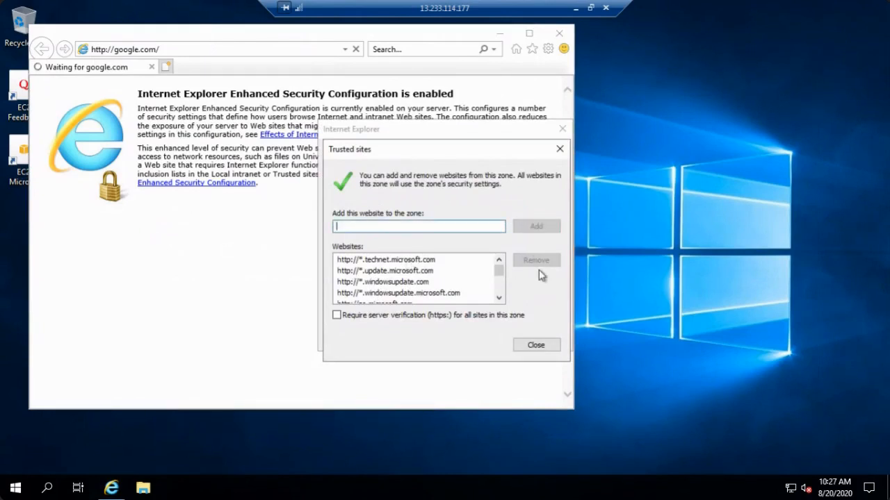
{"action": "left_click", "coordinate": [539, 348]}
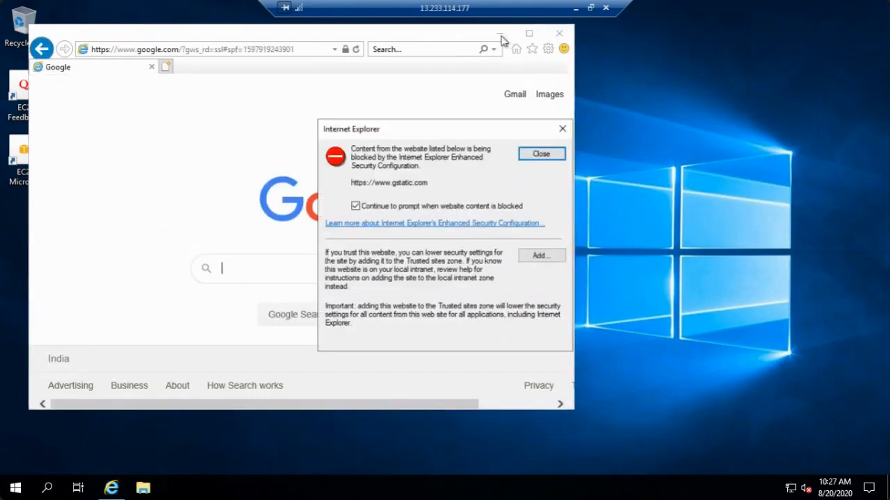
{"action": "left_click", "coordinate": [546, 160]}
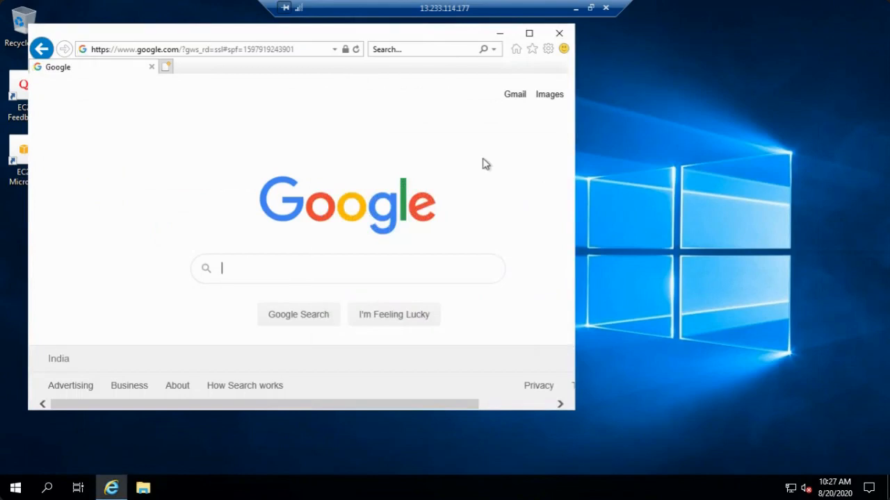
Step: Switch from the remote session to the EC2 instances list in Chrome and highlight the ec2-windows instance's IPv4 public IP
{"action": "left_click", "coordinate": [500, 33]}
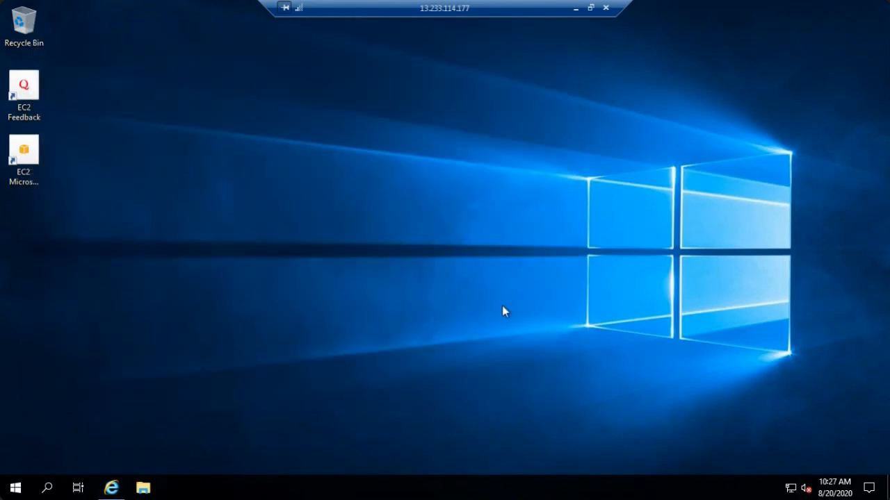
{"action": "left_click", "coordinate": [575, 8]}
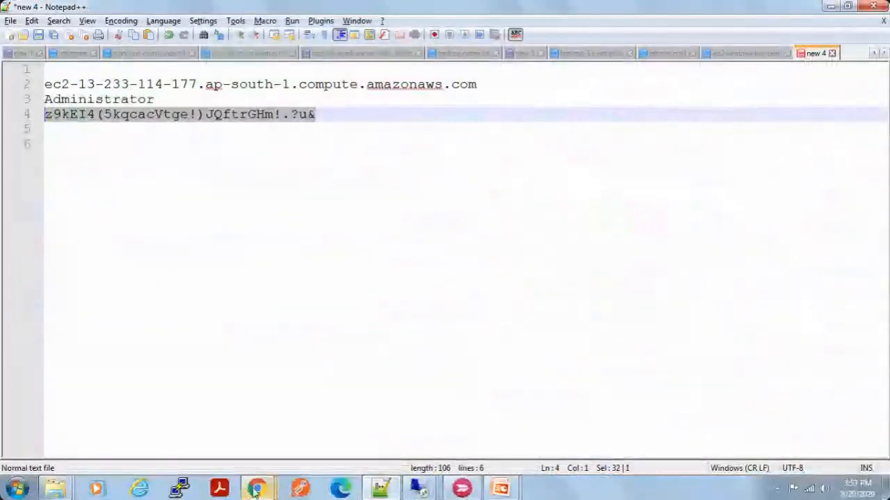
{"action": "mouse_move", "coordinate": [257, 488]}
{"action": "left_click", "coordinate": [524, 443]}
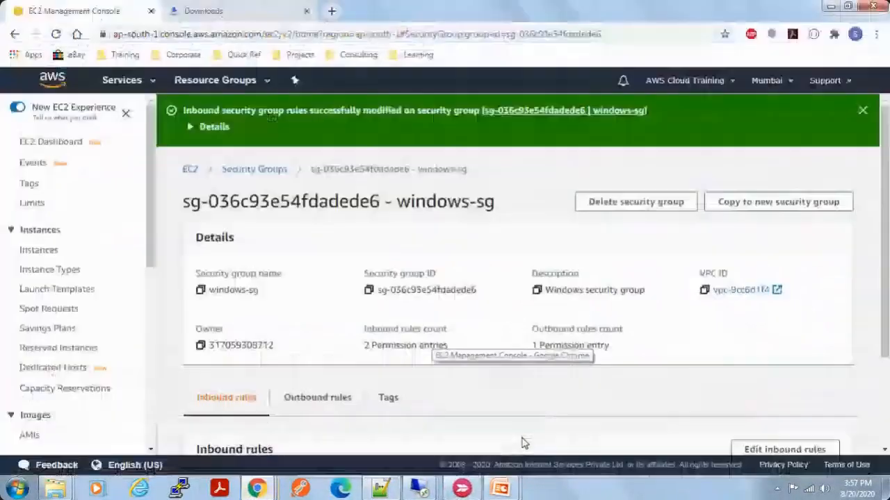
{"action": "left_click", "coordinate": [19, 144]}
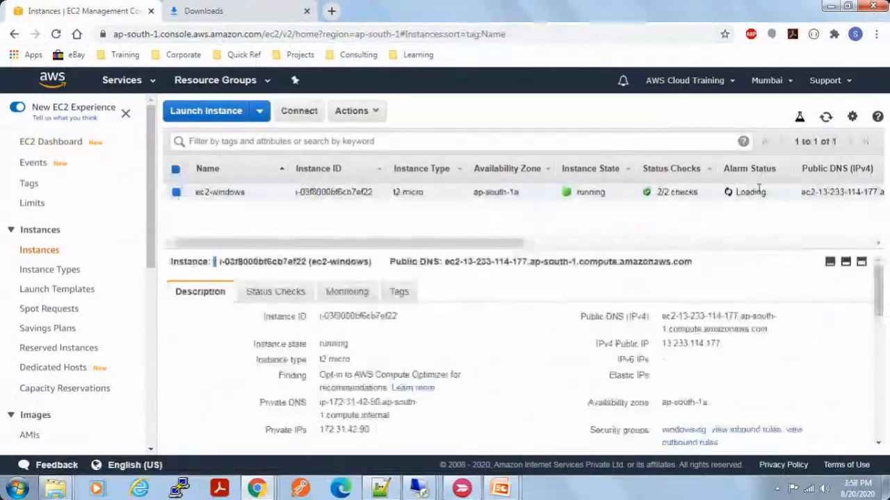
{"action": "left_click_drag", "start_coordinate": [513, 243], "coordinate": [638, 252]}
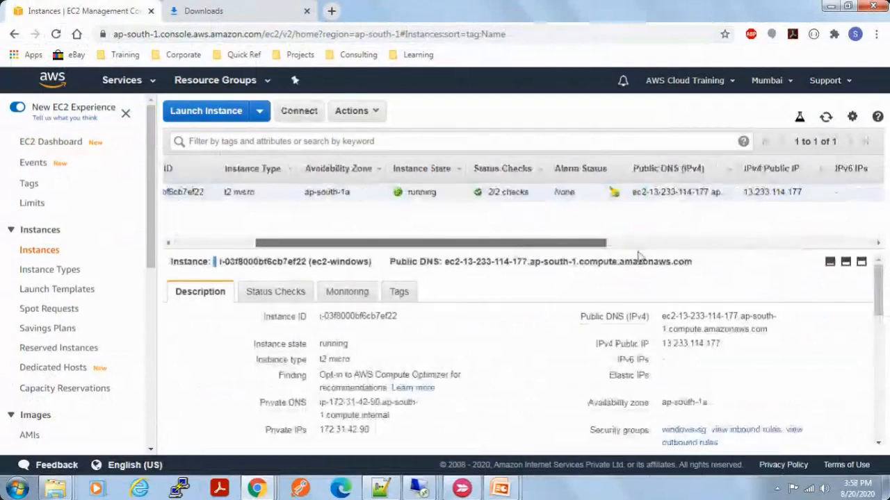
{"action": "left_click_drag", "start_coordinate": [799, 192], "coordinate": [744, 193]}
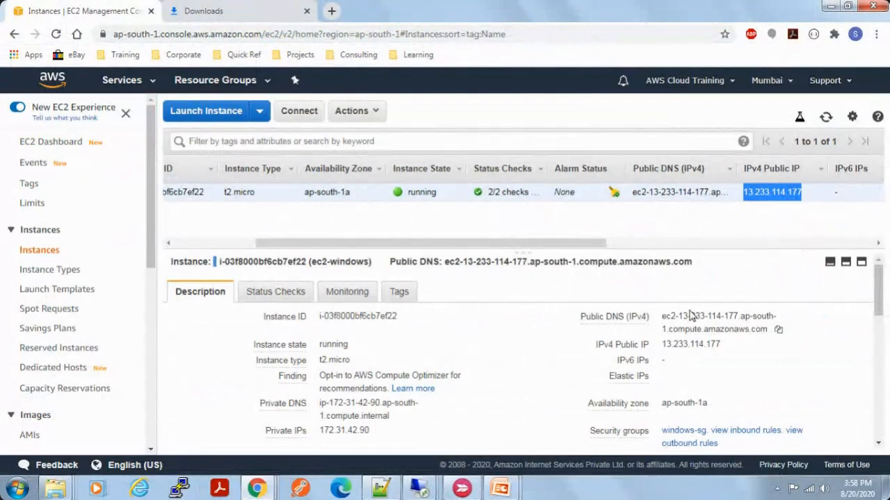
Step: Open the windows-sg security group from the ec2-windows instance details and view its inbound rules
{"action": "left_click", "coordinate": [754, 401]}
{"action": "scroll", "coordinate": [752, 401], "scroll_direction": "down", "scroll_amount": 1}
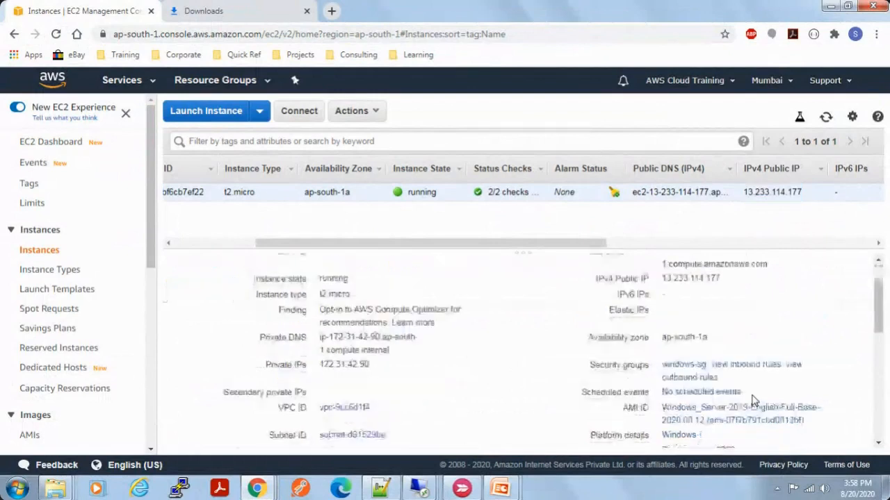
{"action": "left_click", "coordinate": [692, 366]}
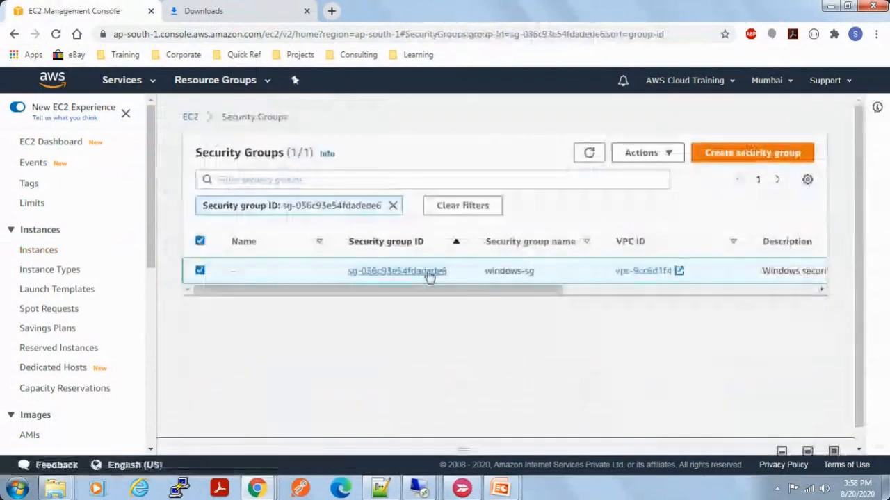
{"action": "left_click", "coordinate": [448, 274]}
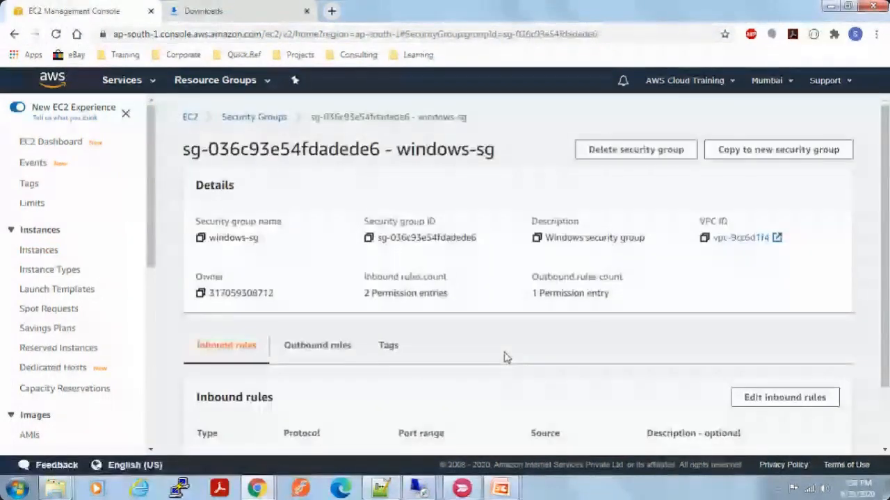
{"action": "scroll", "coordinate": [506, 358], "scroll_direction": "down", "scroll_amount": 2}
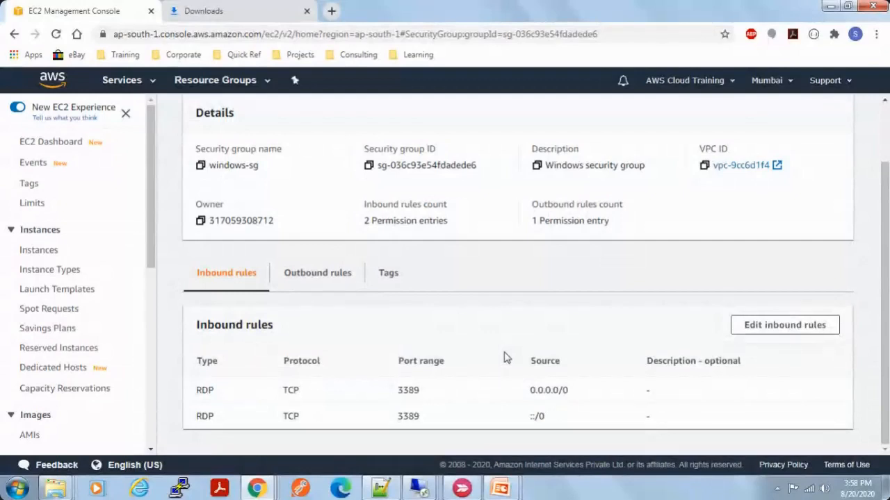
Step: Start editing the windows-sg inbound rules and draft a Custom TCP rule for port 3306
{"action": "left_click", "coordinate": [782, 327]}
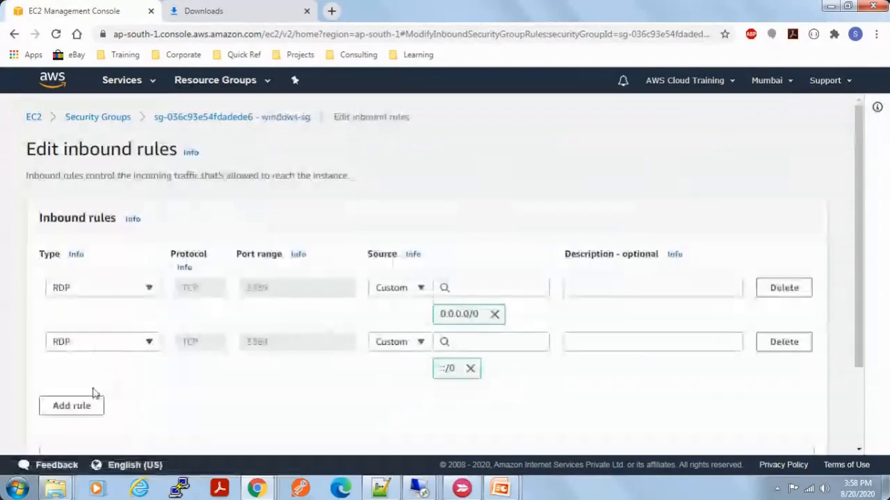
{"action": "left_click", "coordinate": [72, 406]}
{"action": "left_click", "coordinate": [258, 397]}
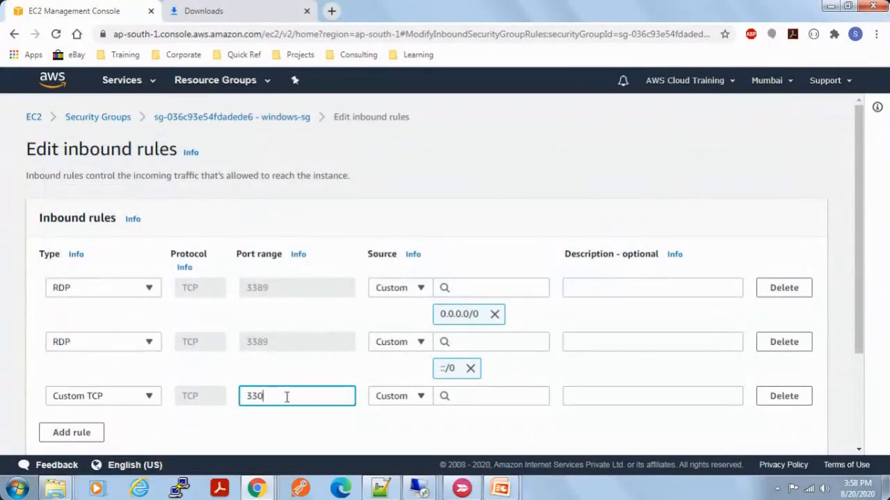
{"action": "left_click", "coordinate": [480, 399]}
{"action": "left_click", "coordinate": [360, 436]}
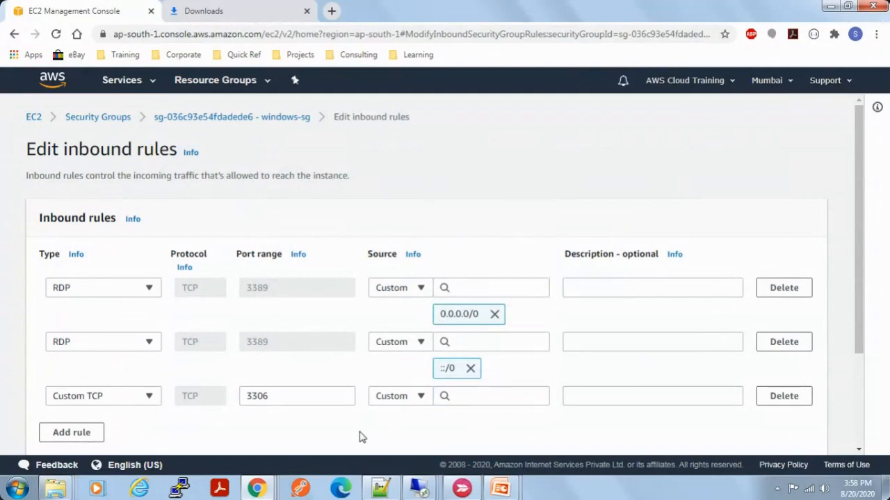
Step: Change the draft rule's port to 8080, view its source options, and leave the rule editor without saving
{"action": "double_click", "coordinate": [291, 400]}
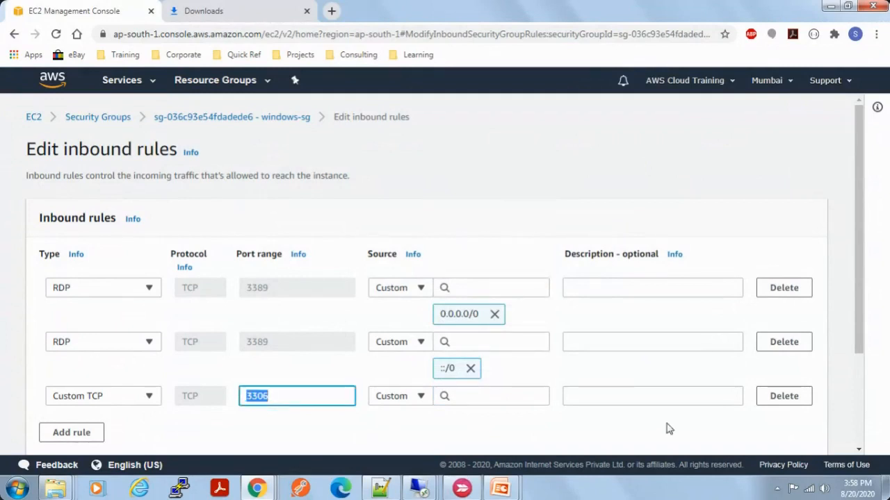
{"action": "type", "text": "8080"}
{"action": "left_click", "coordinate": [479, 398]}
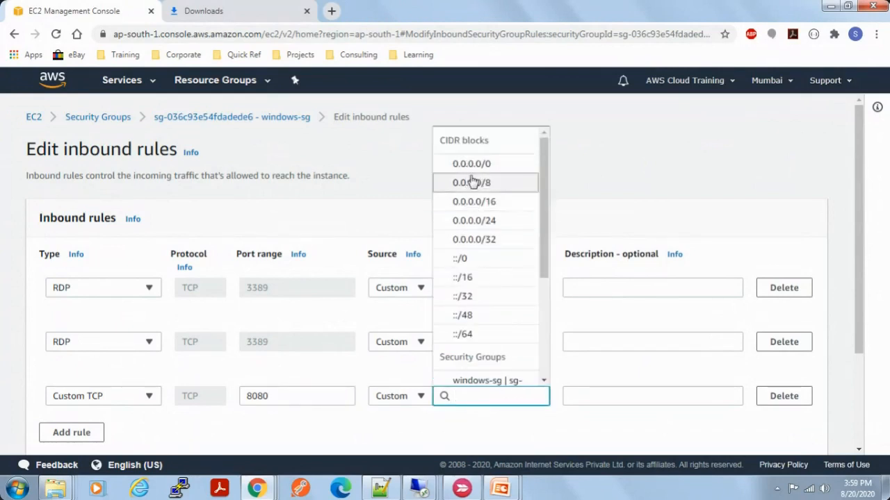
{"action": "left_click", "coordinate": [421, 396]}
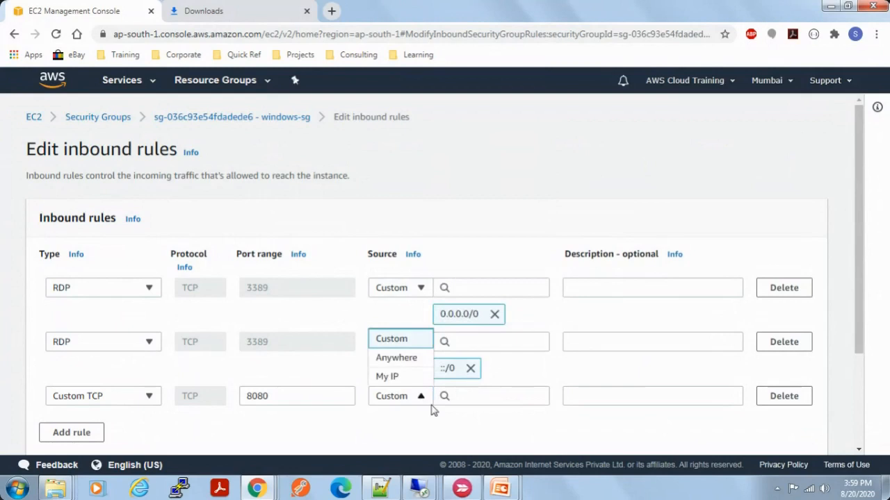
{"action": "left_click", "coordinate": [485, 434]}
{"action": "scroll", "coordinate": [485, 434], "scroll_direction": "down", "scroll_amount": 1}
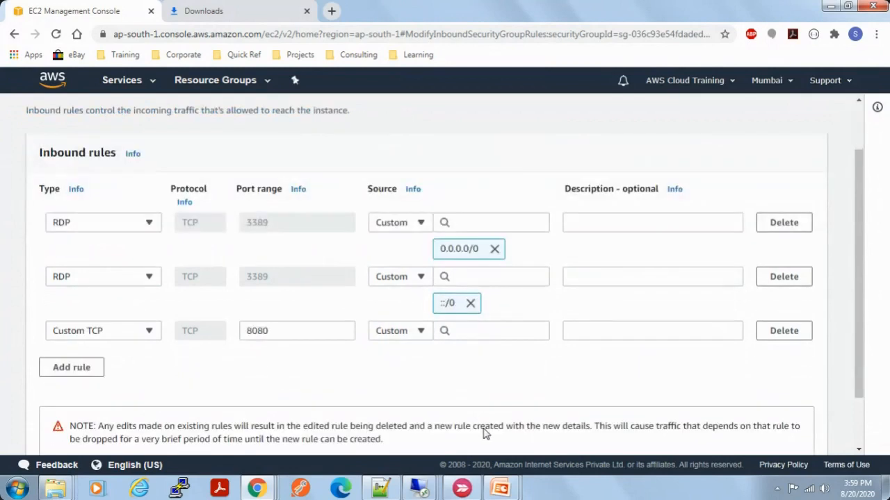
{"action": "scroll", "coordinate": [485, 434], "scroll_direction": "up", "scroll_amount": 1}
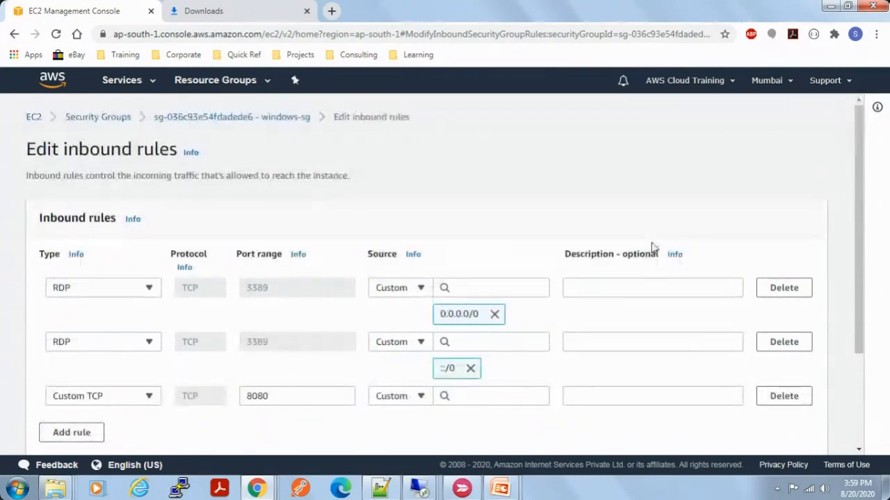
{"action": "left_click", "coordinate": [249, 119]}
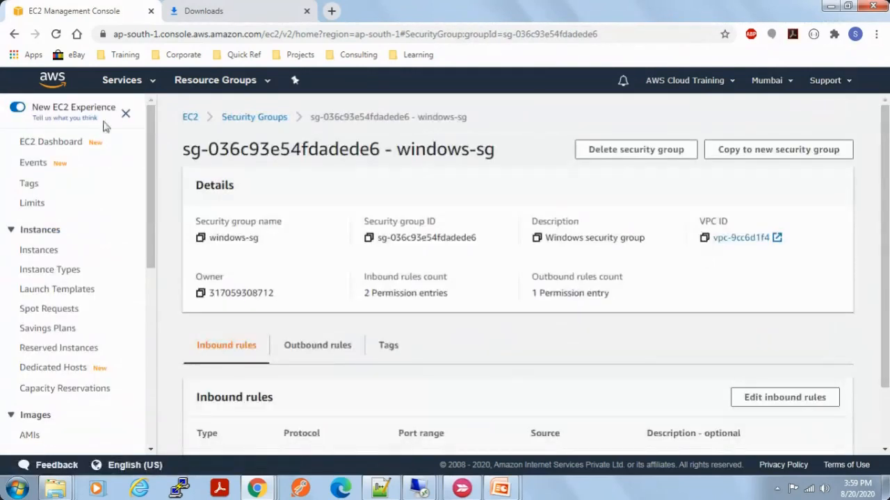
Step: Go to the EC2 dashboard and check the 13.233.114.177 remote desktop session, returning to the dashboard
{"action": "left_click", "coordinate": [190, 117]}
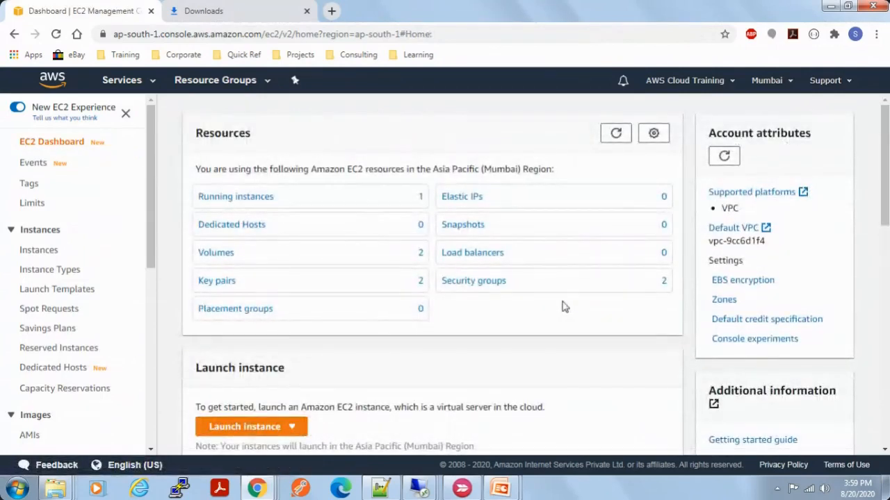
{"action": "mouse_move", "coordinate": [423, 490]}
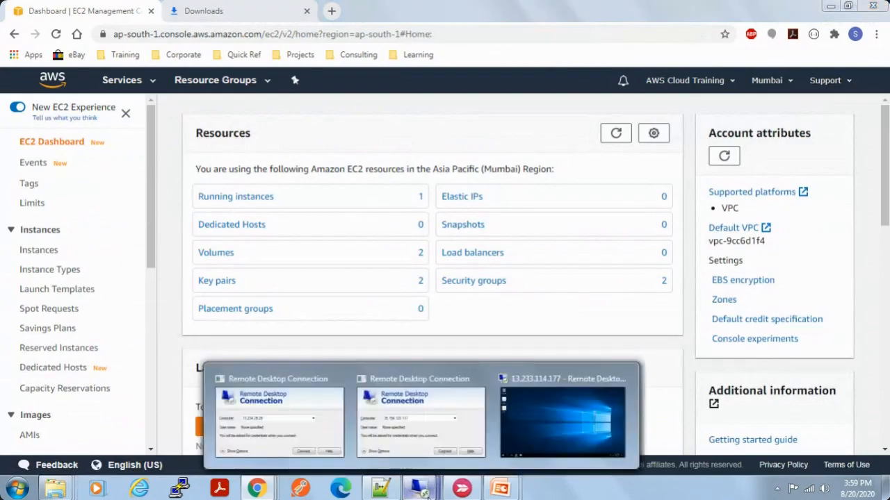
{"action": "left_click", "coordinate": [559, 421]}
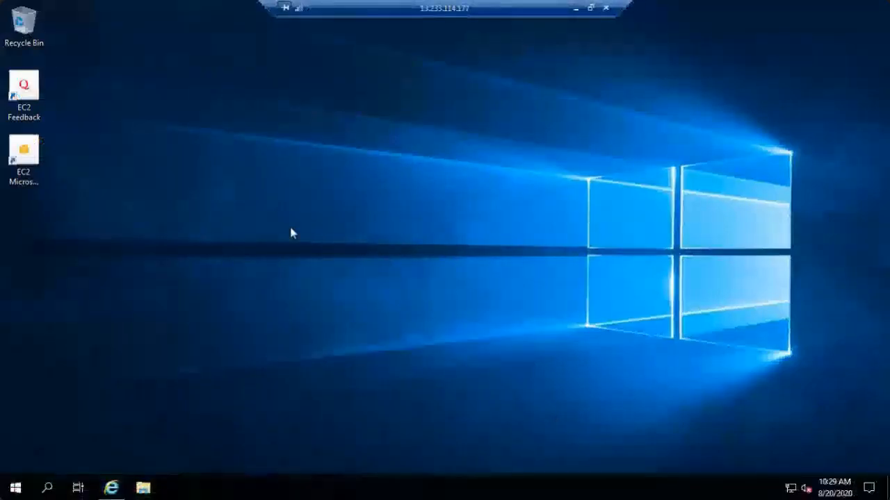
{"action": "left_click", "coordinate": [575, 9]}
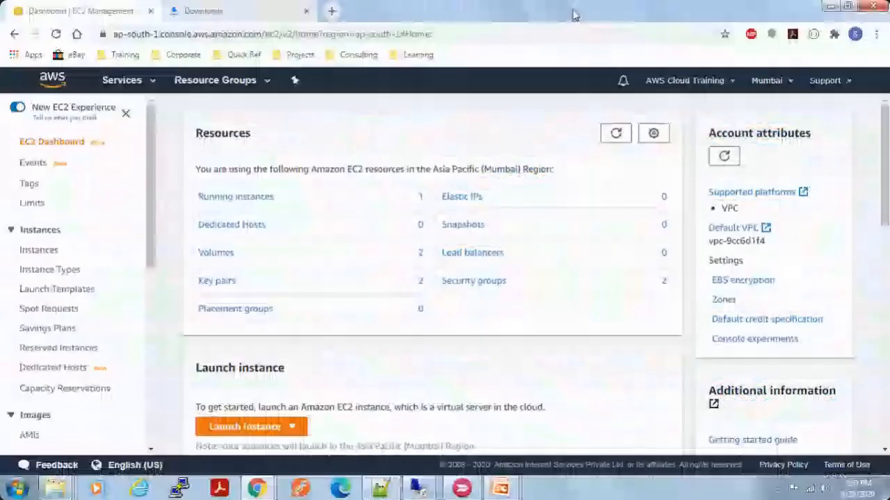
{"action": "mouse_move", "coordinate": [418, 488]}
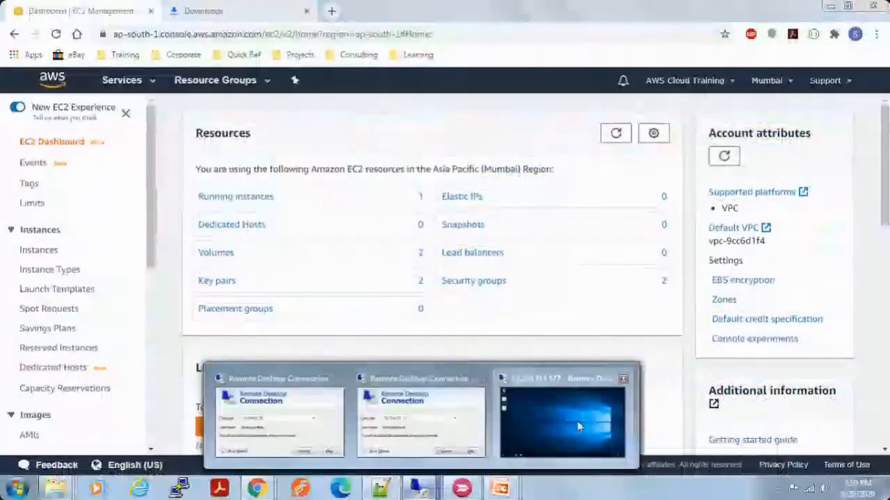
{"action": "left_click", "coordinate": [576, 421]}
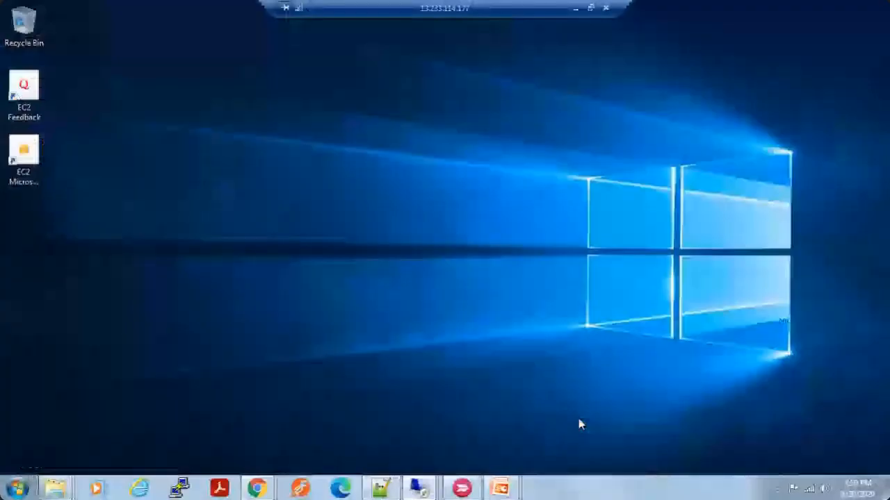
{"action": "left_click", "coordinate": [576, 9]}
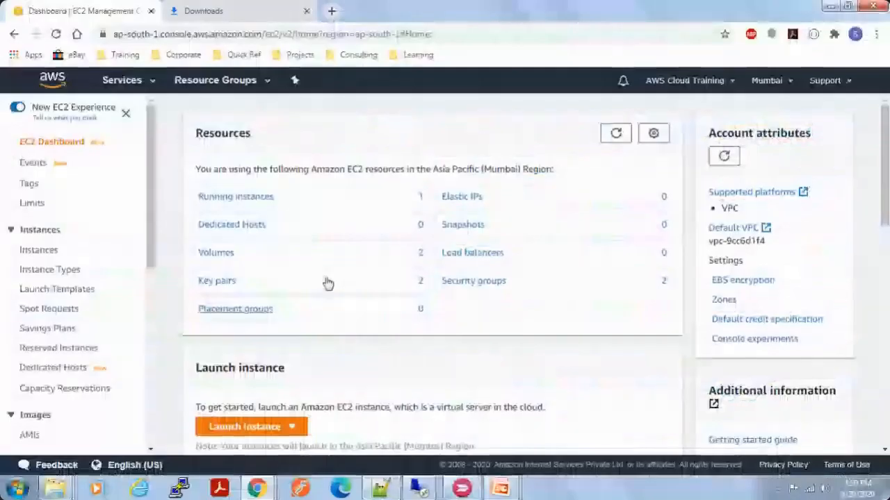
Step: Open the running instances list and look through the actions available for ec2-windows
{"action": "left_click", "coordinate": [264, 199]}
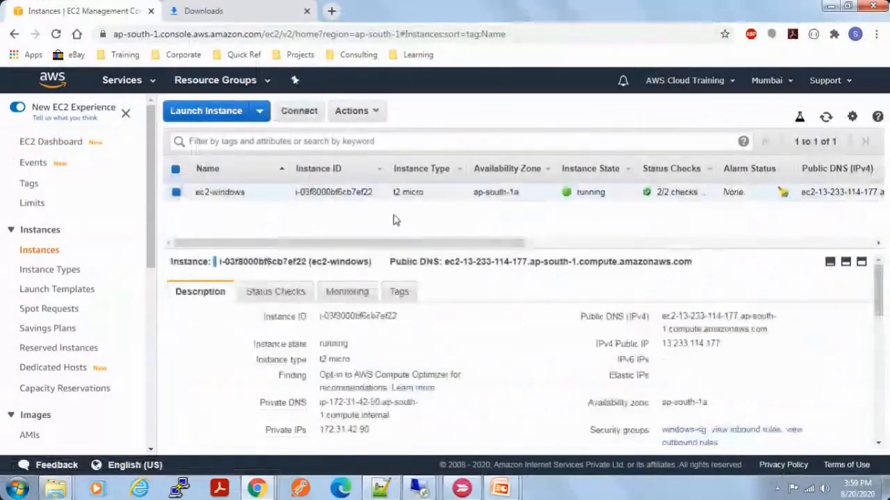
{"action": "left_click", "coordinate": [346, 115]}
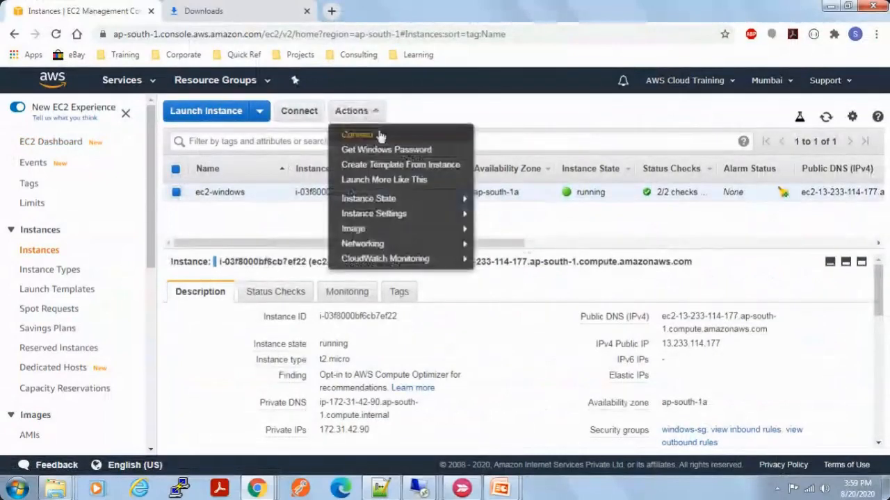
{"action": "mouse_move", "coordinate": [390, 203]}
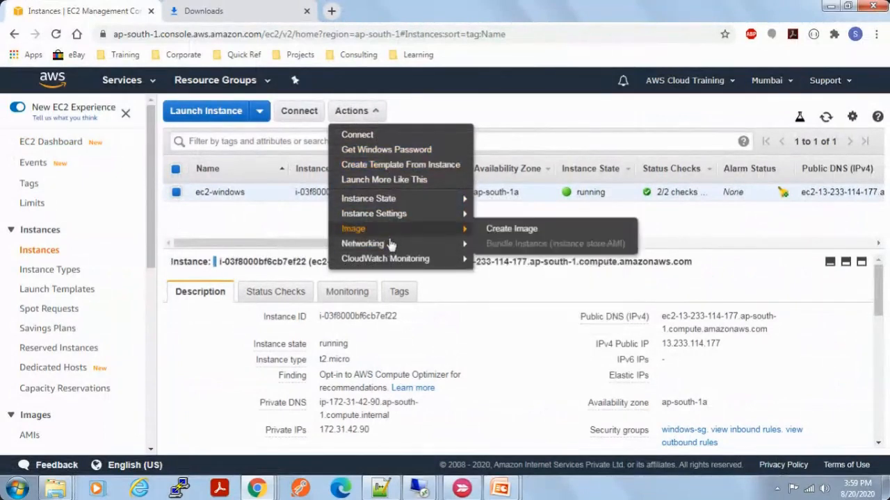
{"action": "mouse_move", "coordinate": [401, 249]}
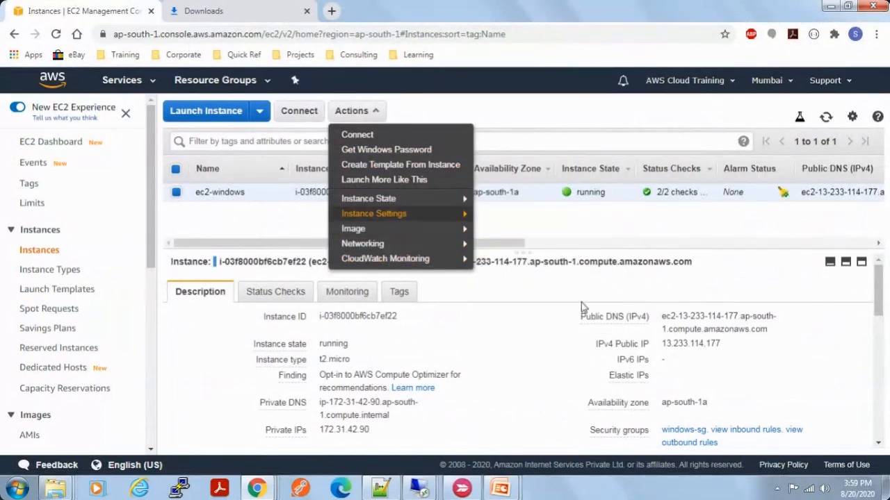
{"action": "left_click", "coordinate": [478, 288]}
{"action": "scroll", "coordinate": [481, 316], "scroll_direction": "down", "scroll_amount": 1}
{"action": "scroll", "coordinate": [481, 316], "scroll_direction": "up", "scroll_amount": 1}
Step: Review the status checks and the CloudWatch monitoring graphs of the ec2-windows instance
{"action": "left_click", "coordinate": [275, 291]}
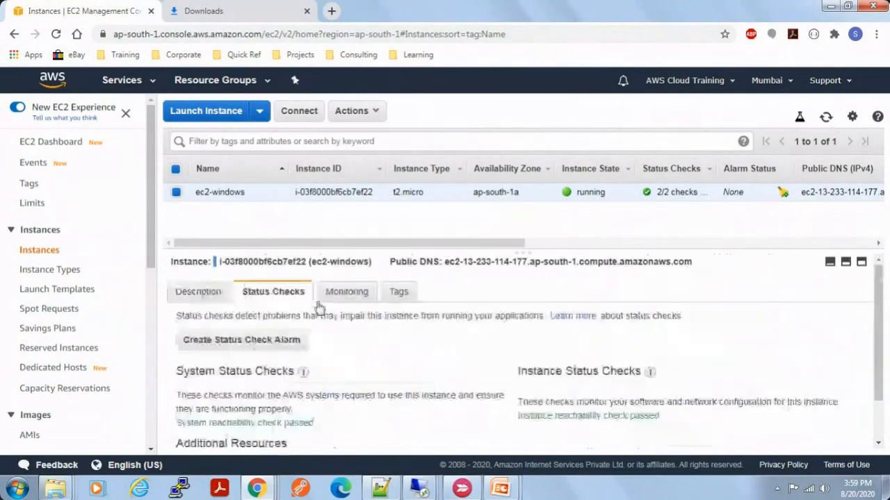
{"action": "left_click", "coordinate": [360, 297]}
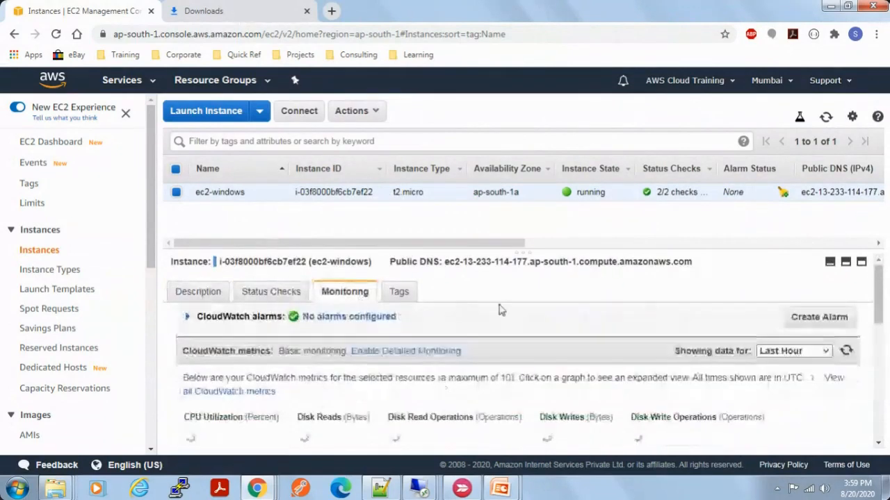
{"action": "scroll", "coordinate": [579, 364], "scroll_direction": "down", "scroll_amount": 1}
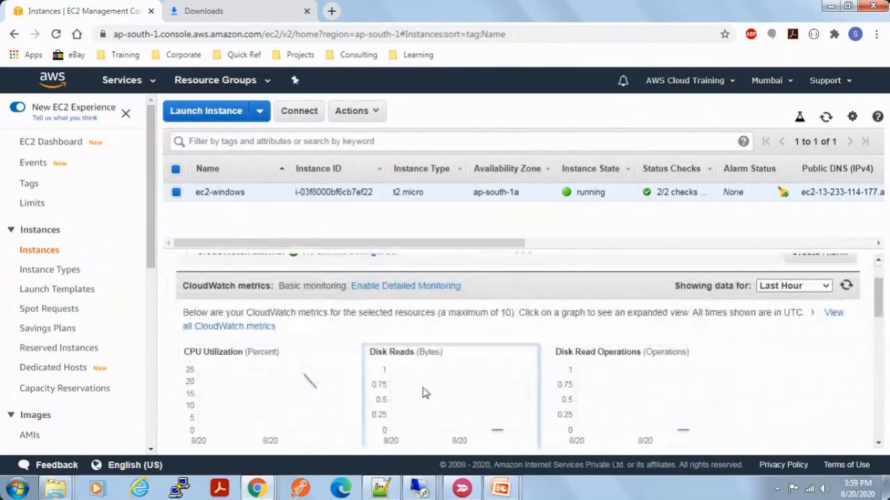
{"action": "scroll", "coordinate": [601, 414], "scroll_direction": "down", "scroll_amount": 3}
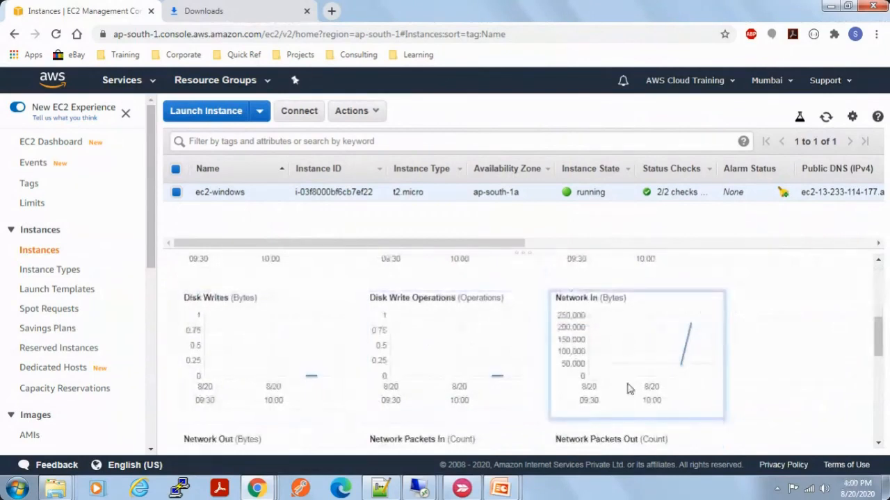
{"action": "scroll", "coordinate": [629, 389], "scroll_direction": "down", "scroll_amount": 4}
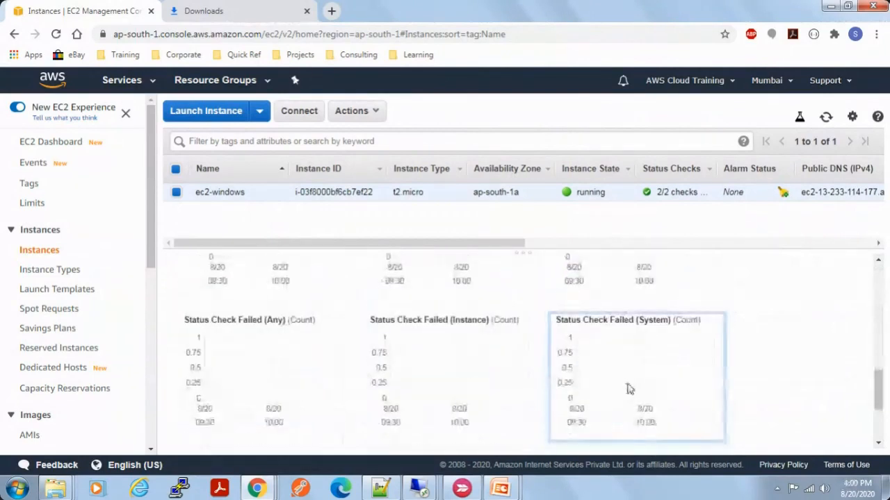
{"action": "scroll", "coordinate": [710, 360], "scroll_direction": "down", "scroll_amount": 2}
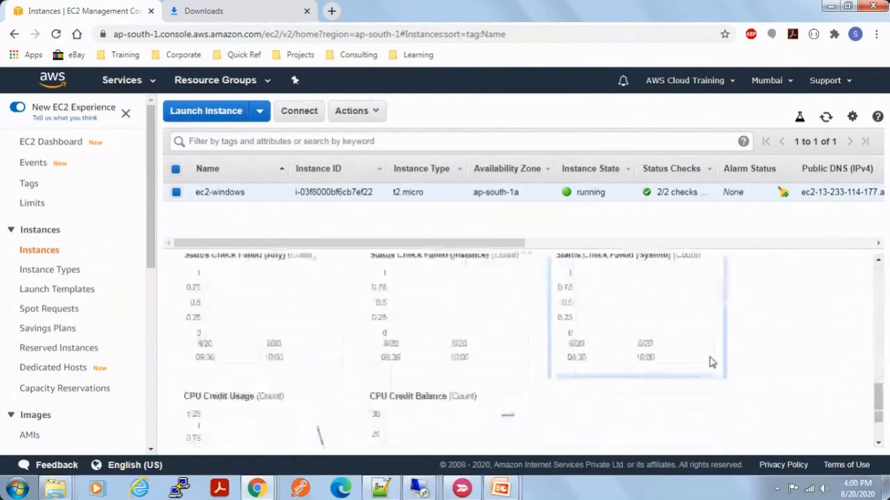
{"action": "scroll", "coordinate": [710, 360], "scroll_direction": "up", "scroll_amount": 4}
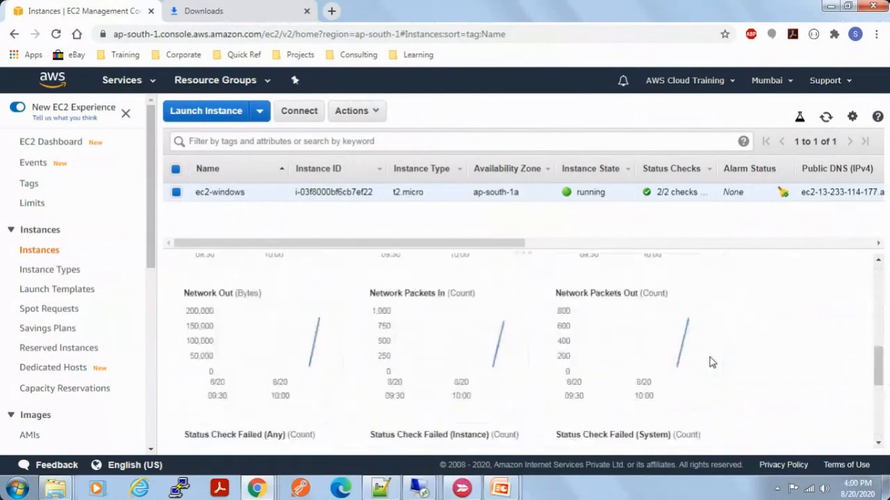
{"action": "scroll", "coordinate": [710, 360], "scroll_direction": "up", "scroll_amount": 4}
{"action": "scroll", "coordinate": [622, 347], "scroll_direction": "up", "scroll_amount": 2}
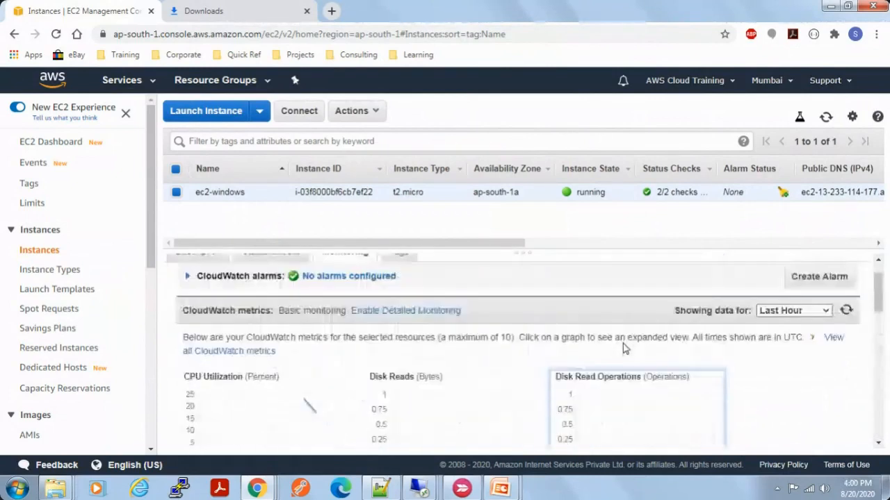
{"action": "scroll", "coordinate": [623, 347], "scroll_direction": "up", "scroll_amount": 1}
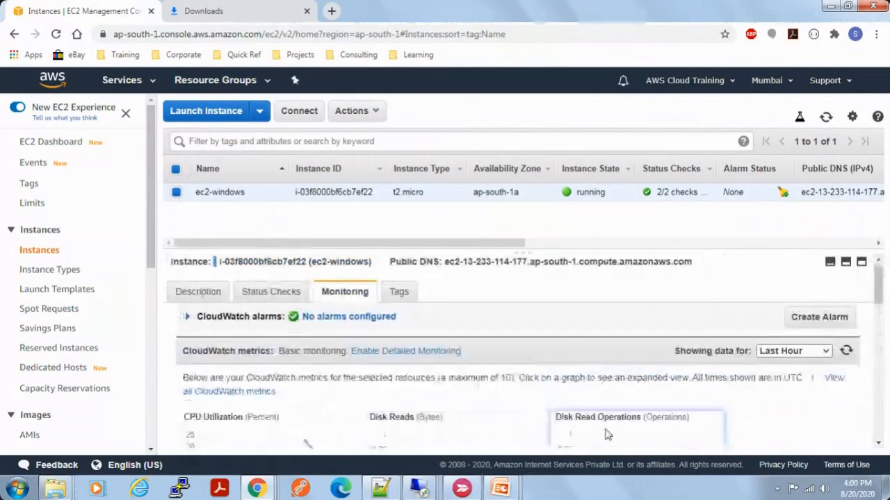
Step: Show the CloudWatch metrics of ec2-windows for the Last 24 Hours, and switch the time range to Last 1 Week
{"action": "left_click", "coordinate": [780, 352]}
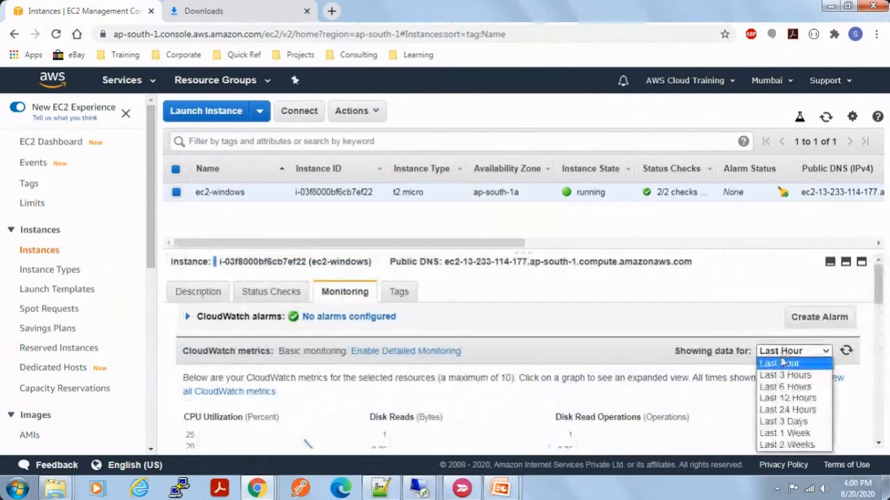
{"action": "left_click", "coordinate": [785, 410]}
{"action": "left_click", "coordinate": [817, 355]}
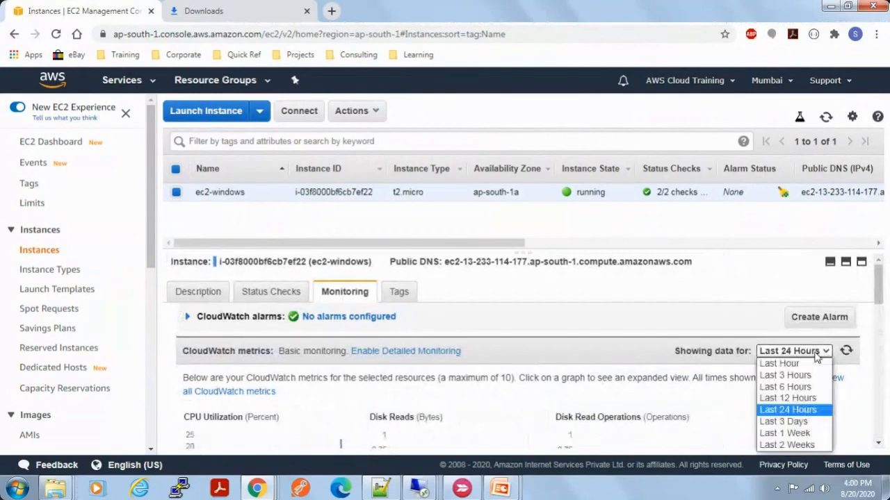
{"action": "left_click", "coordinate": [798, 433]}
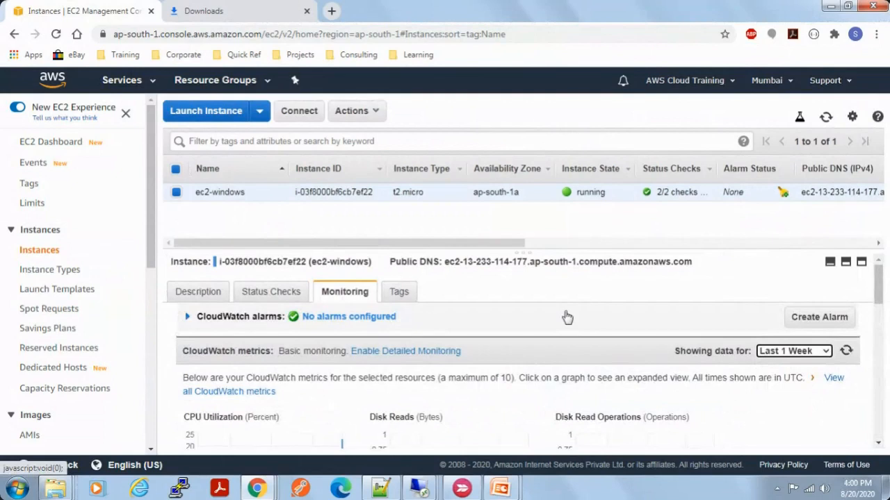
{"action": "left_click_drag", "start_coordinate": [512, 243], "coordinate": [373, 223]}
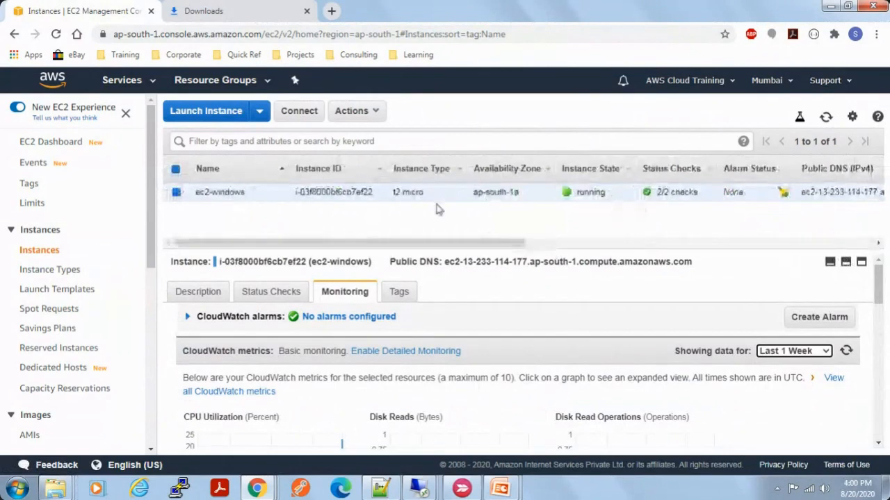
Step: Get the system log of the ec2-windows instance, look through its entries and close the log
{"action": "left_click", "coordinate": [373, 112]}
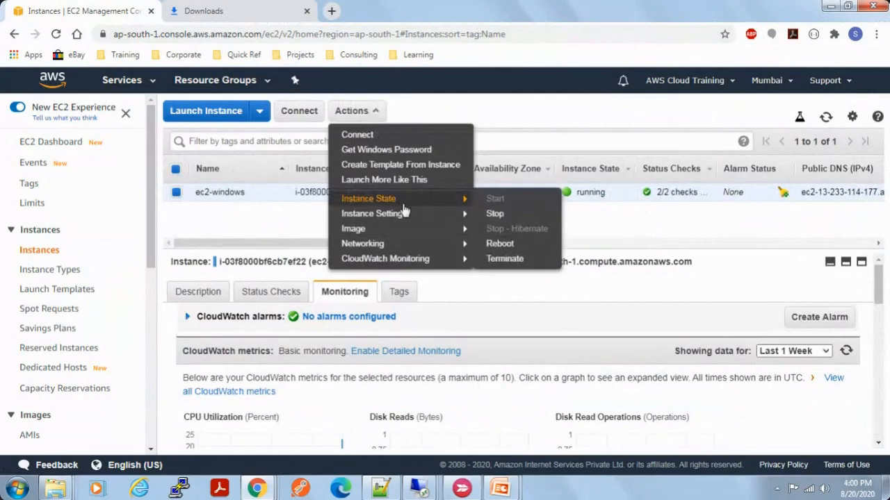
{"action": "mouse_move", "coordinate": [396, 221]}
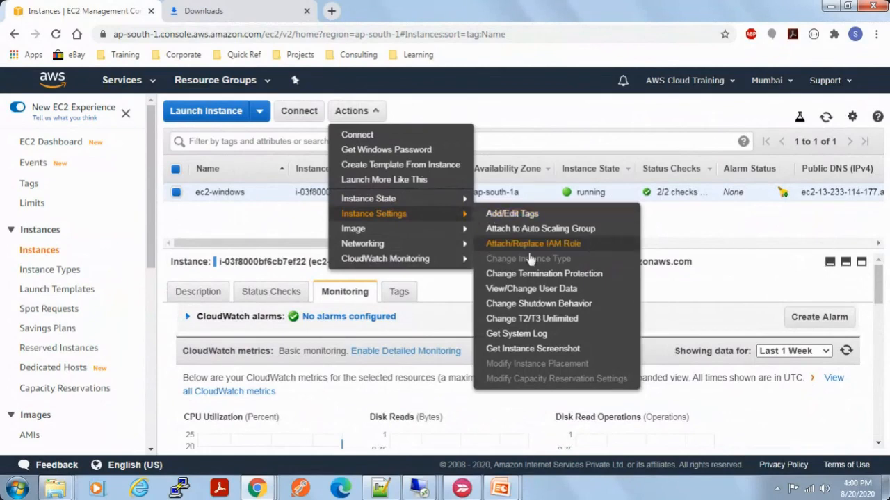
{"action": "left_click", "coordinate": [535, 339]}
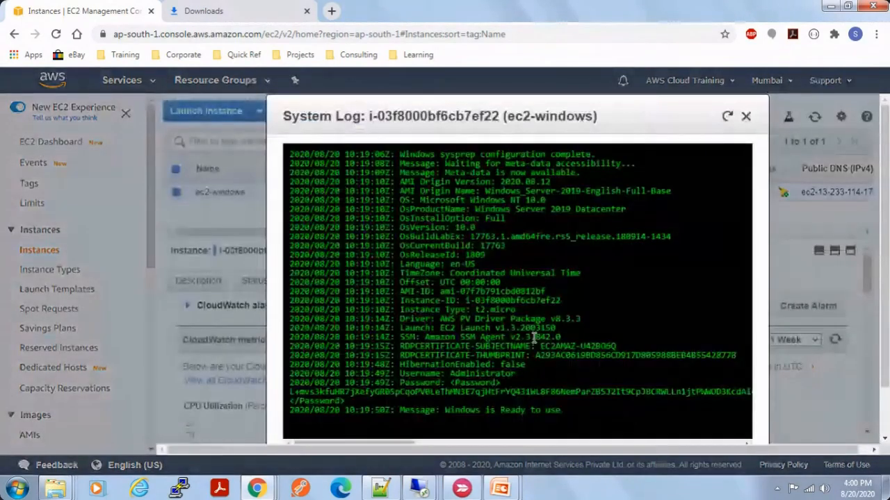
{"action": "scroll", "coordinate": [507, 278], "scroll_direction": "down", "scroll_amount": 2}
{"action": "scroll", "coordinate": [507, 278], "scroll_direction": "up", "scroll_amount": 2}
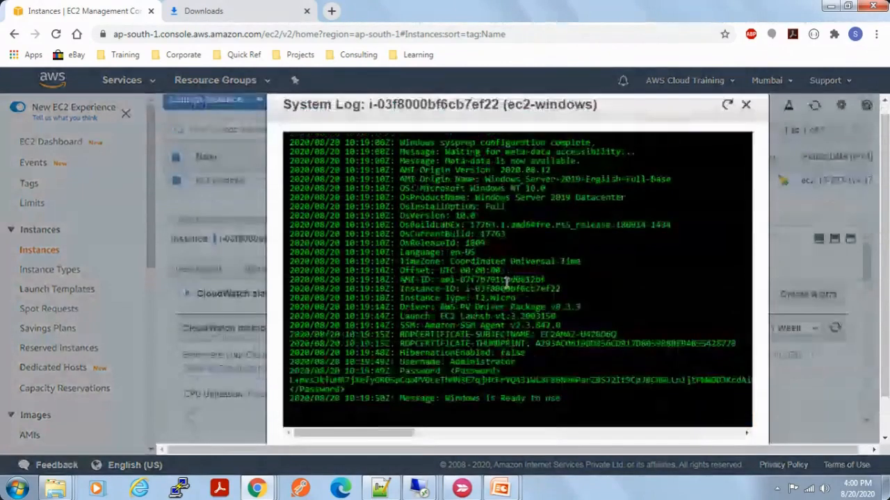
{"action": "left_click", "coordinate": [746, 116]}
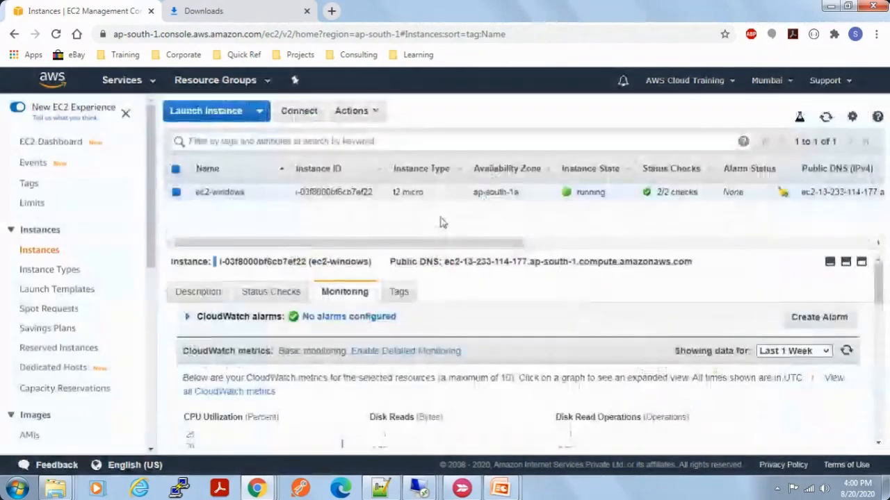
Step: Bring up the instance settings actions again for ec2-windows
{"action": "left_click", "coordinate": [380, 111]}
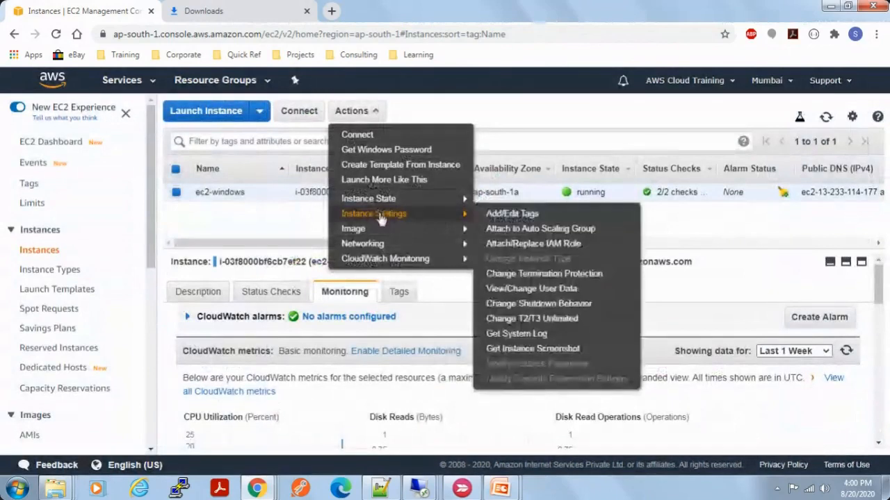
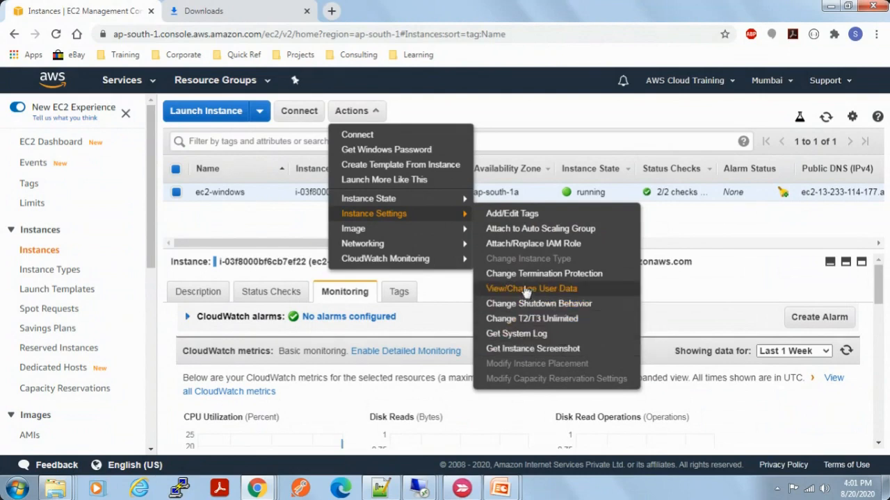
Step: Stop the running ec2-windows instance and confirm the stop
{"action": "mouse_move", "coordinate": [432, 201]}
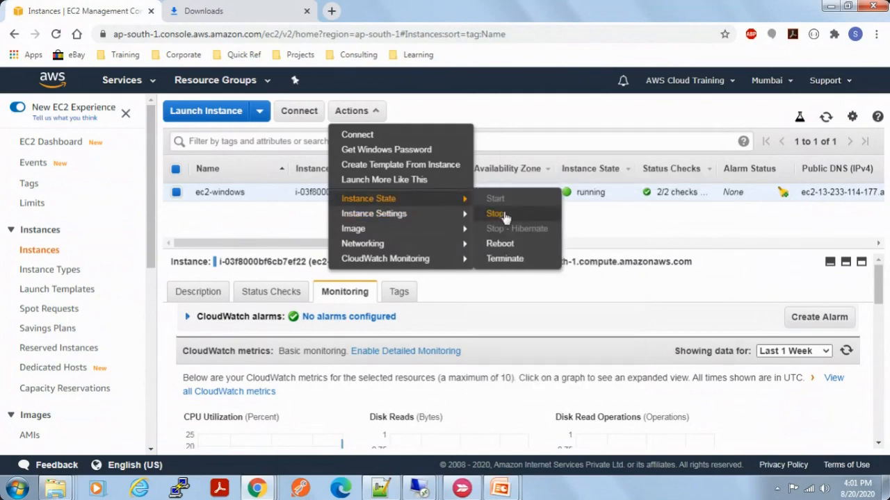
{"action": "left_click", "coordinate": [505, 216]}
{"action": "left_click", "coordinate": [653, 357]}
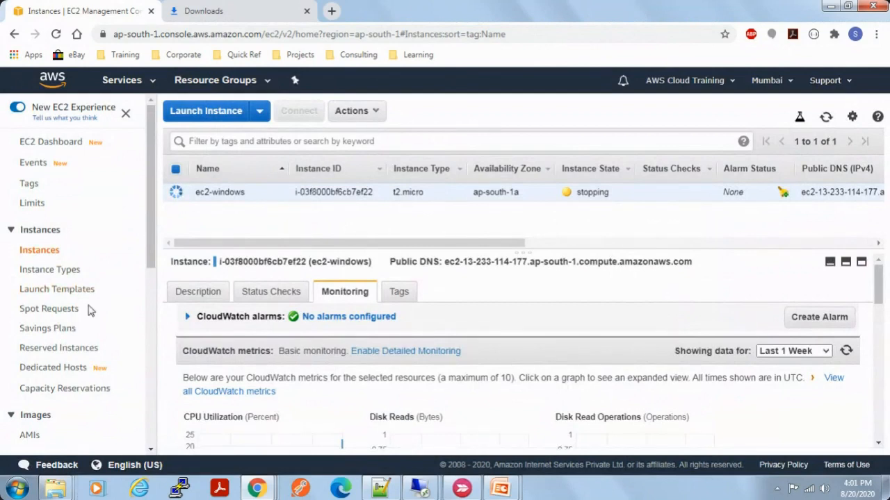
Step: Open the Elastic Block Store volumes and try to resize the ec2-windows volume to 100 GiB, closing the dialog without applying it
{"action": "scroll", "coordinate": [89, 310], "scroll_direction": "down", "scroll_amount": 2}
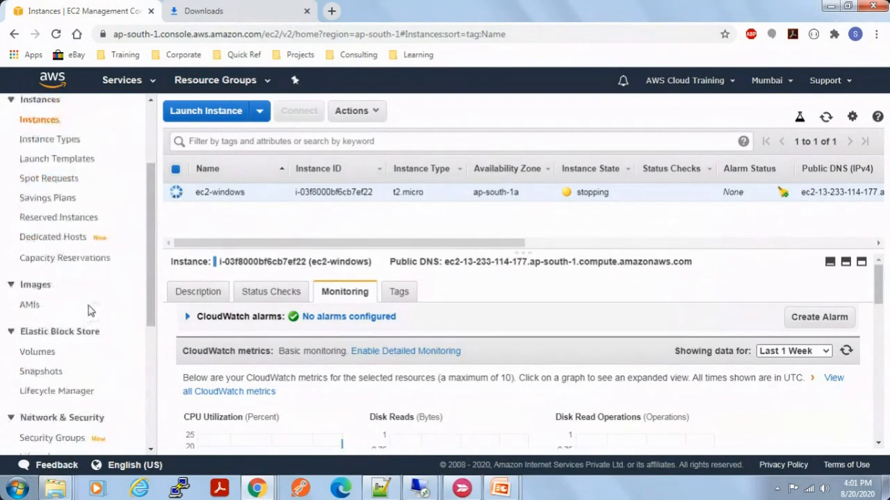
{"action": "left_click", "coordinate": [42, 352]}
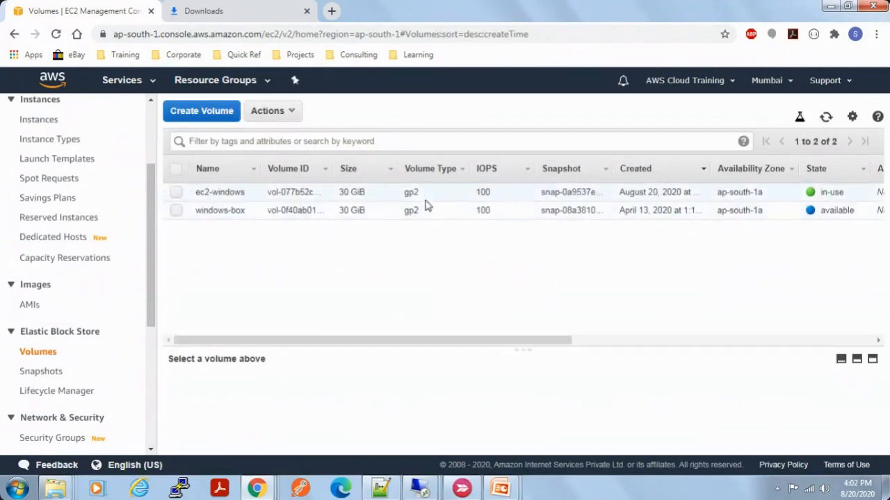
{"action": "left_click", "coordinate": [178, 192]}
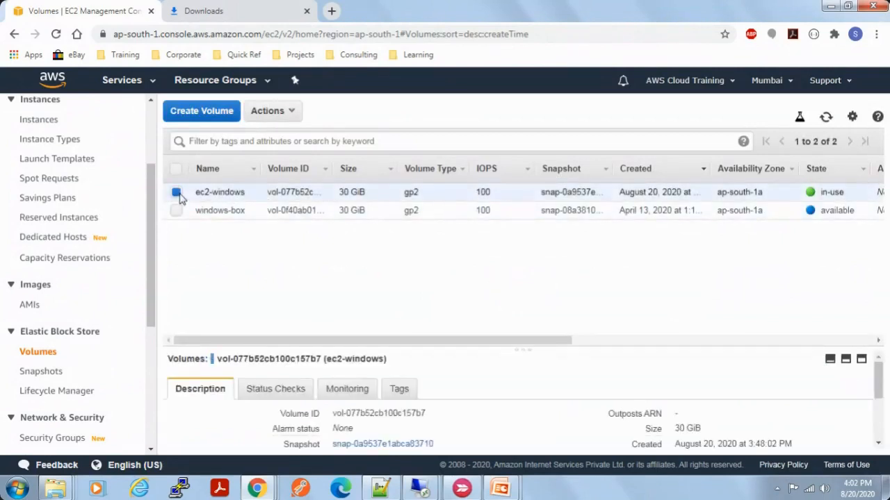
{"action": "left_click", "coordinate": [292, 111]}
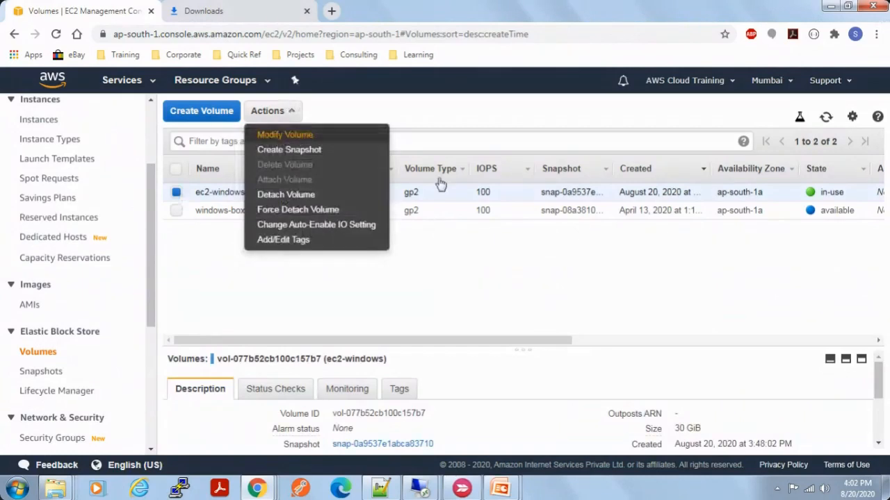
{"action": "left_click", "coordinate": [292, 134]}
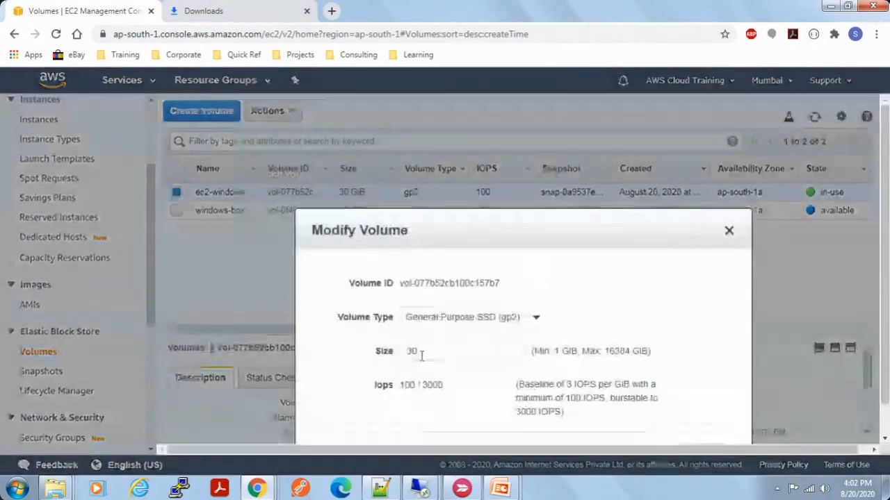
{"action": "left_click_drag", "start_coordinate": [417, 353], "coordinate": [517, 351]}
{"action": "type", "text": "100"}
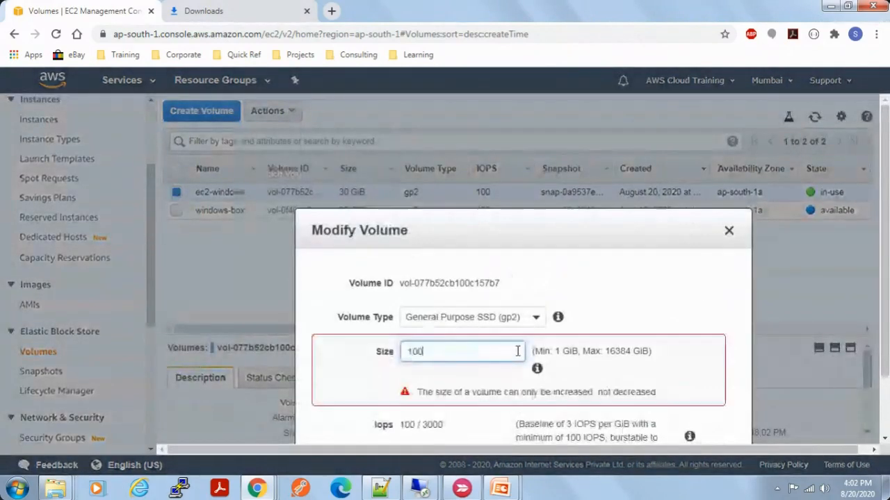
{"action": "left_click", "coordinate": [728, 231]}
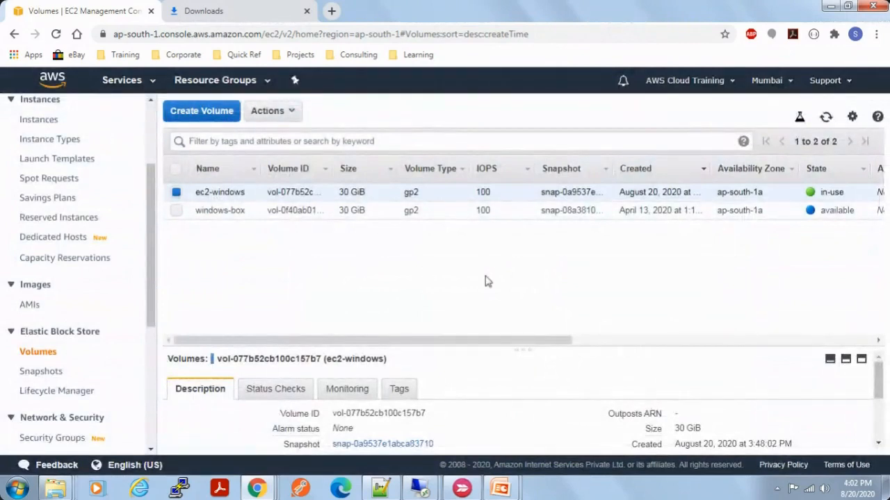
{"action": "left_click", "coordinate": [177, 193]}
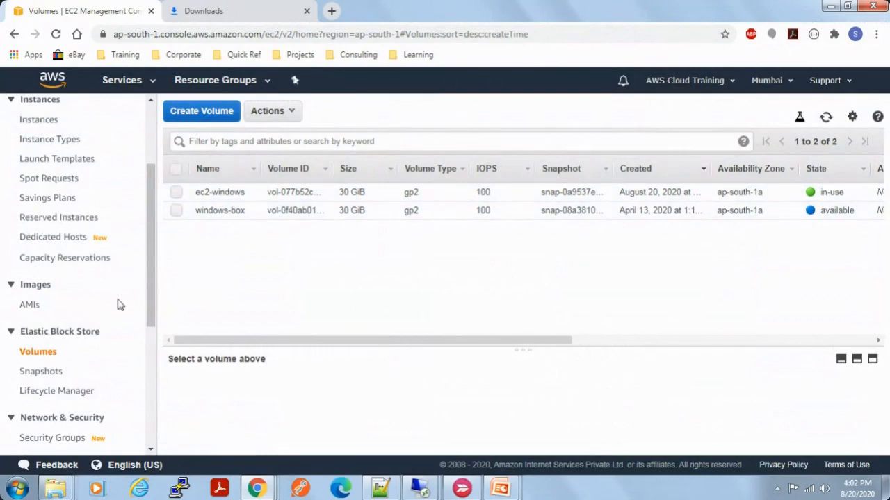
Step: Review the actions available for the ec2-windows volume and return to the instances list
{"action": "scroll", "coordinate": [153, 264], "scroll_direction": "up", "scroll_amount": 2}
{"action": "scroll", "coordinate": [153, 222], "scroll_direction": "down", "scroll_amount": 2}
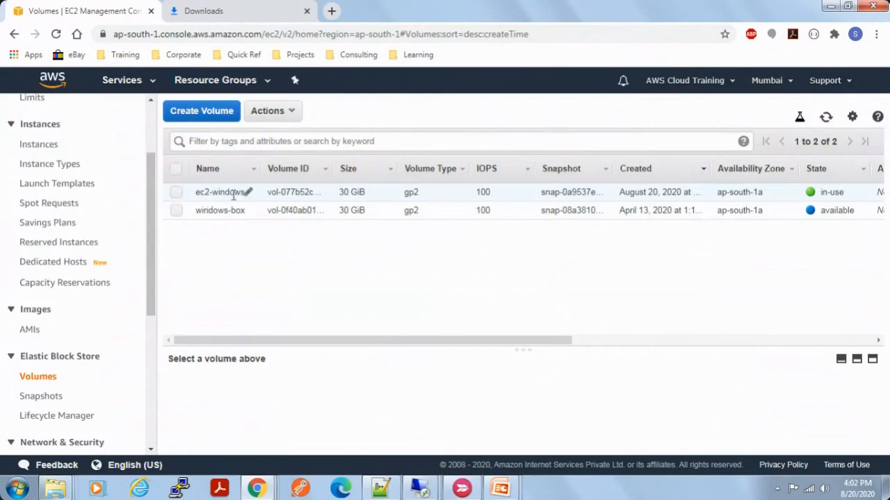
{"action": "left_click", "coordinate": [178, 192]}
{"action": "left_click", "coordinate": [299, 112]}
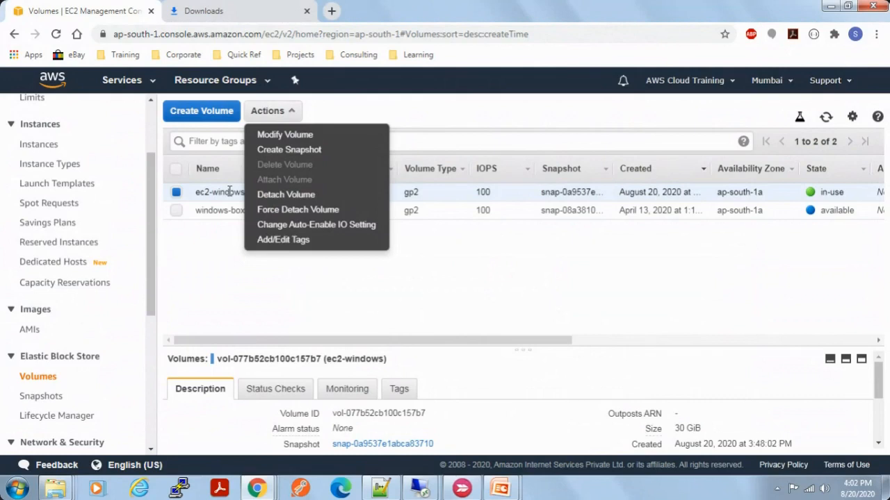
{"action": "left_click", "coordinate": [218, 246]}
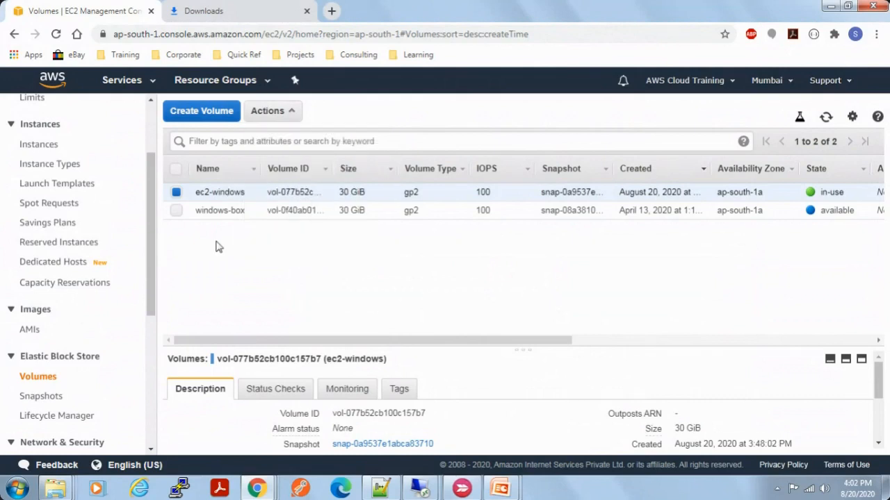
{"action": "left_click", "coordinate": [35, 143]}
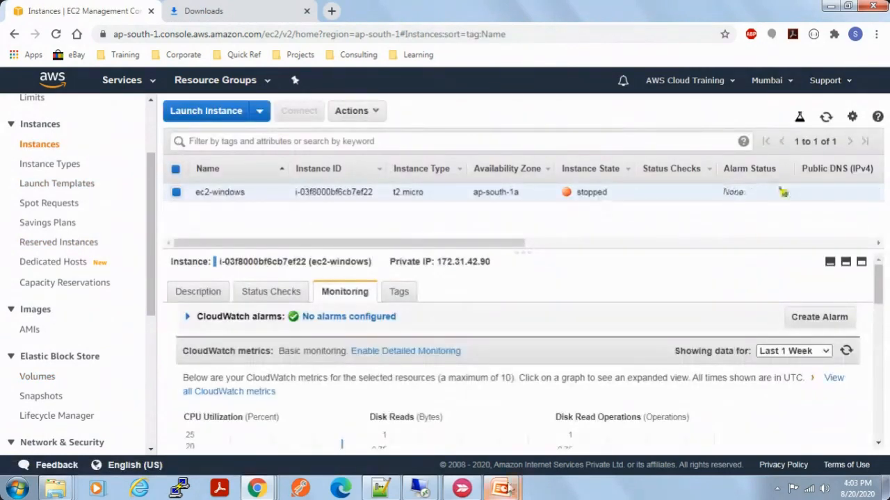
Step: Check the saved login notes, try a Remote Desktop connection to 13.234.29.29, and return to the EC2 instances list
{"action": "mouse_move", "coordinate": [422, 485]}
{"action": "left_click", "coordinate": [499, 440]}
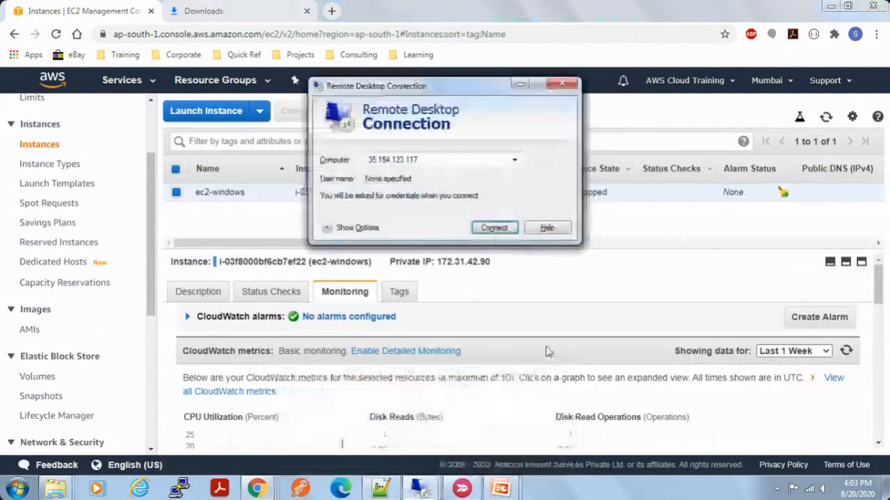
{"action": "mouse_move", "coordinate": [422, 487]}
{"action": "left_click", "coordinate": [361, 448]}
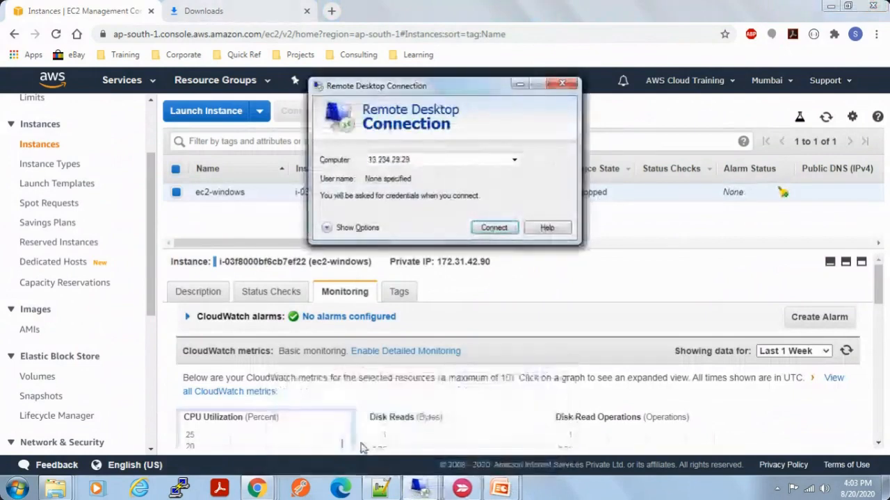
{"action": "left_click", "coordinate": [380, 489]}
{"action": "left_click", "coordinate": [232, 97]}
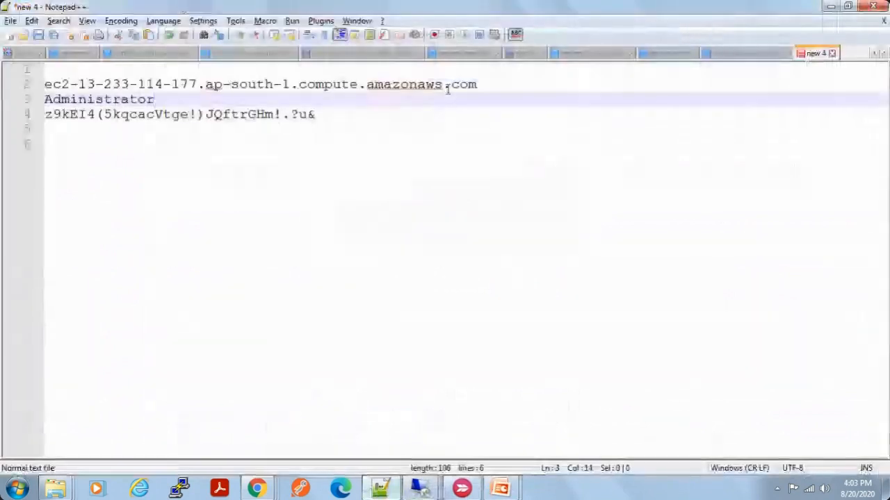
{"action": "key", "text": "alt+Tab"}
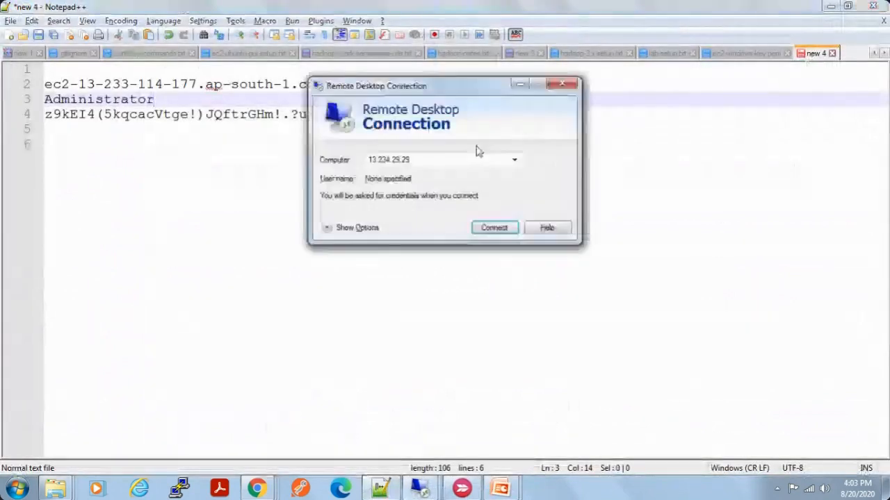
{"action": "left_click", "coordinate": [494, 227]}
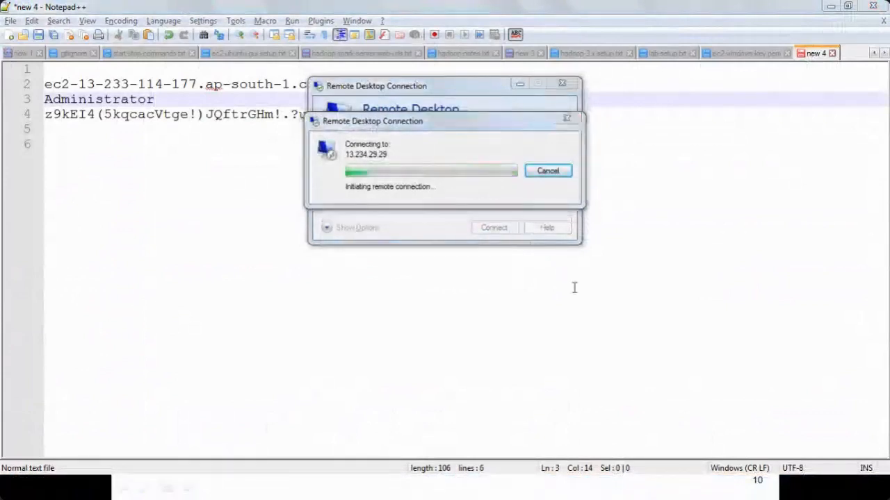
{"action": "key", "text": "alt+Tab"}
{"action": "key", "text": "alt+Tab"}
{"action": "key", "text": "alt+Tab"}
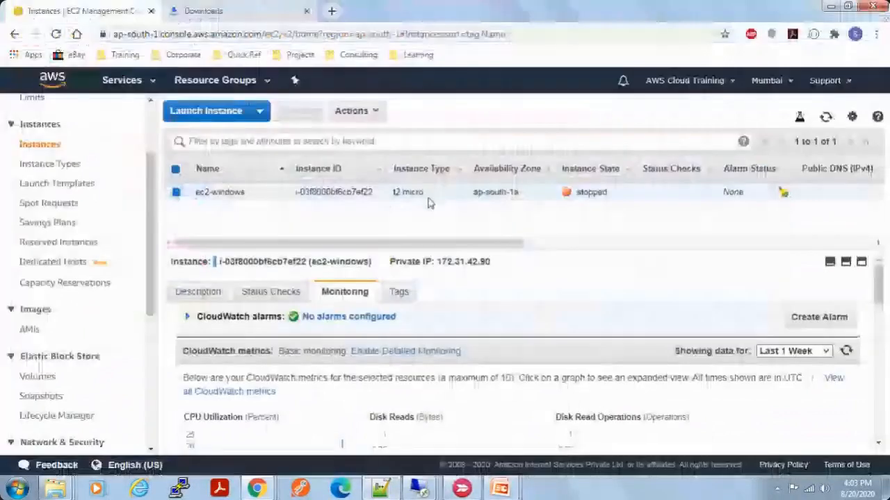
Step: Change the instance type of the stopped ec2-windows instance to t2.small
{"action": "left_click", "coordinate": [365, 112]}
{"action": "mouse_move", "coordinate": [374, 199]}
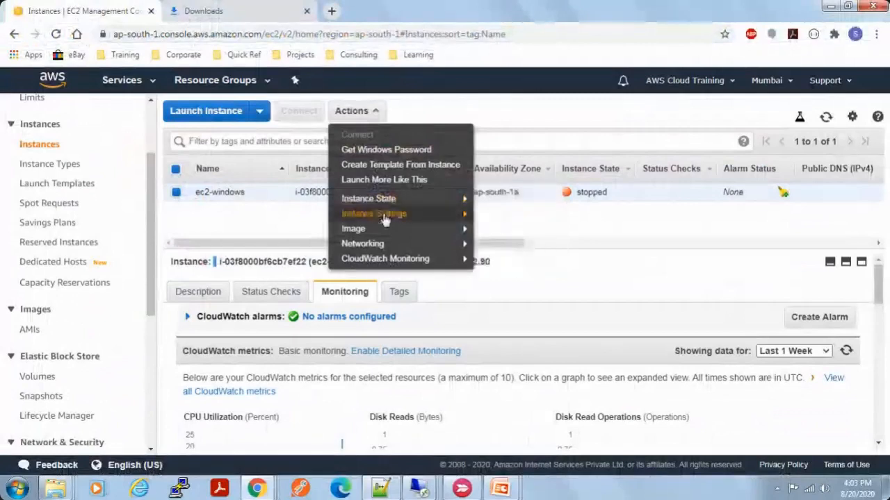
{"action": "mouse_move", "coordinate": [386, 216]}
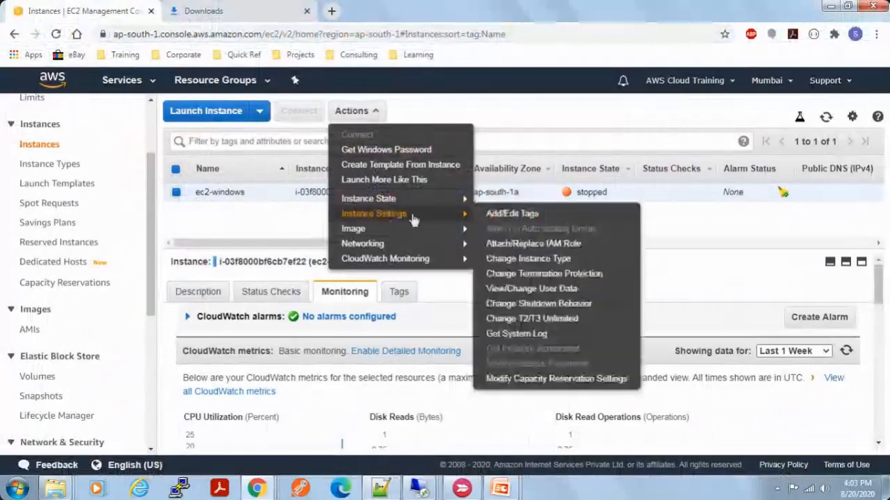
{"action": "left_click", "coordinate": [528, 259]}
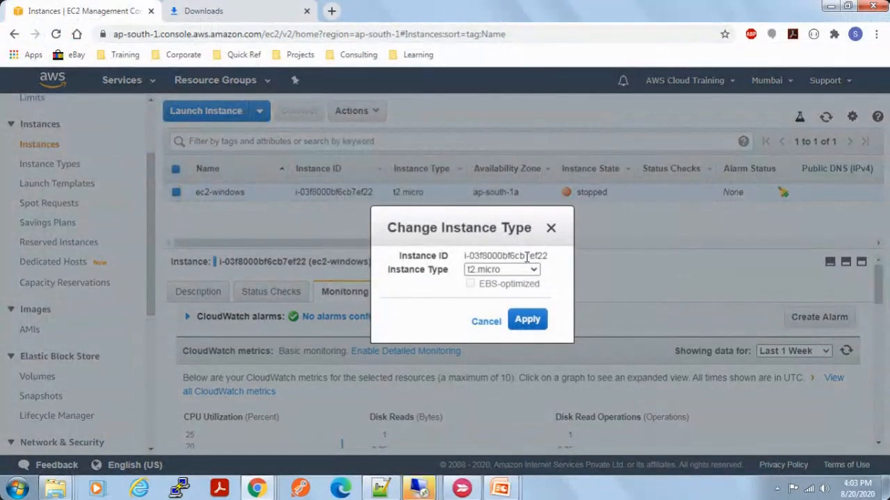
{"action": "left_click", "coordinate": [521, 276]}
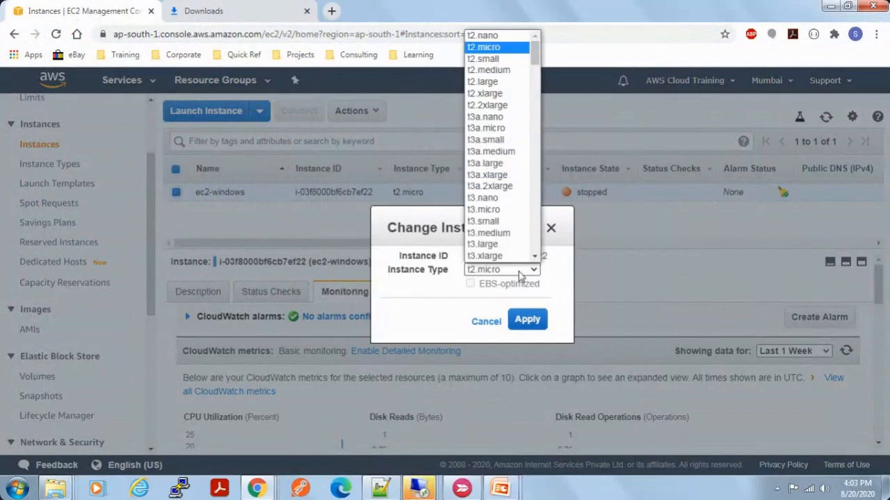
{"action": "left_click", "coordinate": [489, 61]}
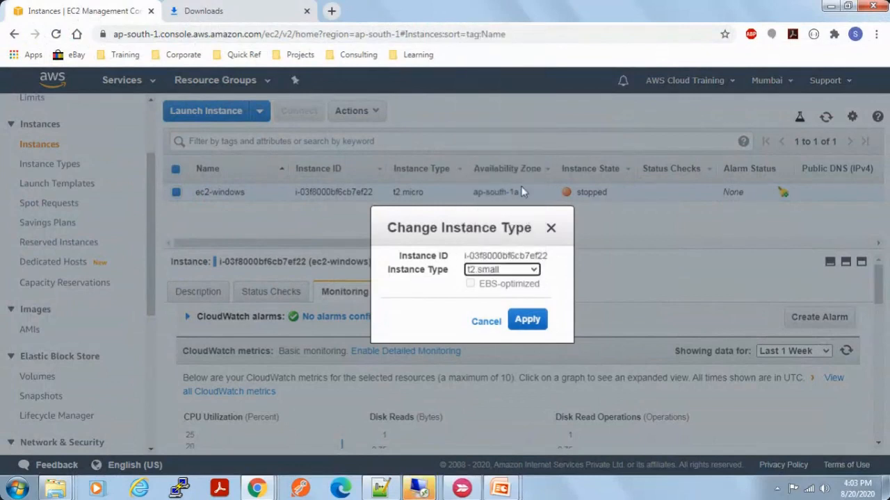
{"action": "left_click", "coordinate": [530, 323]}
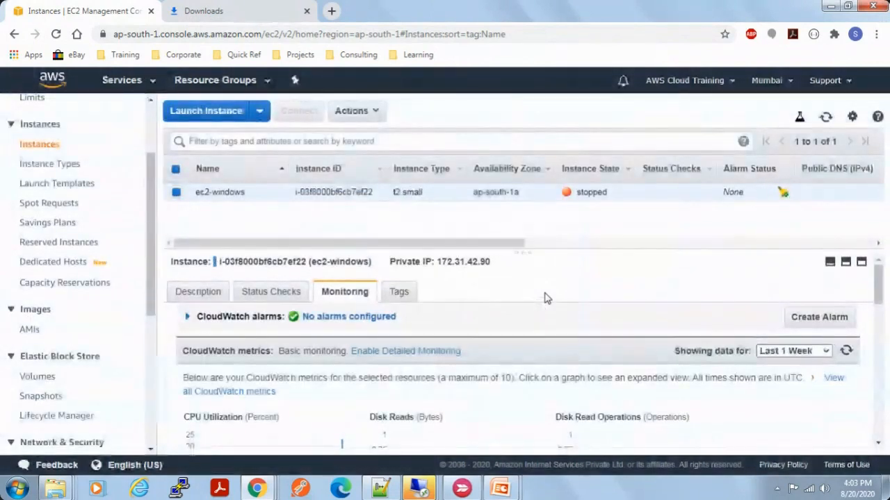
{"action": "mouse_move", "coordinate": [488, 243]}
{"action": "left_mouse_down"}
{"action": "mouse_move", "coordinate": [667, 244]}
{"action": "mouse_move", "coordinate": [490, 244]}
{"action": "left_mouse_up"}
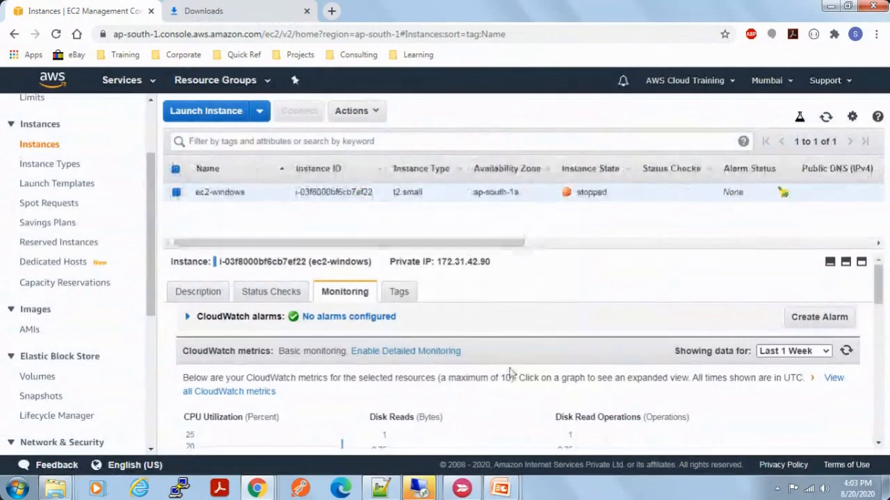
Step: Start the ec2-windows instance again and confirm the start
{"action": "left_click", "coordinate": [379, 111]}
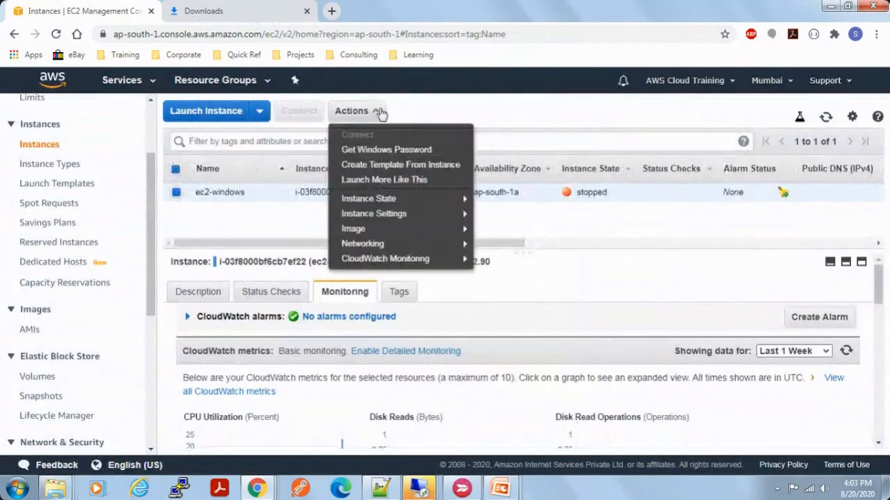
{"action": "mouse_move", "coordinate": [383, 199]}
{"action": "left_click", "coordinate": [486, 199]}
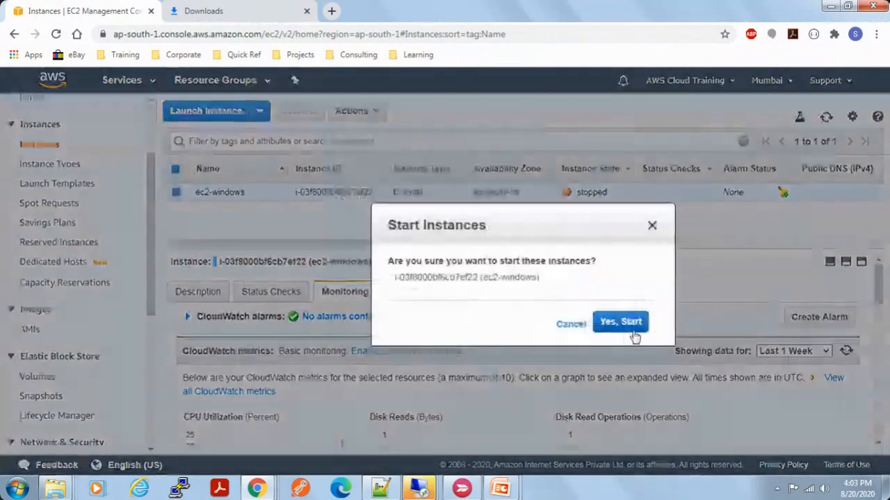
{"action": "left_click", "coordinate": [625, 326]}
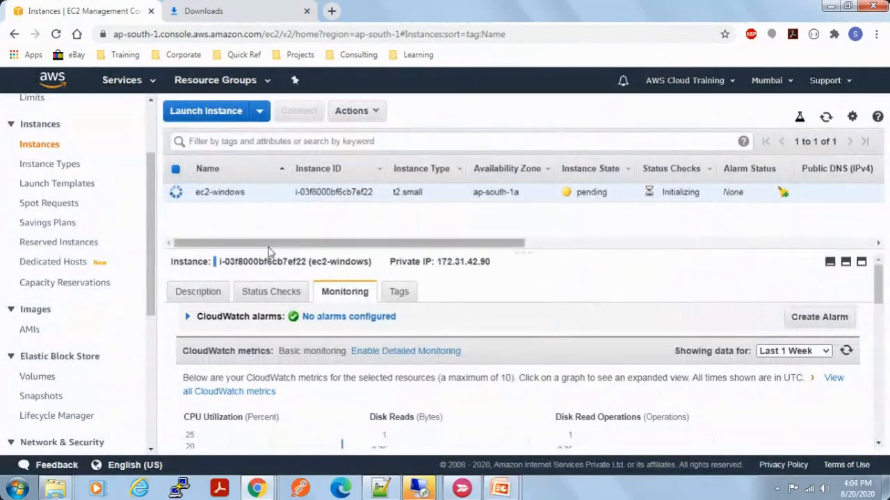
Step: Begin launching a new instance and search the Amazon Machine Images for ubuntu
{"action": "left_click", "coordinate": [207, 113]}
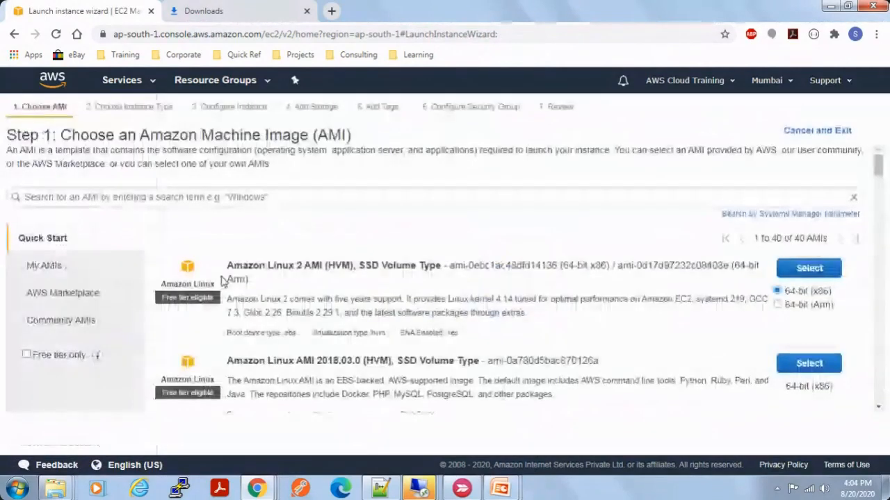
{"action": "left_click", "coordinate": [157, 196]}
{"action": "type", "text": "ubuntu"}
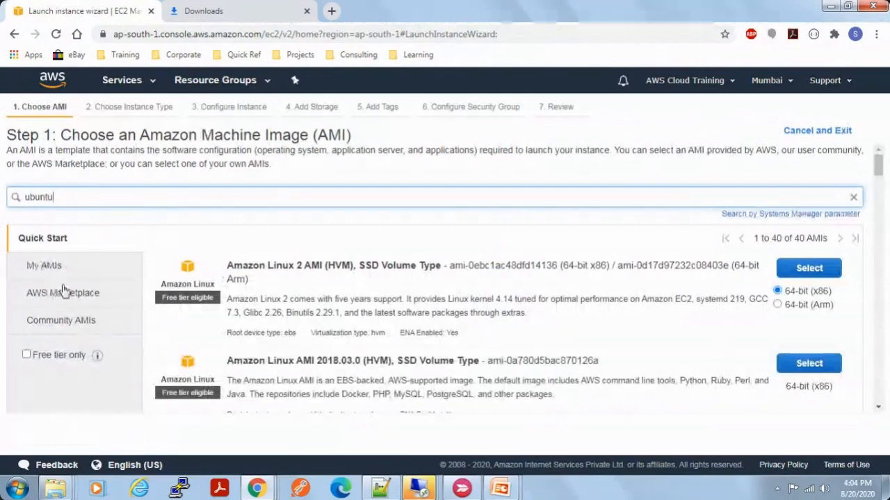
{"action": "key", "text": "Return"}
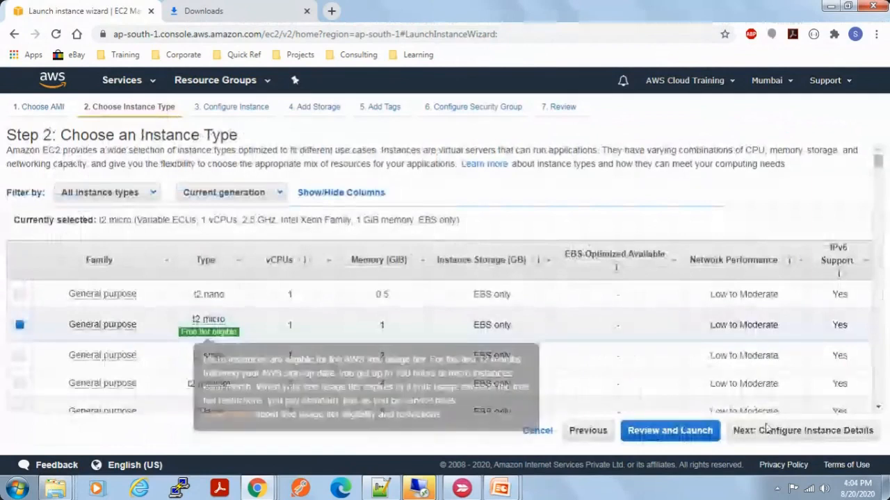
Step: Keep the t2.micro instance type and the default instance details, and continue to the storage settings
{"action": "left_click", "coordinate": [802, 434]}
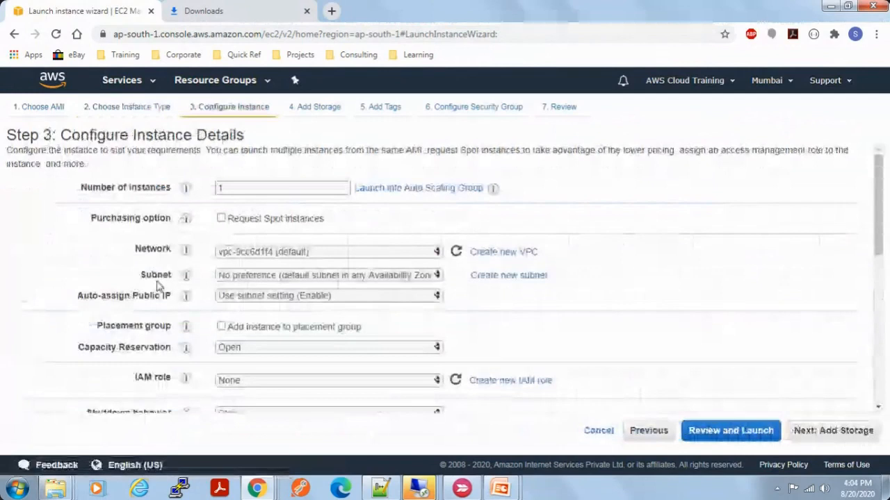
{"action": "scroll", "coordinate": [673, 357], "scroll_direction": "down", "scroll_amount": 10}
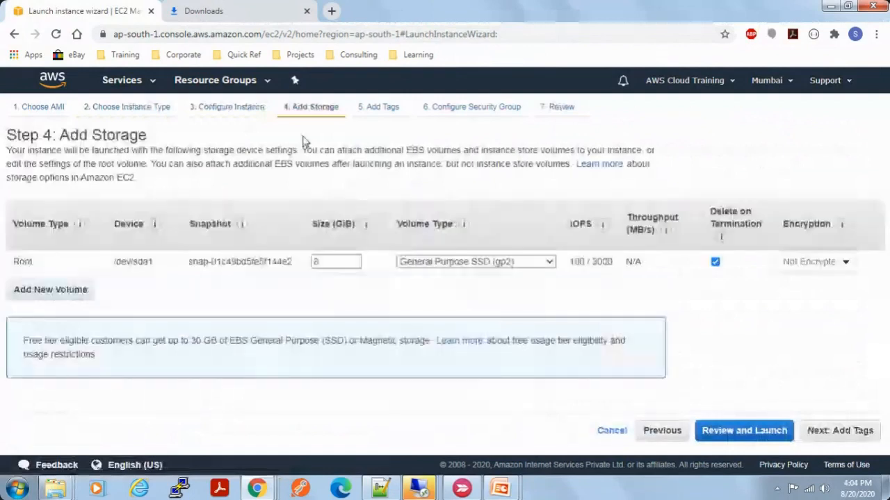
Step: Keep the default root volume storage and tag the new instance with the key Name and the value ec2-ubuntu
{"action": "double_click", "coordinate": [336, 262]}
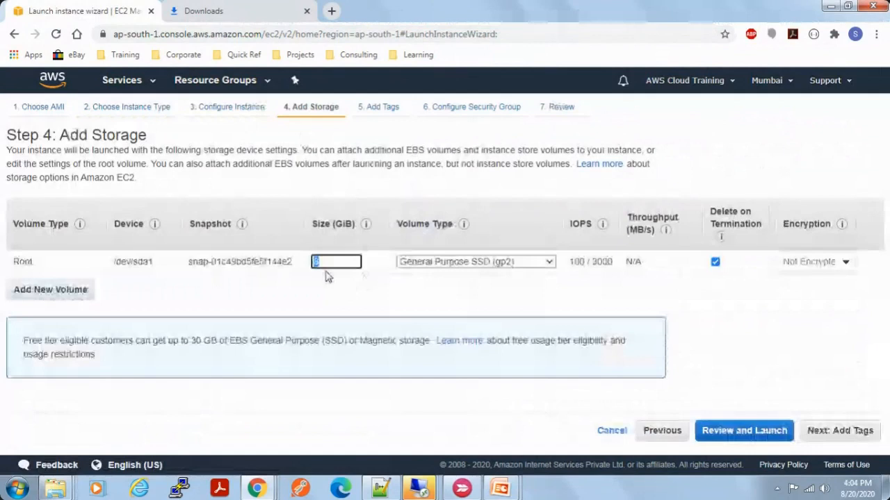
{"action": "left_click", "coordinate": [839, 431]}
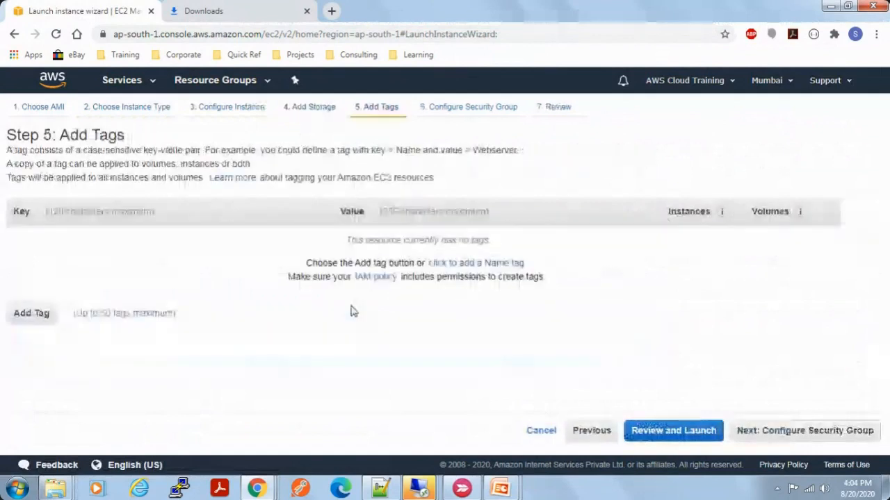
{"action": "left_click", "coordinate": [31, 313]}
{"action": "left_click", "coordinate": [63, 243]}
{"action": "type", "text": "Name"}
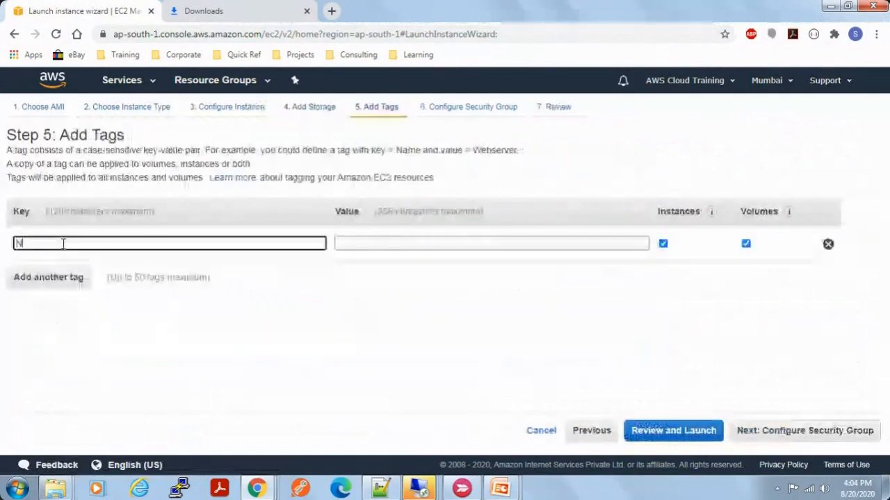
{"action": "key", "text": "Tab"}
{"action": "type", "text": "ec"}
{"action": "type", "text": "@"}
{"action": "key", "text": "BackSpace"}
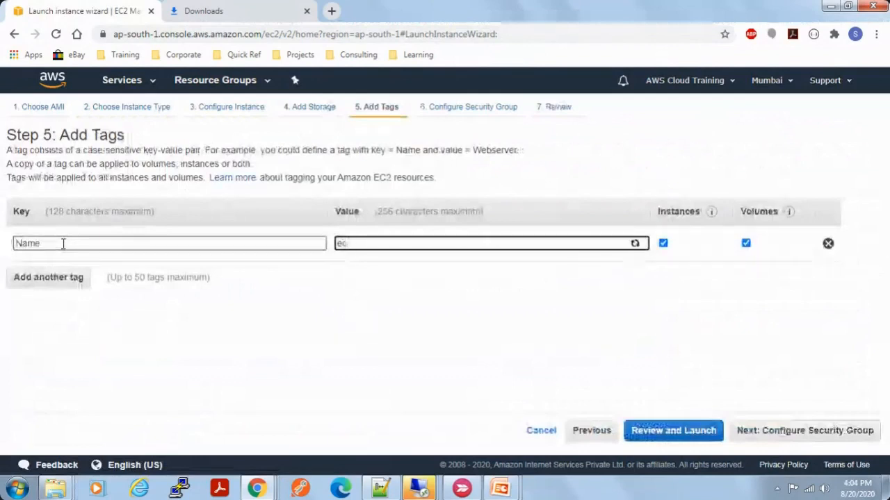
{"action": "type", "text": "2-ubuntu"}
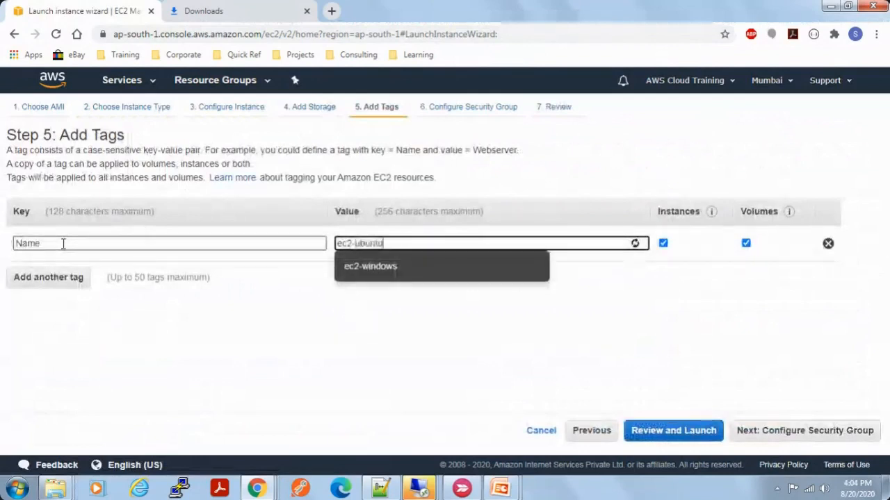
{"action": "left_click", "coordinate": [804, 430]}
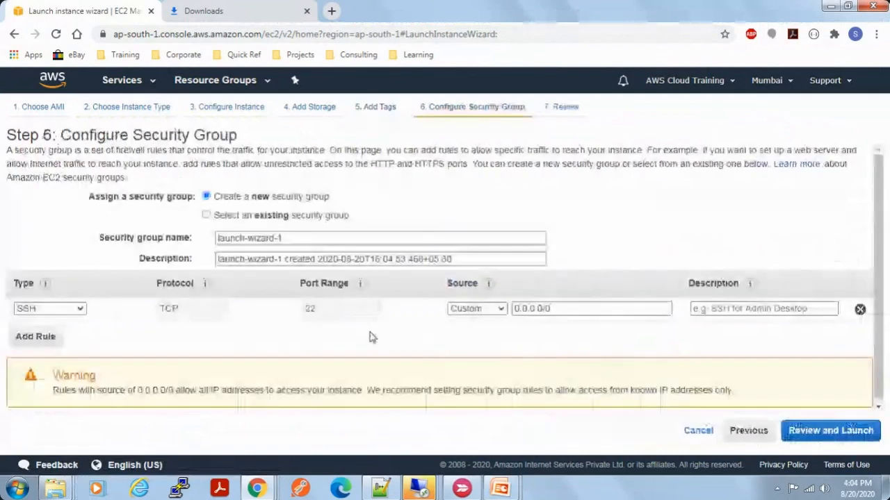
Step: Check the inbound rules of the existing windows-sg security group and return to creating a new group
{"action": "left_click", "coordinate": [207, 215]}
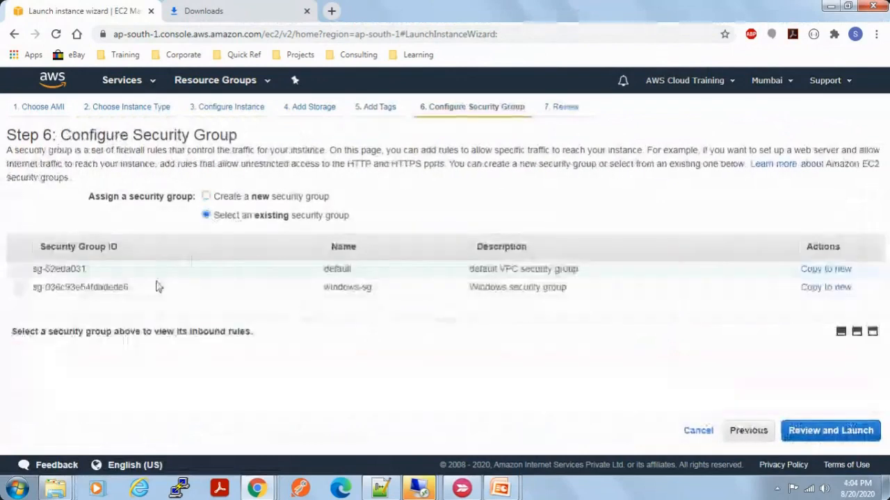
{"action": "left_click", "coordinate": [21, 289]}
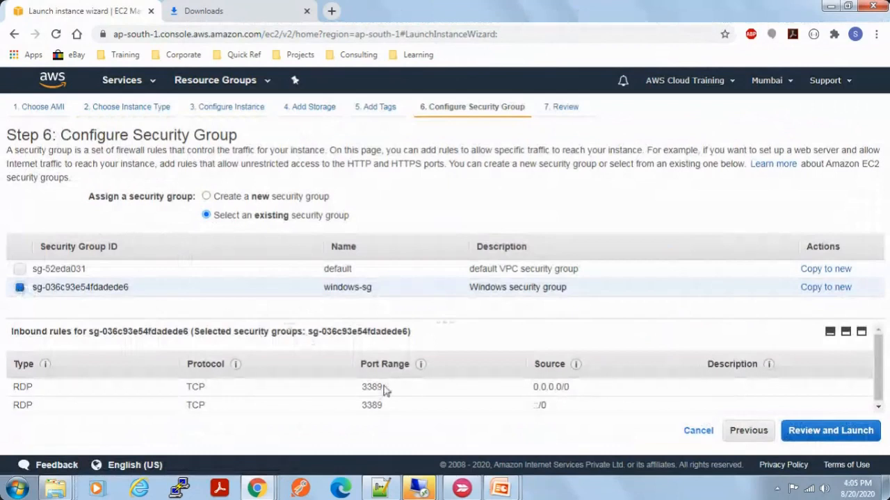
{"action": "left_click", "coordinate": [207, 197]}
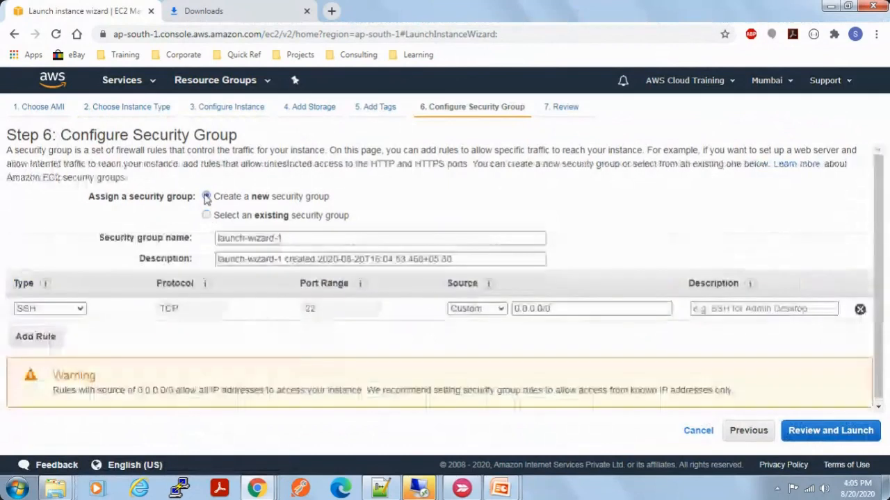
Step: Name the new security group ubuntu-sg and describe it as "Ubuntu security group"
{"action": "left_click", "coordinate": [386, 238]}
{"action": "triple_click", "coordinate": [389, 238]}
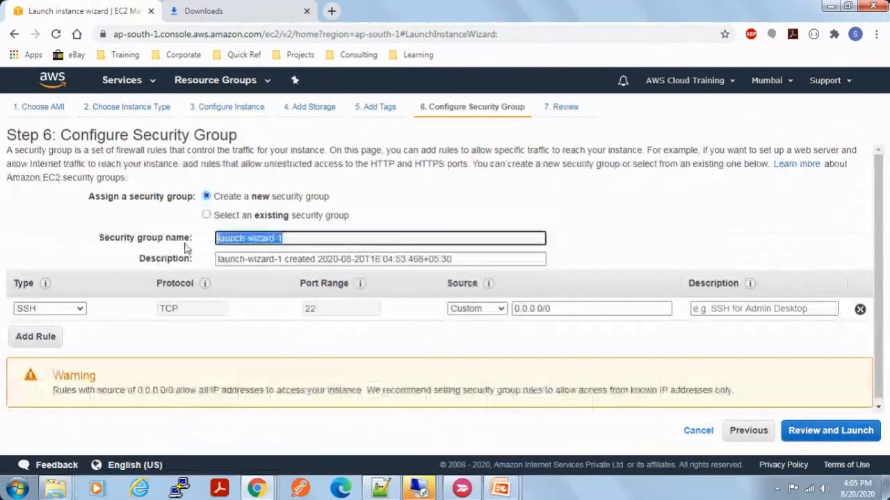
{"action": "type", "text": "ubuntu"}
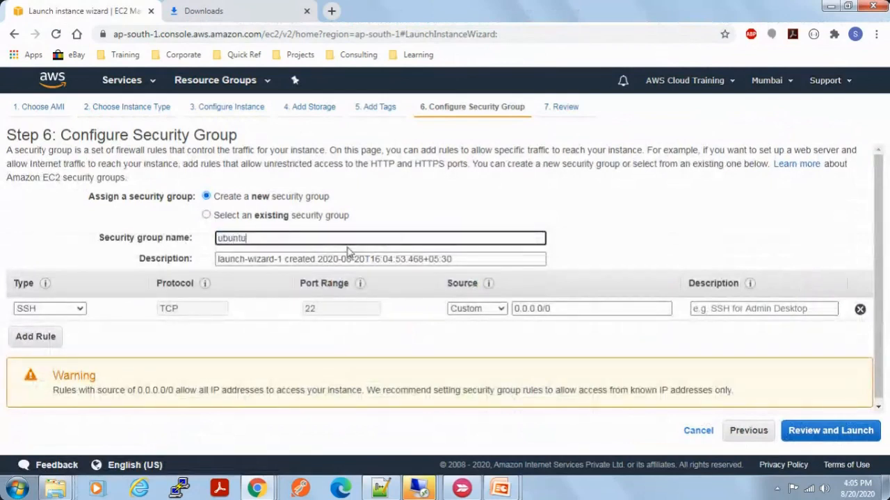
{"action": "type", "text": "-sg"}
{"action": "left_click_drag", "start_coordinate": [471, 259], "coordinate": [175, 256]}
{"action": "type", "text": "Ubungu"}
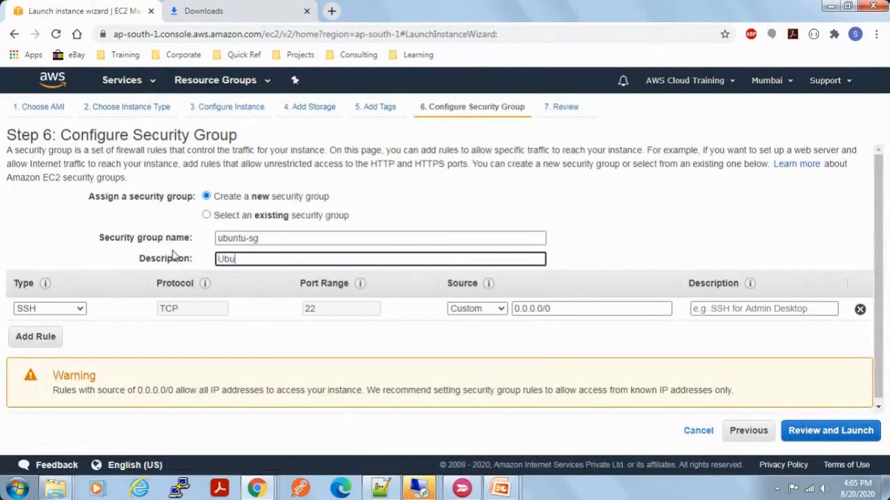
{"action": "key", "text": "BackSpace"}
{"action": "key", "text": "BackSpace"}
{"action": "type", "text": "tu security security"}
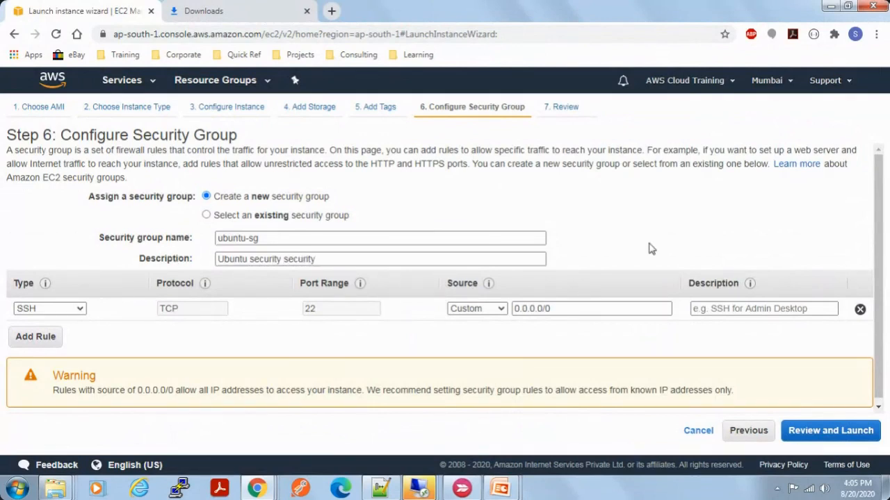
{"action": "double_click", "coordinate": [300, 259]}
{"action": "type", "text": "group"}
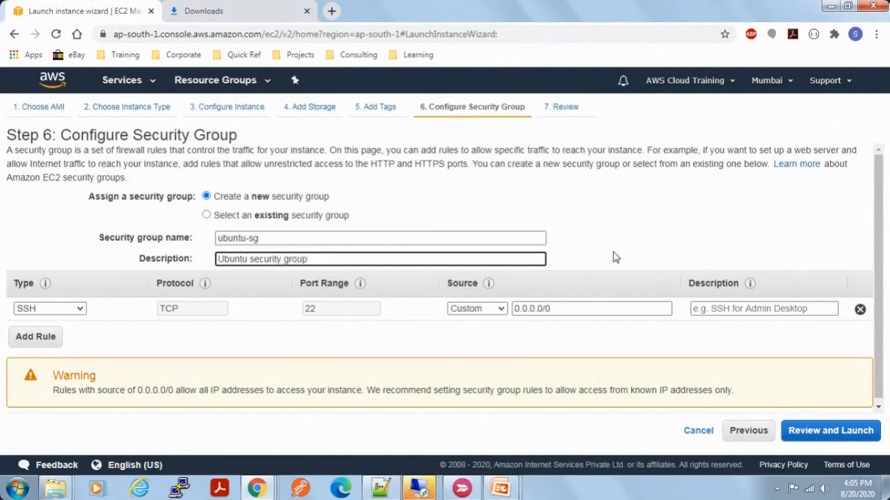
{"action": "left_click", "coordinate": [671, 249]}
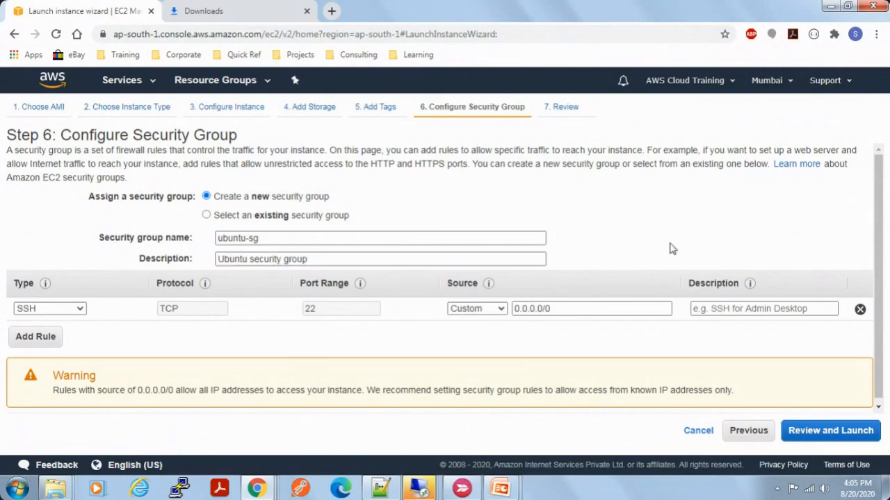
Step: Keep the SSH rule on port 22, review the instance settings and proceed to the key pair selection
{"action": "scroll", "coordinate": [671, 248], "scroll_direction": "down", "scroll_amount": 1}
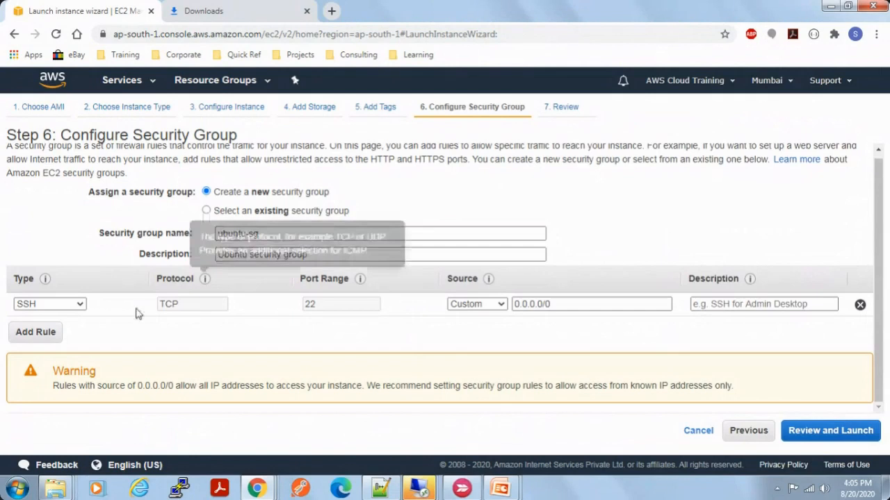
{"action": "left_click_drag", "start_coordinate": [341, 312], "coordinate": [292, 312]}
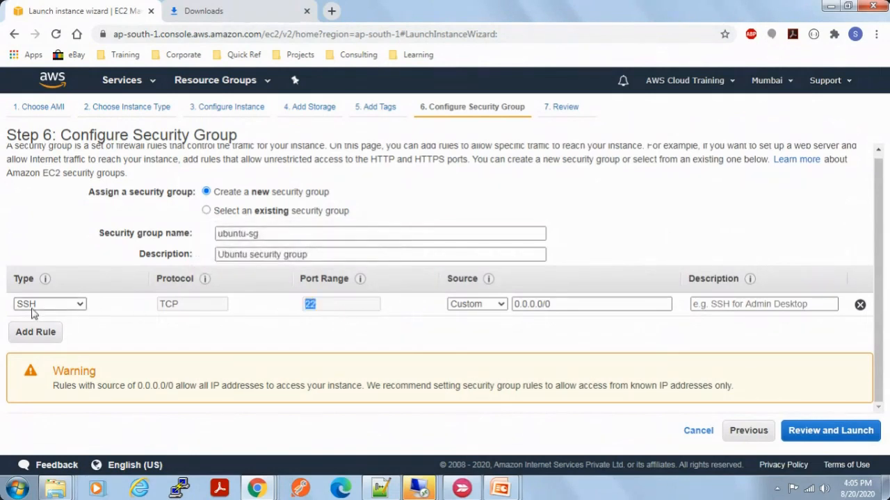
{"action": "left_click", "coordinate": [831, 431]}
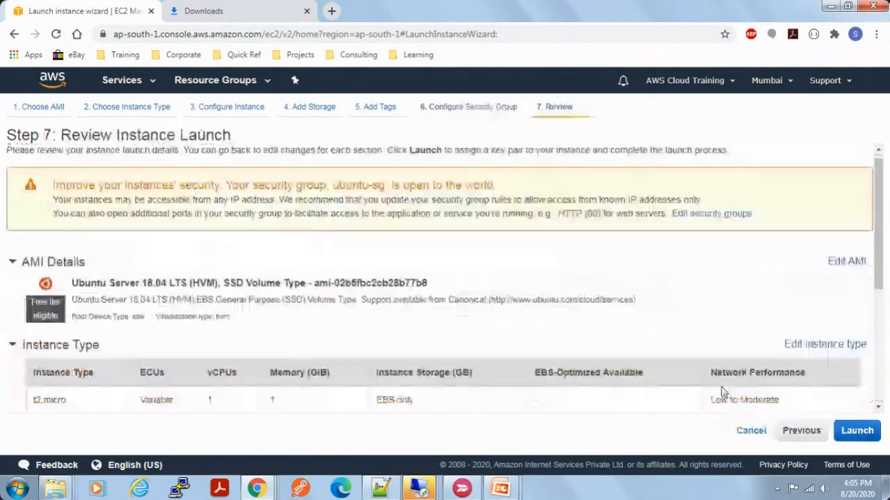
{"action": "left_click", "coordinate": [857, 431]}
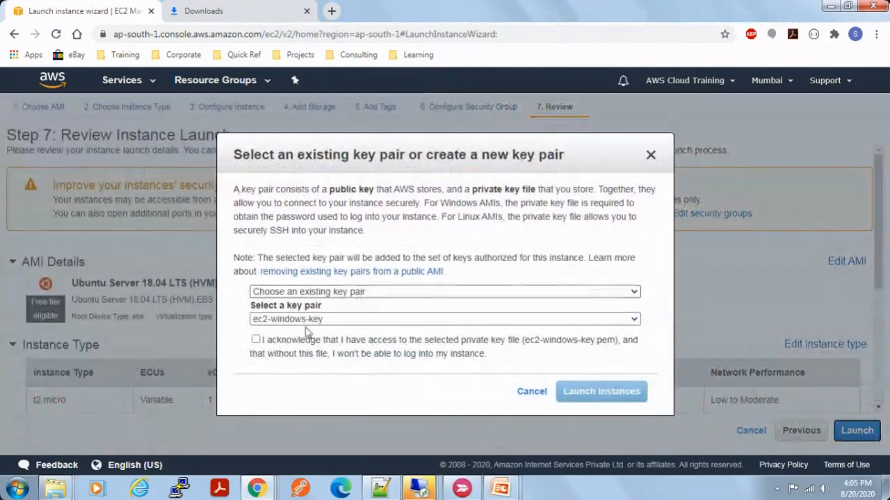
{"action": "left_click", "coordinate": [332, 293]}
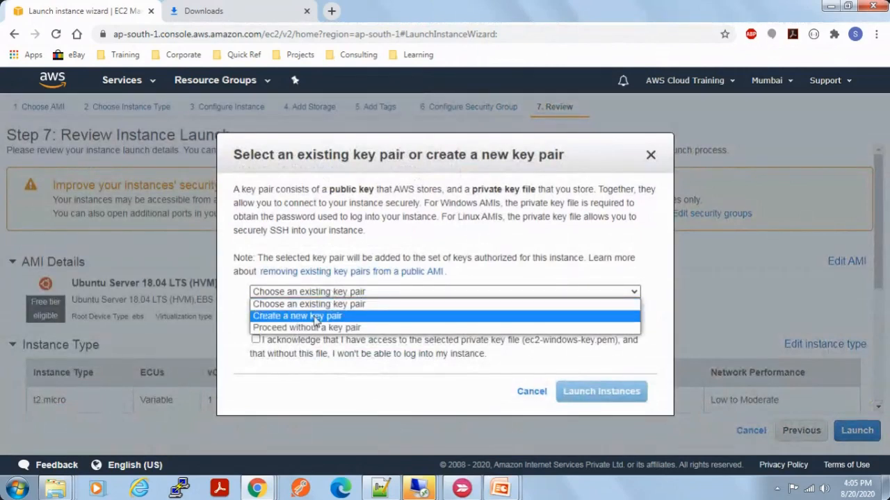
{"action": "left_click", "coordinate": [316, 317]}
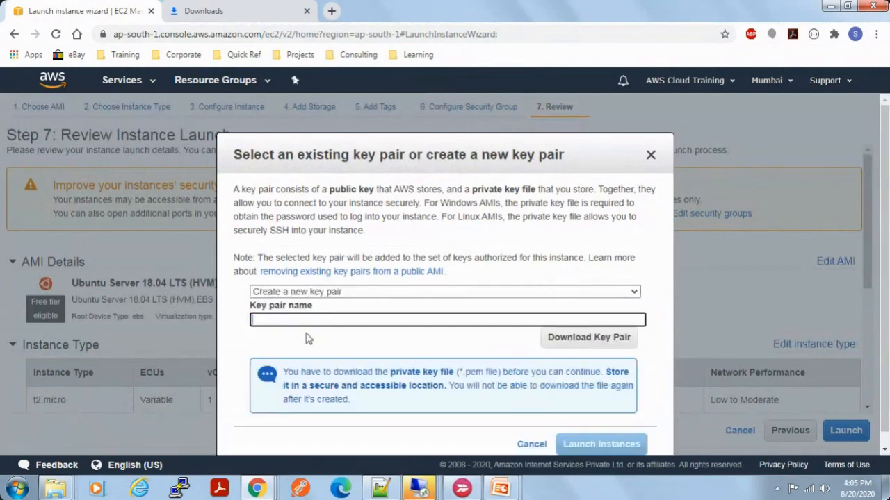
{"action": "left_click", "coordinate": [332, 293]}
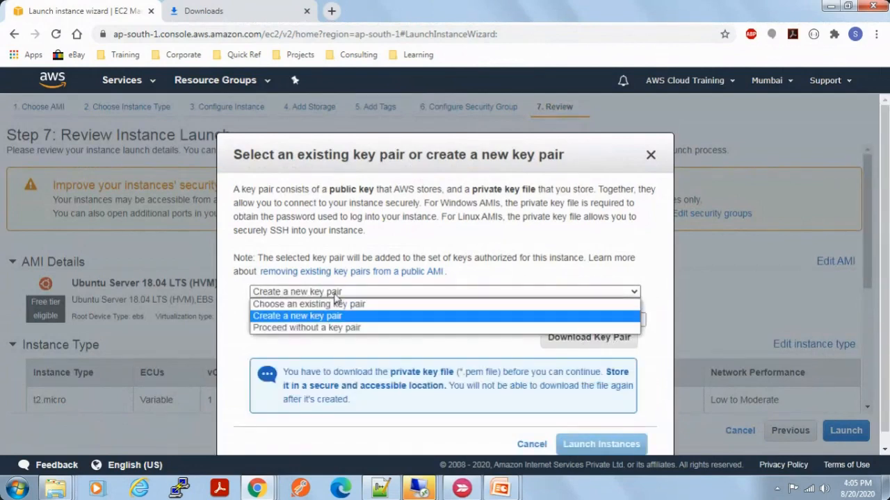
{"action": "left_click", "coordinate": [327, 309]}
Step: Acknowledge access to the existing ec2-windows-key private key file and launch the Ubuntu instance with it
{"action": "left_click", "coordinate": [258, 344]}
{"action": "double_click", "coordinate": [259, 344]}
{"action": "left_click", "coordinate": [257, 342]}
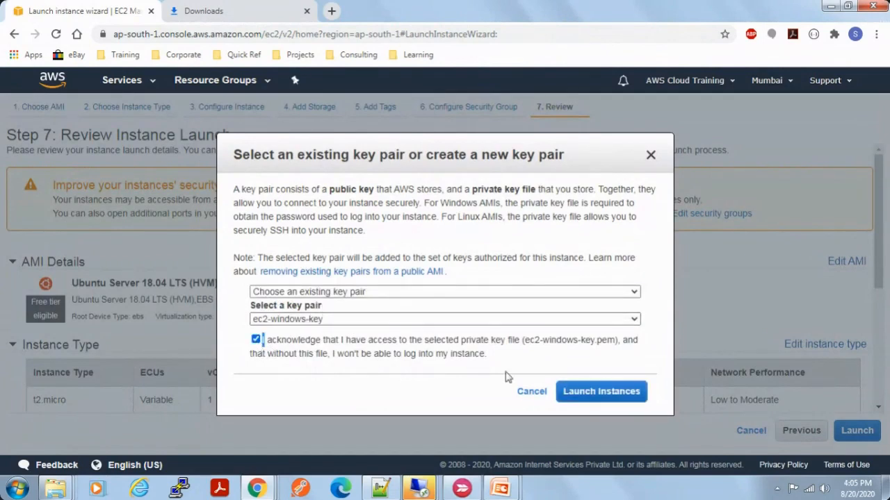
{"action": "left_click", "coordinate": [601, 391]}
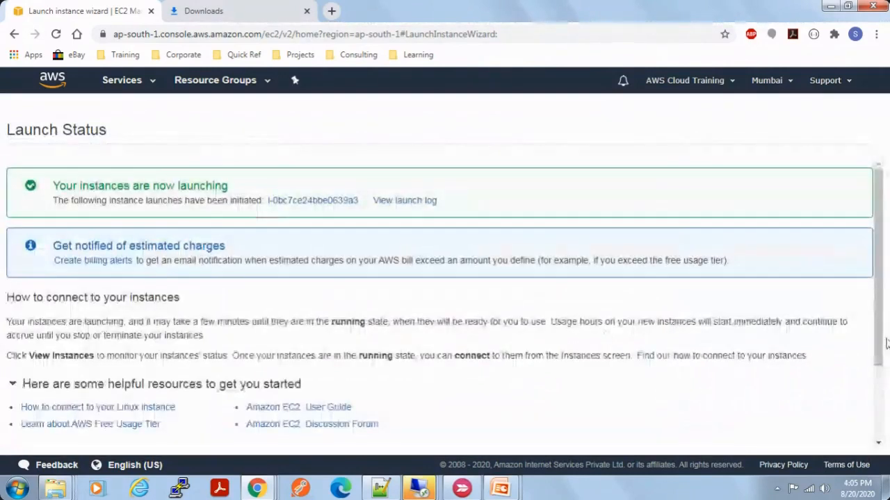
Step: View the instances list and compare the instance types of ec2-windows and ec2-ubuntu
{"action": "scroll", "coordinate": [877, 345], "scroll_direction": "down", "scroll_amount": 2}
{"action": "left_click", "coordinate": [829, 438]}
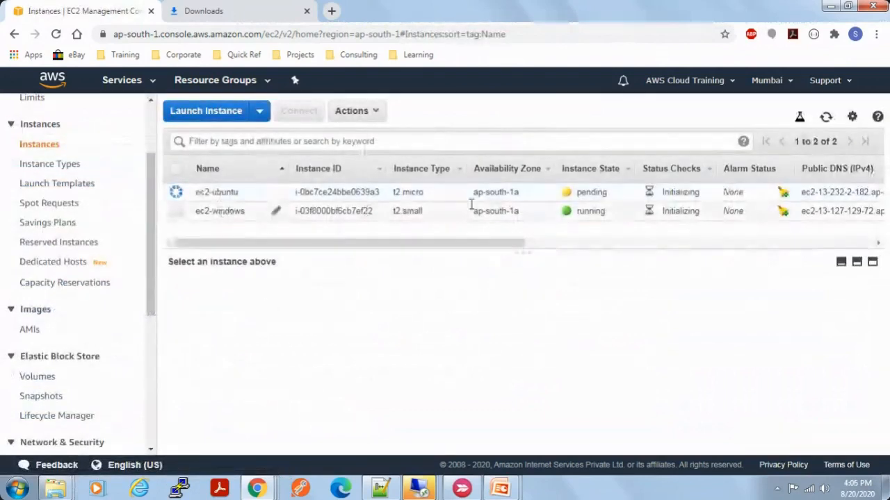
{"action": "double_click", "coordinate": [408, 211]}
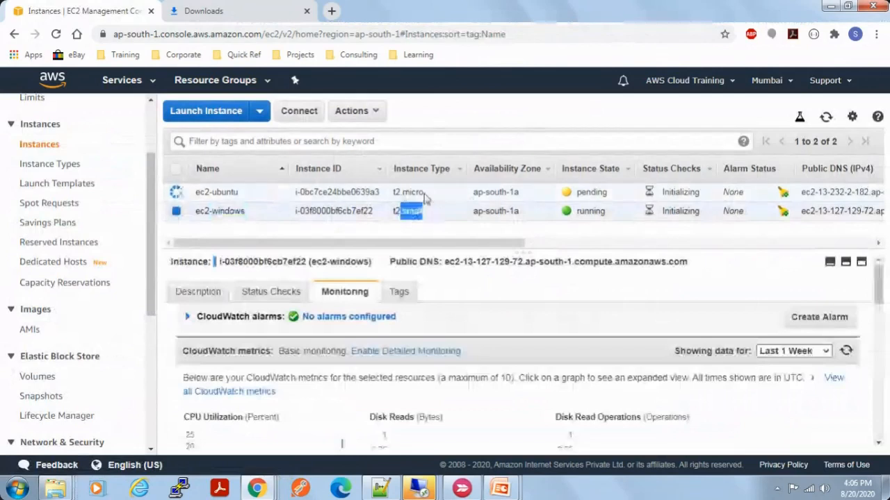
{"action": "double_click", "coordinate": [411, 192]}
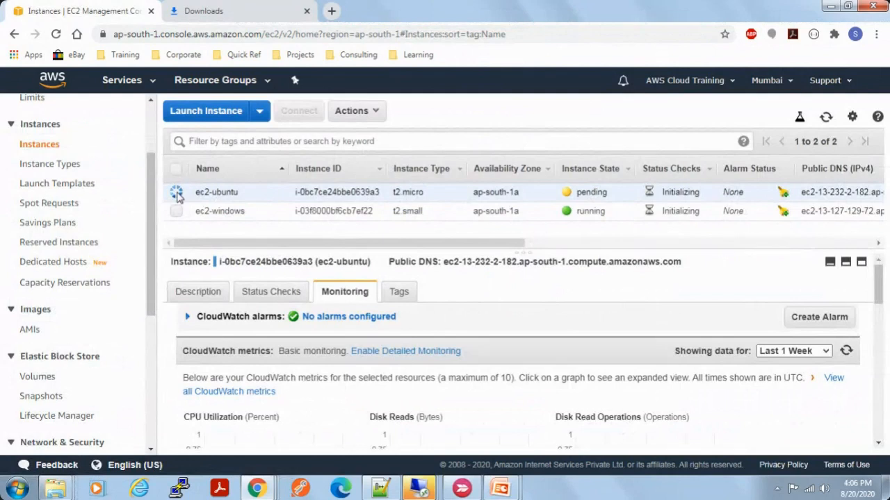
{"action": "left_click", "coordinate": [377, 113]}
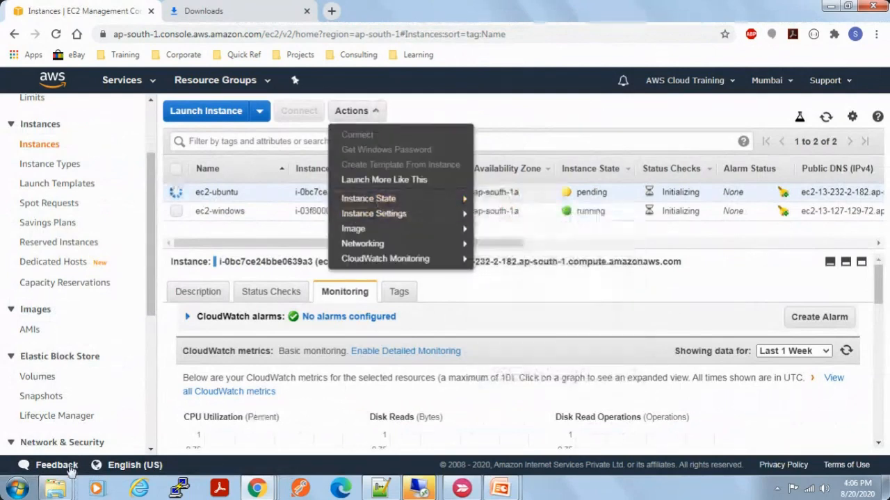
Step: Switch to the Downloads folder in Windows Explorer, copy ec2-windows-key.pem and open the folder D:\Webinar\aws\key
{"action": "mouse_move", "coordinate": [56, 488]}
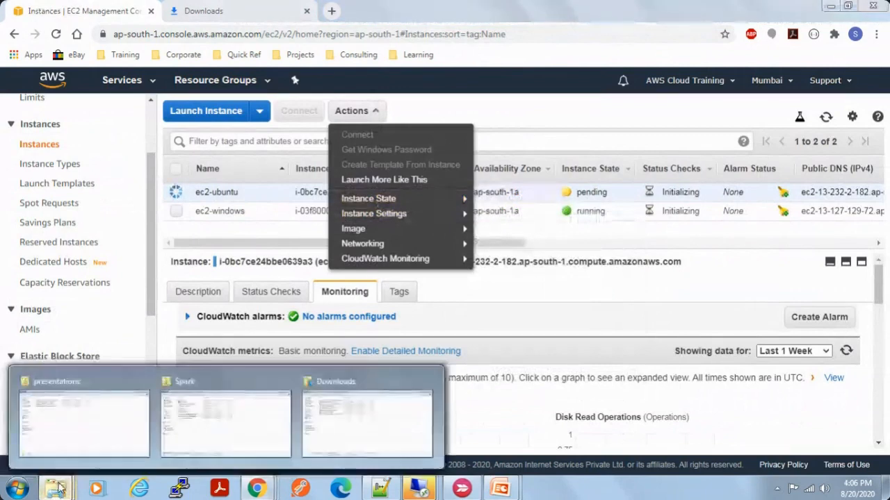
{"action": "left_click", "coordinate": [341, 429]}
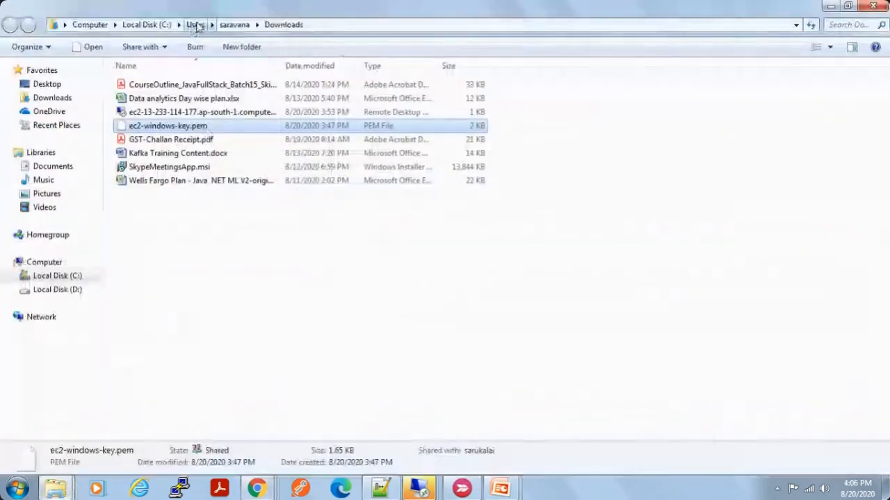
{"action": "left_click", "coordinate": [162, 27]}
{"action": "left_click", "coordinate": [90, 25]}
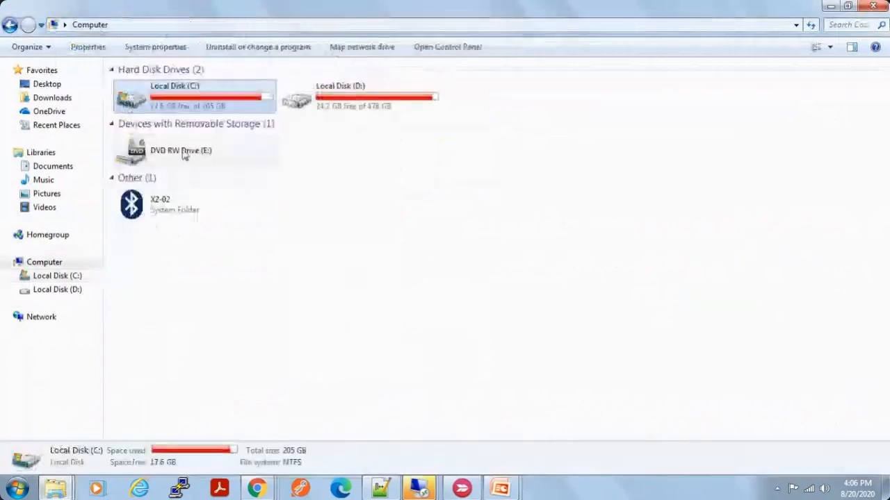
{"action": "left_click", "coordinate": [310, 103]}
{"action": "double_click", "coordinate": [365, 87]}
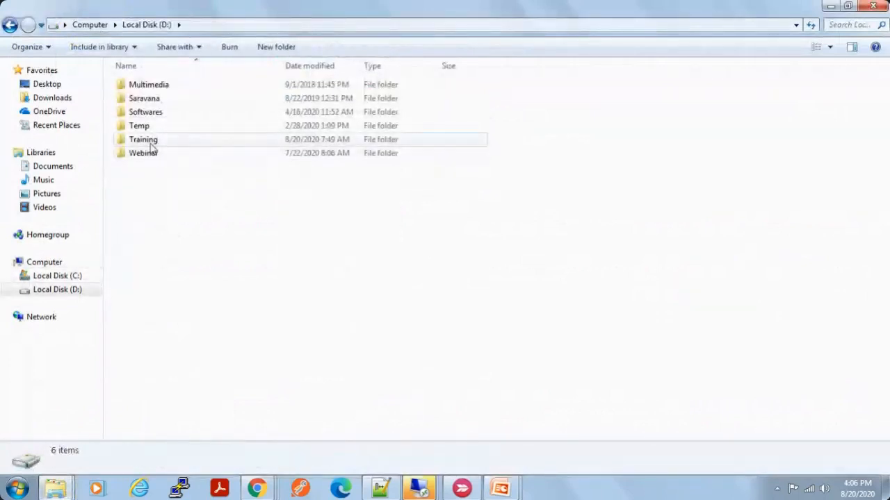
{"action": "left_click", "coordinate": [145, 143]}
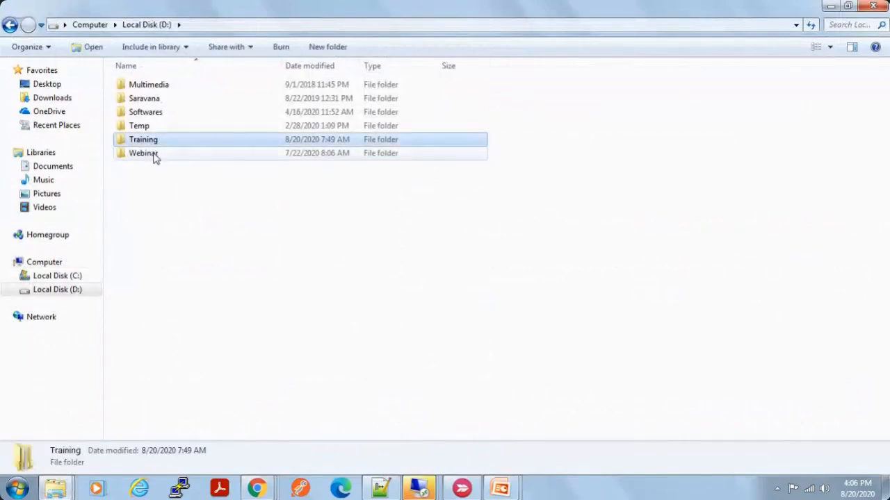
{"action": "double_click", "coordinate": [154, 156]}
{"action": "double_click", "coordinate": [156, 87]}
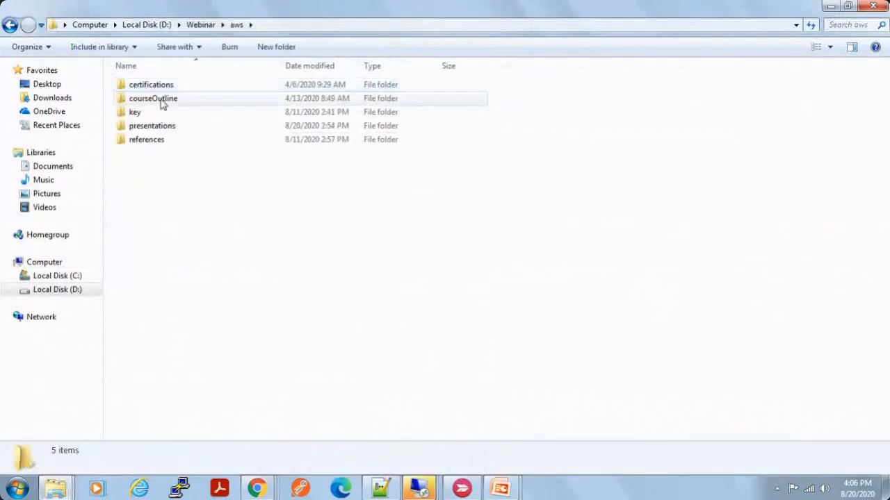
{"action": "double_click", "coordinate": [180, 115]}
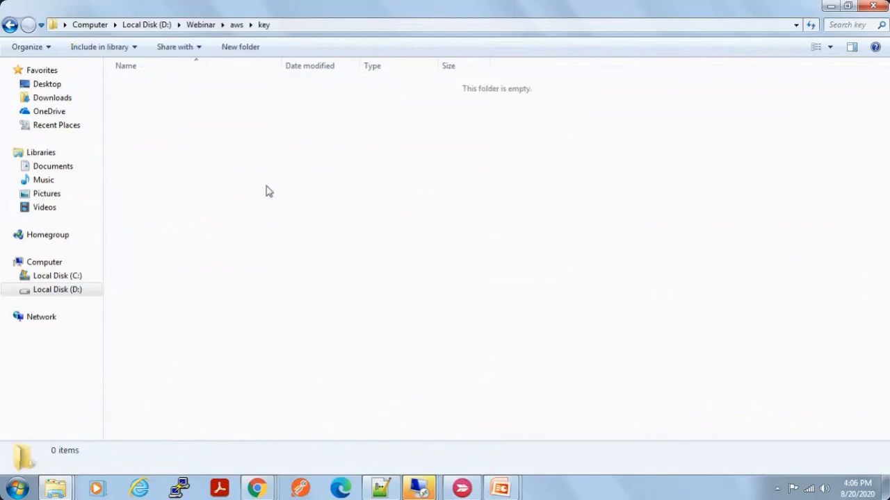
Step: Paste ec2-windows-key.pem into the empty key folder
{"action": "key", "text": "ctrl+v"}
{"action": "left_click", "coordinate": [194, 125]}
{"action": "right_click", "coordinate": [194, 122]}
{"action": "key", "text": "Escape"}
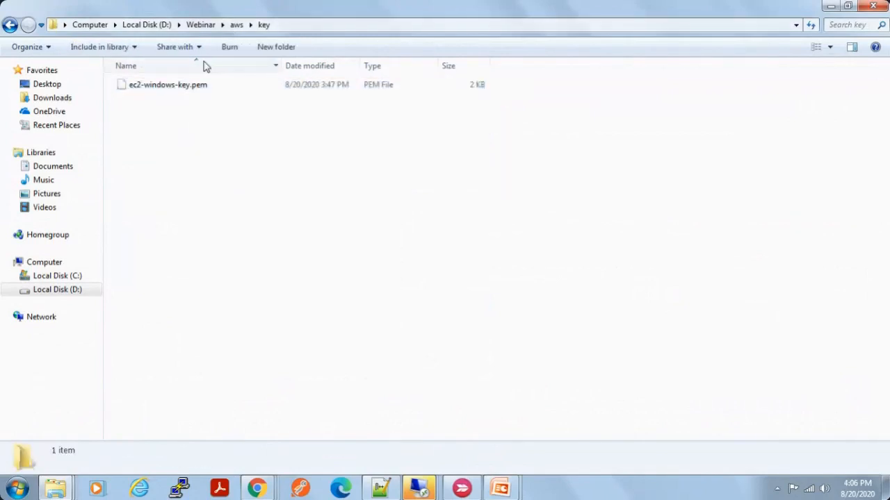
Step: Copy the key folder's path D:\Webinar\aws\key and open a Command Prompt with cmd
{"action": "left_click", "coordinate": [321, 27]}
{"action": "key", "text": "super+c"}
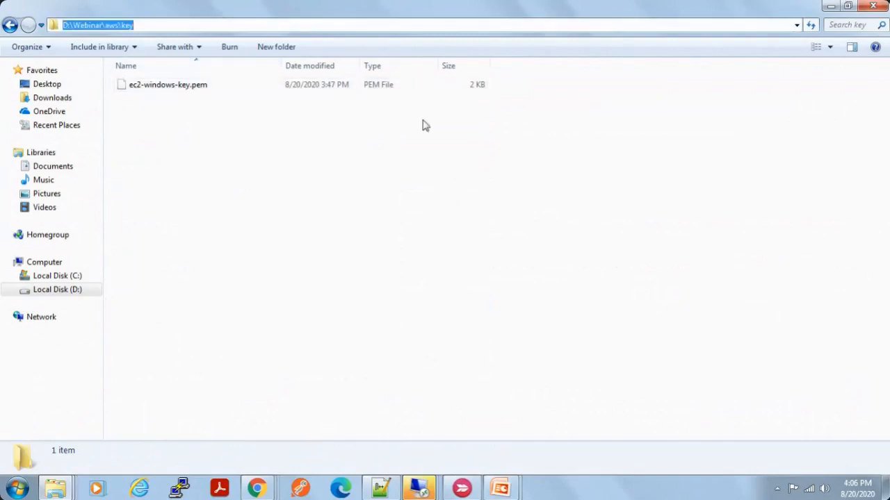
{"action": "left_click", "coordinate": [335, 242]}
{"action": "key", "text": "super"}
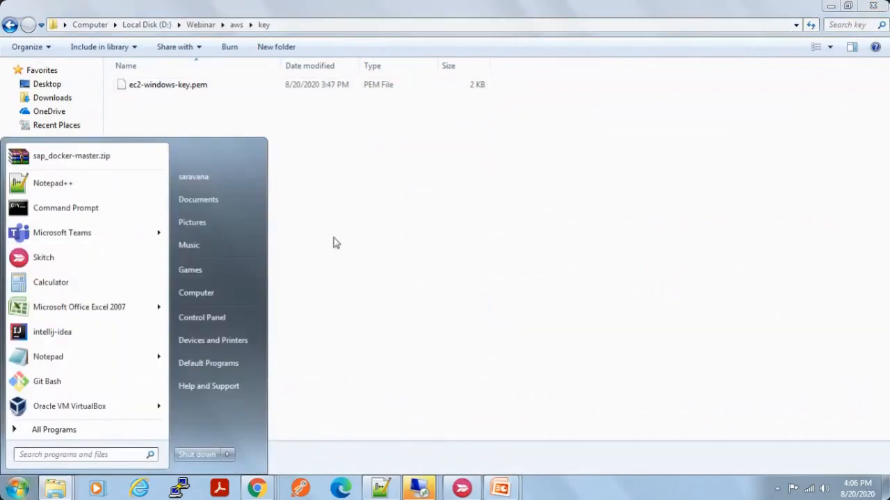
{"action": "type", "text": "cmd"}
{"action": "key", "text": "Return"}
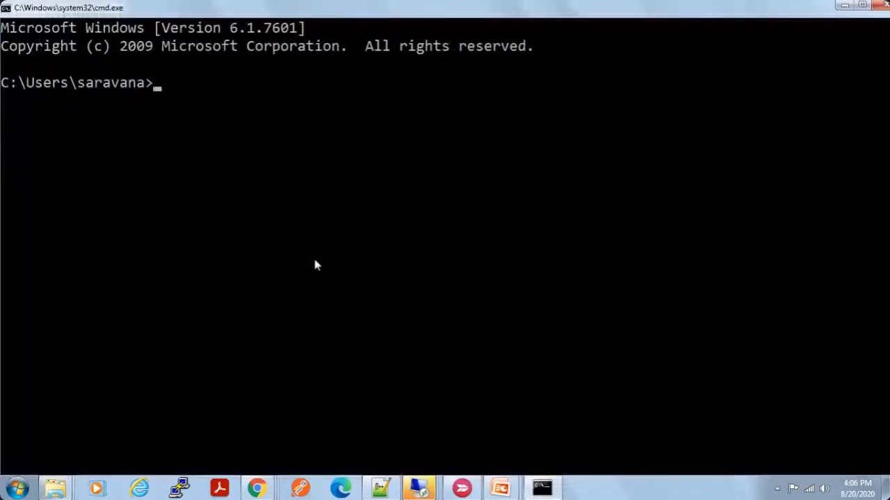
Step: Switch the Command Prompt to drive d: and change the directory to the copied path D:\Webinar\aws\key
{"action": "key", "text": "alt+Tab"}
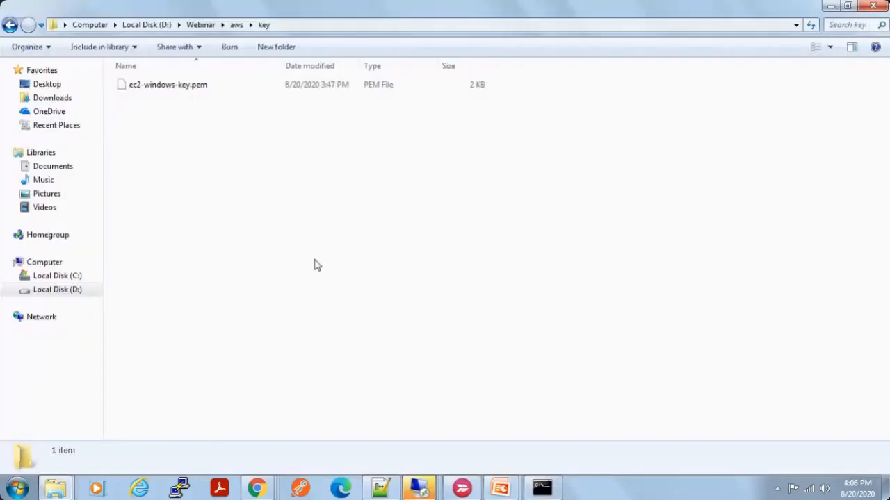
{"action": "key", "text": "alt+Tab"}
{"action": "type", "text": "d:"}
{"action": "key", "text": "Return"}
{"action": "type", "text": "cd"}
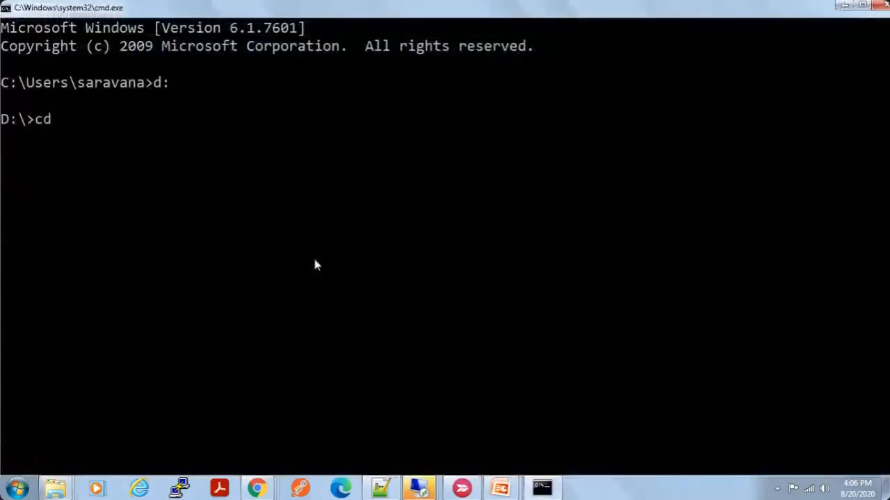
{"action": "right_click", "coordinate": [315, 264]}
{"action": "left_click", "coordinate": [337, 297]}
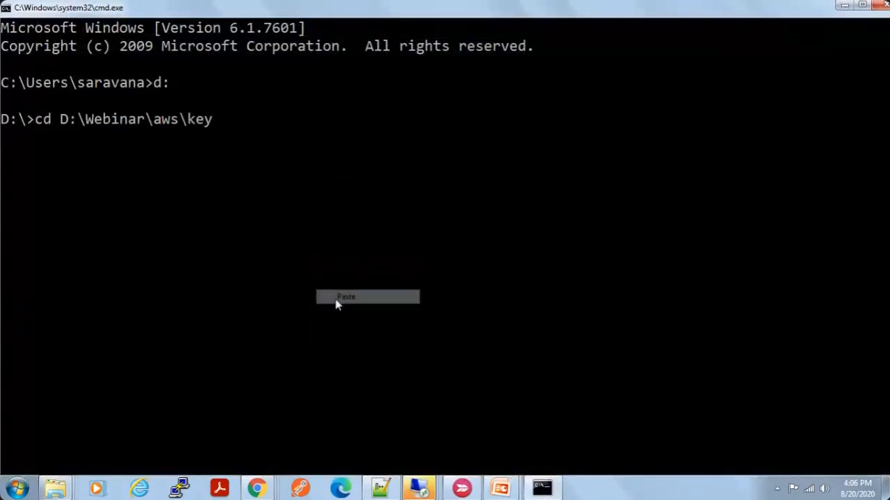
{"action": "key", "text": "Return"}
Step: List the key folder's files with ls and clear the terminal screen
{"action": "type", "text": "ls"}
{"action": "key", "text": "Return"}
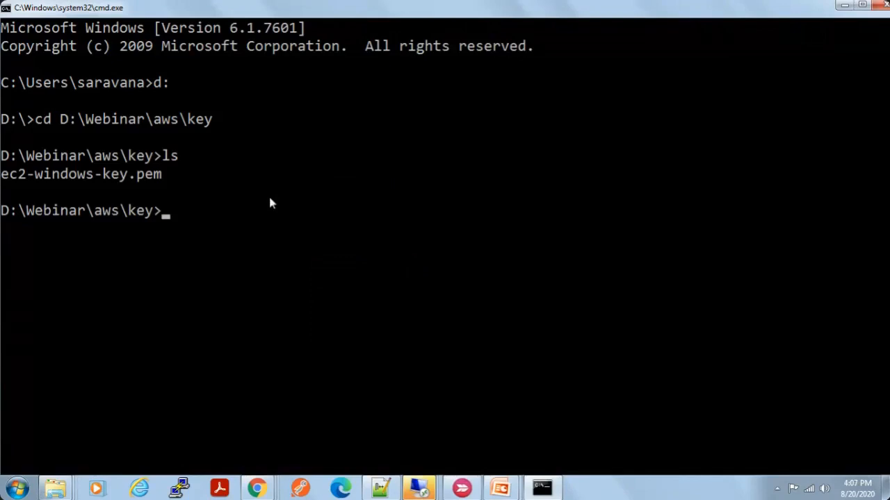
{"action": "type", "text": "clear"}
{"action": "key", "text": "Return"}
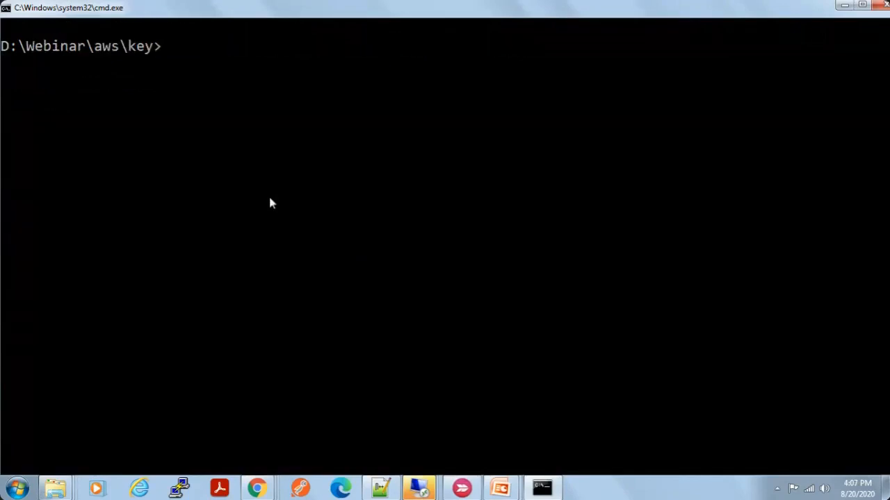
Step: Switch to the EC2 console in Chrome, check the instance state of ec2-ubuntu, and return to Command Prompt
{"action": "key", "text": "alt+Tab"}
{"action": "key", "text": "alt+Tab"}
{"action": "key", "text": "alt+Tab"}
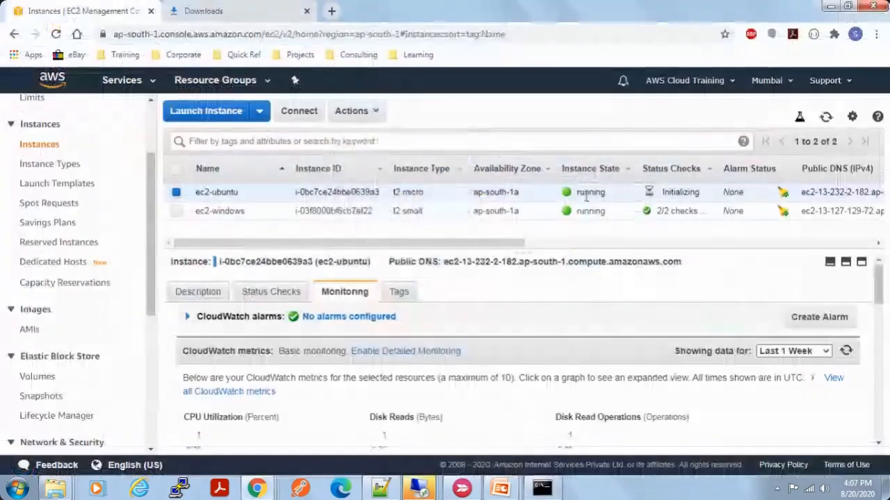
{"action": "double_click", "coordinate": [591, 193]}
{"action": "key", "text": "alt+Tab"}
{"action": "key", "text": "alt+Tab"}
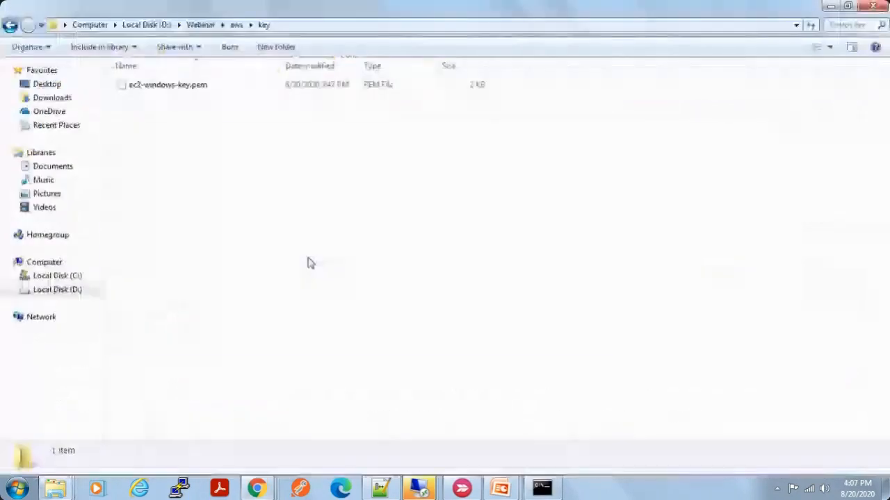
Step: Enter the start of the connection command, ssh -i ec2-windows-key.pem ubuntu@, without running it
{"action": "type", "text": "ssh -i "}
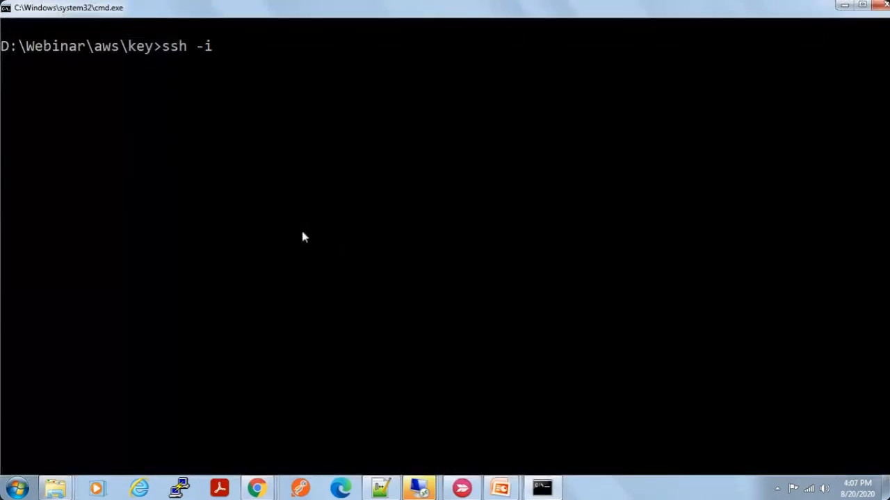
{"action": "type", "text": "ec2-wi"}
{"action": "key", "text": "Tab"}
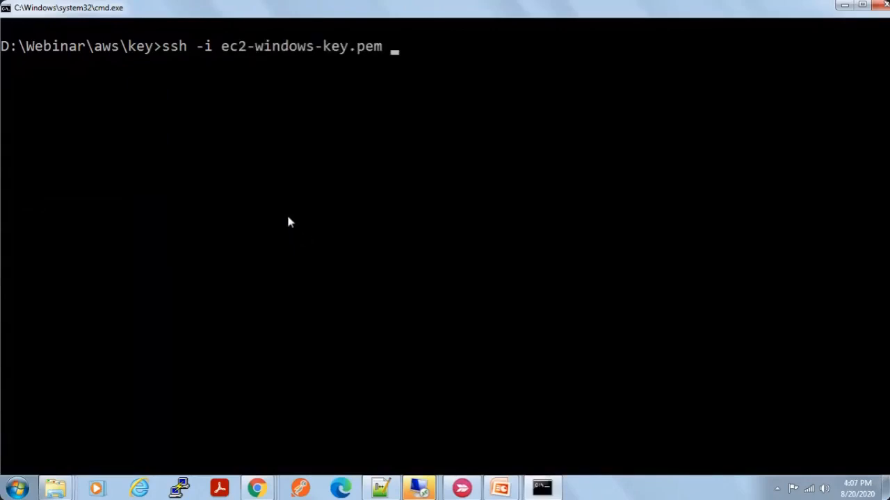
{"action": "type", "text": "ubuntu"}
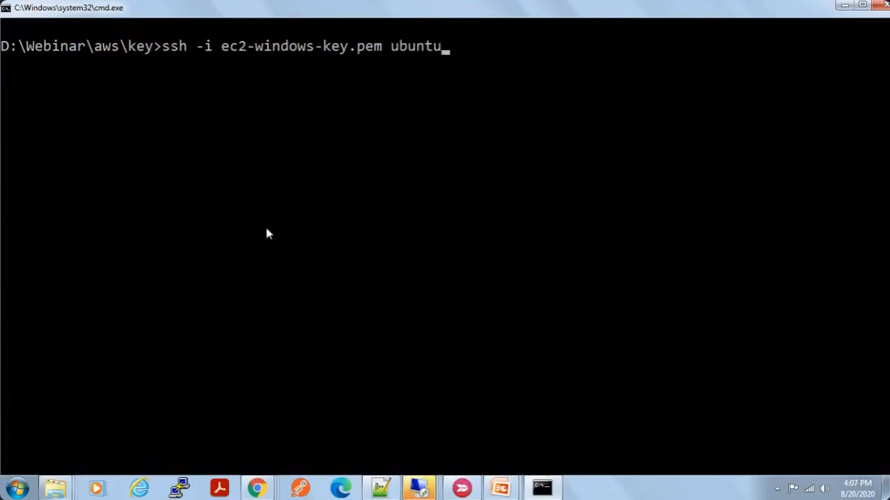
{"action": "type", "text": "@"}
Step: Copy the IPv4 public IP of ec2-ubuntu from the EC2 console and paste it after ubuntu@ in the Command Prompt's ssh command
{"action": "key", "text": "alt+Tab"}
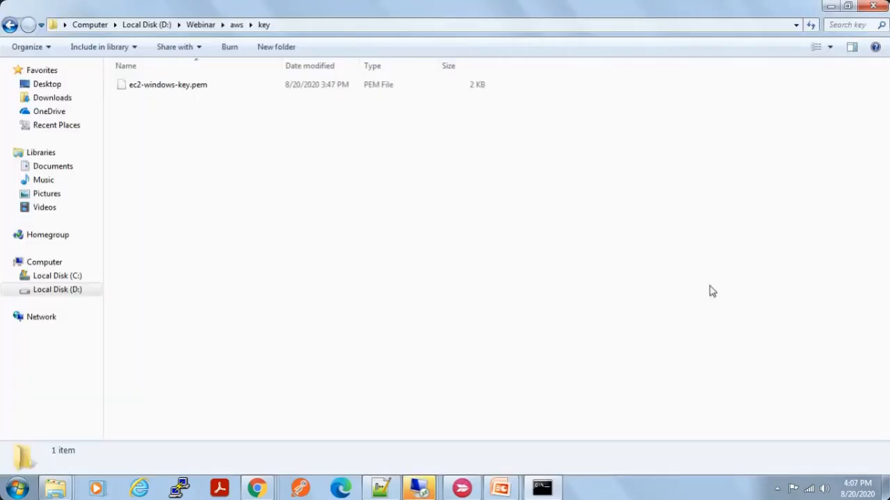
{"action": "key", "text": "alt+Tab"}
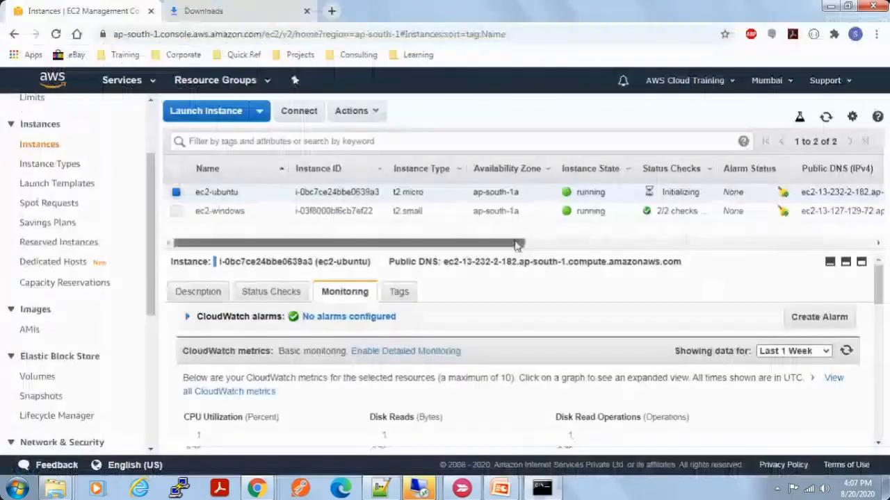
{"action": "scroll", "coordinate": [683, 253], "scroll_direction": "right", "scroll_amount": 1}
{"action": "scroll", "coordinate": [668, 196], "scroll_direction": "right", "scroll_amount": 5}
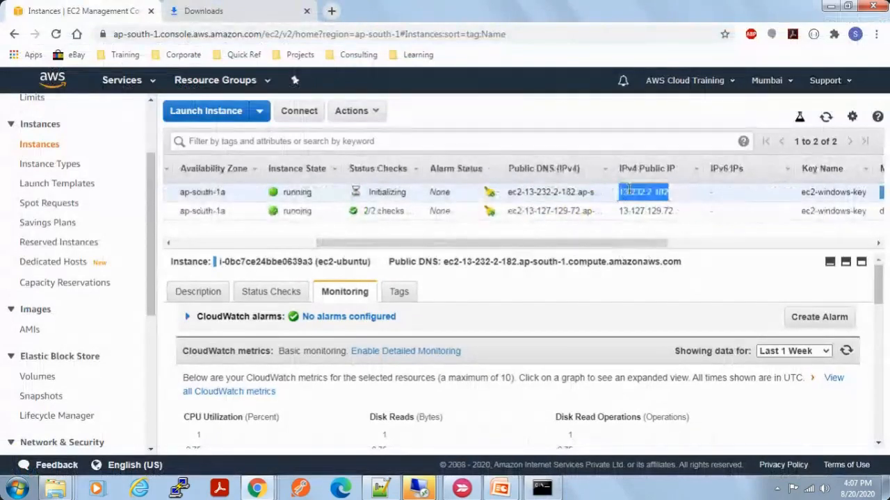
{"action": "right_click", "coordinate": [623, 192]}
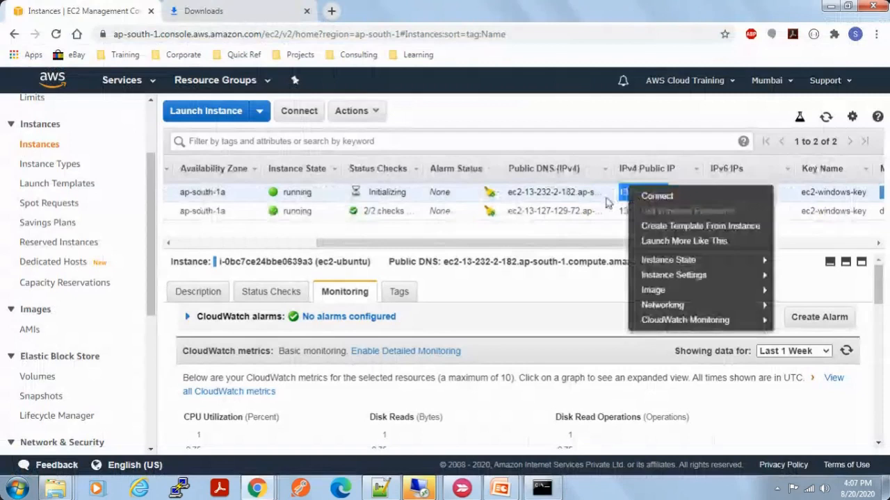
{"action": "key", "text": "Escape"}
{"action": "left_click_drag", "start_coordinate": [611, 243], "coordinate": [425, 248]}
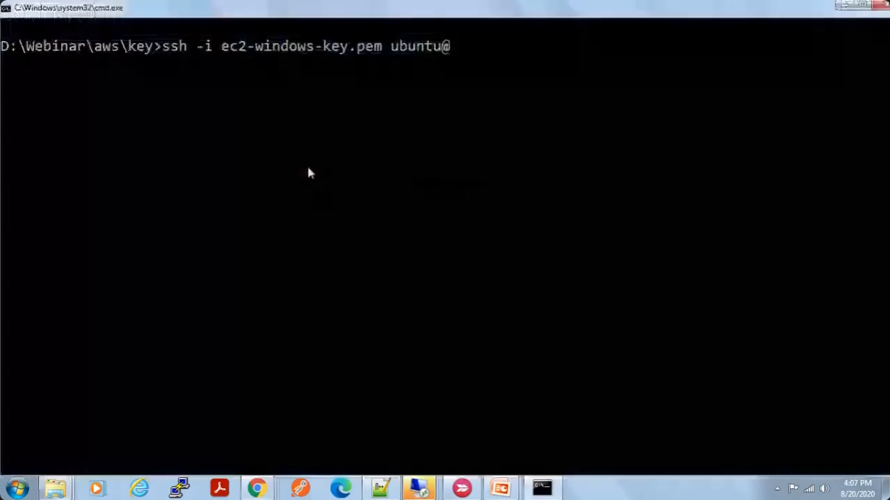
{"action": "right_click", "coordinate": [265, 140]}
{"action": "left_click", "coordinate": [294, 179]}
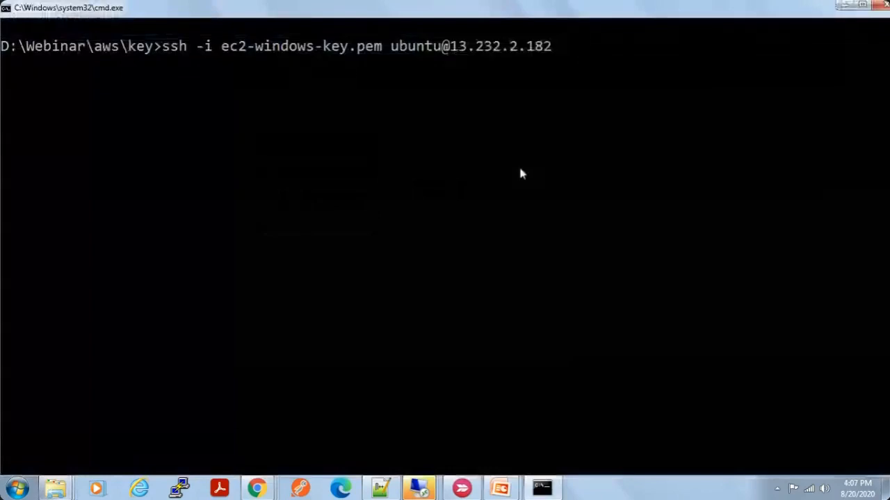
{"action": "key", "text": "Return"}
{"action": "type", "text": "yes"}
{"action": "key", "text": "Return"}
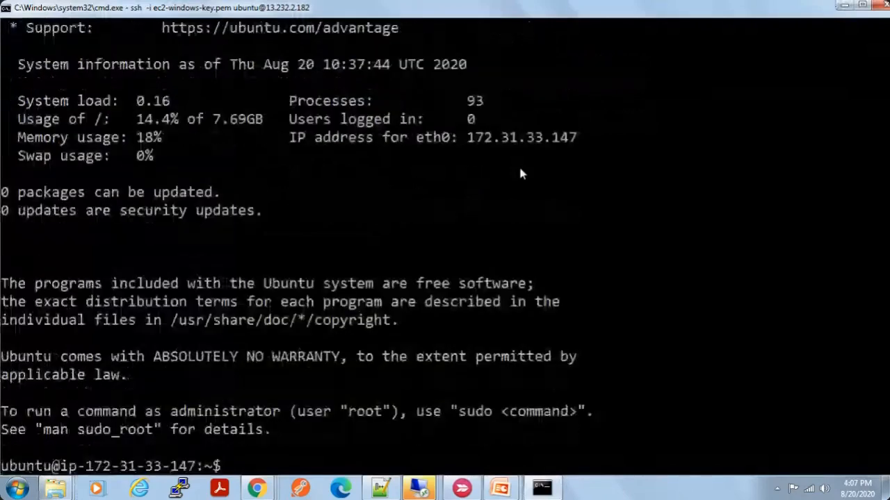
Step: List the Ubuntu home directory with ls, and again with ls -lart to include hidden files
{"action": "type", "text": "ls"}
{"action": "key", "text": "Return"}
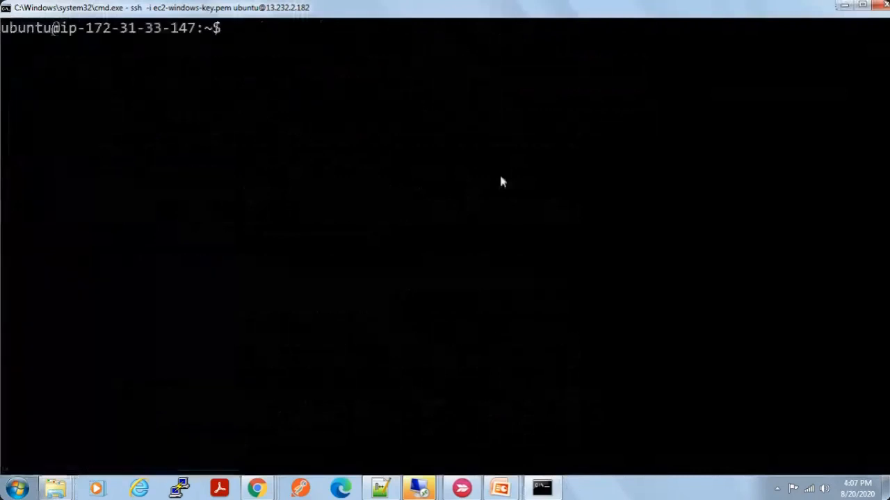
{"action": "type", "text": "ls -lart"}
{"action": "key", "text": "Return"}
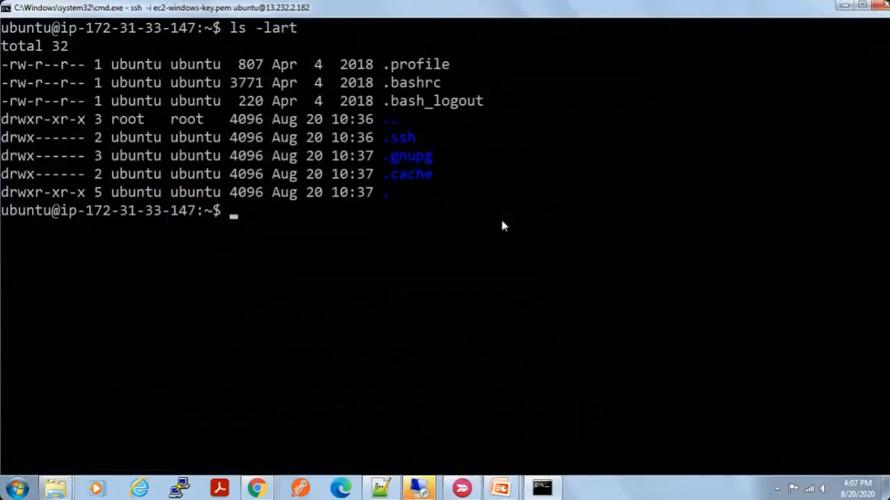
{"action": "key", "text": "alt+Tab"}
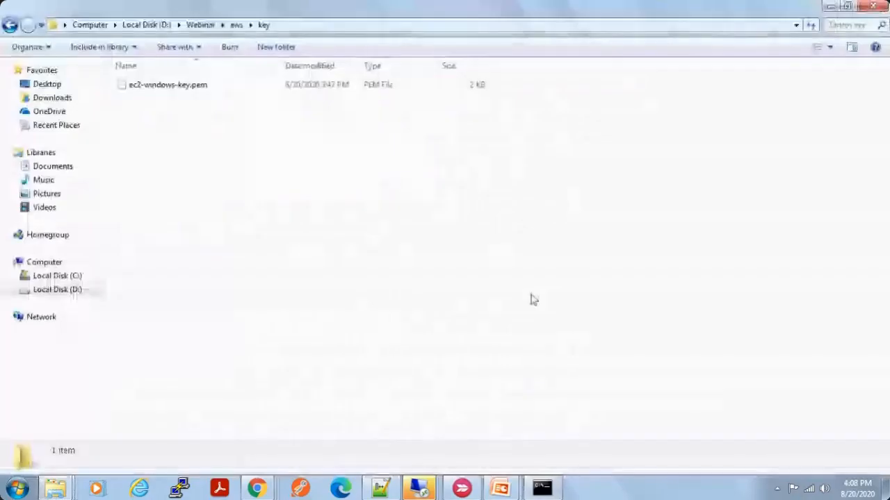
{"action": "key", "text": "alt+Tab"}
{"action": "key", "text": "alt+Tab"}
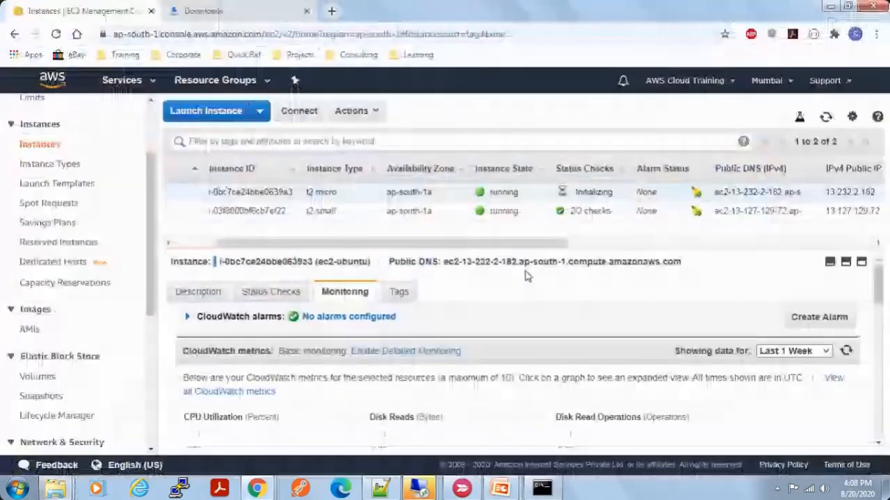
{"action": "key", "text": "alt+Tab"}
{"action": "key", "text": "alt+Tab"}
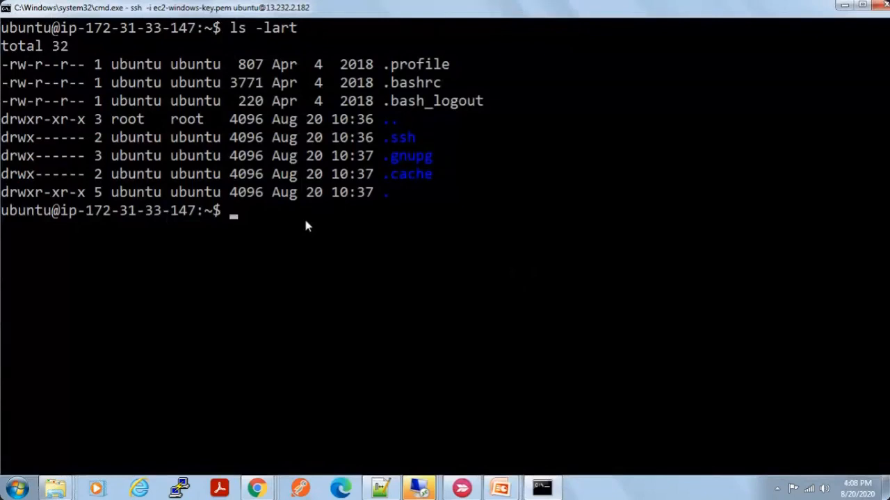
{"action": "key", "text": "Return"}
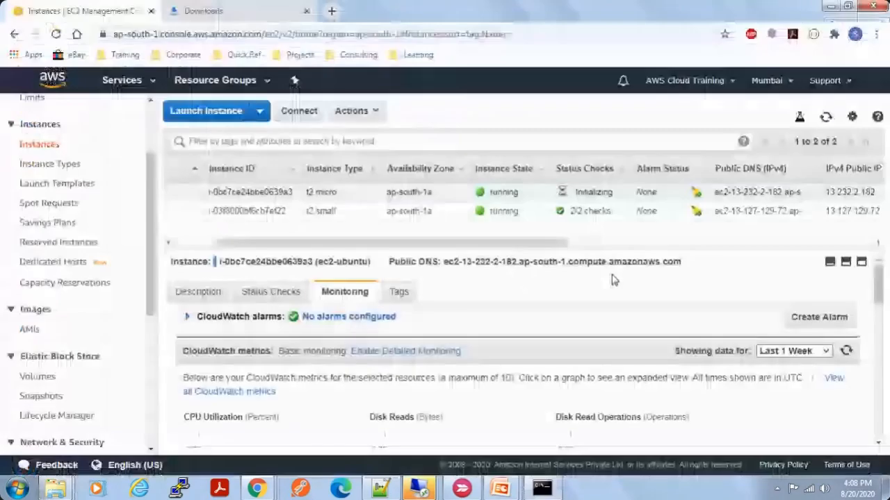
Step: Select ec2-windows together with ec2-ubuntu in the EC2 console's instances list and stop both instances
{"action": "left_click_drag", "start_coordinate": [244, 243], "coordinate": [132, 248]}
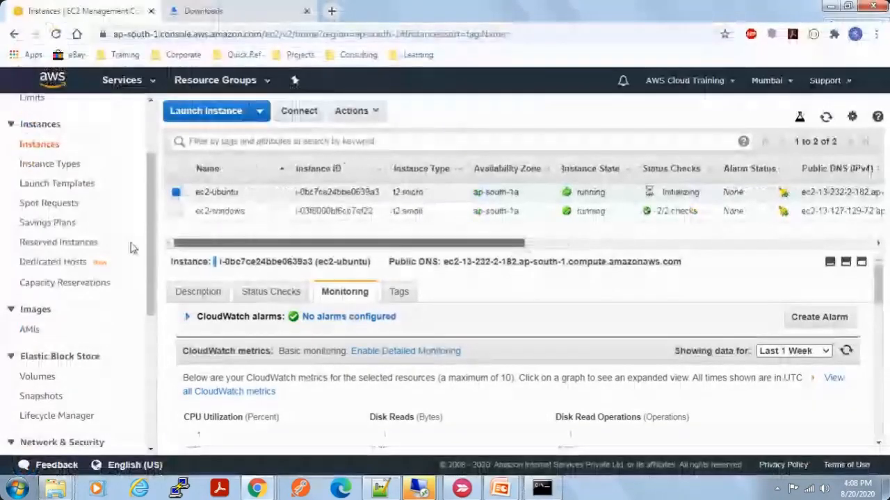
{"action": "left_click", "coordinate": [177, 211]}
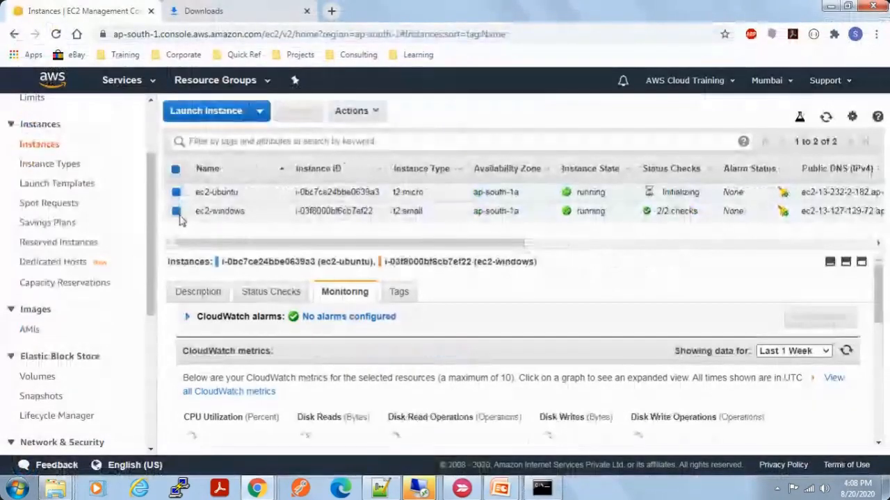
{"action": "left_click", "coordinate": [358, 111]}
{"action": "mouse_move", "coordinate": [393, 201]}
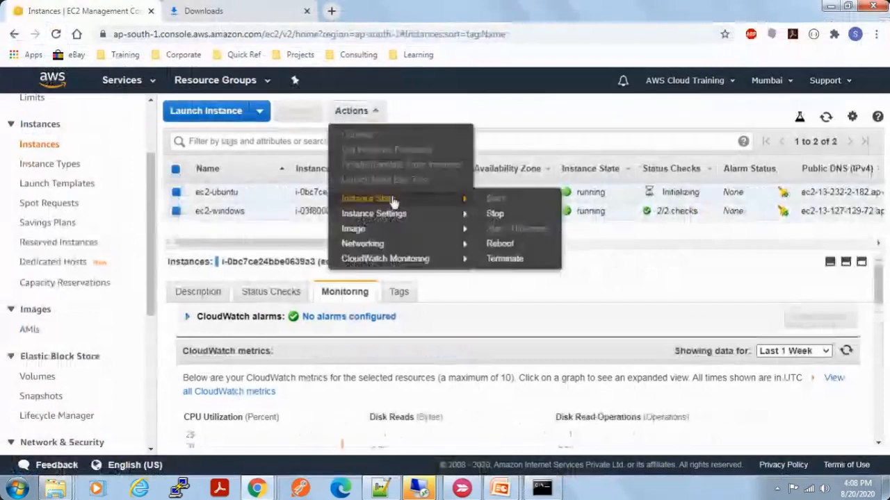
{"action": "left_click", "coordinate": [494, 213]}
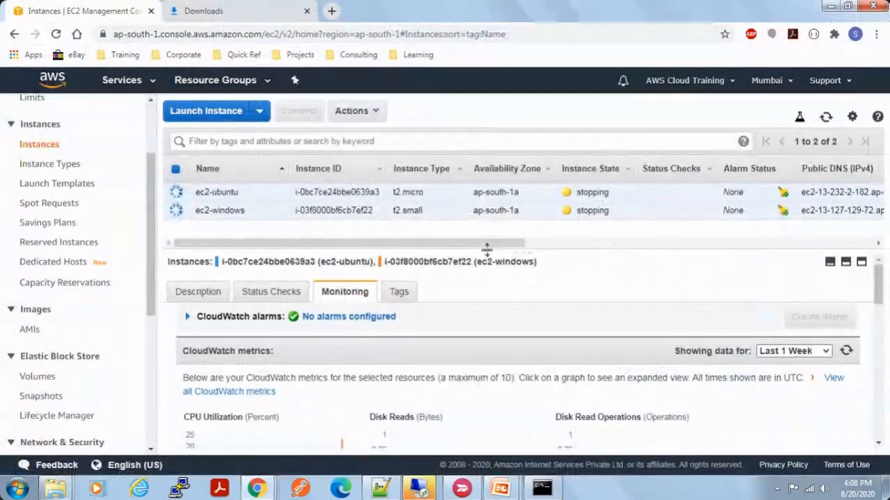
{"action": "left_click", "coordinate": [541, 489]}
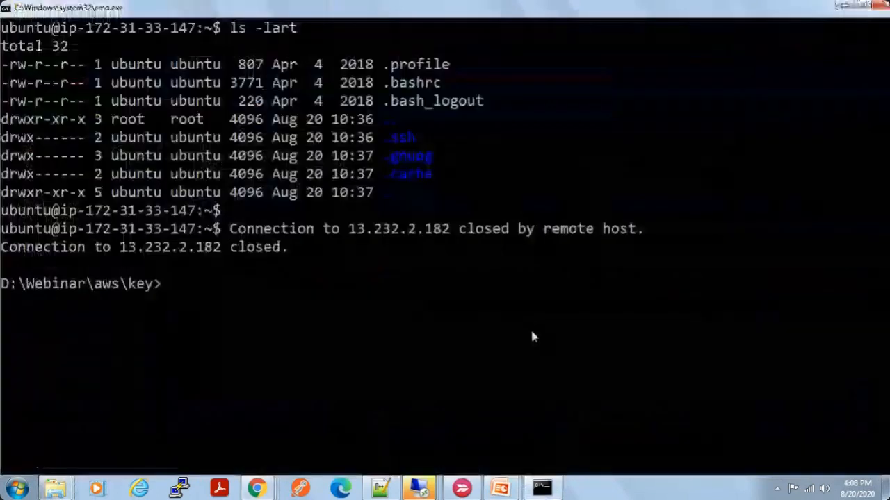
{"action": "key", "text": "Up"}
{"action": "key", "text": "Return"}
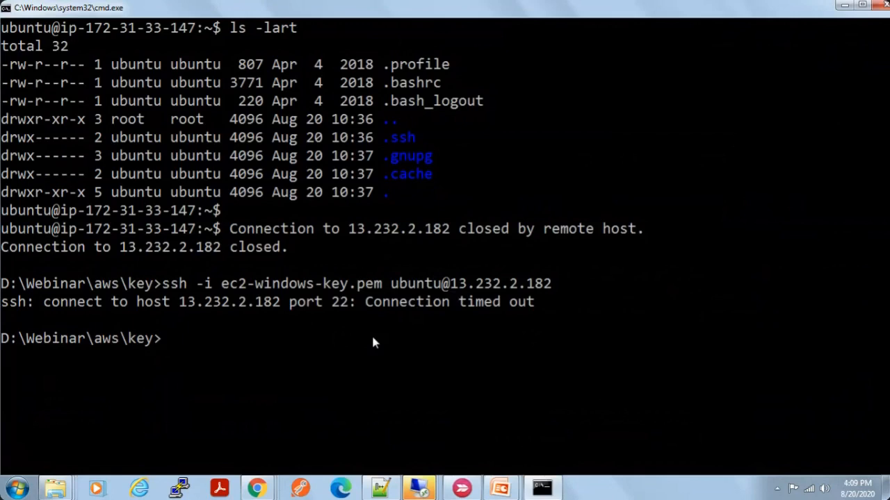
{"action": "key", "text": "Up"}
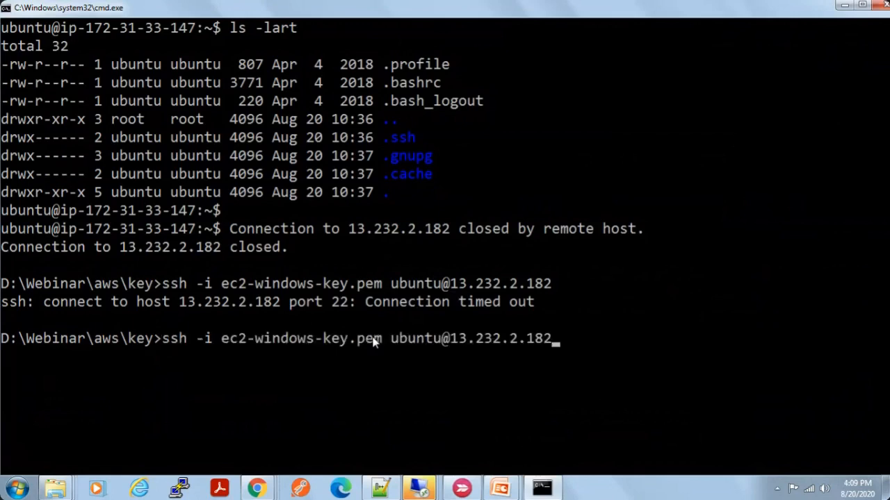
{"action": "key", "text": "Return"}
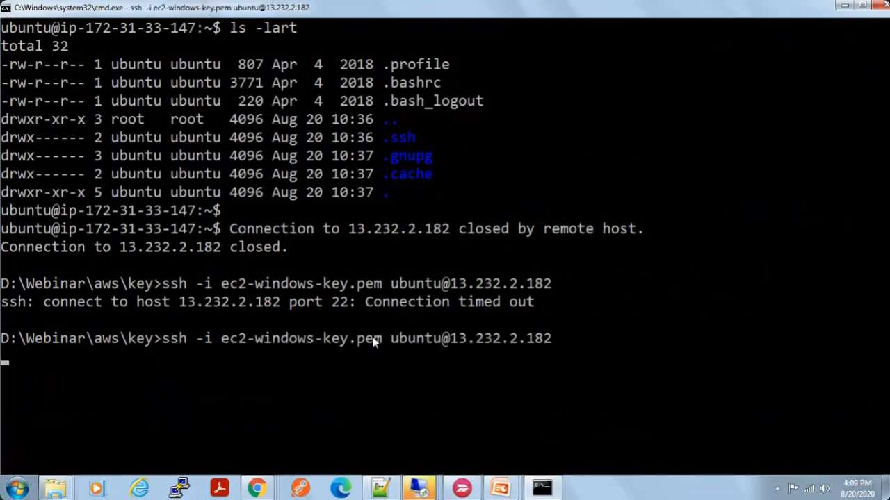
{"action": "key", "text": "alt+Tab"}
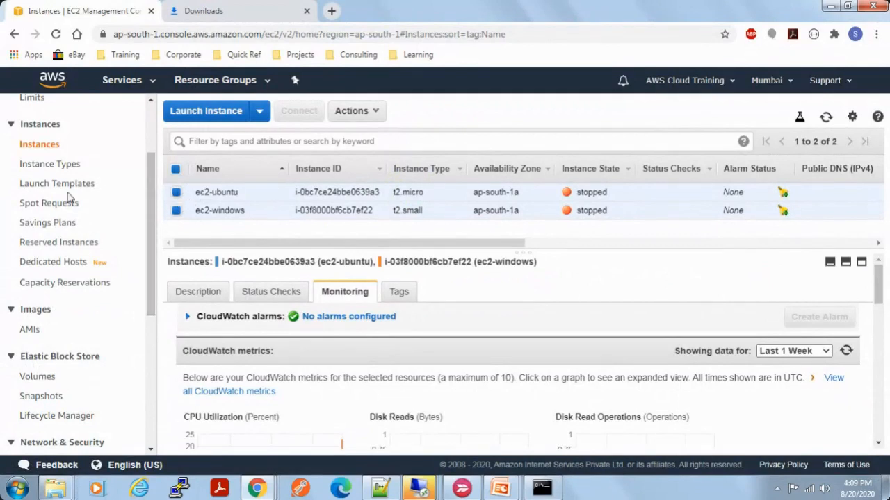
Step: Open the EC2 Launch Templates page and switch to the running PowerPoint slide show
{"action": "left_click", "coordinate": [59, 184]}
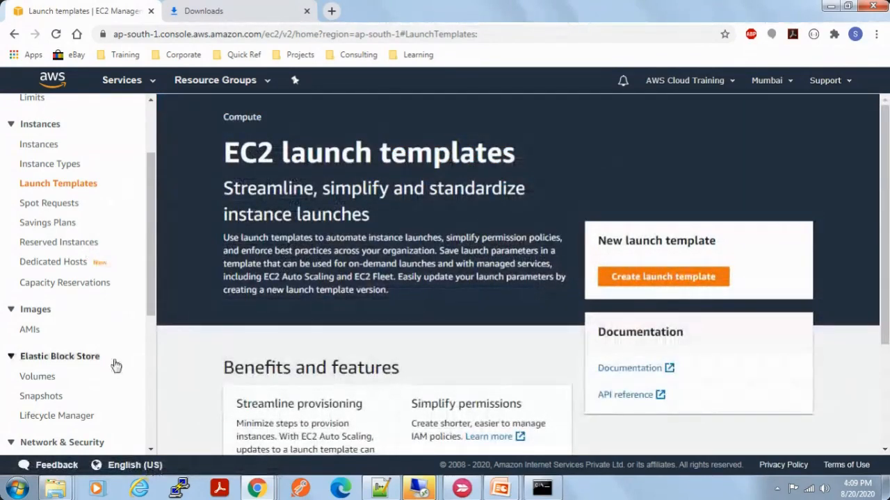
{"action": "mouse_move", "coordinate": [501, 490]}
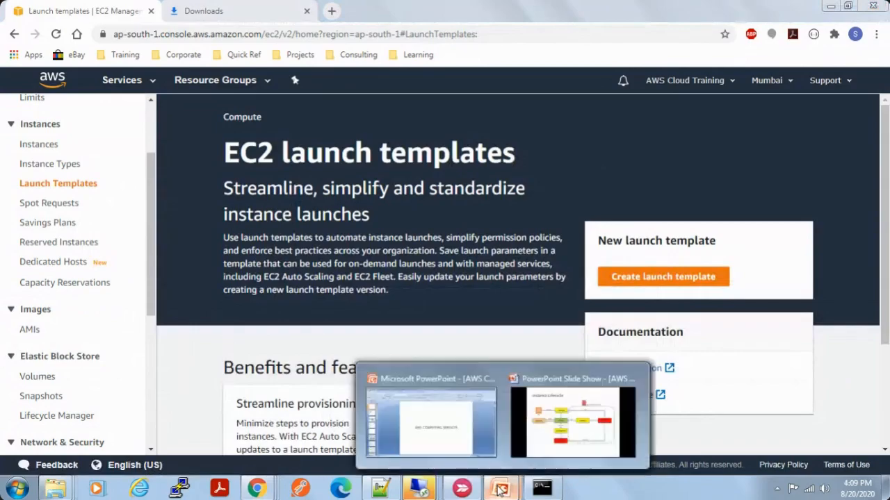
{"action": "left_click", "coordinate": [541, 396]}
{"action": "left_click", "coordinate": [541, 397]}
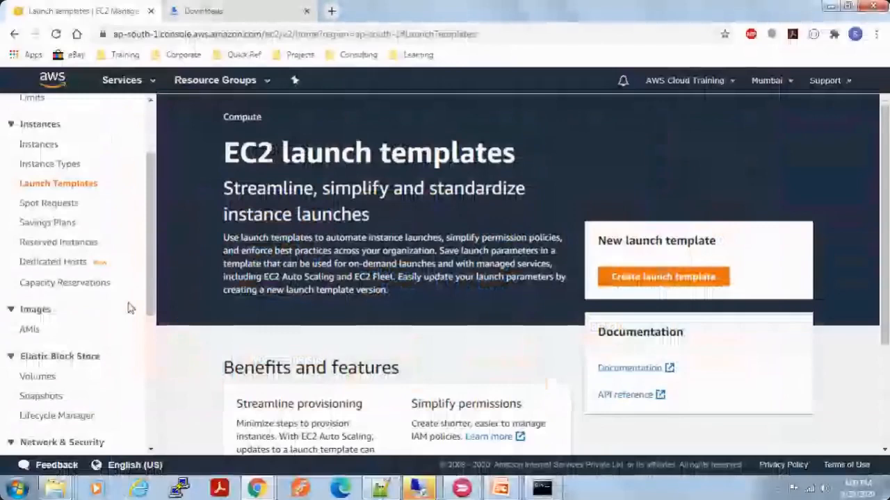
Step: Search the web for "ec2 pricing" in a new Chrome tab and open the Amazon EC2 pricing page
{"action": "left_click", "coordinate": [331, 10]}
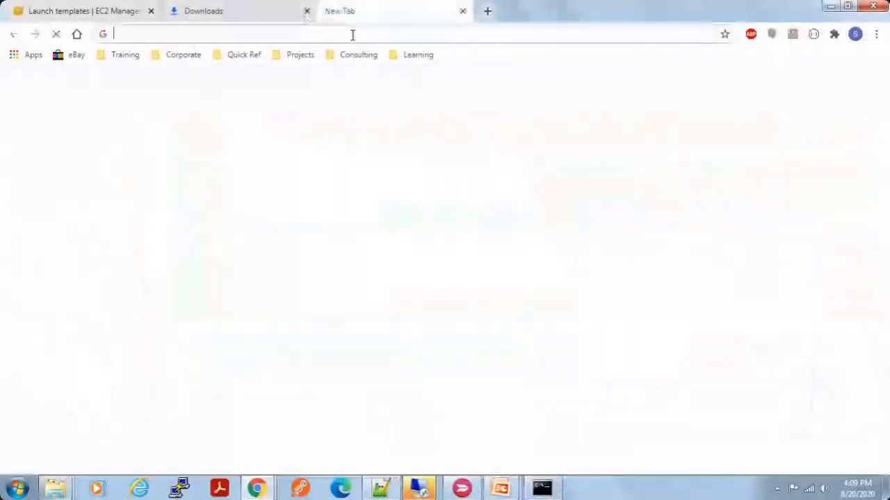
{"action": "type", "text": "ec"}
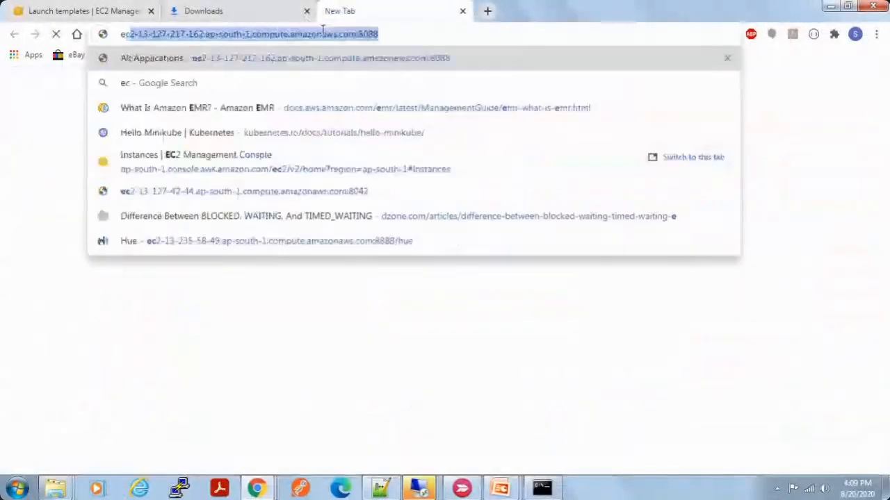
{"action": "type", "text": "2 pricing"}
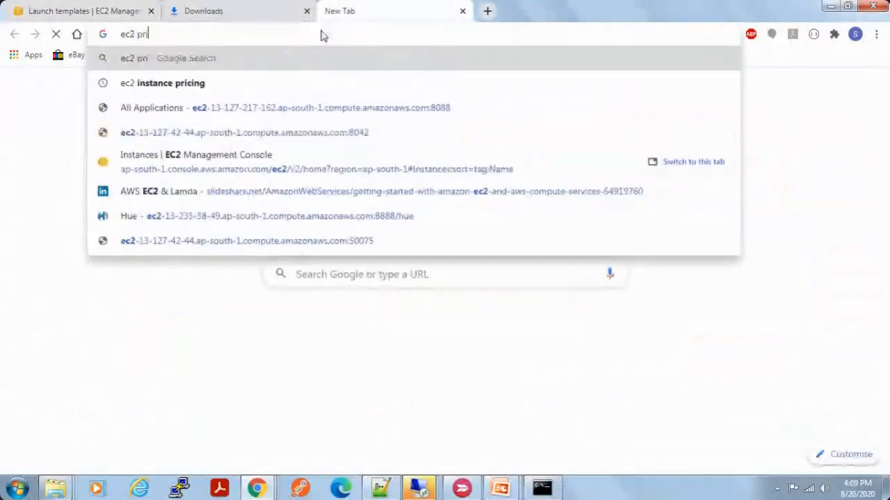
{"action": "key", "text": "Return"}
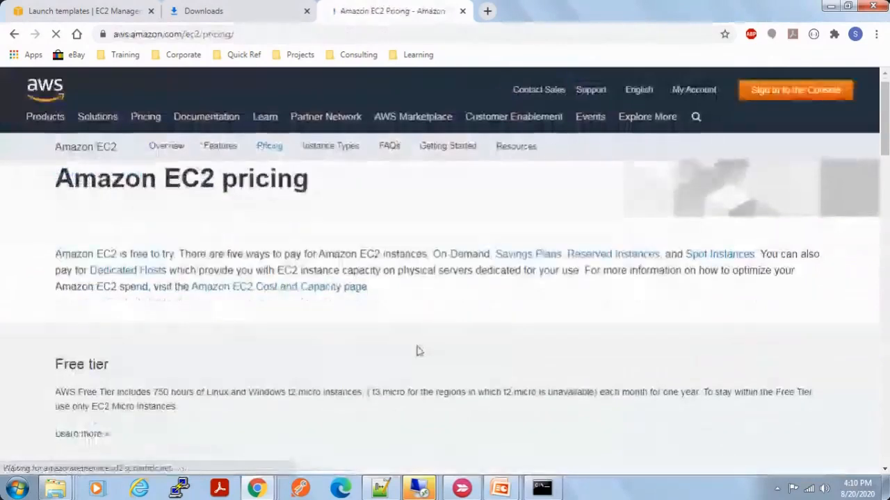
Step: Examine the Free tier section of the EC2 pricing page, highlighting the included instance hours and the period they cover
{"action": "scroll", "coordinate": [417, 352], "scroll_direction": "down", "scroll_amount": 3}
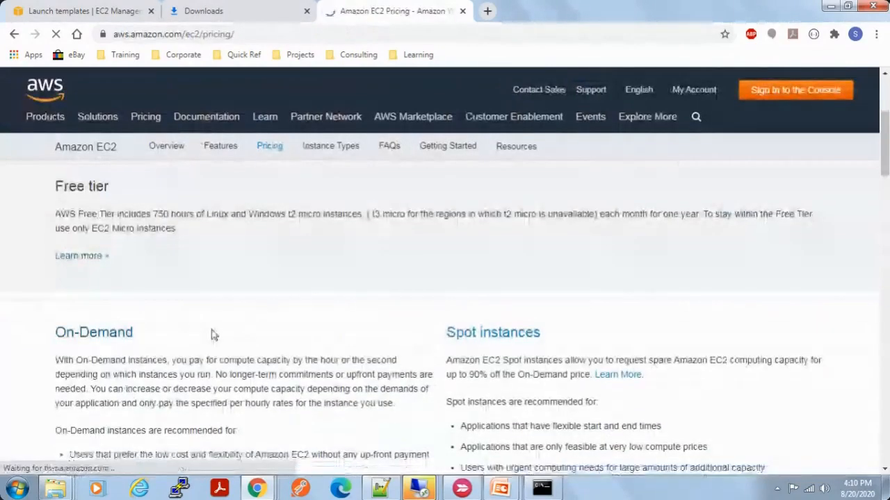
{"action": "scroll", "coordinate": [213, 329], "scroll_direction": "down", "scroll_amount": 4}
{"action": "scroll", "coordinate": [174, 317], "scroll_direction": "up", "scroll_amount": 2}
{"action": "scroll", "coordinate": [174, 316], "scroll_direction": "up", "scroll_amount": 3}
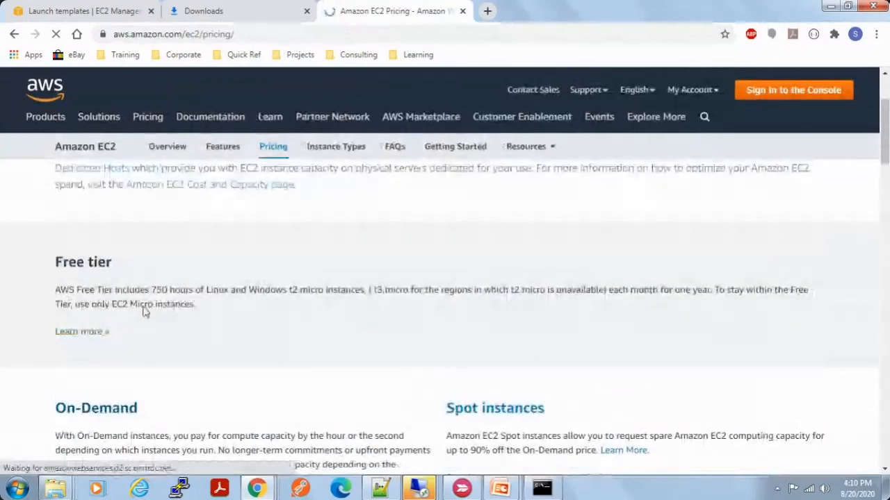
{"action": "left_click_drag", "start_coordinate": [116, 289], "coordinate": [361, 289]}
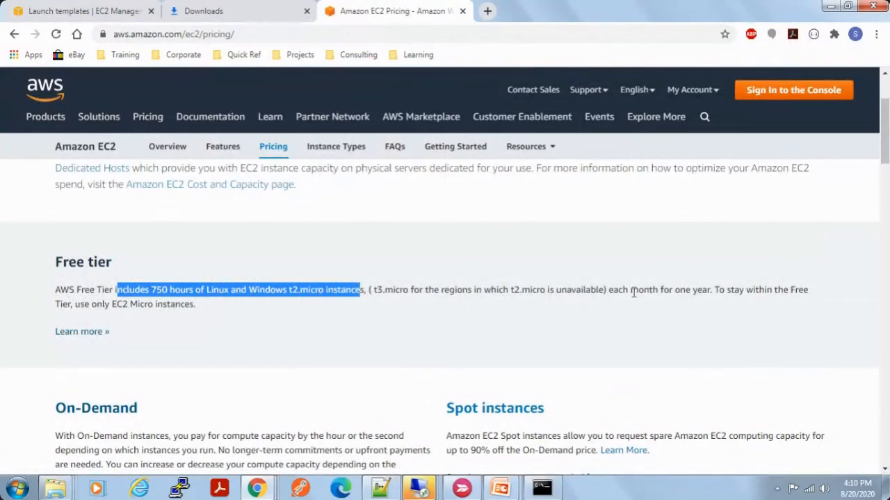
{"action": "left_click_drag", "start_coordinate": [632, 292], "coordinate": [711, 289]}
{"action": "double_click", "coordinate": [179, 290]}
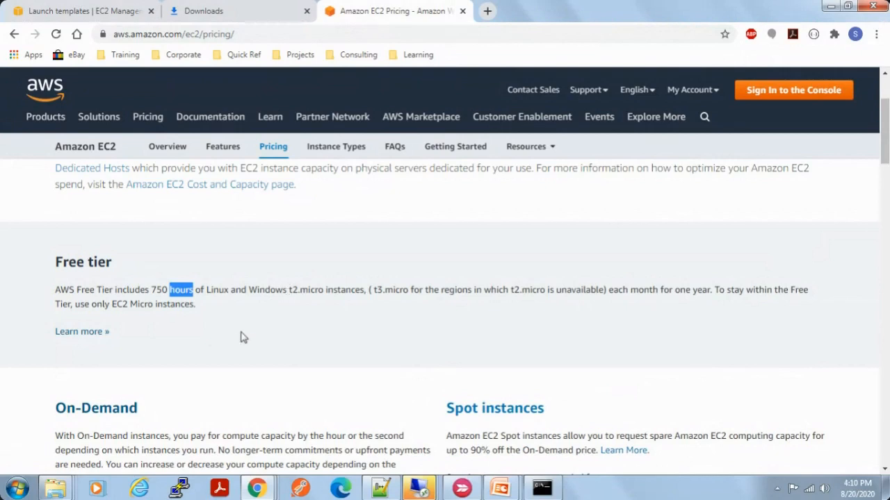
{"action": "scroll", "coordinate": [235, 348], "scroll_direction": "down", "scroll_amount": 1}
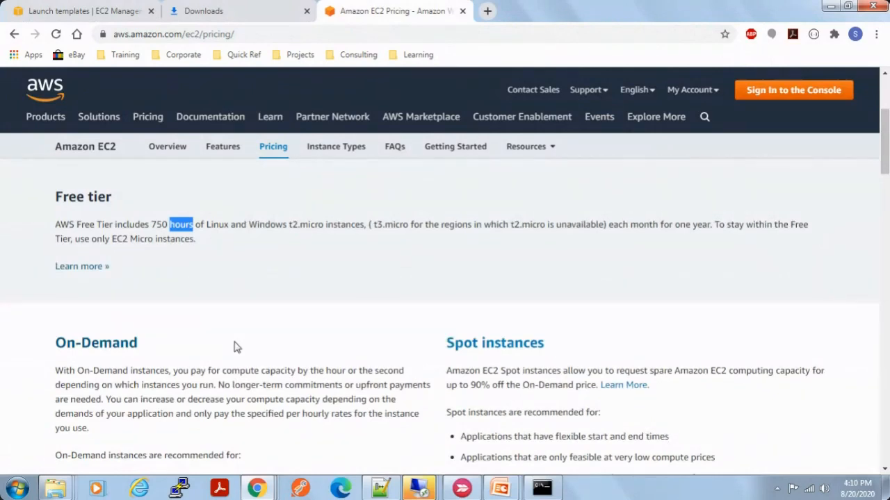
Step: Open the On-Demand pricing page and set the Linux price table's region to Asia Pacific (Mumbai)
{"action": "left_click", "coordinate": [122, 349]}
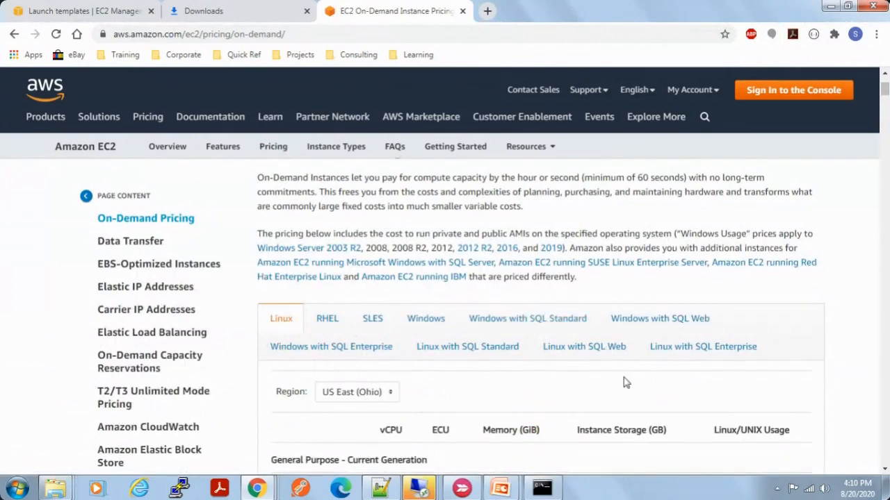
{"action": "scroll", "coordinate": [626, 383], "scroll_direction": "down", "scroll_amount": 1}
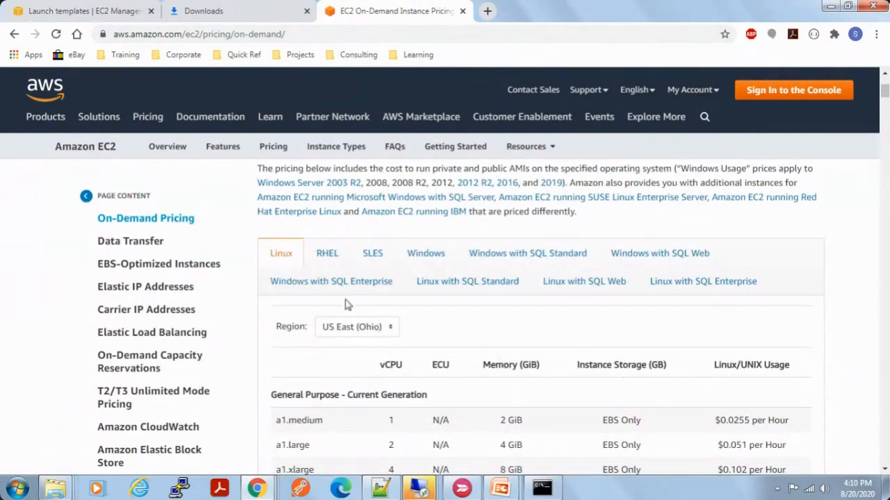
{"action": "left_click", "coordinate": [372, 331]}
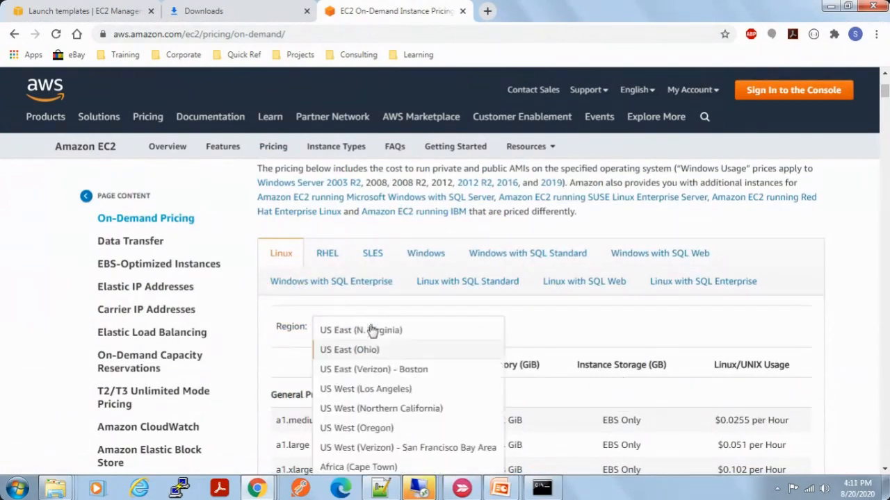
{"action": "scroll", "coordinate": [388, 431], "scroll_direction": "down", "scroll_amount": 1}
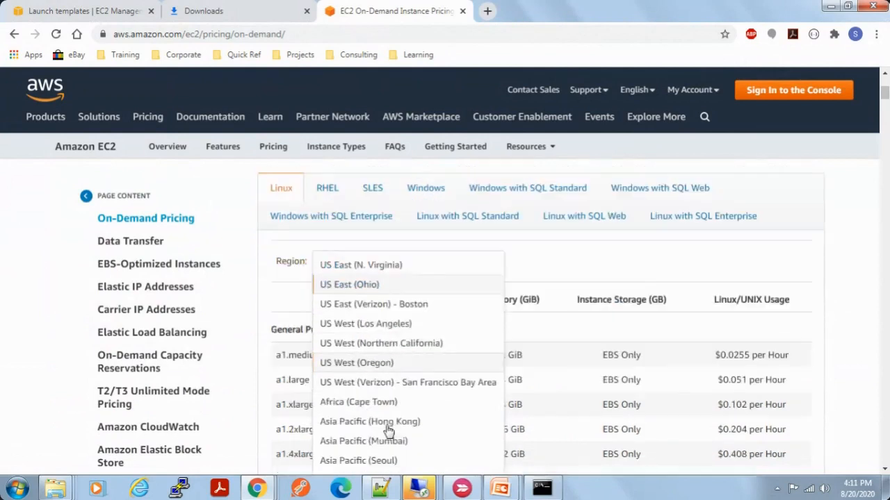
{"action": "left_click", "coordinate": [388, 439]}
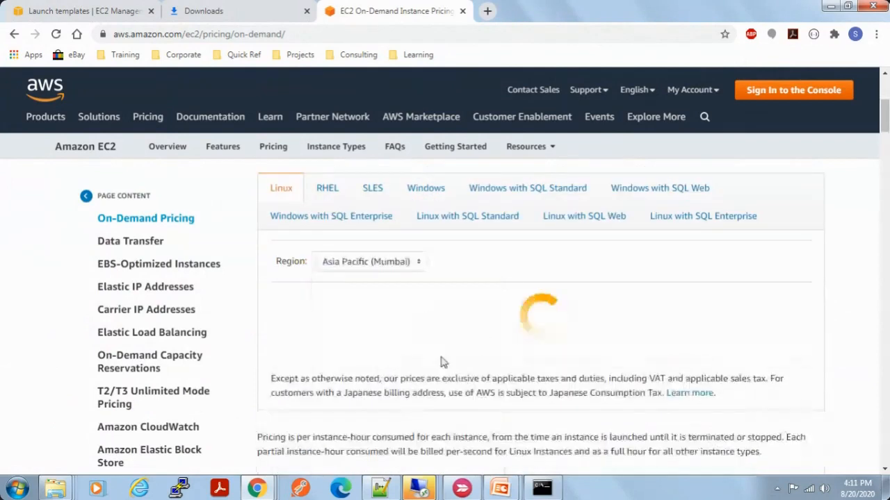
Step: Find the t3.micro row in the Linux price table and highlight its hourly price
{"action": "scroll", "coordinate": [368, 367], "scroll_direction": "down", "scroll_amount": 1}
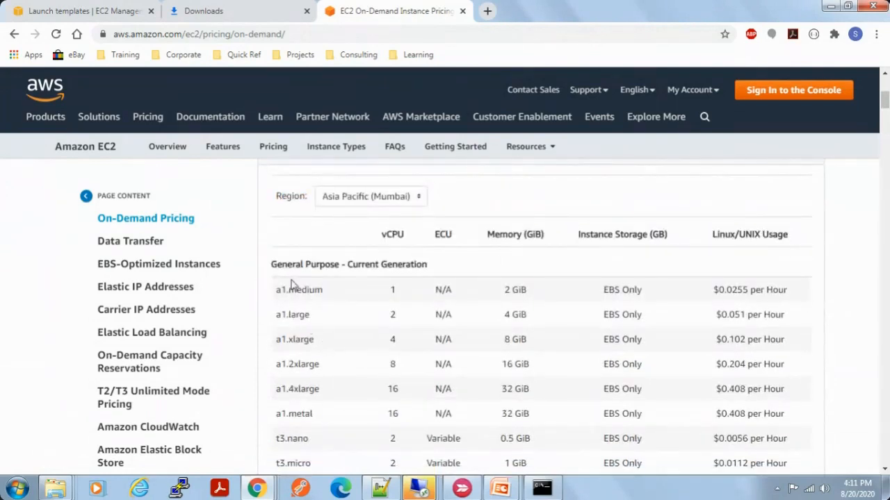
{"action": "scroll", "coordinate": [332, 382], "scroll_direction": "down", "scroll_amount": 1}
{"action": "scroll", "coordinate": [332, 382], "scroll_direction": "down", "scroll_amount": 1}
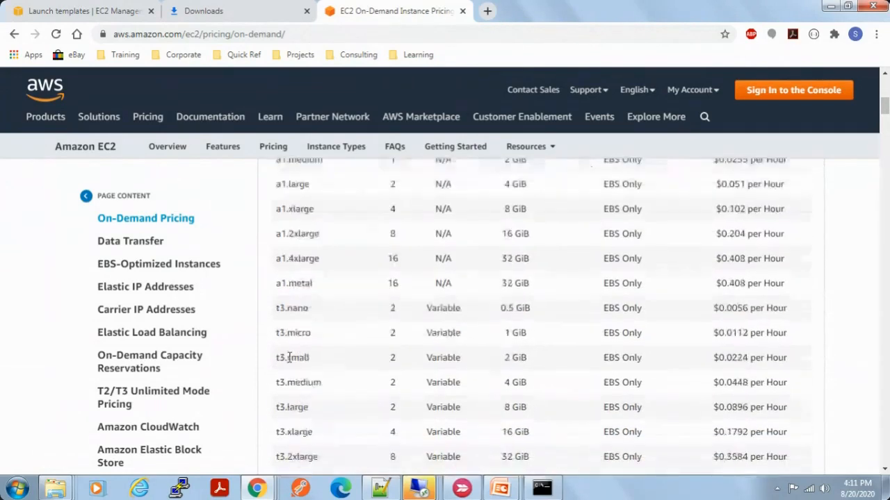
{"action": "left_click_drag", "start_coordinate": [277, 333], "coordinate": [725, 335]}
{"action": "left_click", "coordinate": [747, 334]}
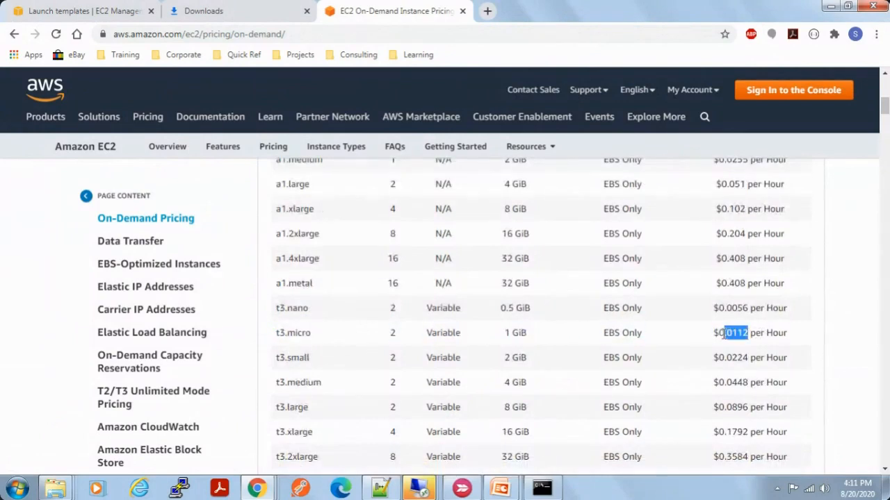
Step: Open Calculator and enter the t3.micro hourly price of 0.0112
{"action": "key", "text": "super"}
{"action": "type", "text": "calc"}
{"action": "key", "text": "Return"}
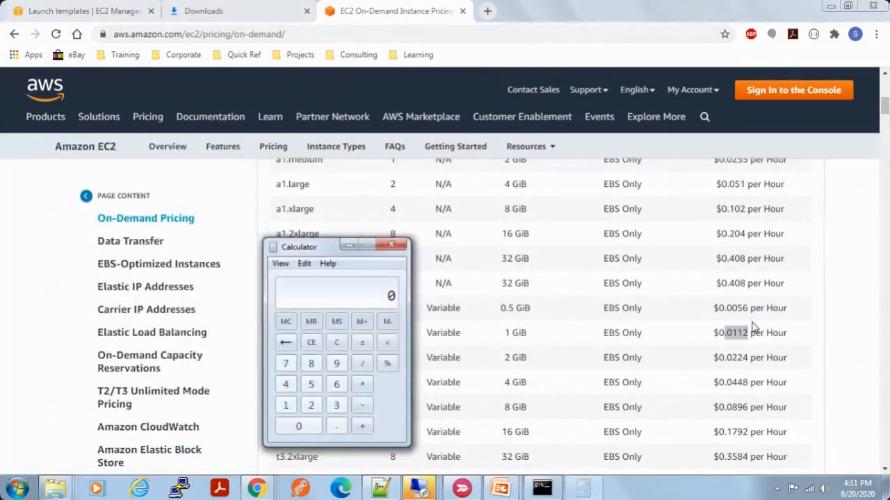
{"action": "type", "text": ".0112"}
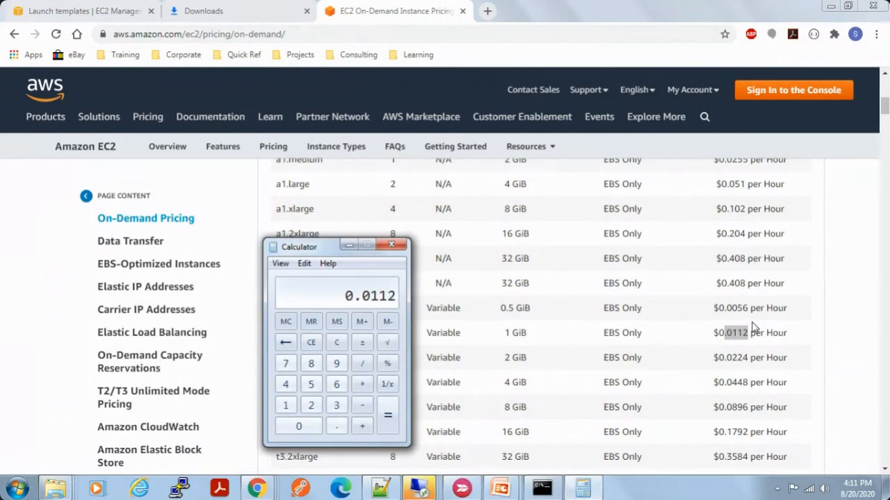
Step: Search Google for "usd to inr" in a new Chrome tab
{"action": "left_click", "coordinate": [488, 11]}
{"action": "type", "text": "in"}
{"action": "key", "text": "BackSpace"}
{"action": "key", "text": "BackSpace"}
{"action": "key", "text": "BackSpace"}
{"action": "type", "text": "usd to inr"}
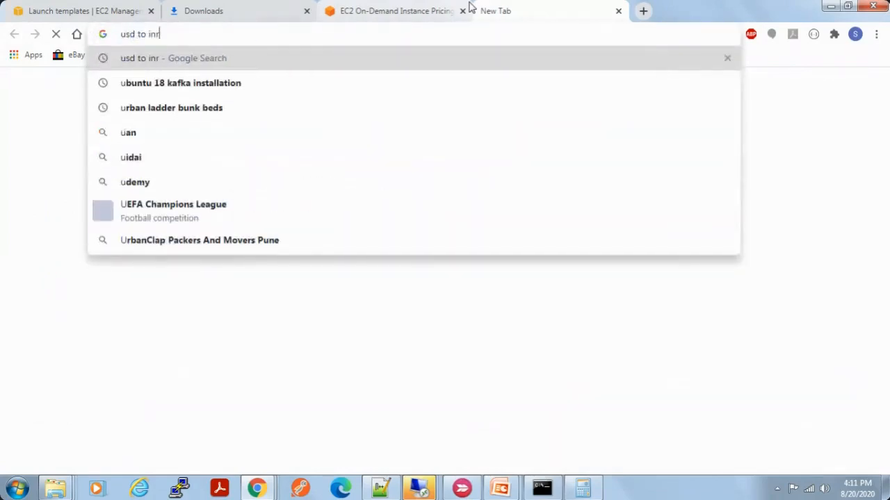
{"action": "key", "text": "Return"}
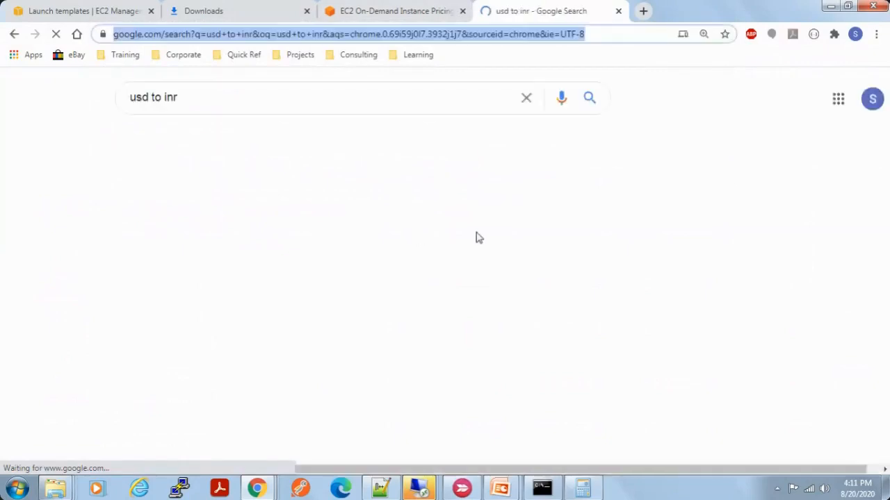
Step: Switch to Calculator, multiply the entered hourly price by 75 to convert it to rupees, and return to Chrome
{"action": "key", "text": "alt+Tab"}
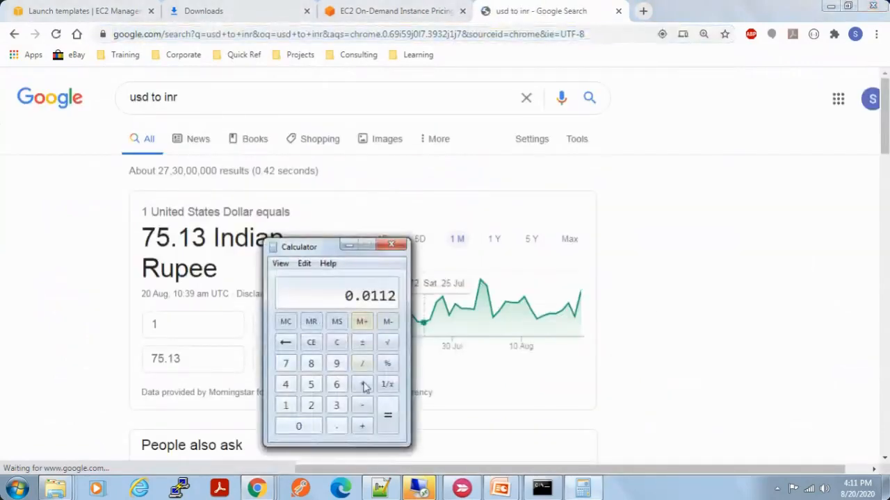
{"action": "left_click", "coordinate": [362, 384]}
{"action": "left_click", "coordinate": [285, 364]}
{"action": "left_click", "coordinate": [311, 384]}
{"action": "left_click", "coordinate": [388, 415]}
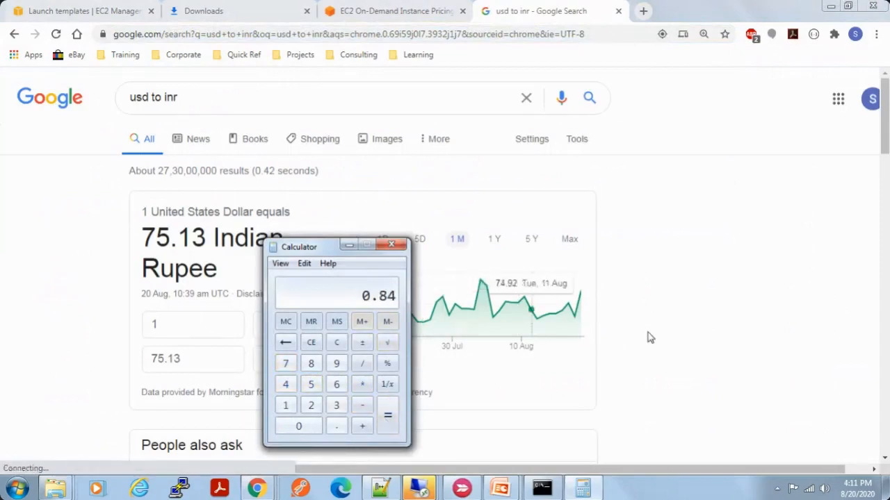
{"action": "key", "text": "alt+Tab"}
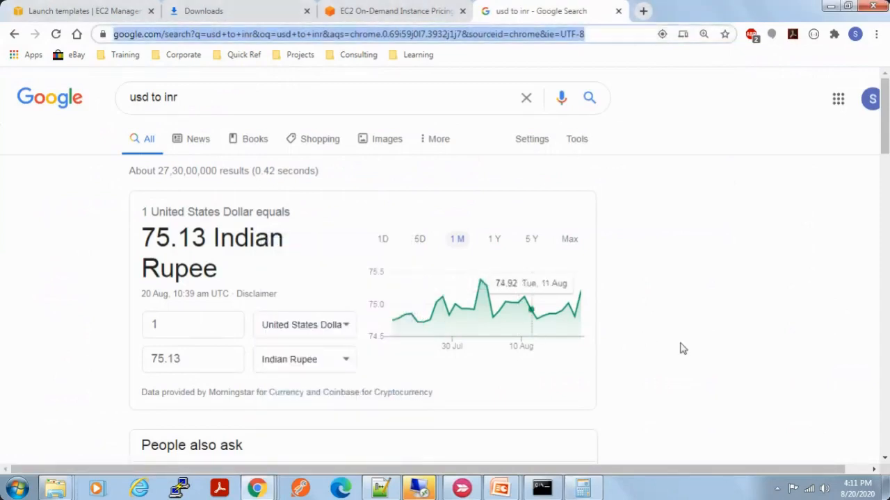
{"action": "key", "text": "alt+Tab"}
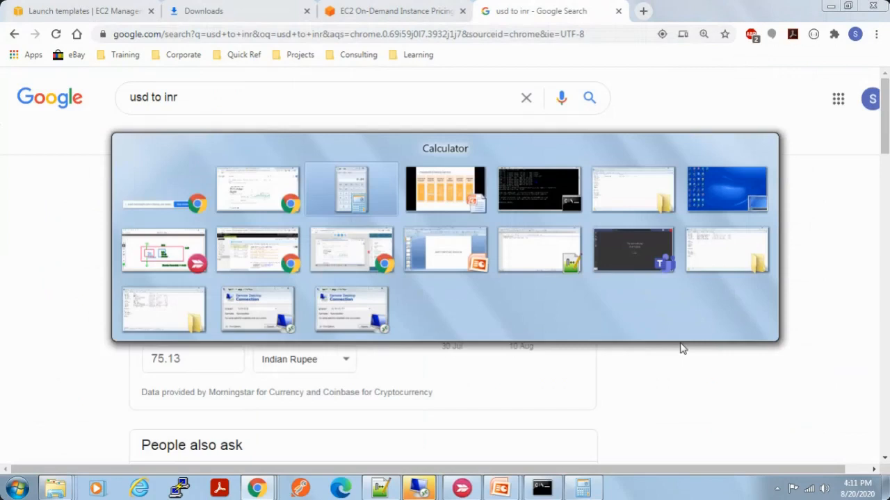
{"action": "key", "text": "alt+Tab"}
{"action": "key", "text": "alt+Tab"}
{"action": "key", "text": "alt+Tab"}
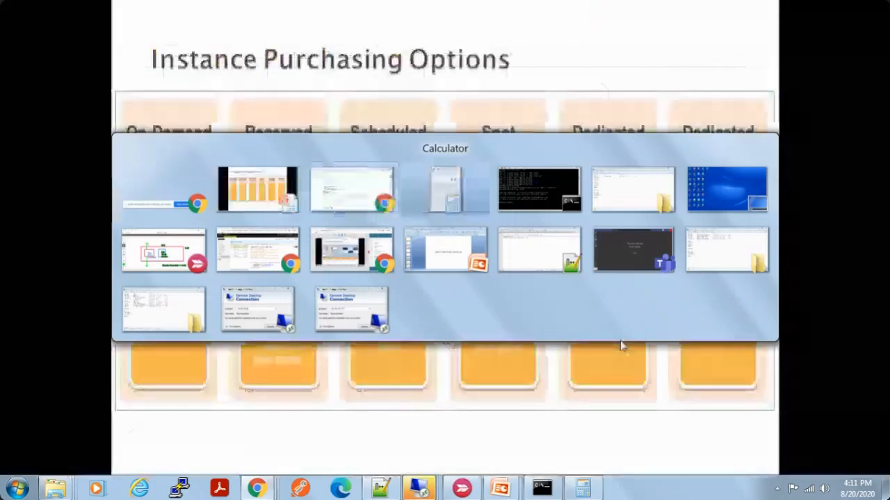
{"action": "key", "text": "alt+Tab"}
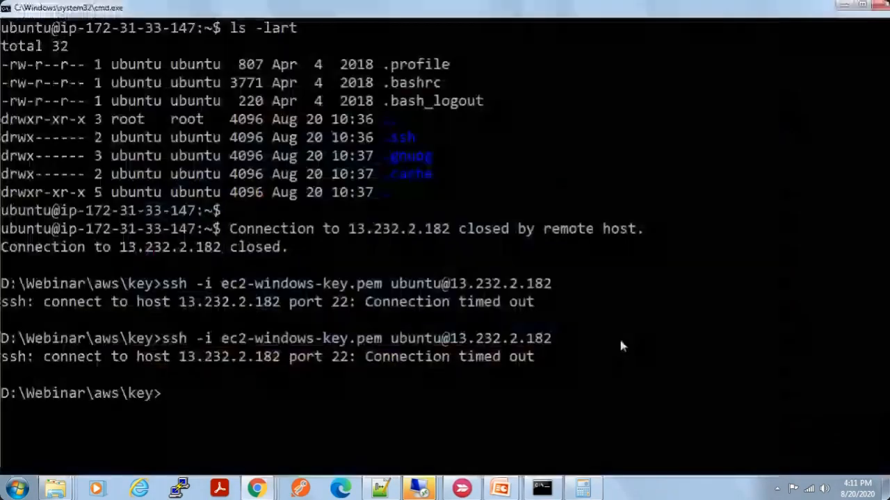
Step: Return to the On-Demand pricing page in Chrome and highlight the t3.2xlarge instance's memory and hourly price
{"action": "mouse_move", "coordinate": [257, 489]}
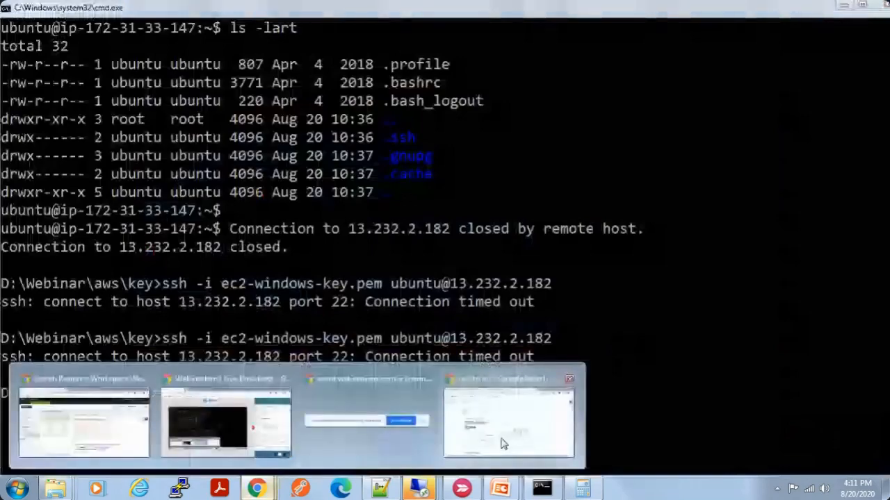
{"action": "left_click", "coordinate": [504, 444]}
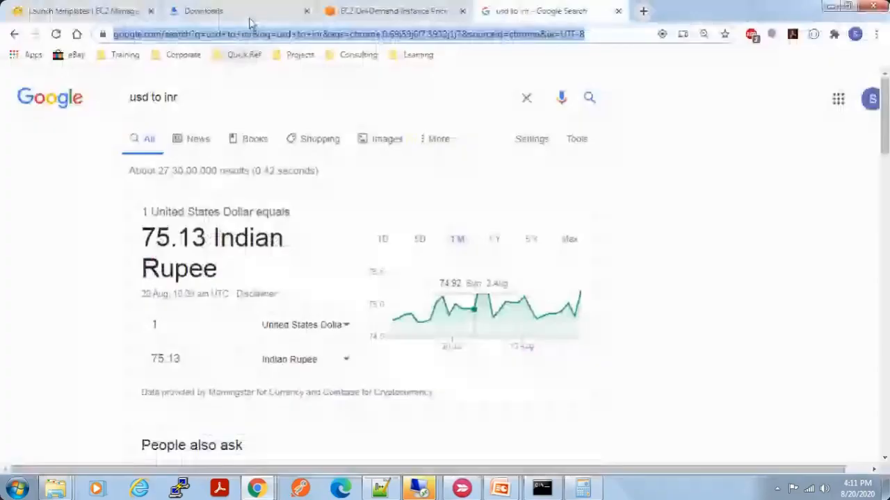
{"action": "left_click", "coordinate": [389, 11]}
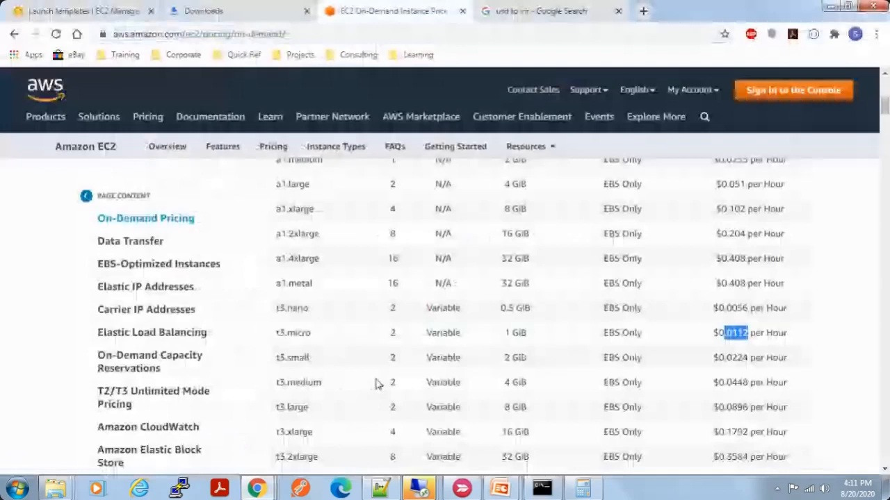
{"action": "scroll", "coordinate": [440, 370], "scroll_direction": "down", "scroll_amount": 2}
{"action": "left_click_drag", "start_coordinate": [513, 326], "coordinate": [498, 327]}
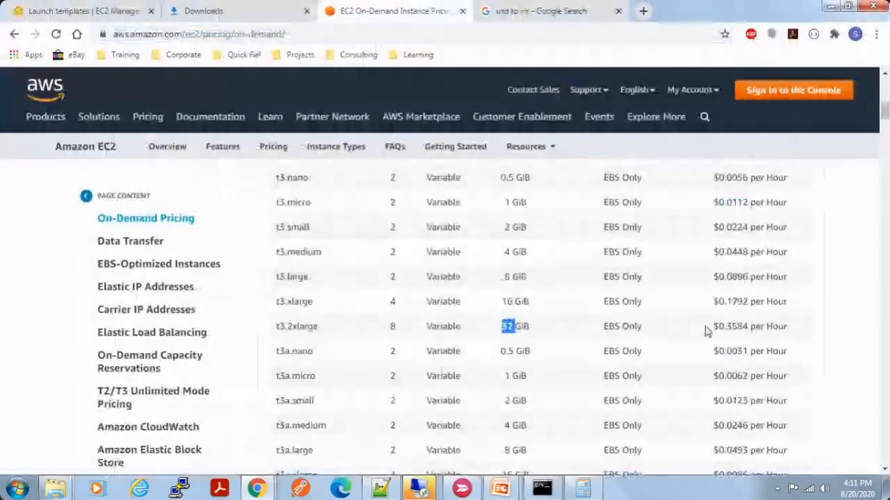
{"action": "left_click_drag", "start_coordinate": [718, 327], "coordinate": [760, 327]}
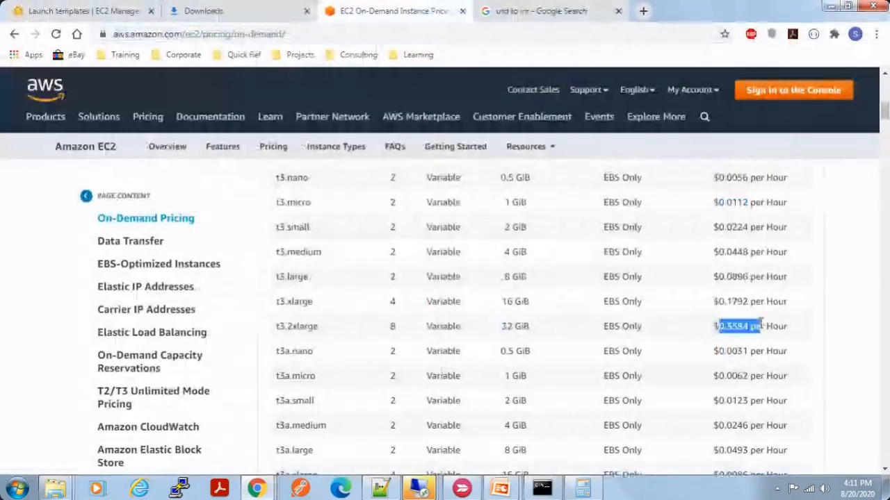
Step: Switch to Calculator, clear it, and multiply the t3.2xlarge hourly price of 0.3584 by 75 to convert it to rupees
{"action": "left_click", "coordinate": [582, 488]}
{"action": "left_click", "coordinate": [337, 342]}
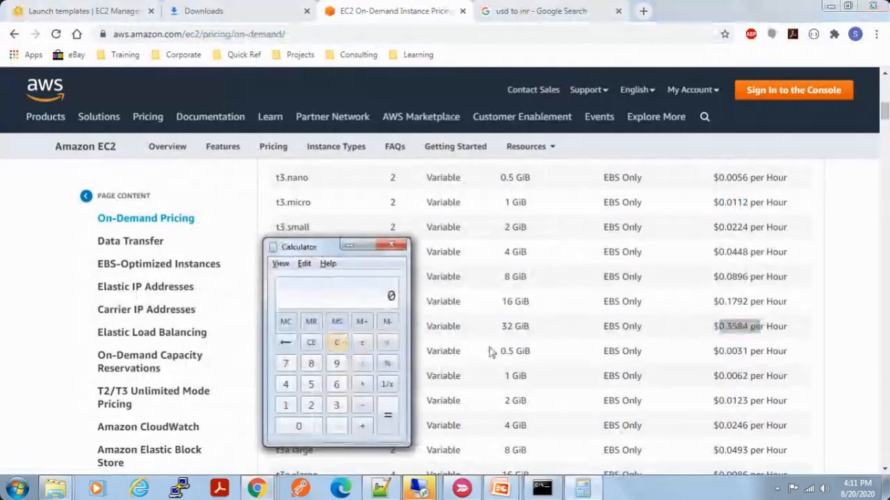
{"action": "type", "text": ".35"}
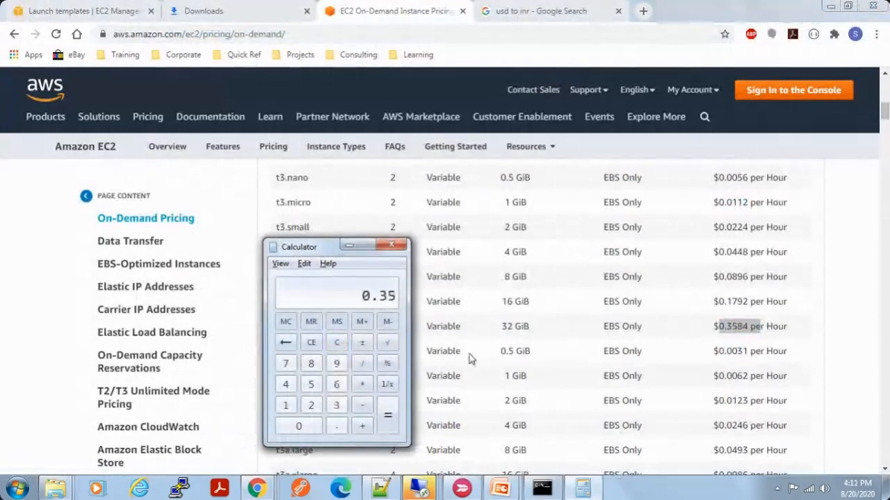
{"action": "type", "text": "84*75"}
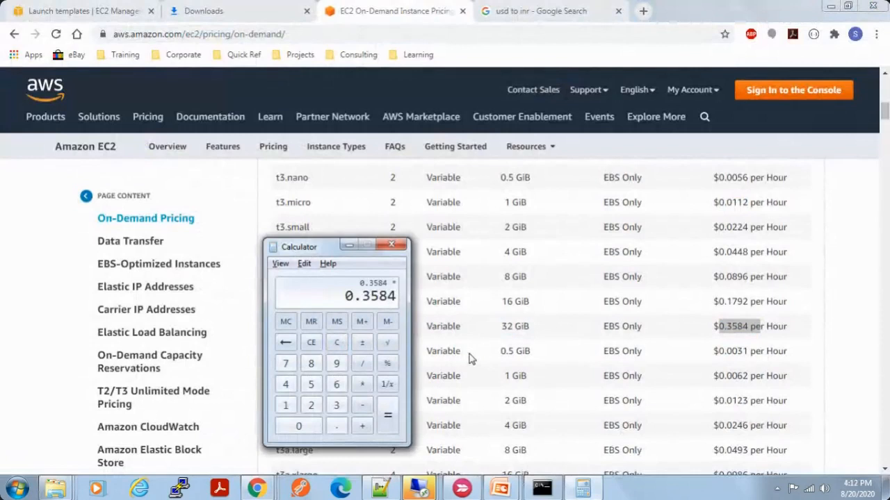
{"action": "key", "text": "Return"}
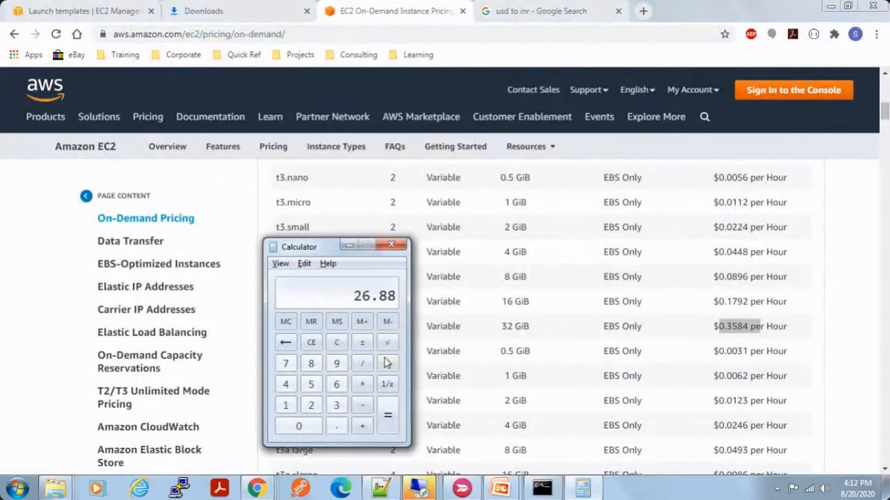
Step: Move Calculator aside, return to the On-Demand pricing page in Chrome, and highlight the t3.2xlarge row from its vCPU count to its hourly price
{"action": "left_click_drag", "start_coordinate": [325, 246], "coordinate": [233, 238]}
{"action": "left_click", "coordinate": [563, 334]}
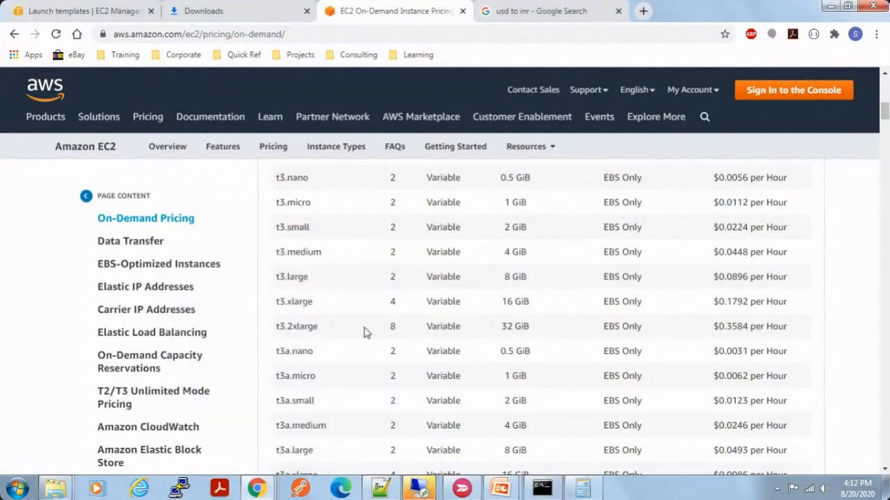
{"action": "left_click_drag", "start_coordinate": [391, 328], "coordinate": [785, 329]}
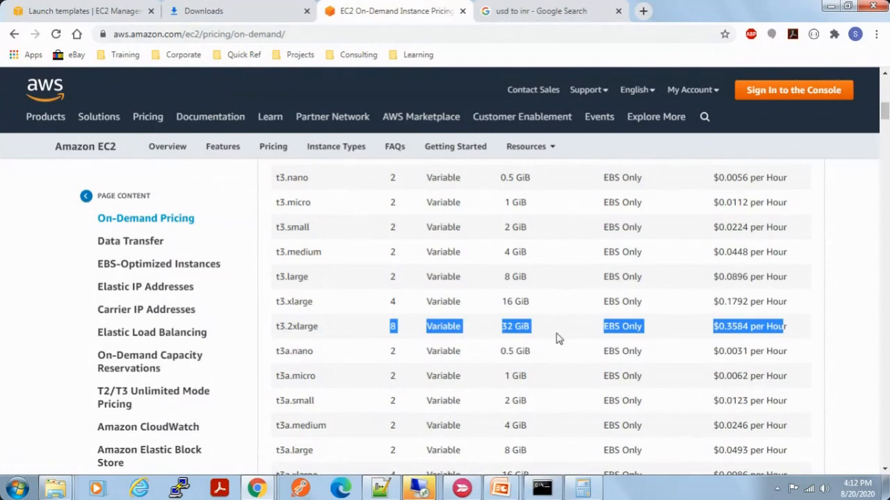
Step: Show the Windows with SQL Standard pricing for Mumbai and review the hourly prices of the General Purpose and Compute Optimized instances
{"action": "scroll", "coordinate": [558, 339], "scroll_direction": "down", "scroll_amount": 1}
{"action": "scroll", "coordinate": [558, 338], "scroll_direction": "up", "scroll_amount": 1}
{"action": "scroll", "coordinate": [583, 341], "scroll_direction": "up", "scroll_amount": 6}
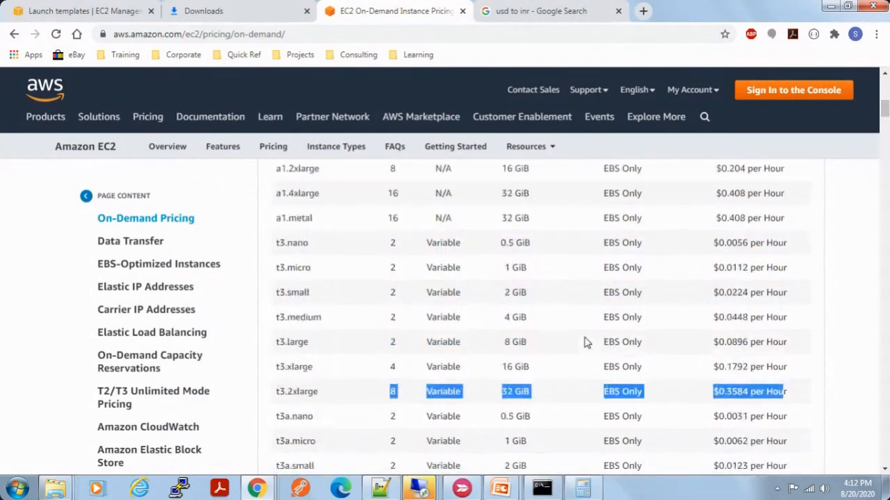
{"action": "scroll", "coordinate": [583, 342], "scroll_direction": "up", "scroll_amount": 1}
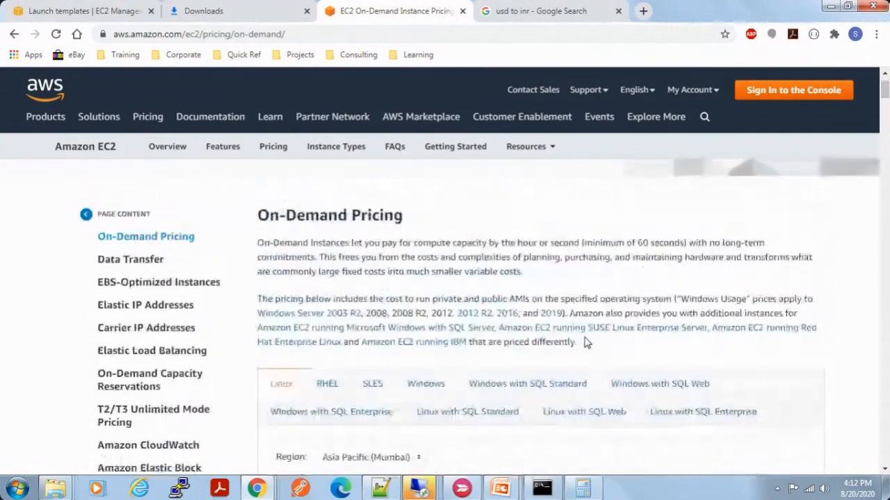
{"action": "scroll", "coordinate": [583, 341], "scroll_direction": "down", "scroll_amount": 3}
{"action": "left_click", "coordinate": [521, 255]}
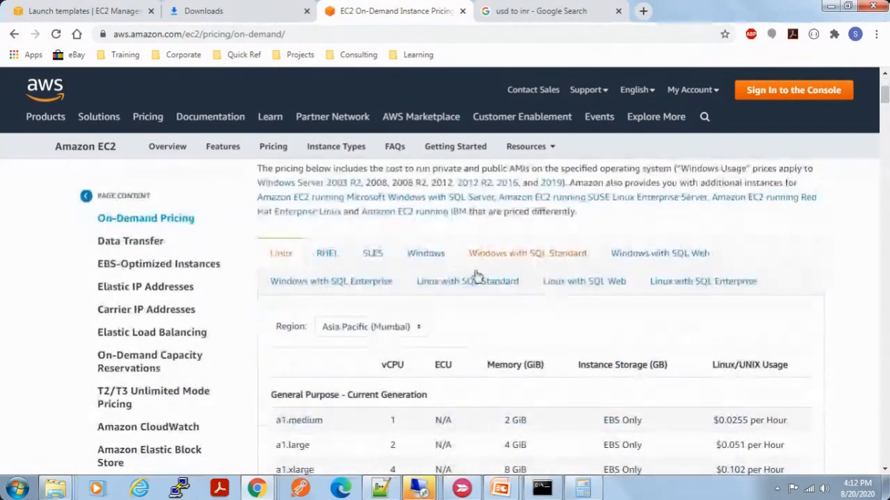
{"action": "scroll", "coordinate": [635, 351], "scroll_direction": "down", "scroll_amount": 3}
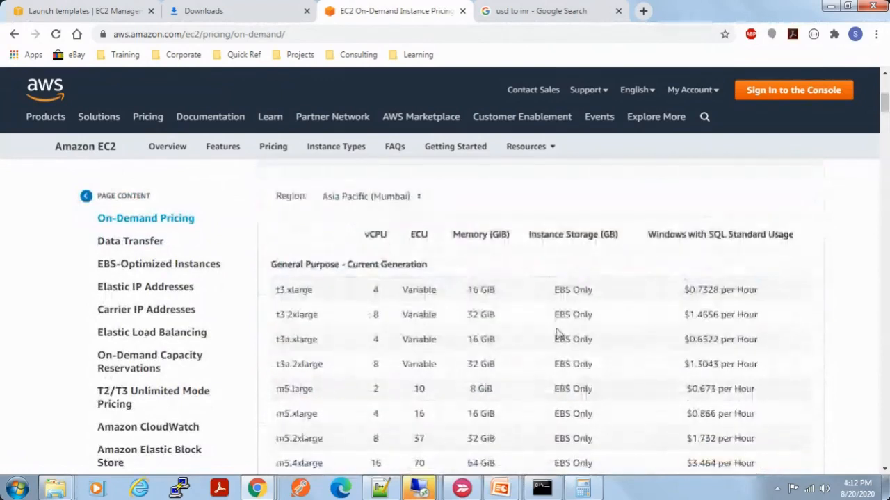
{"action": "scroll", "coordinate": [637, 392], "scroll_direction": "down", "scroll_amount": 4}
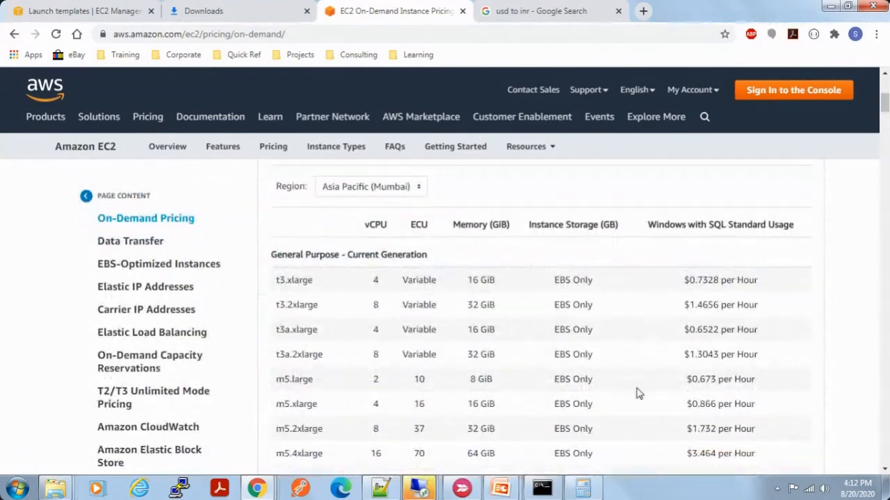
{"action": "scroll", "coordinate": [638, 392], "scroll_direction": "down", "scroll_amount": 17}
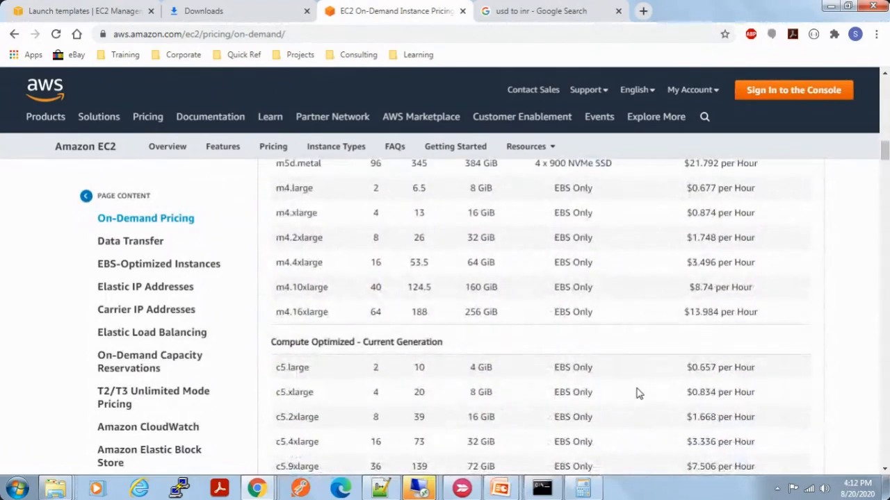
Step: Switch to the running PowerPoint slide show with the Instance Purchasing Options slide
{"action": "scroll", "coordinate": [637, 392], "scroll_direction": "up", "scroll_amount": 20}
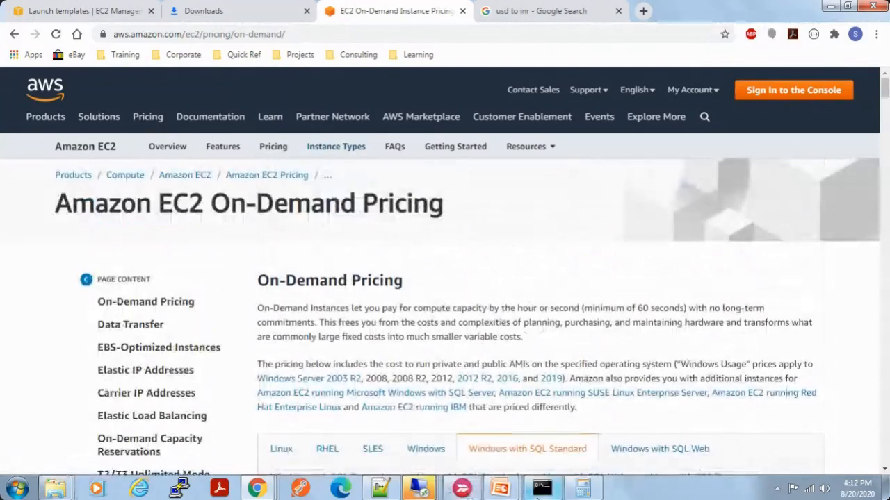
{"action": "left_click", "coordinate": [504, 493]}
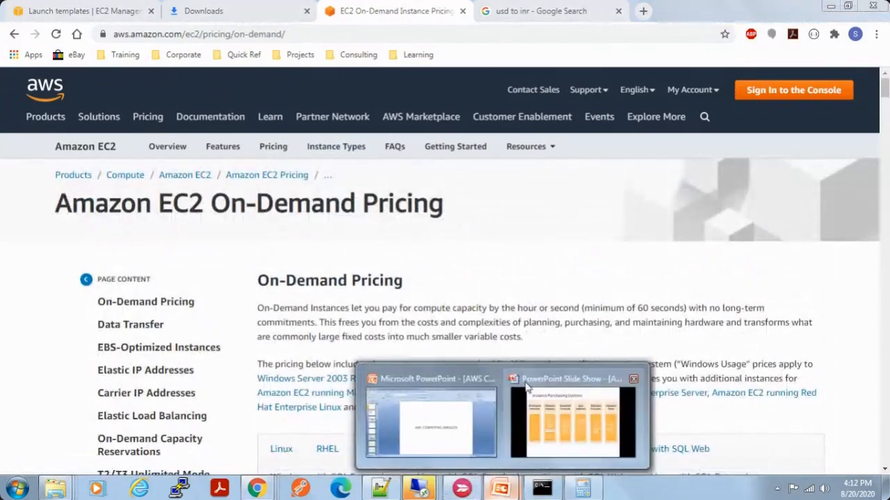
{"action": "left_click", "coordinate": [587, 442]}
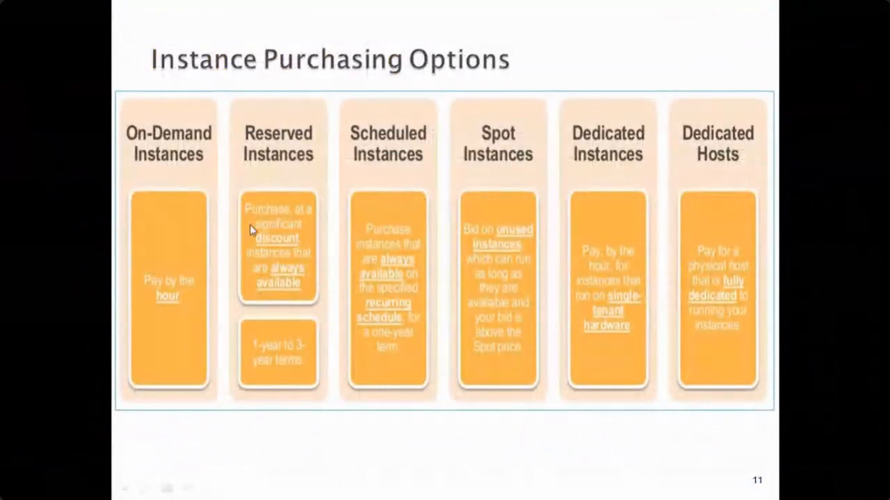